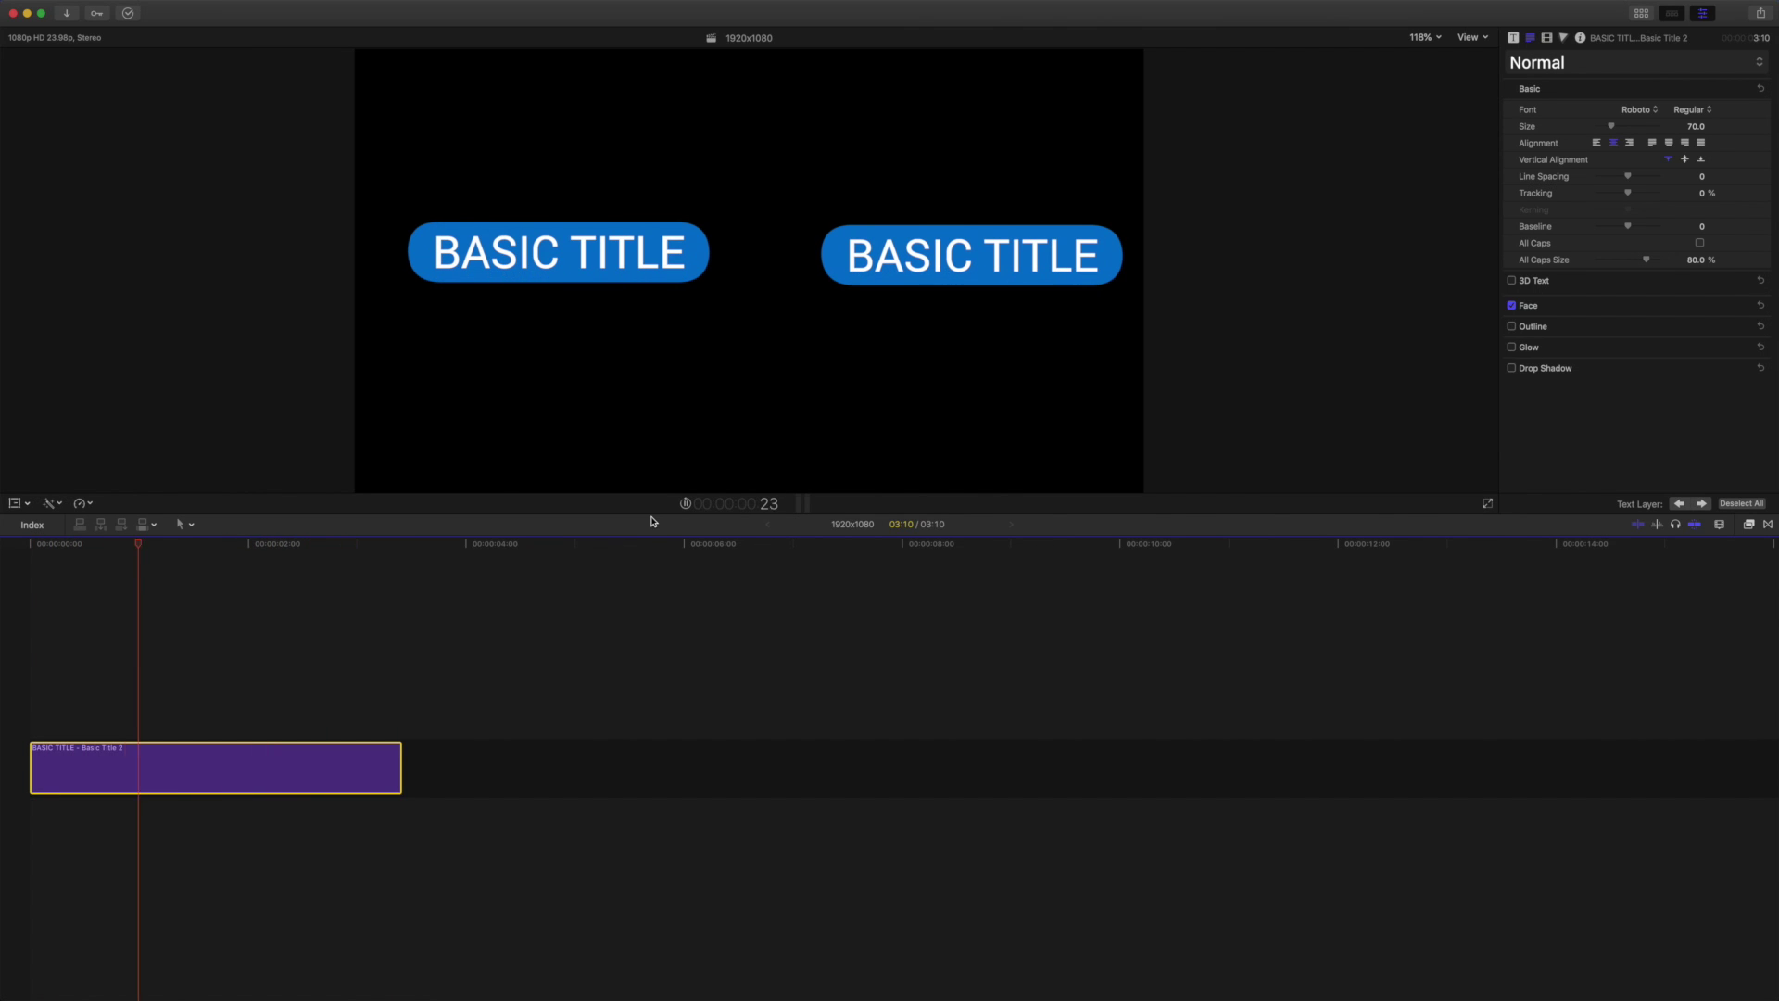
# - Pause playback and select the right-hand BASIC TITLE in the viewer
pyautogui.press('space')
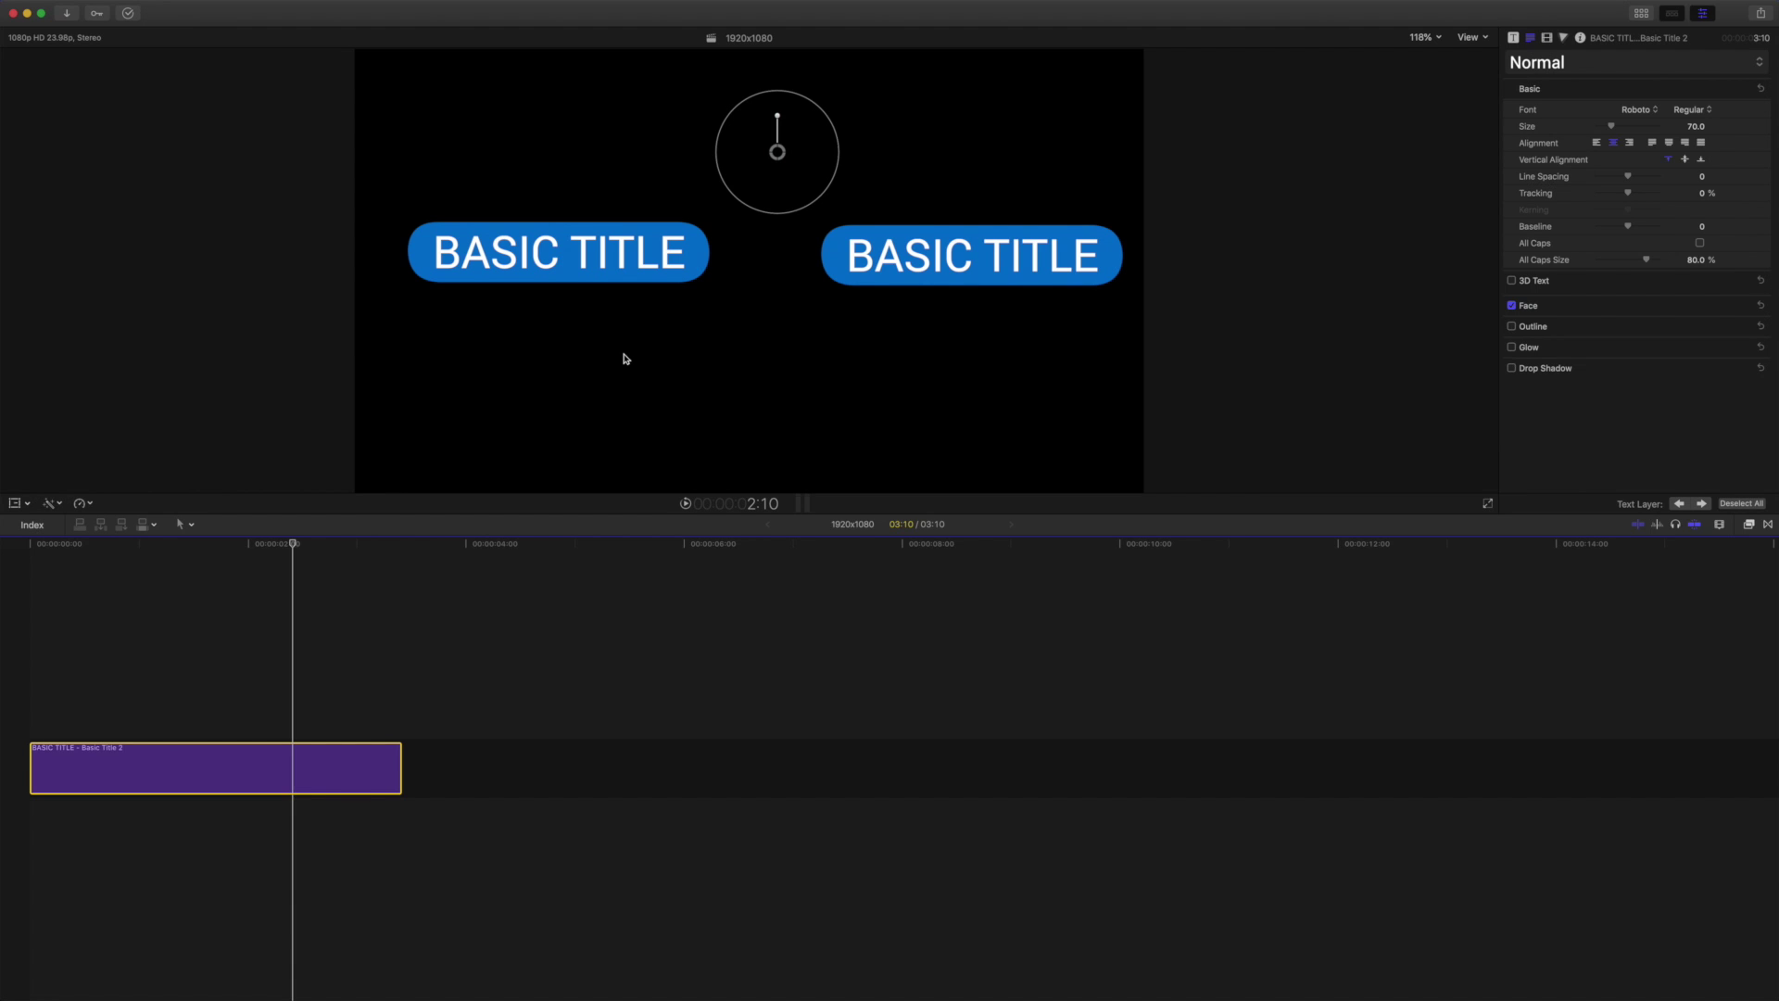
pyautogui.click(984, 261)
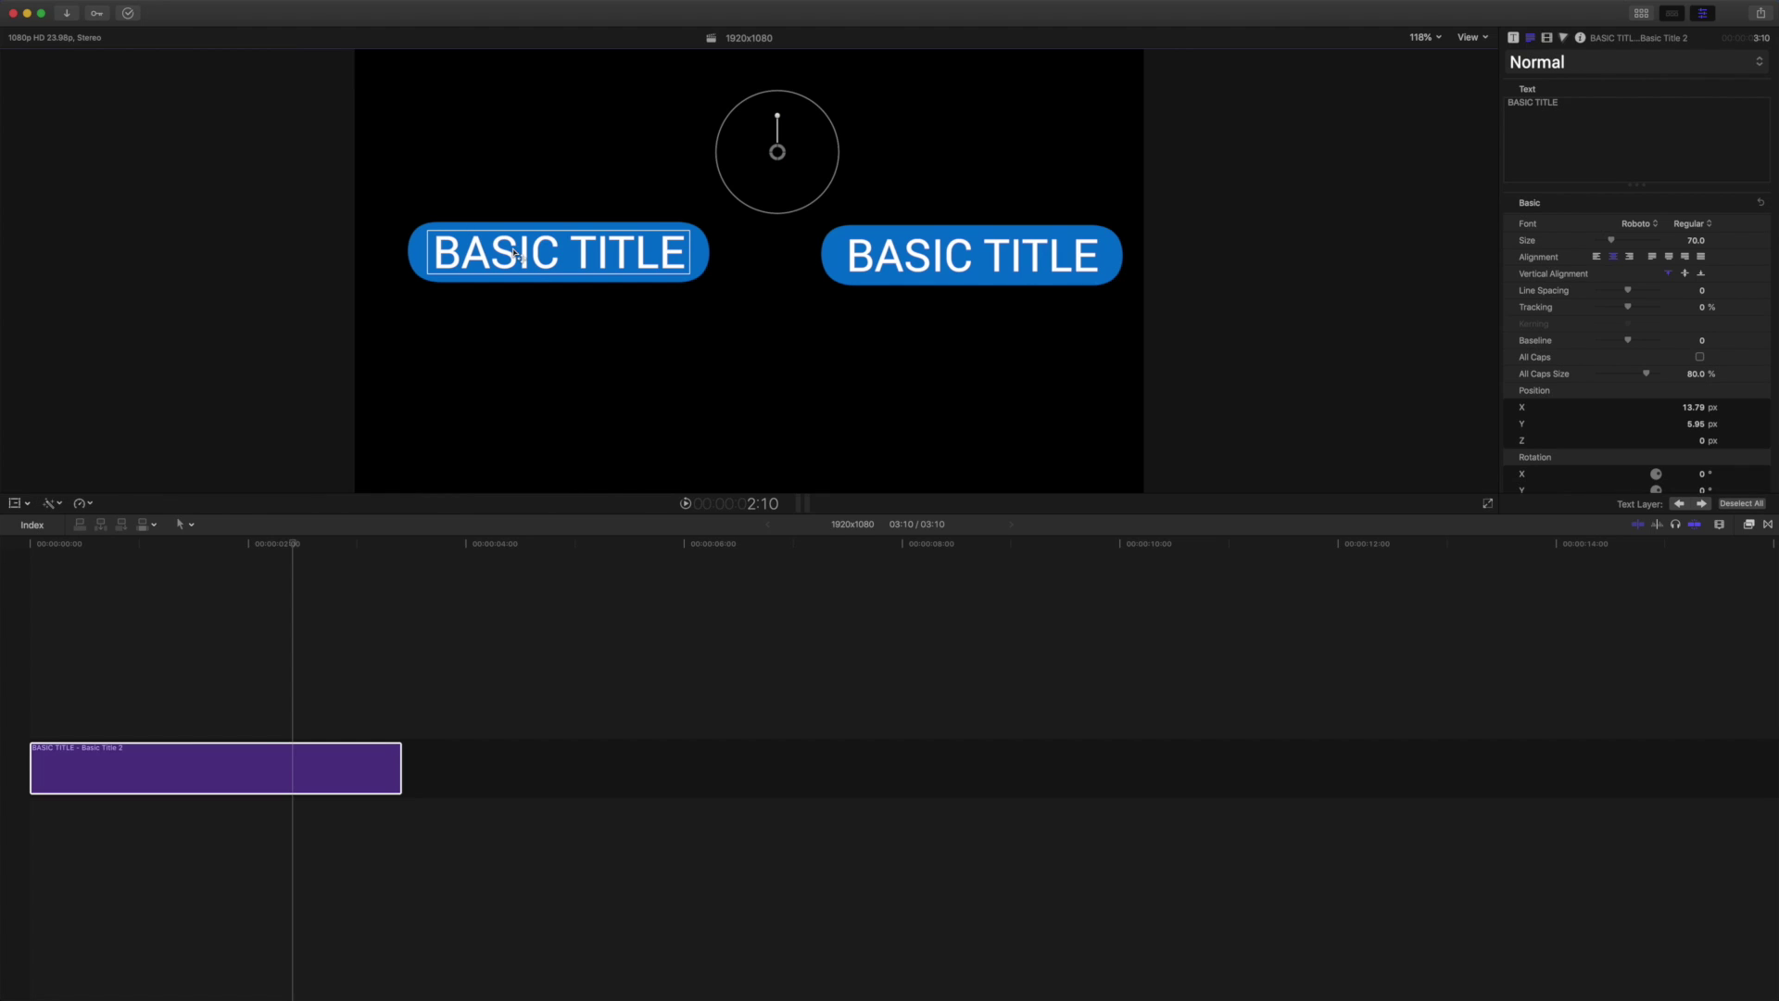
# - Add two new lines reading MORE below BASIC TITLE in the right-hand title
pyautogui.click(1025, 252)
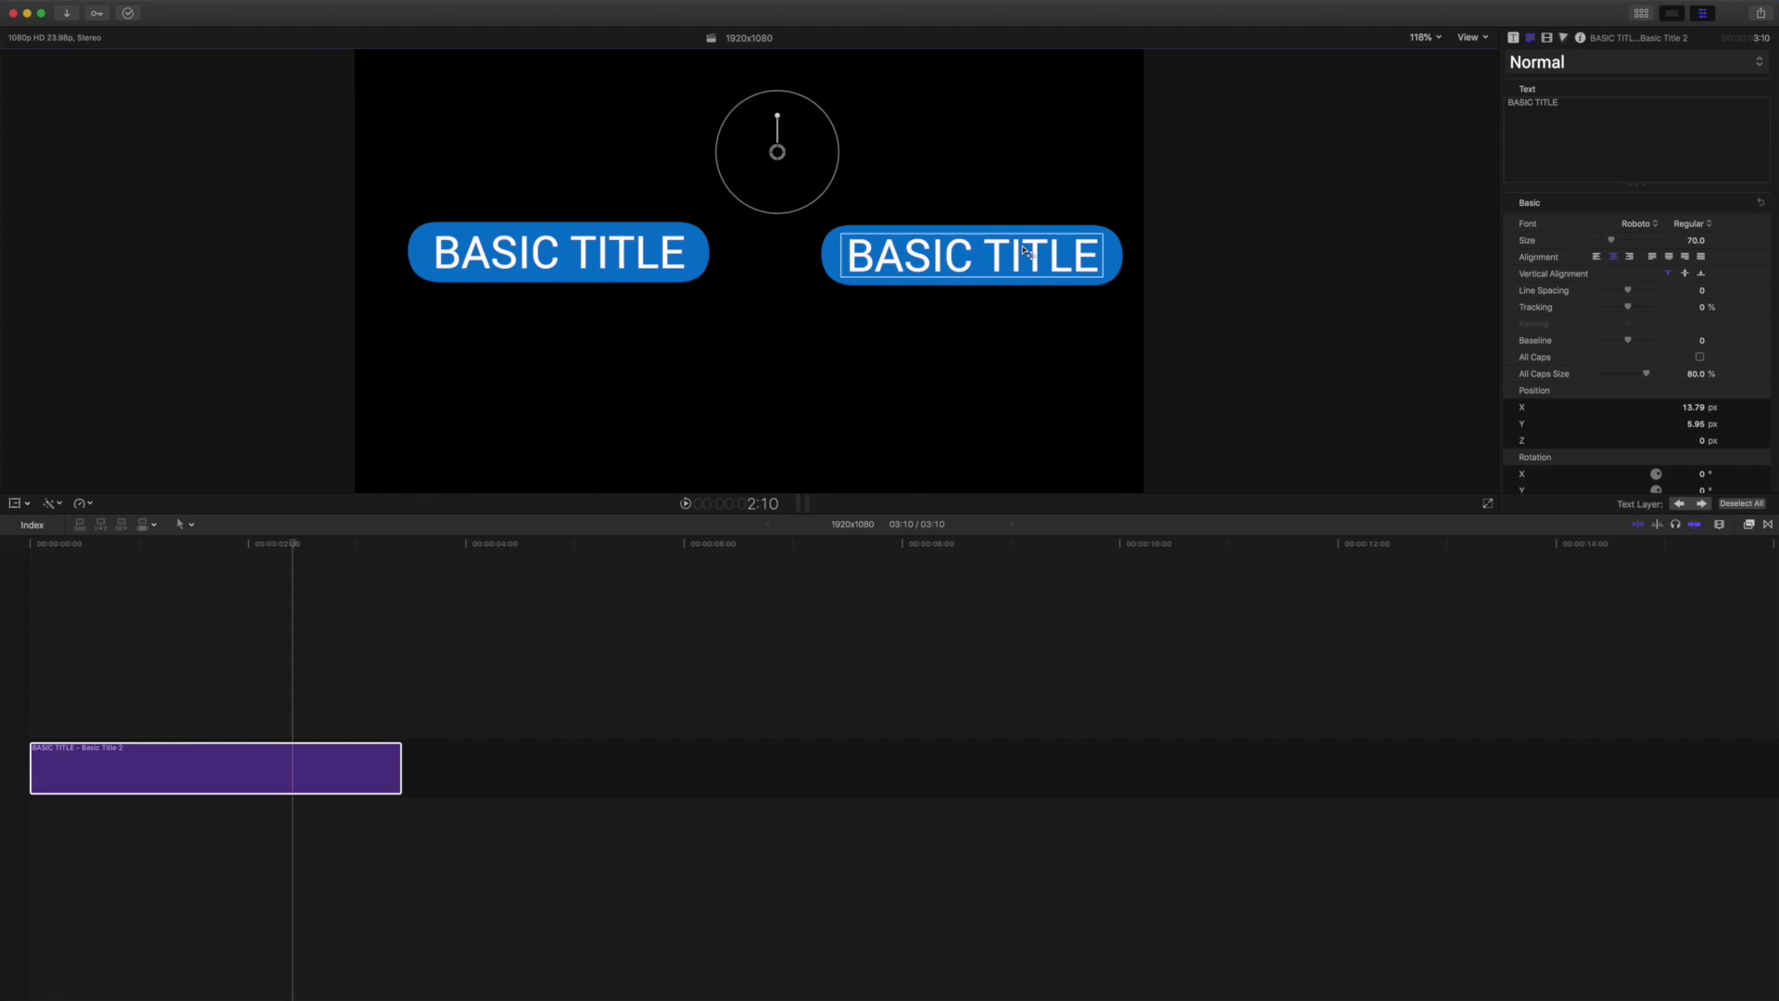
pyautogui.click(1600, 106)
pyautogui.press('Return')
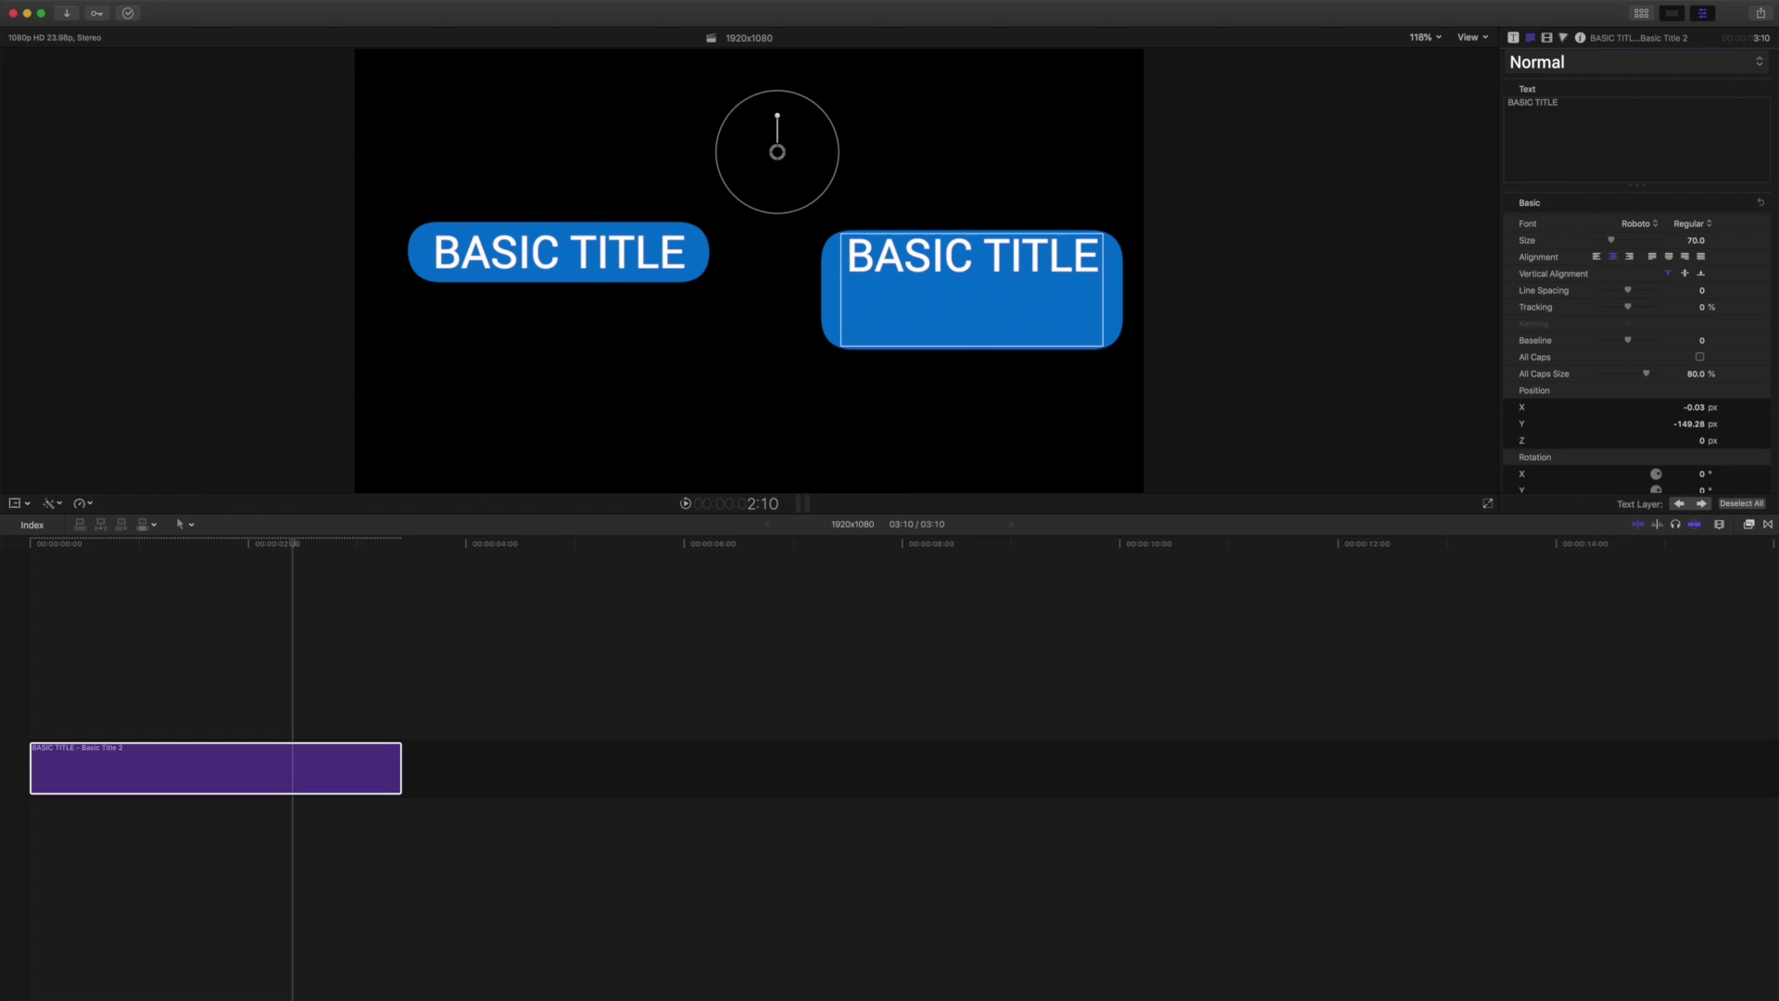
pyautogui.write('MORE')
pyautogui.press('Return')
pyautogui.write('MORE')
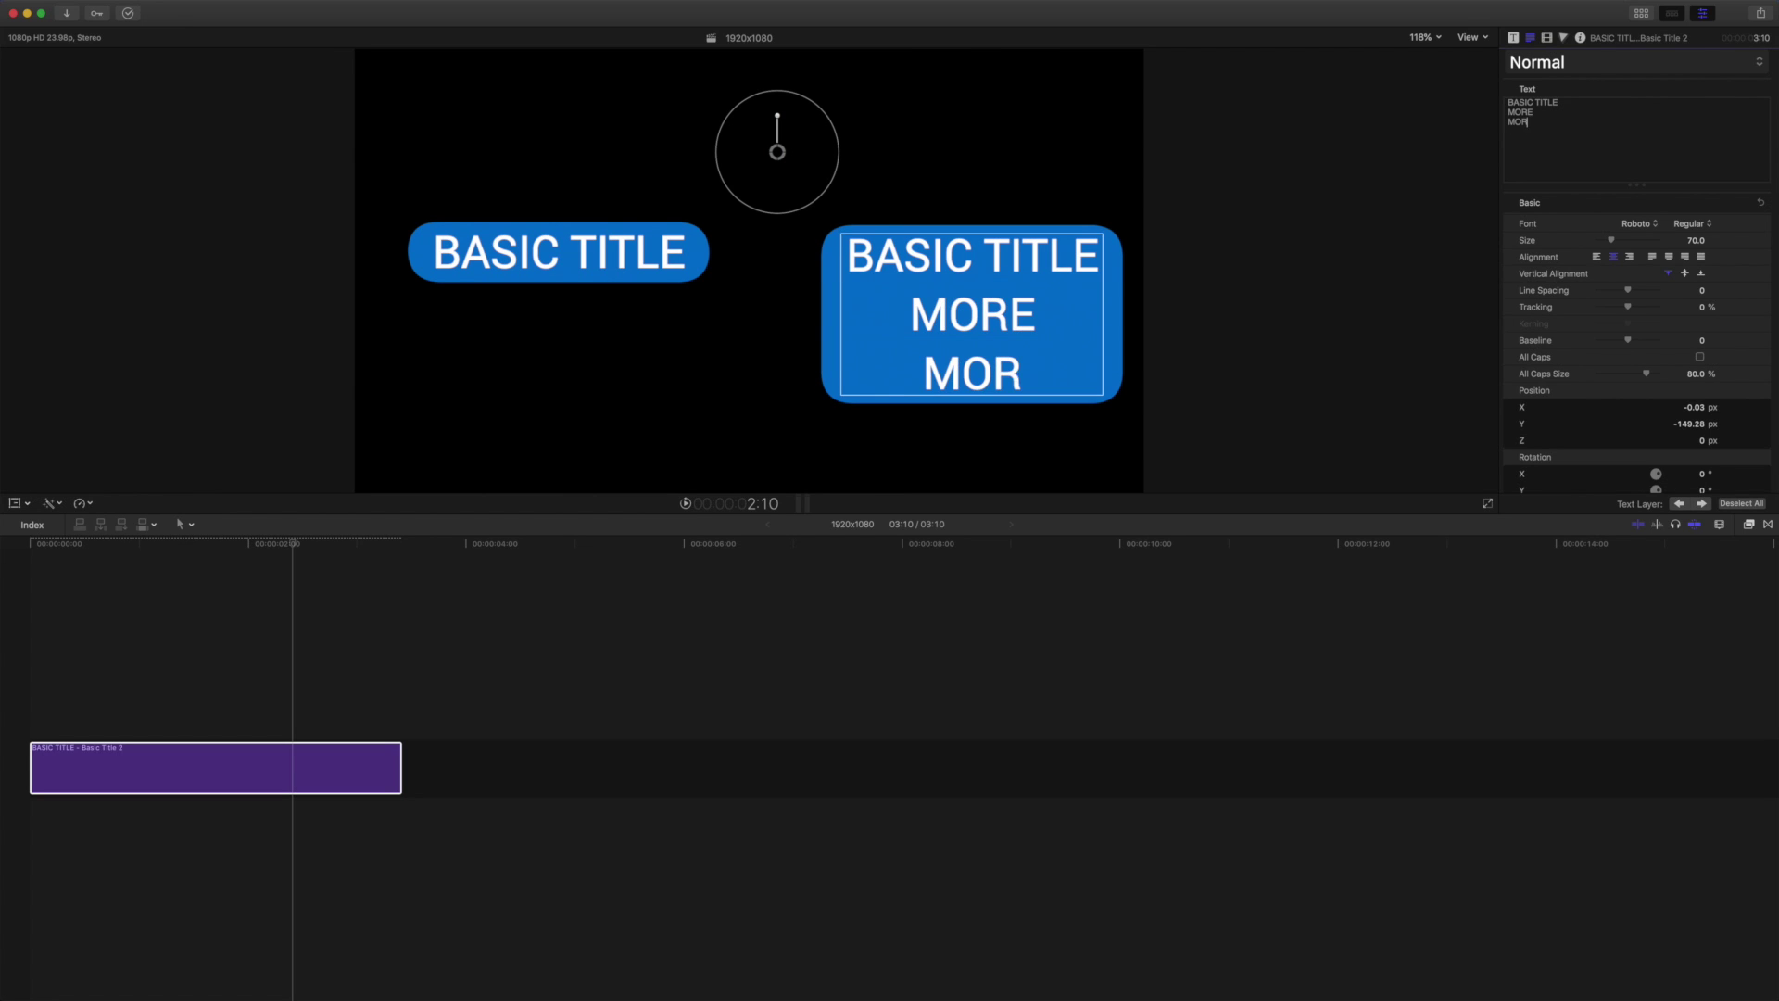
pyautogui.click(52, 603)
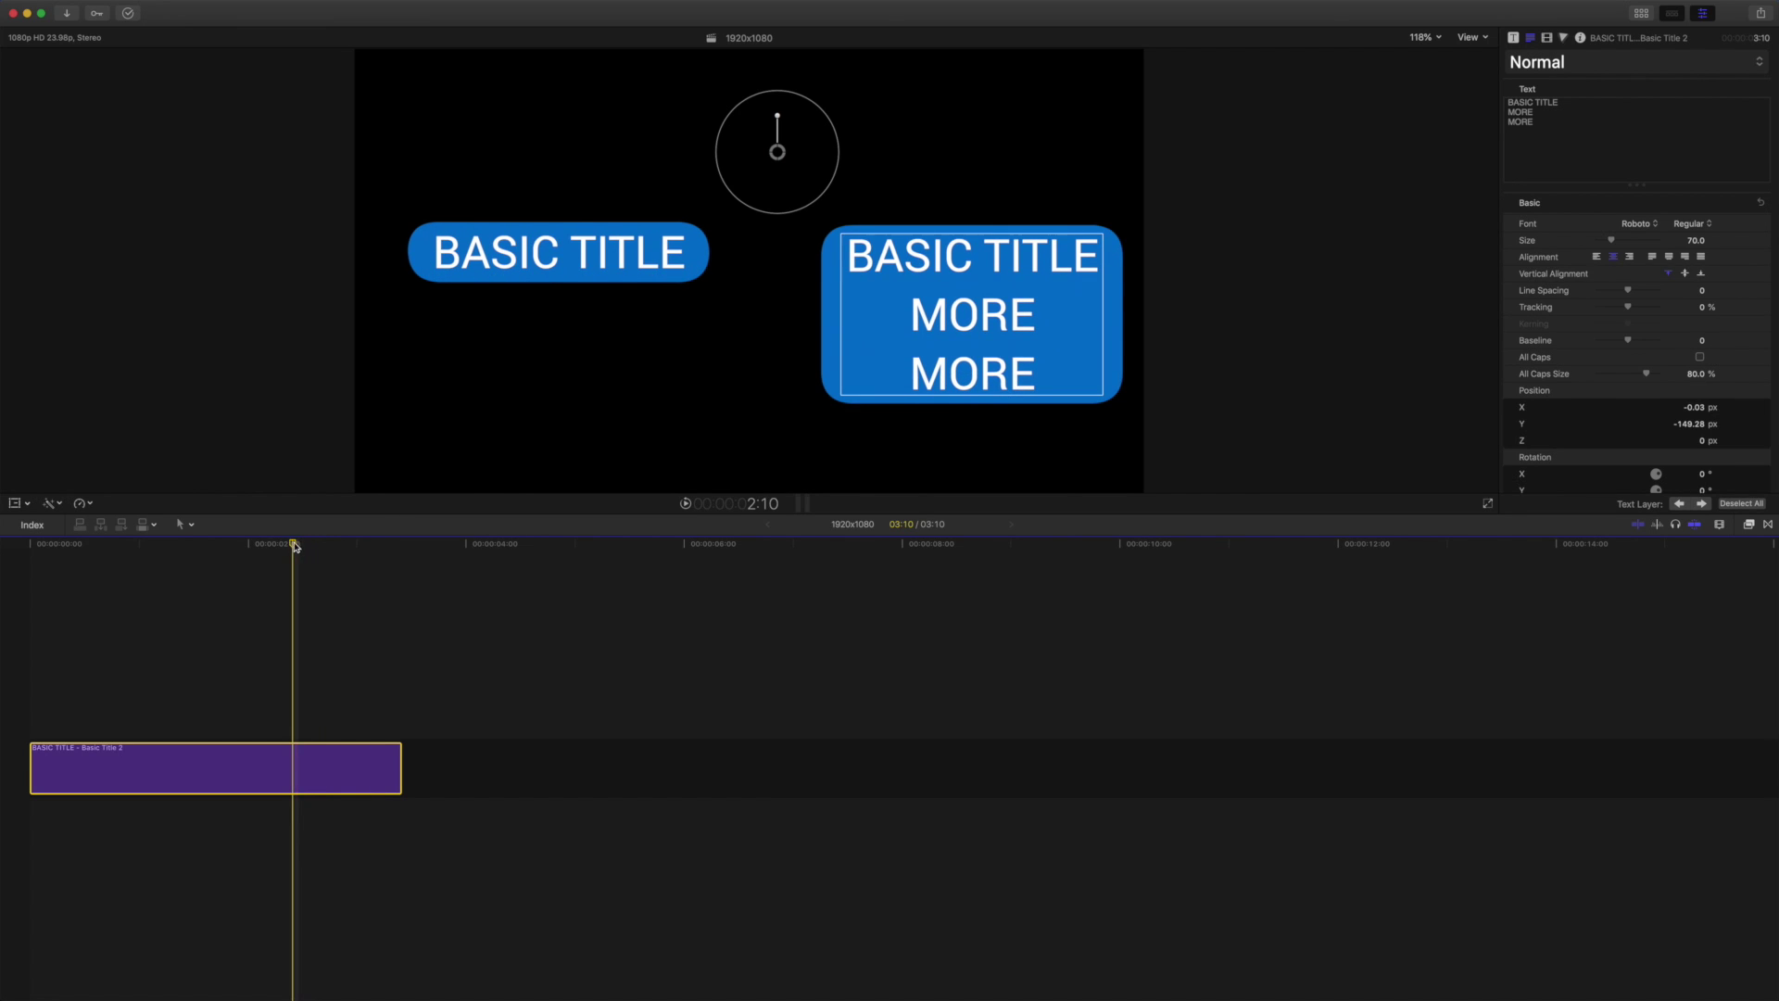
# - Replay the titles from the start and scrub the build-in back to 1:00
pyautogui.click(212, 544)
pyautogui.click(31, 544)
pyautogui.press('space')
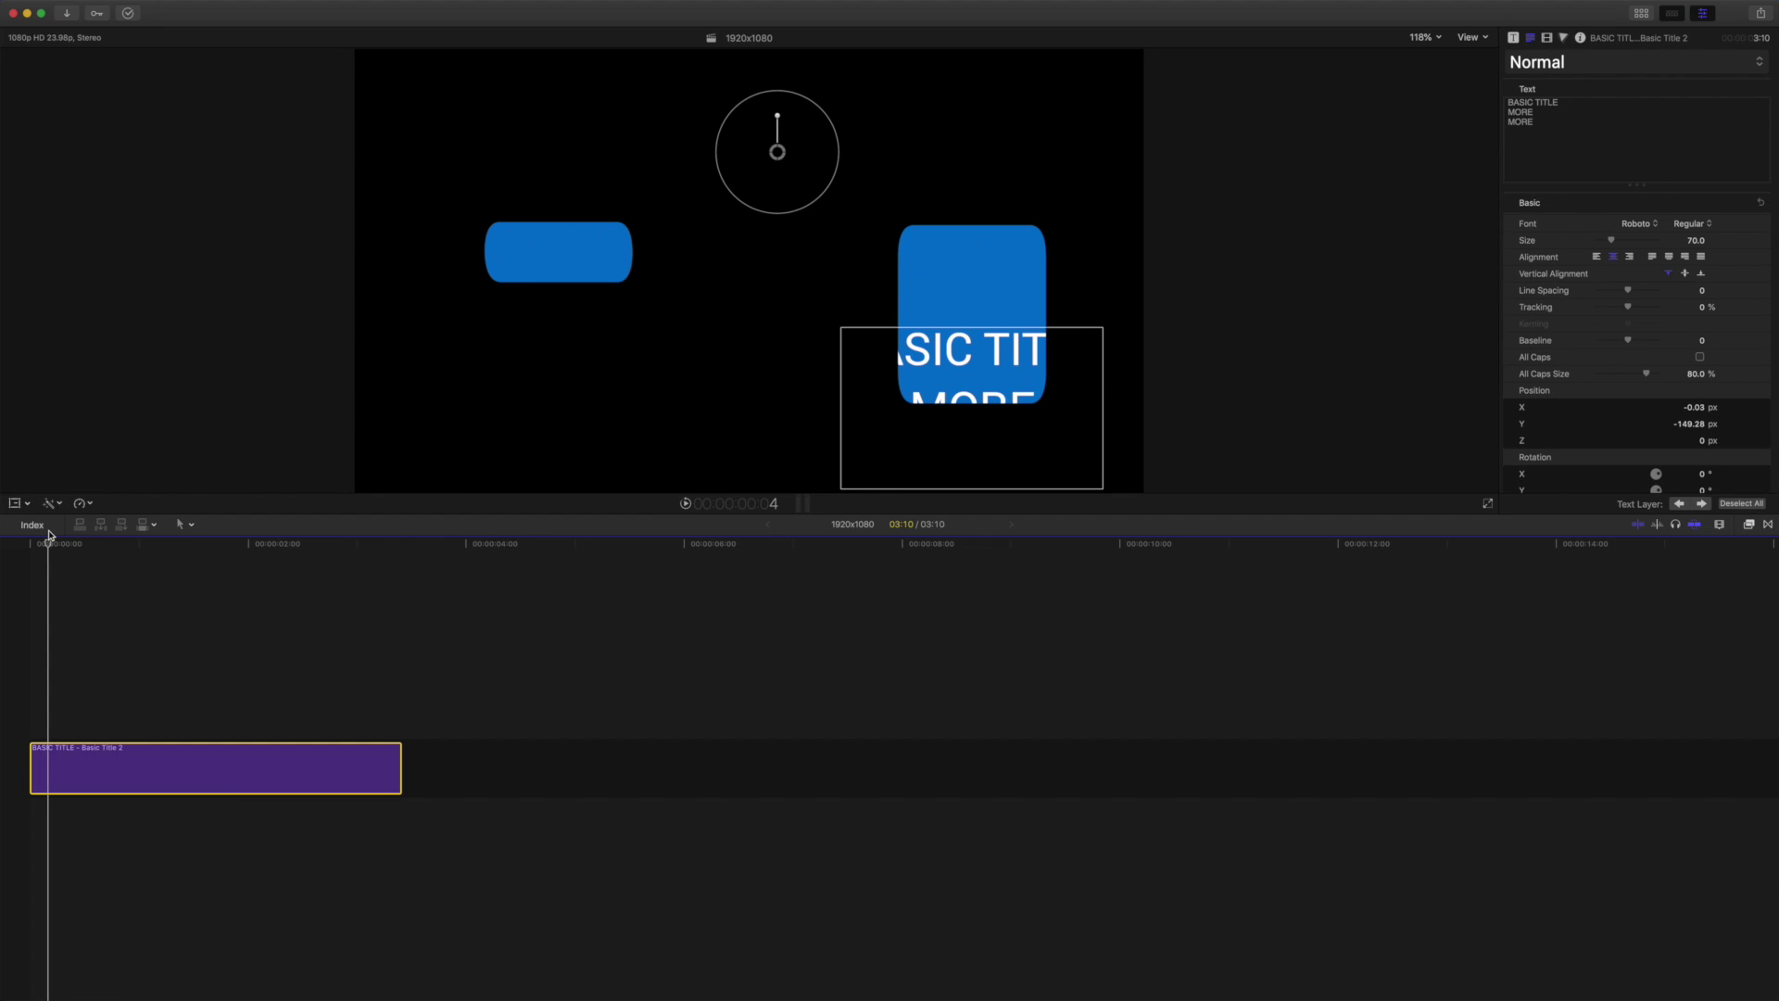
pyautogui.moveTo(52, 544); pyautogui.dragTo(181, 576)
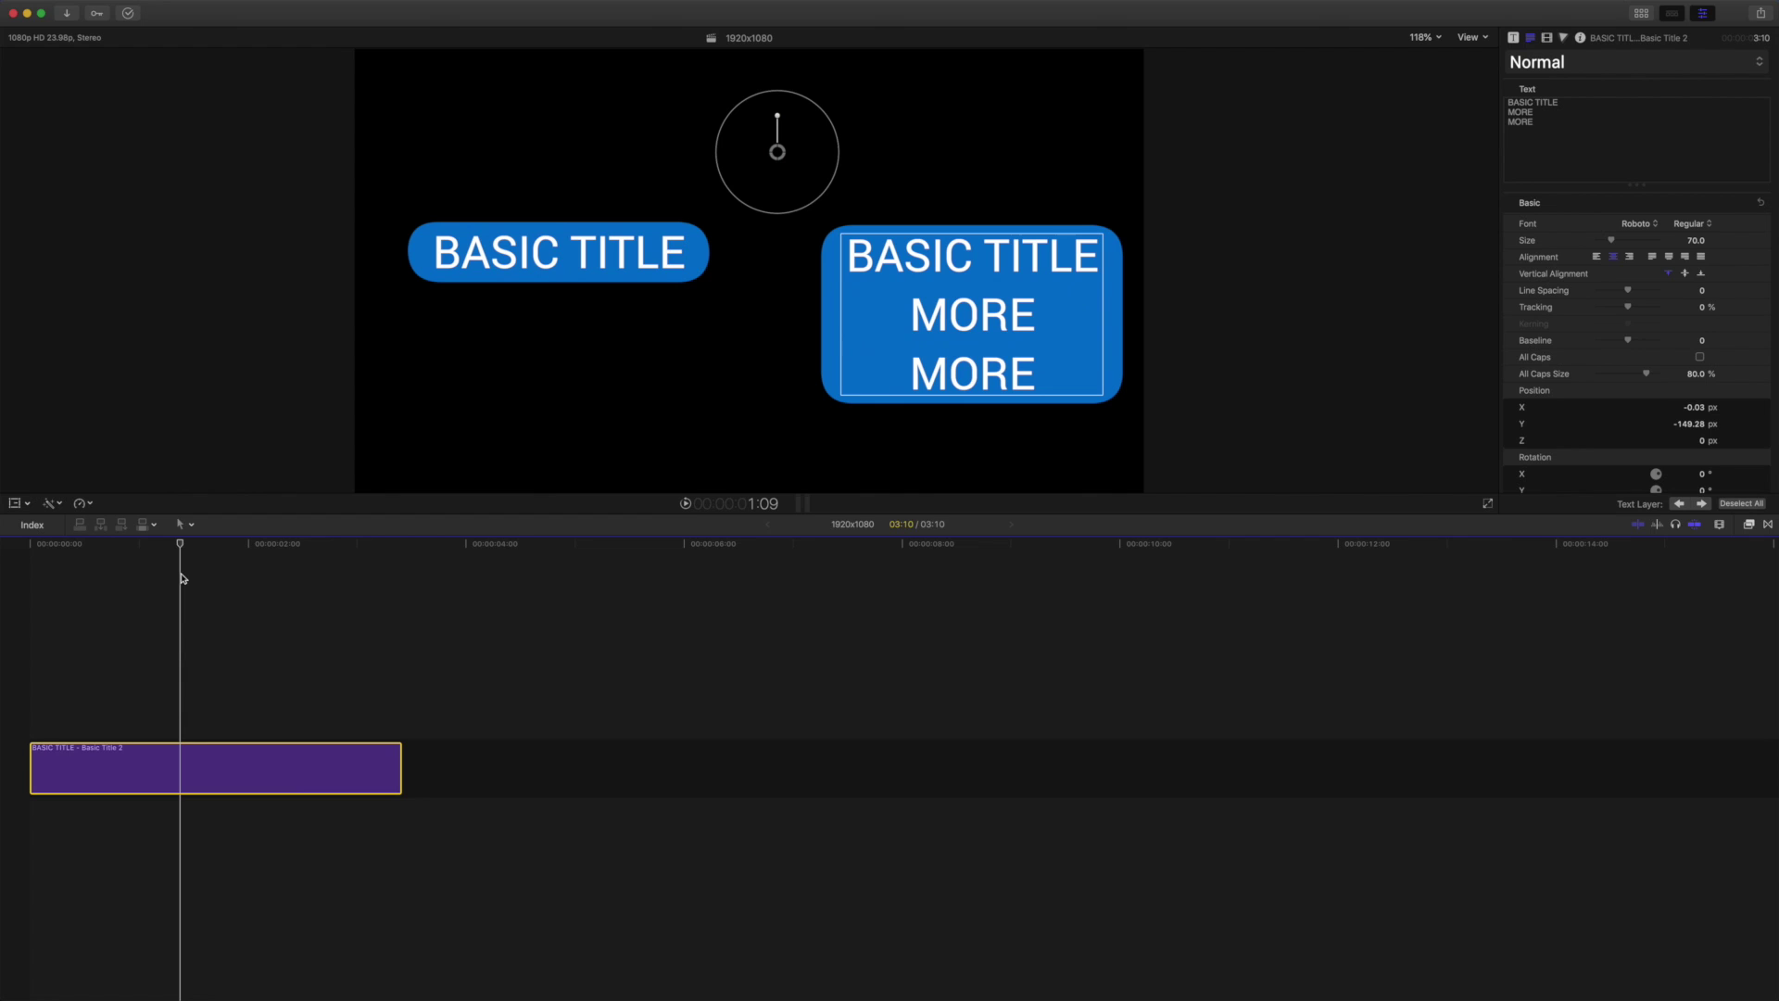
pyautogui.moveTo(182, 578); pyautogui.dragTo(144, 611)
pyautogui.press('Left')
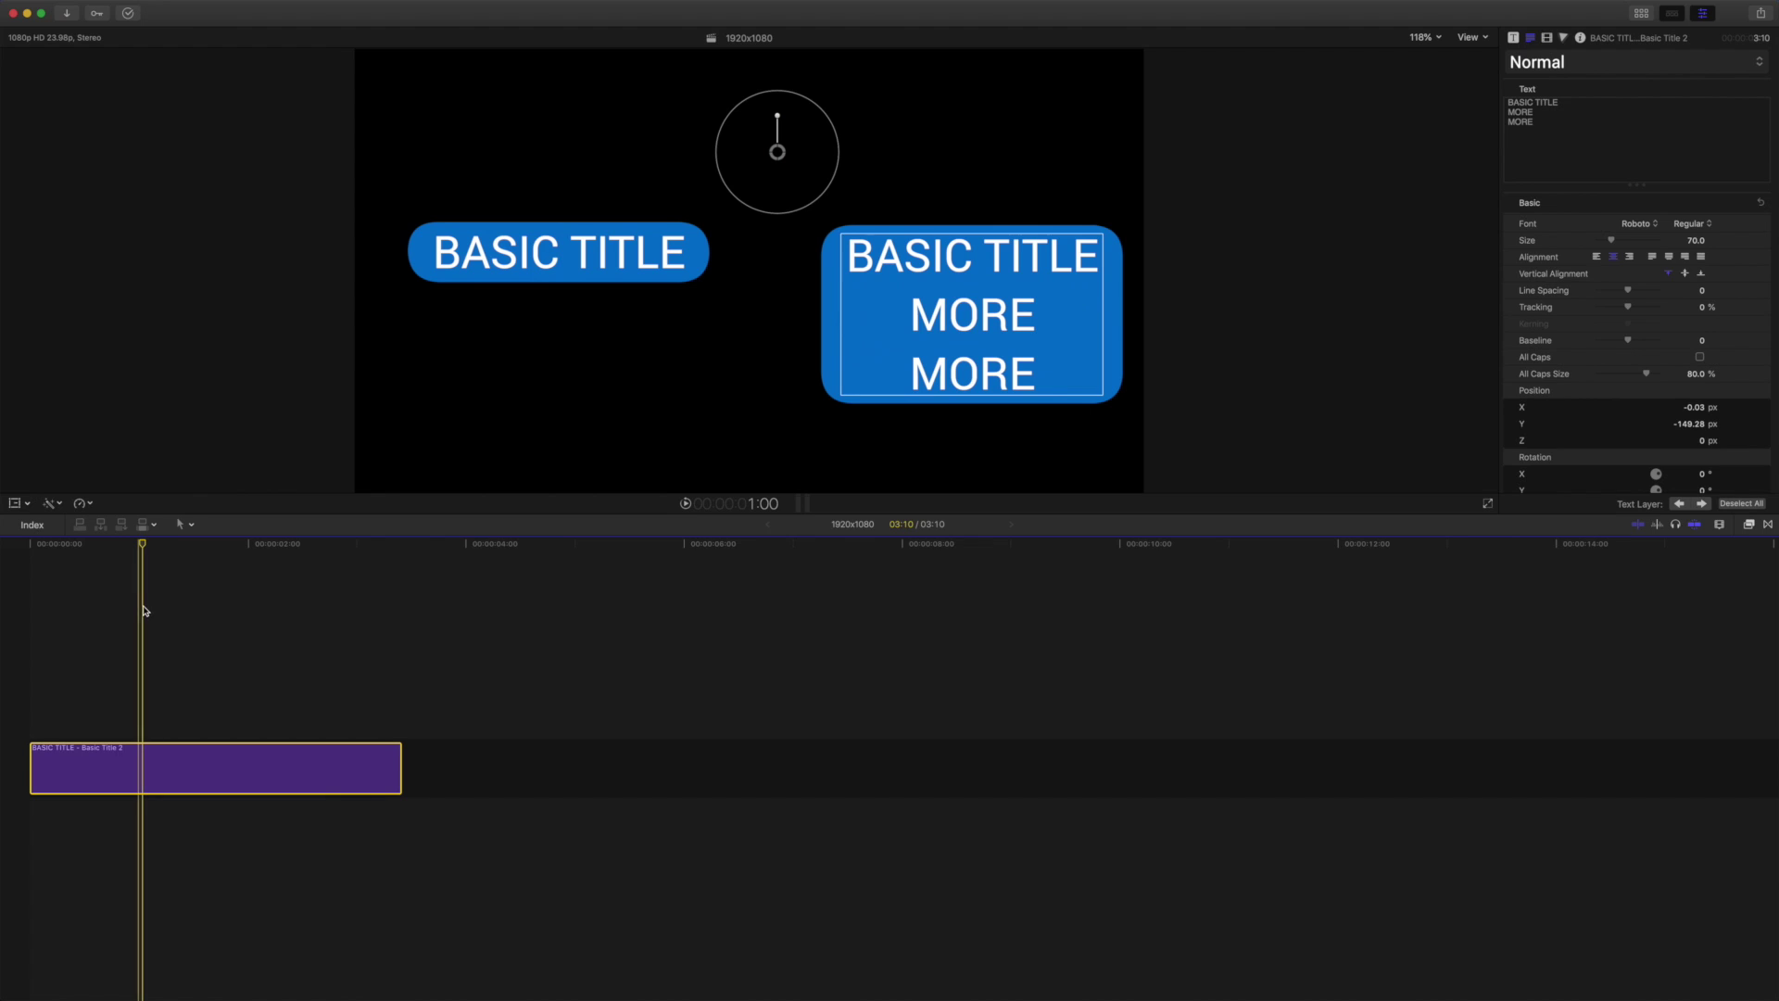
pyautogui.click(579, 260)
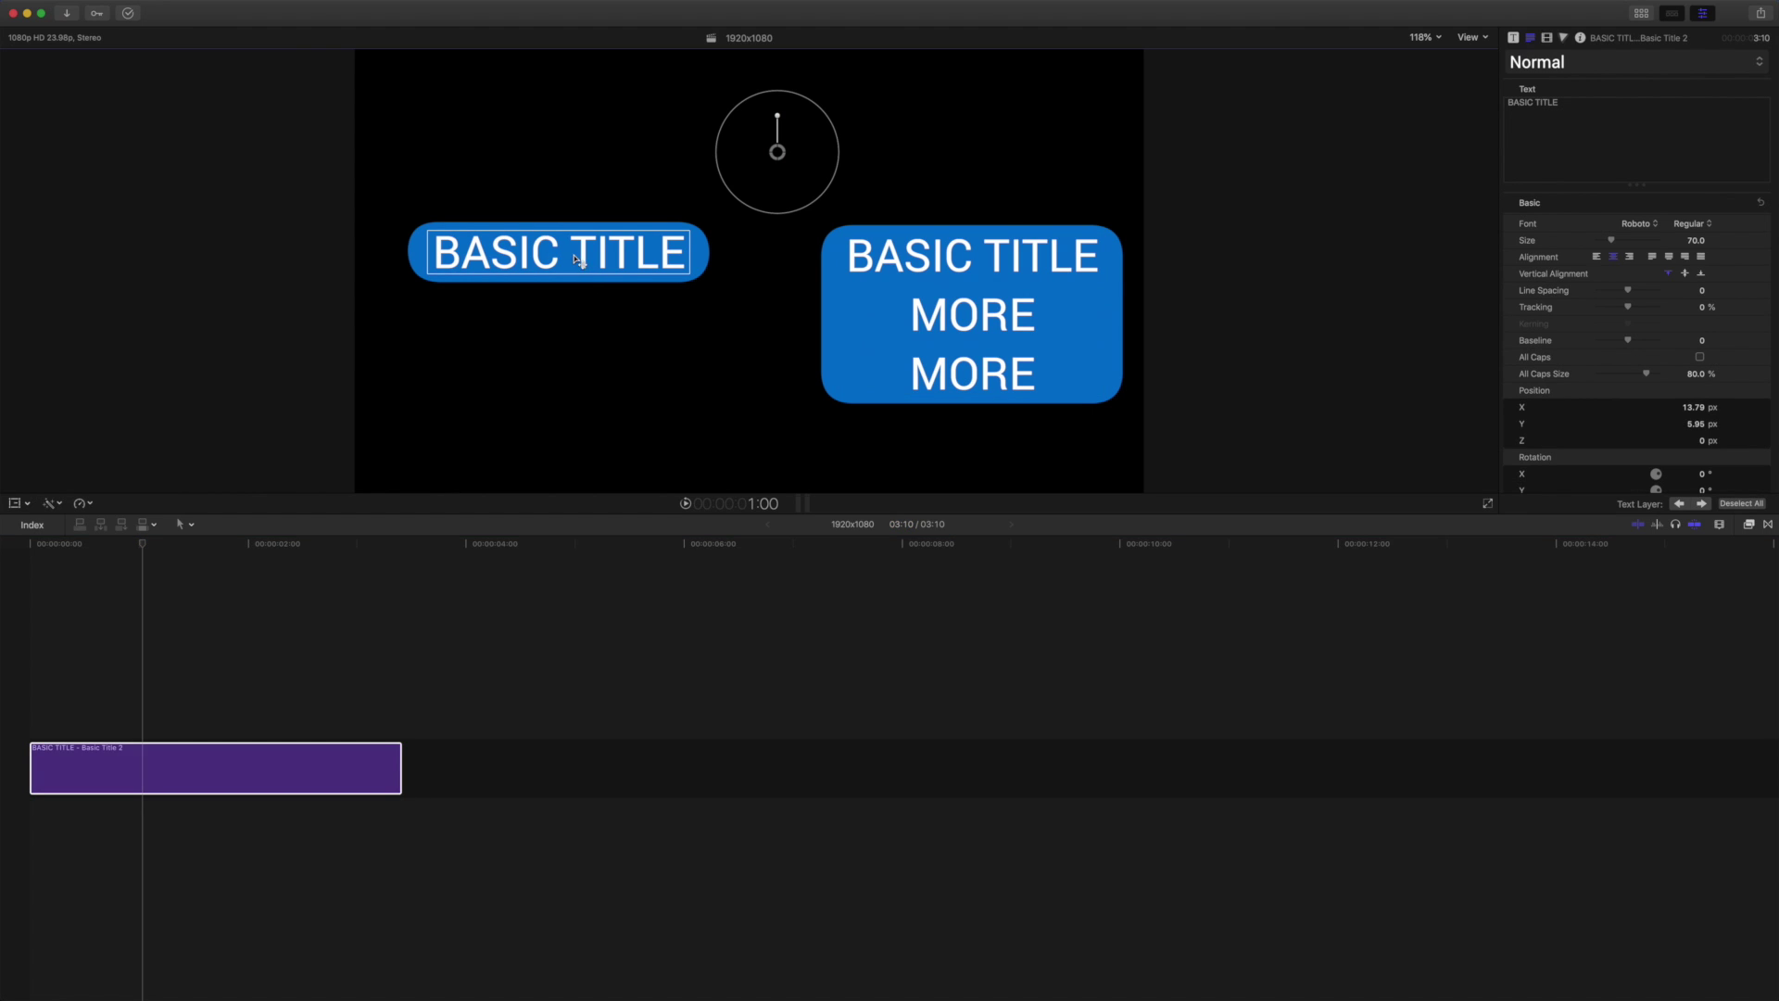
# - Add two MORE lines under BASIC TITLE in the left title, then scrub back near the start
pyautogui.click(1513, 39)
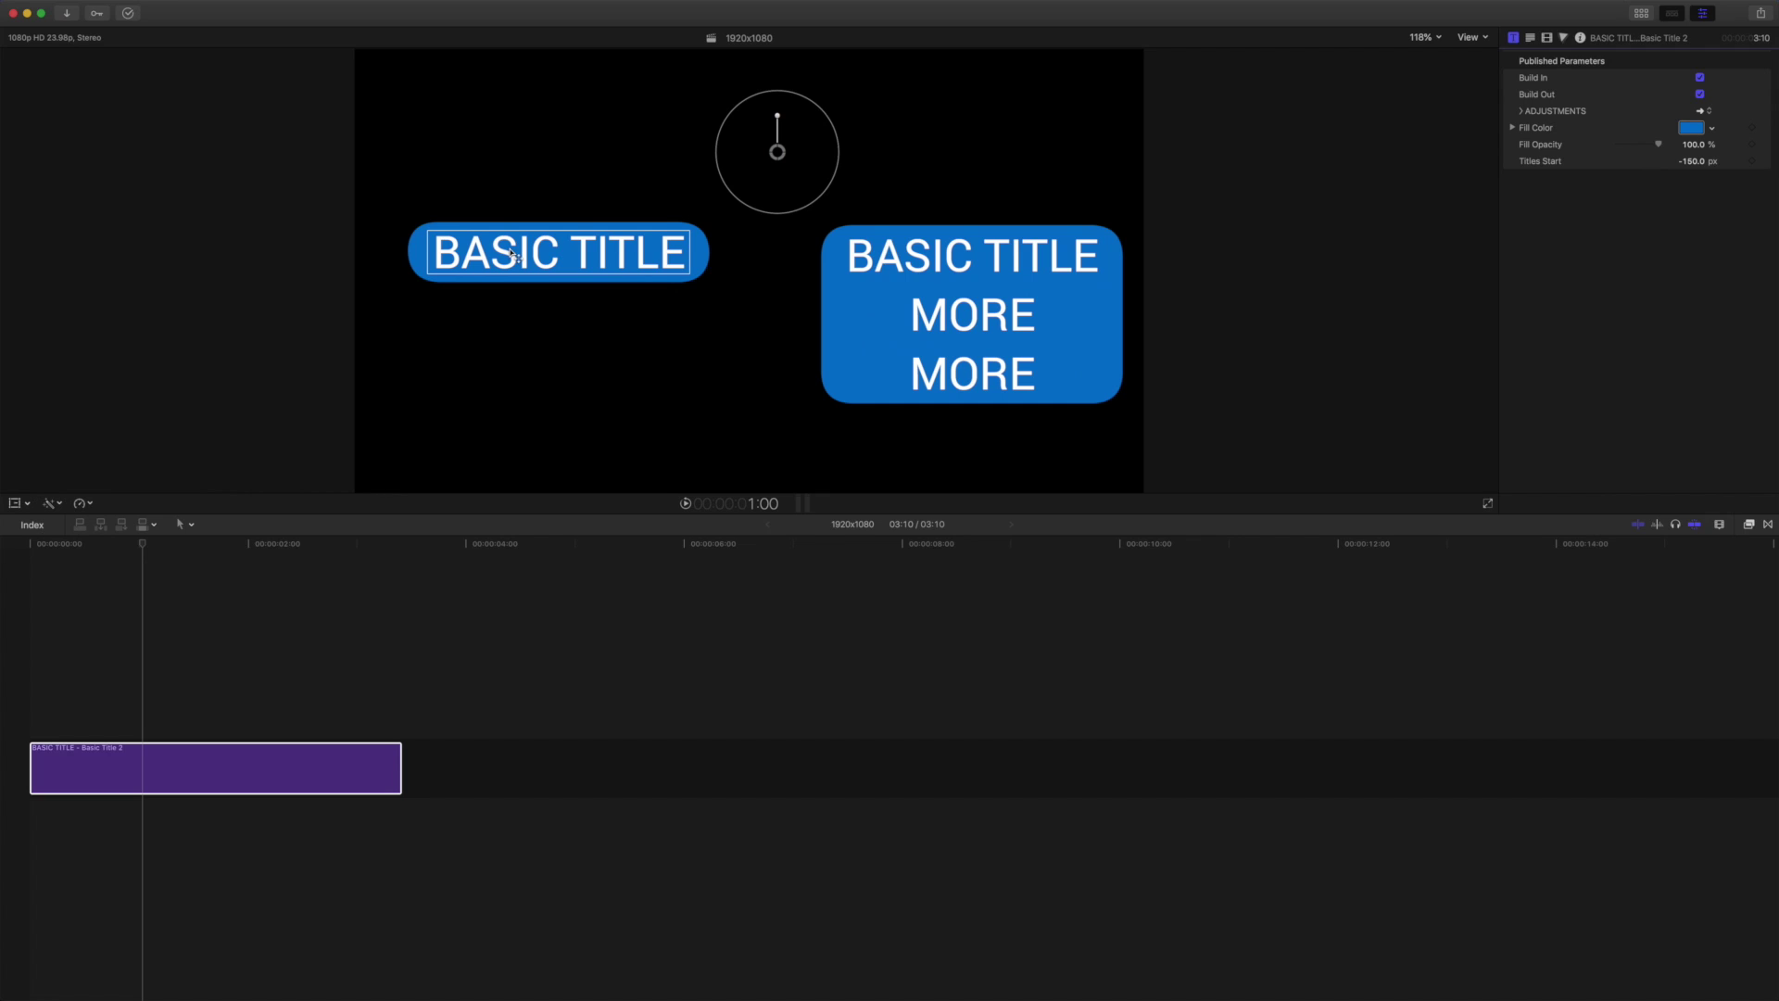
pyautogui.moveTo(515, 255); pyautogui.dragTo(516, 253)
pyautogui.click(1531, 37)
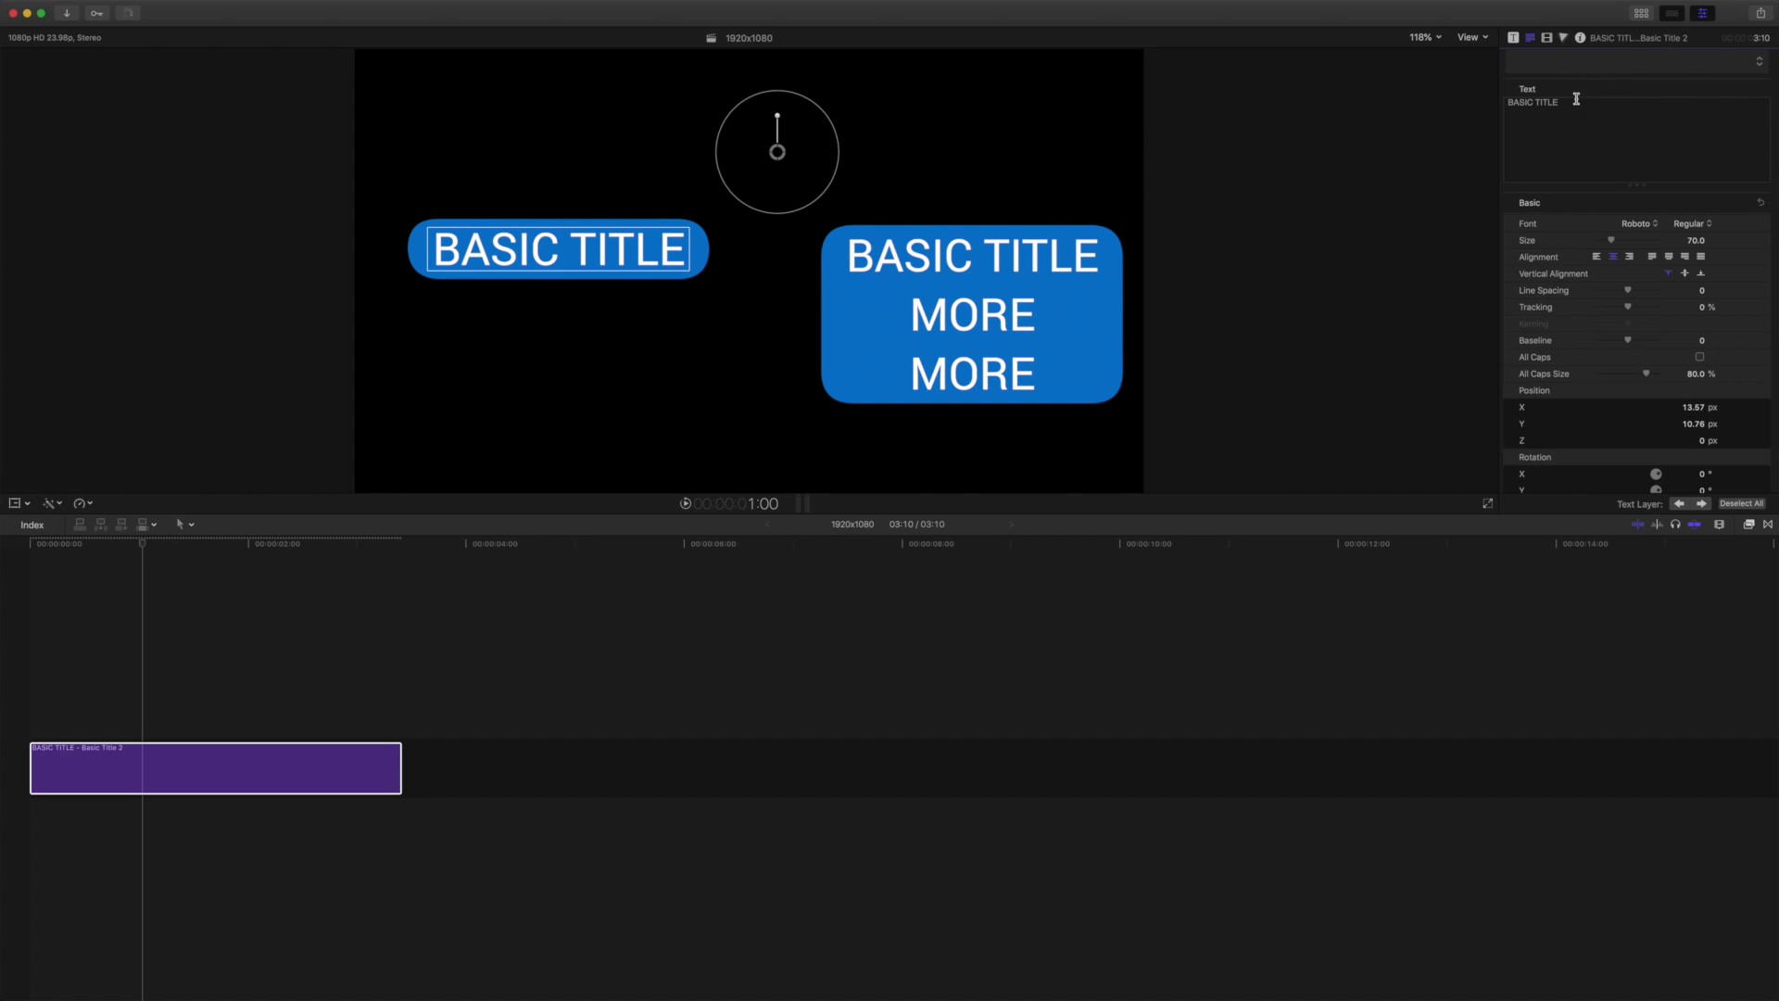
pyautogui.click(1563, 105)
pyautogui.press('Return')
pyautogui.write('MORE')
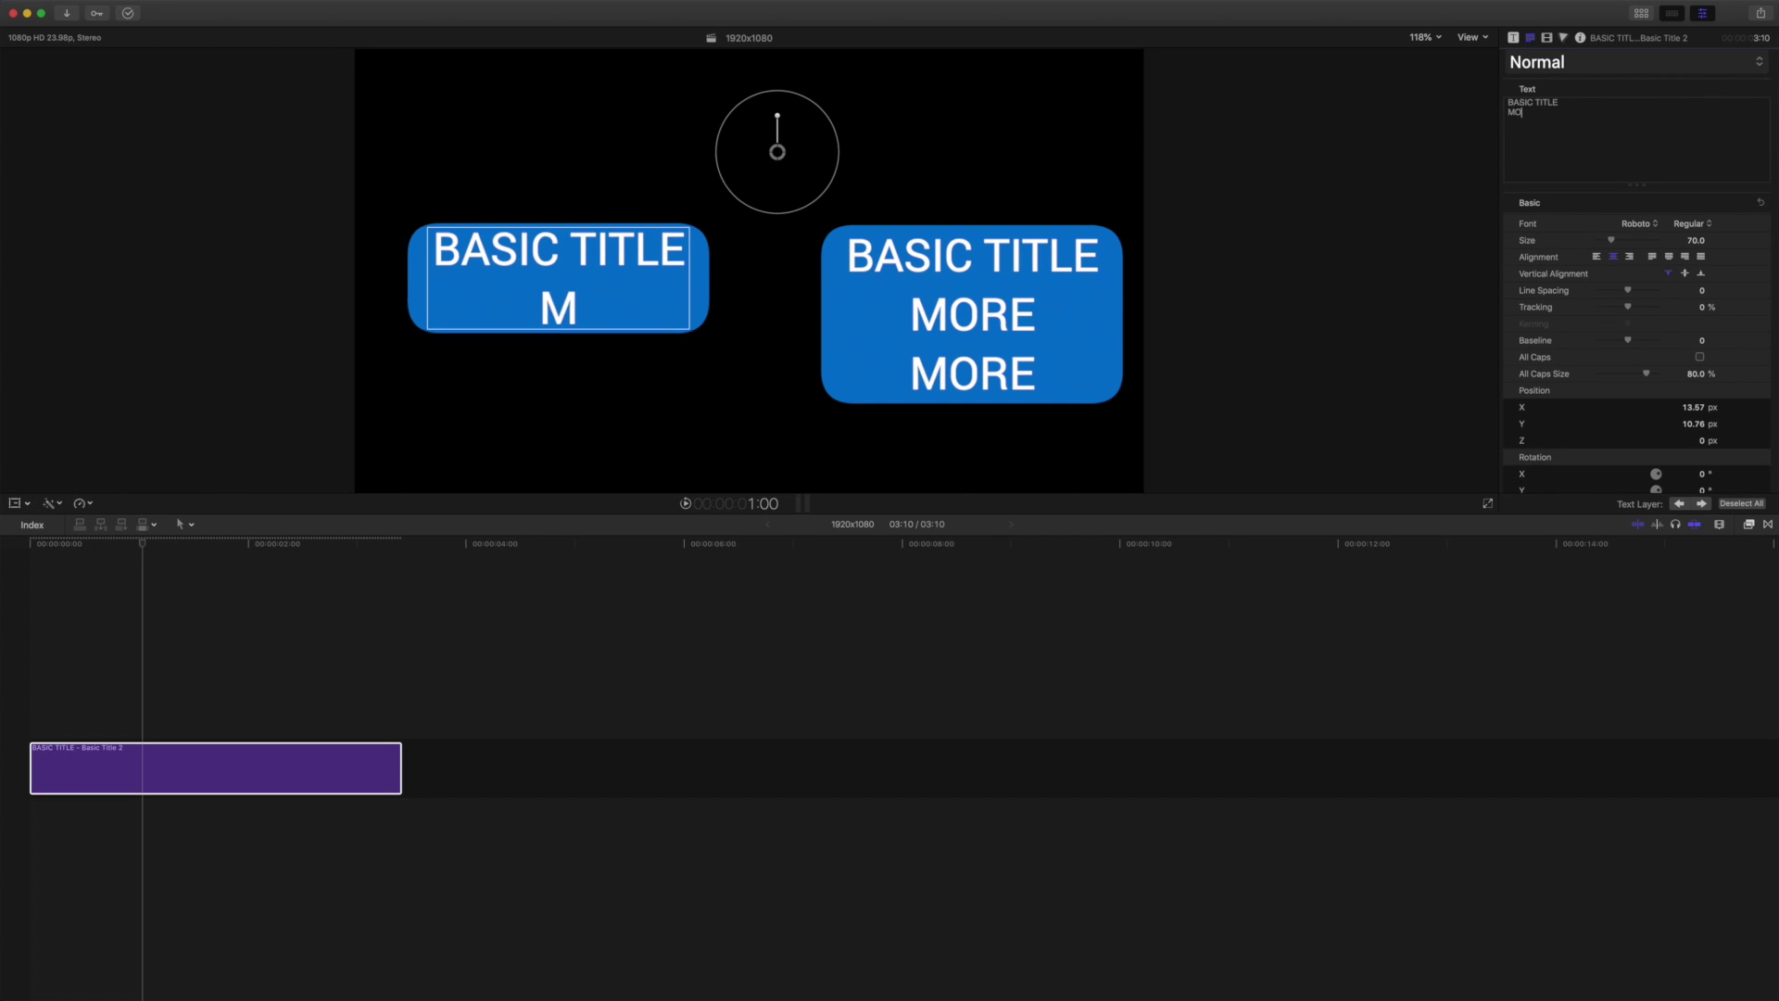
pyautogui.press('Return')
pyautogui.write('MORE')
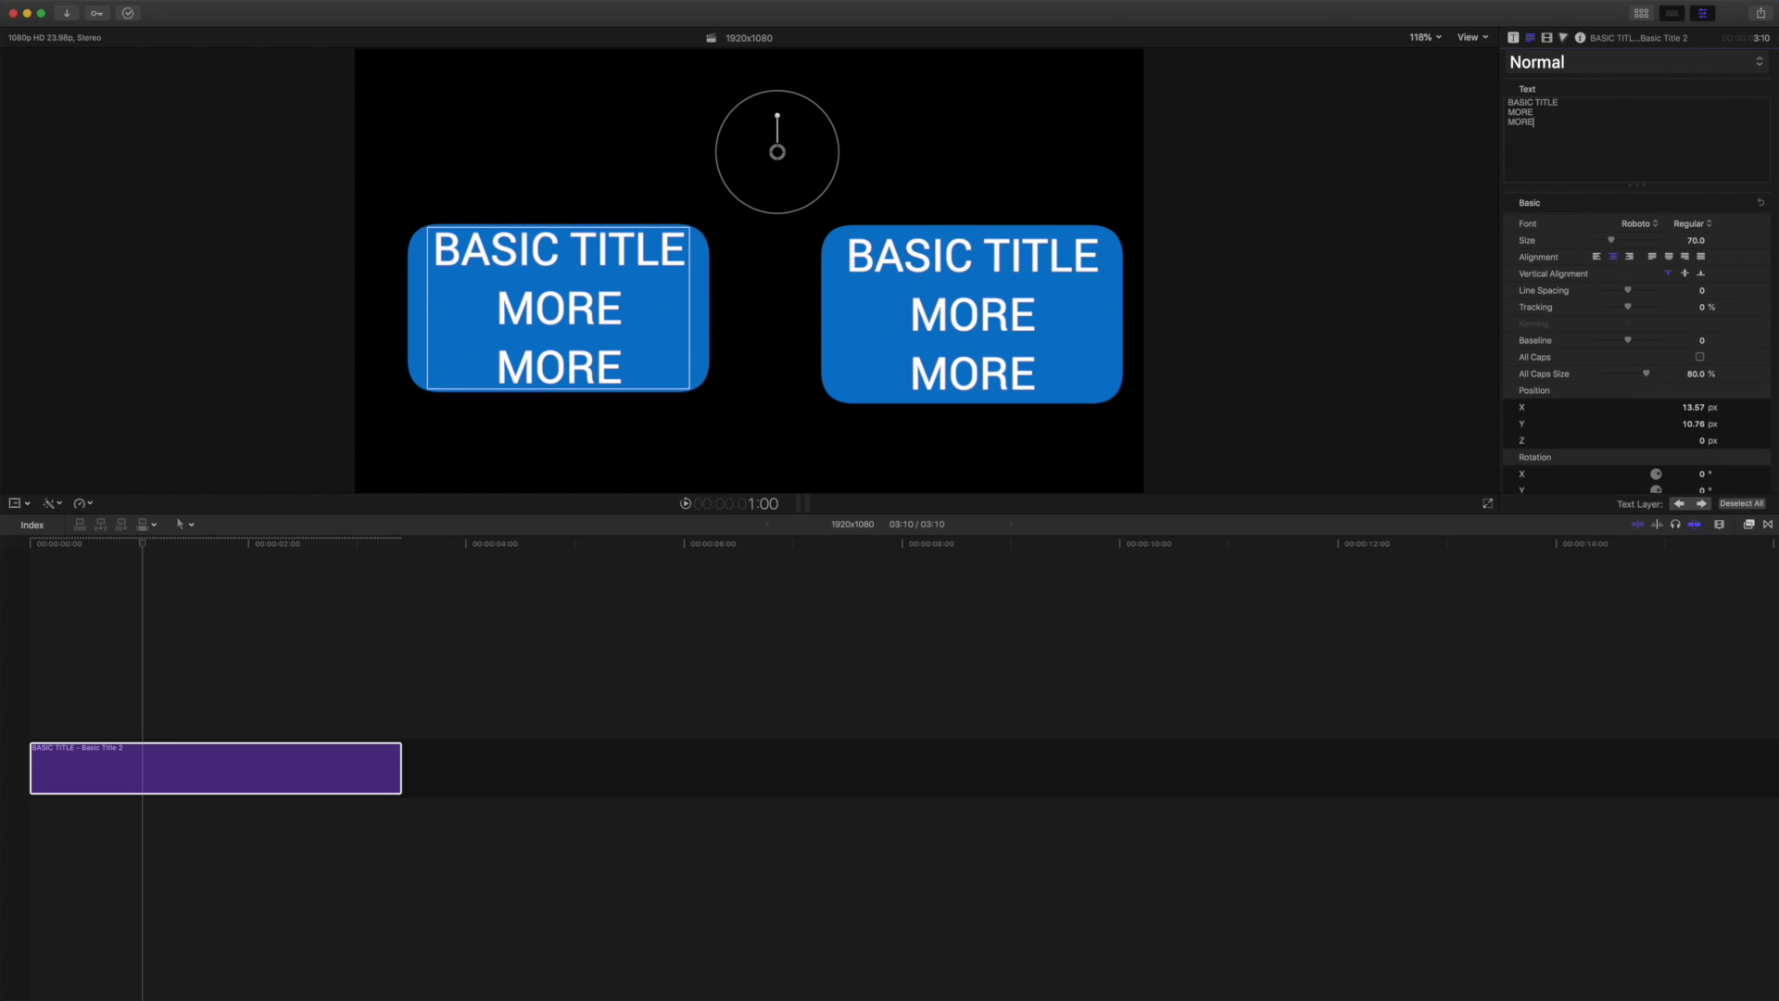
pyautogui.moveTo(142, 545); pyautogui.dragTo(86, 553)
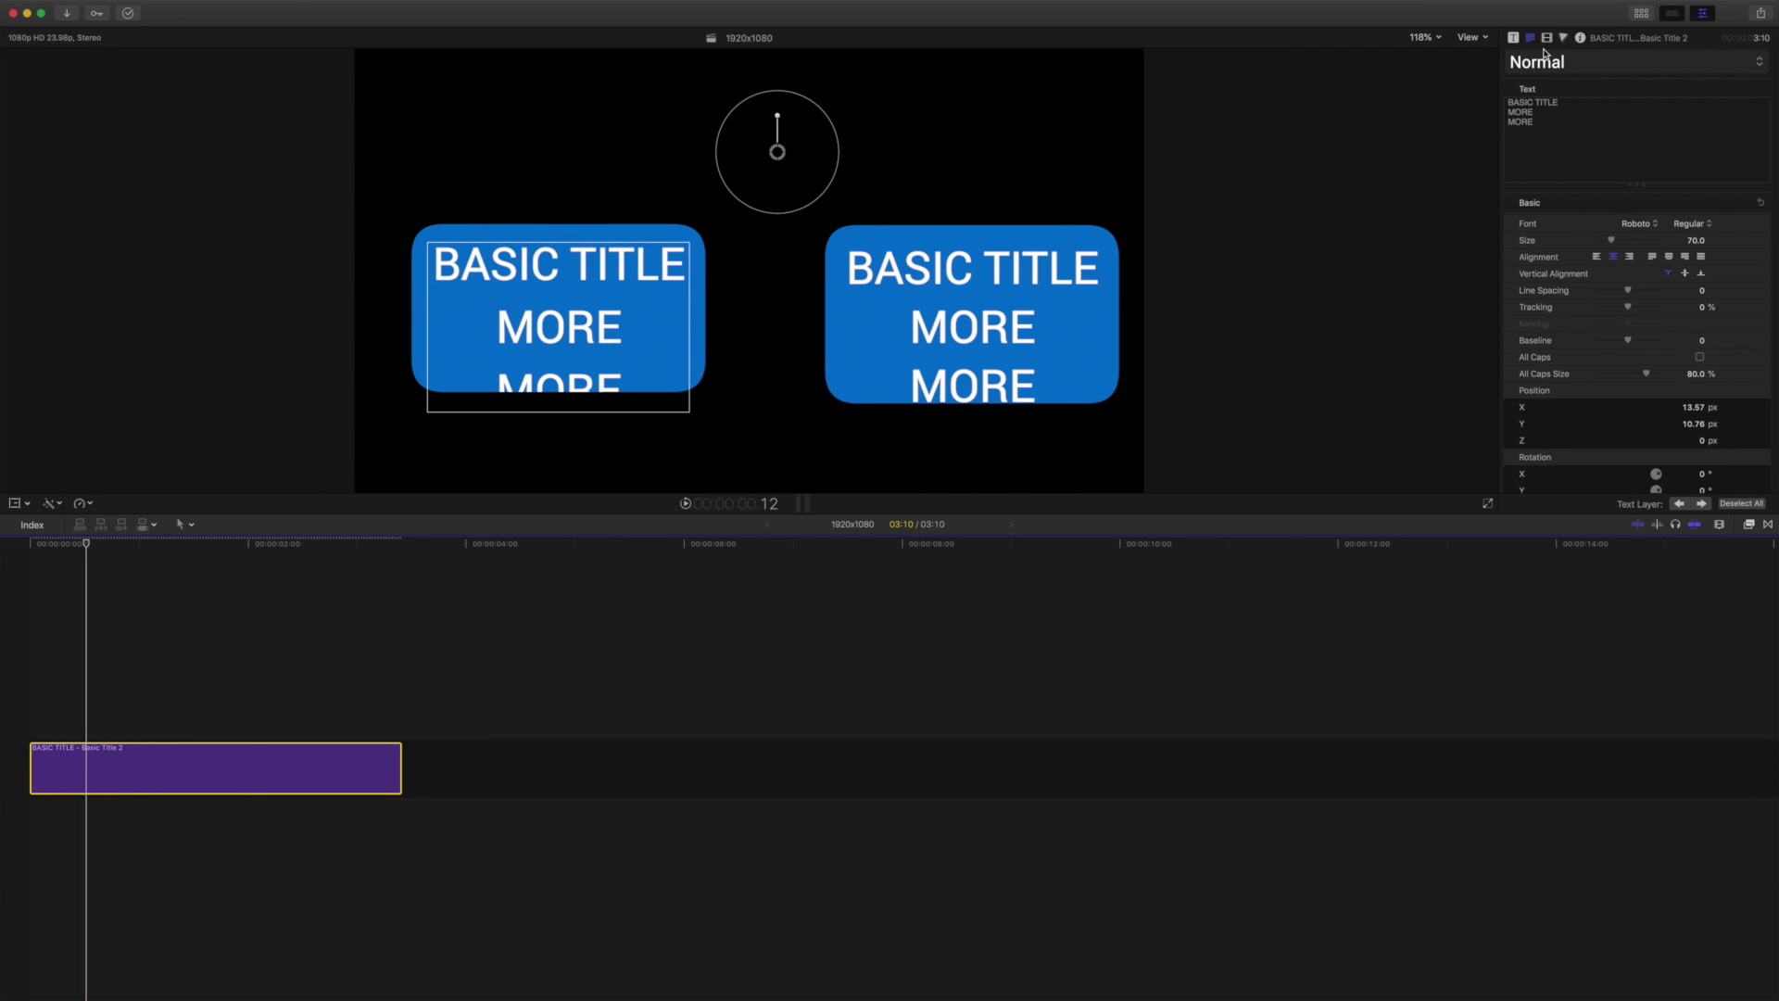
# - Set the left title's Titles Start offset to -283.29 px while previewing the build-in
pyautogui.click(1514, 39)
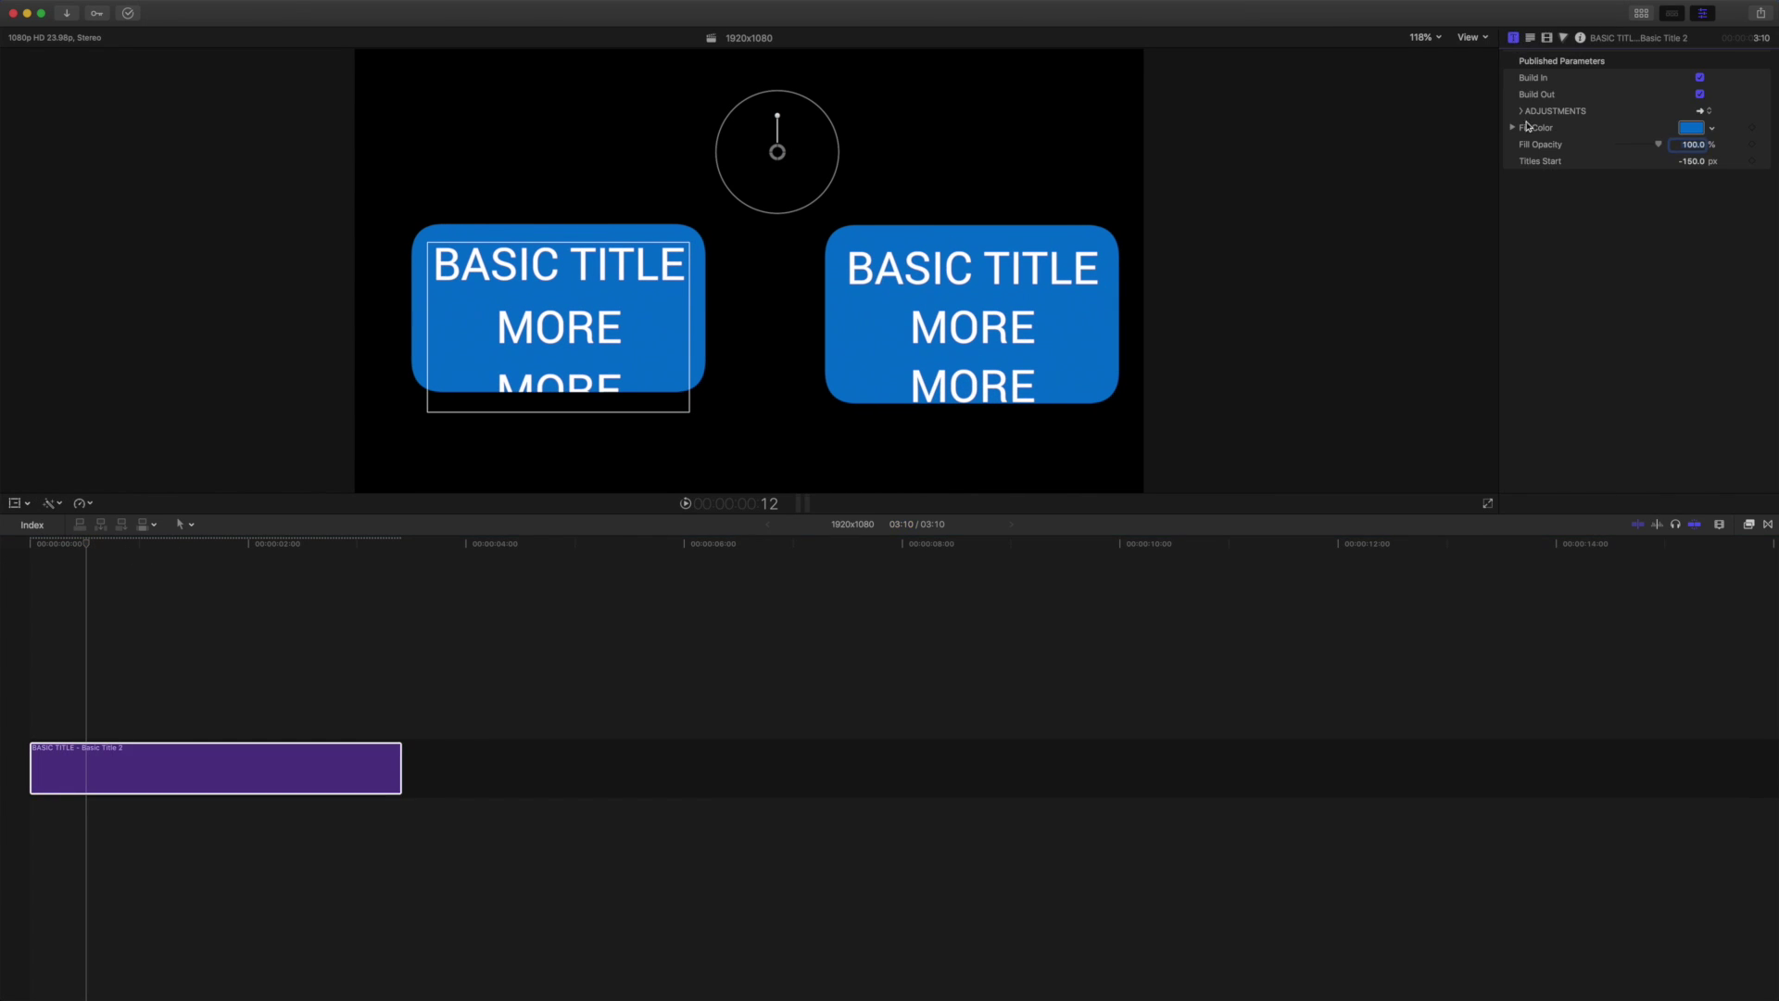
pyautogui.click(1546, 165)
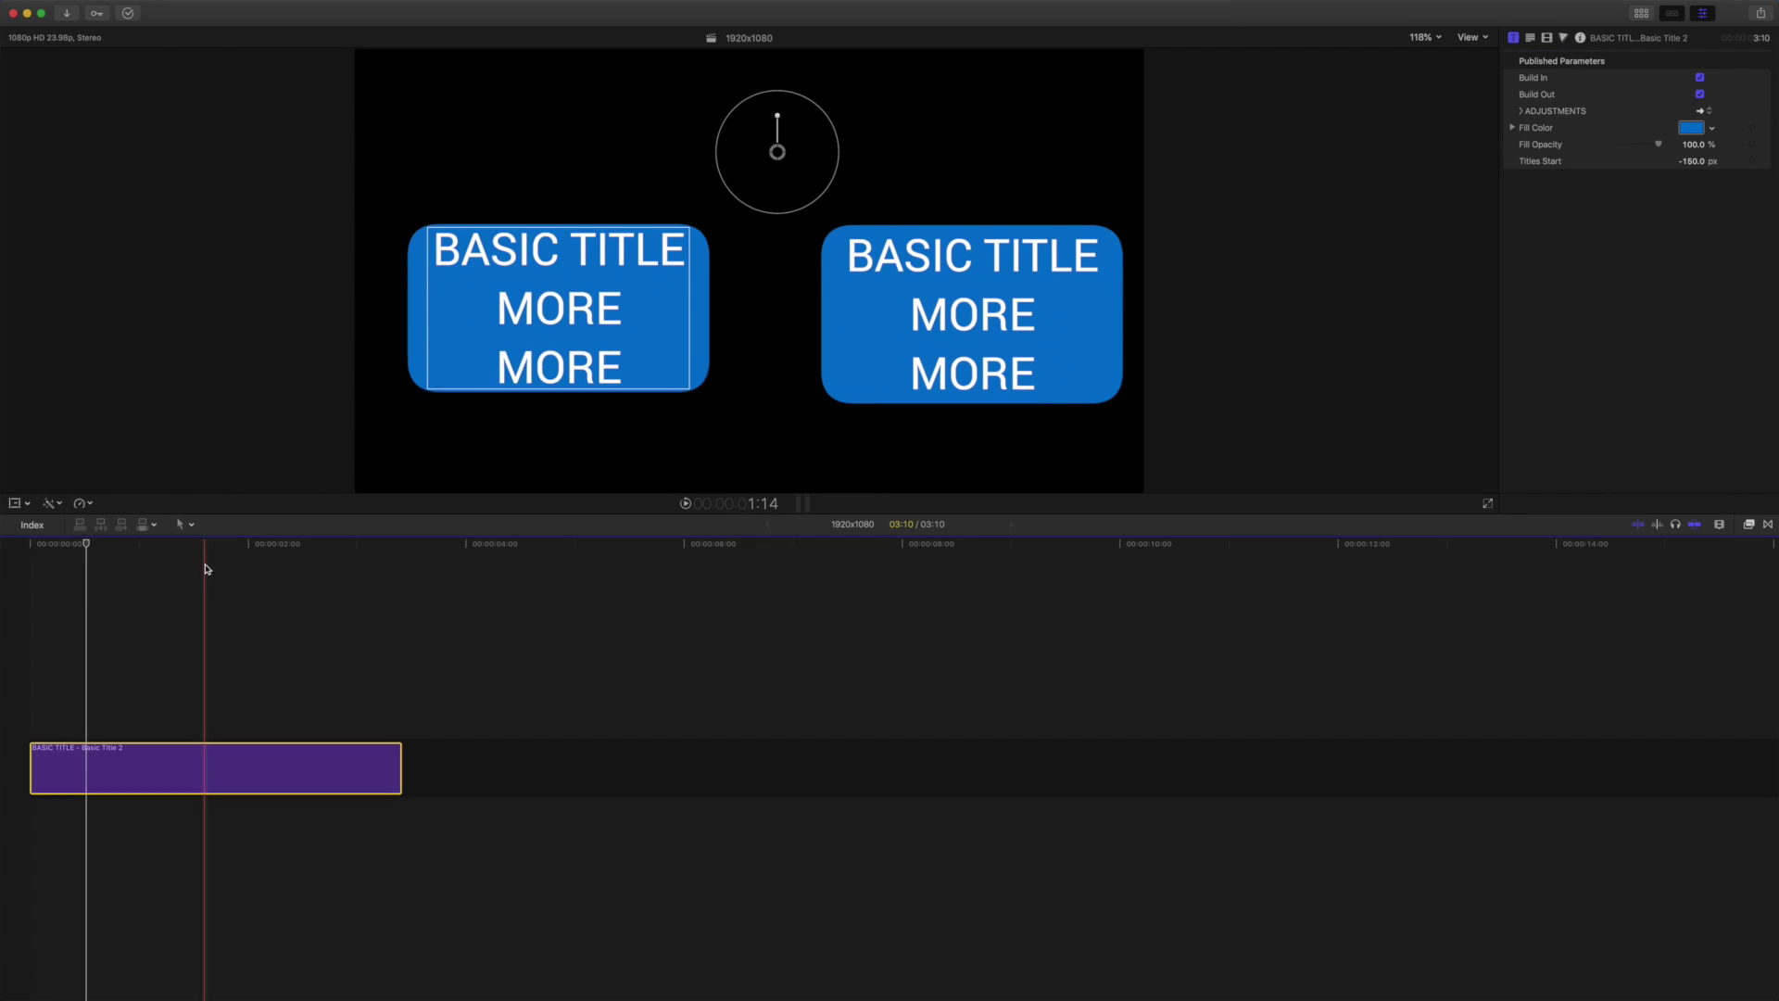
pyautogui.click(85, 546)
pyautogui.moveTo(85, 546); pyautogui.dragTo(51, 545)
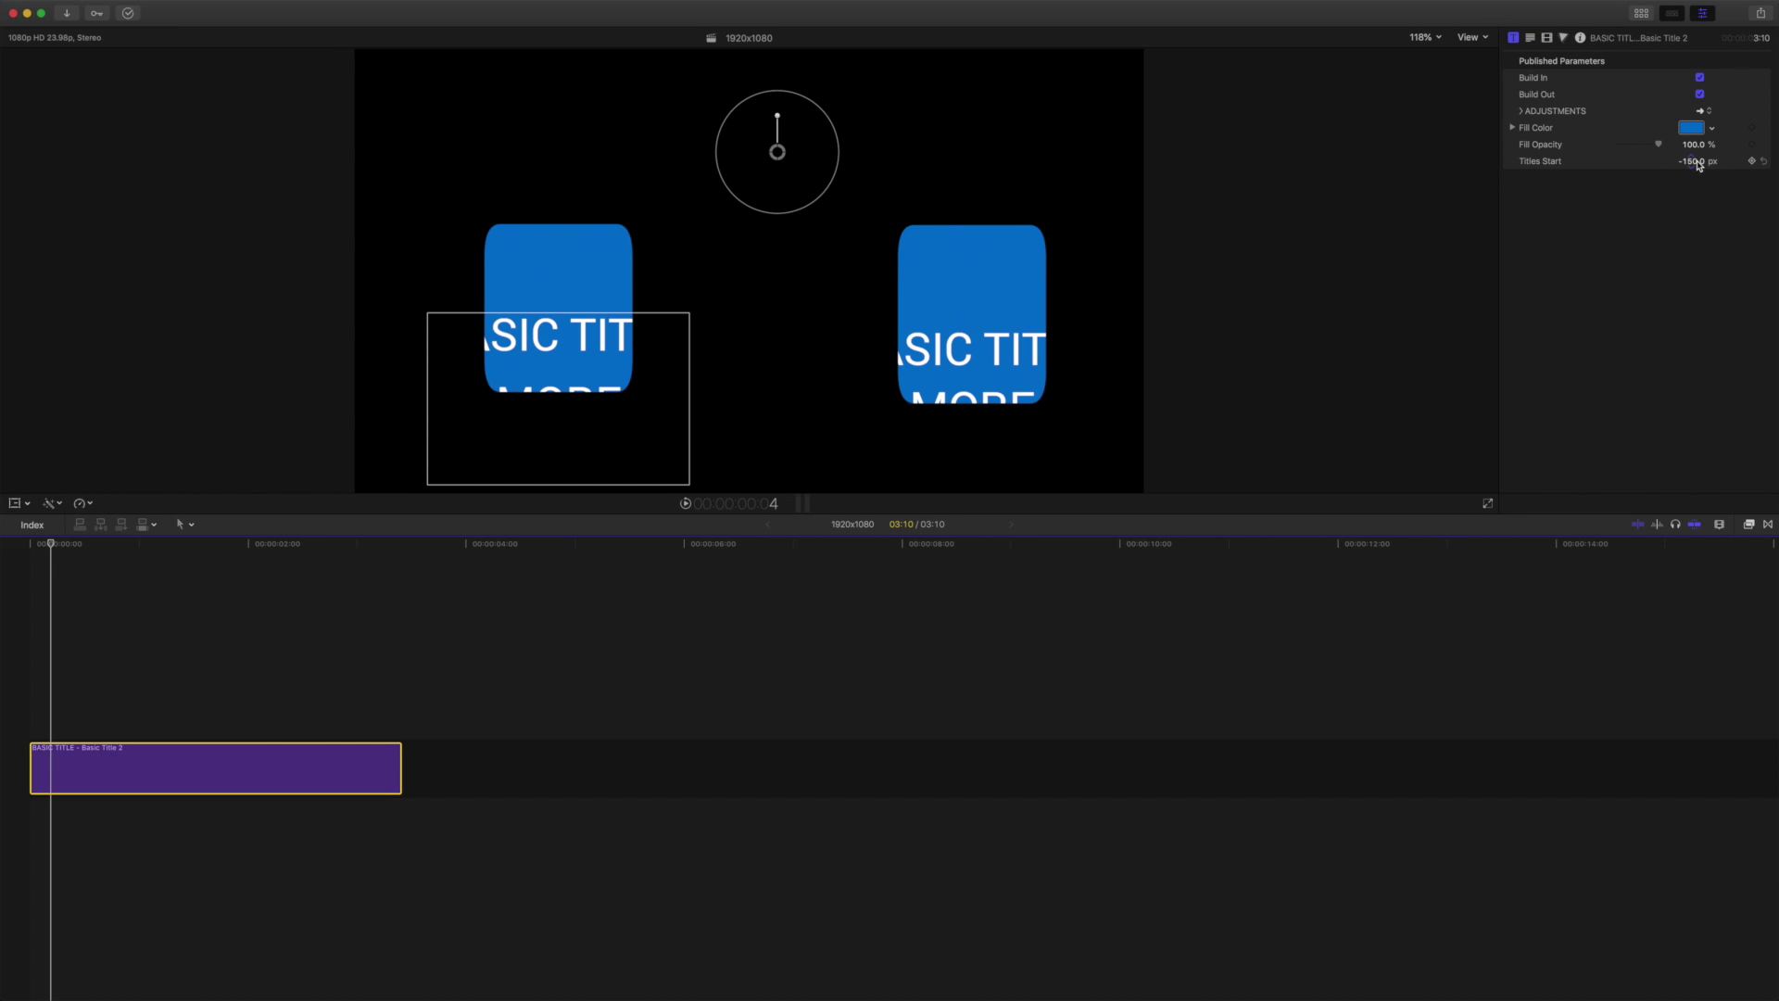
pyautogui.moveTo(1700, 165); pyautogui.dragTo(1691, 163)
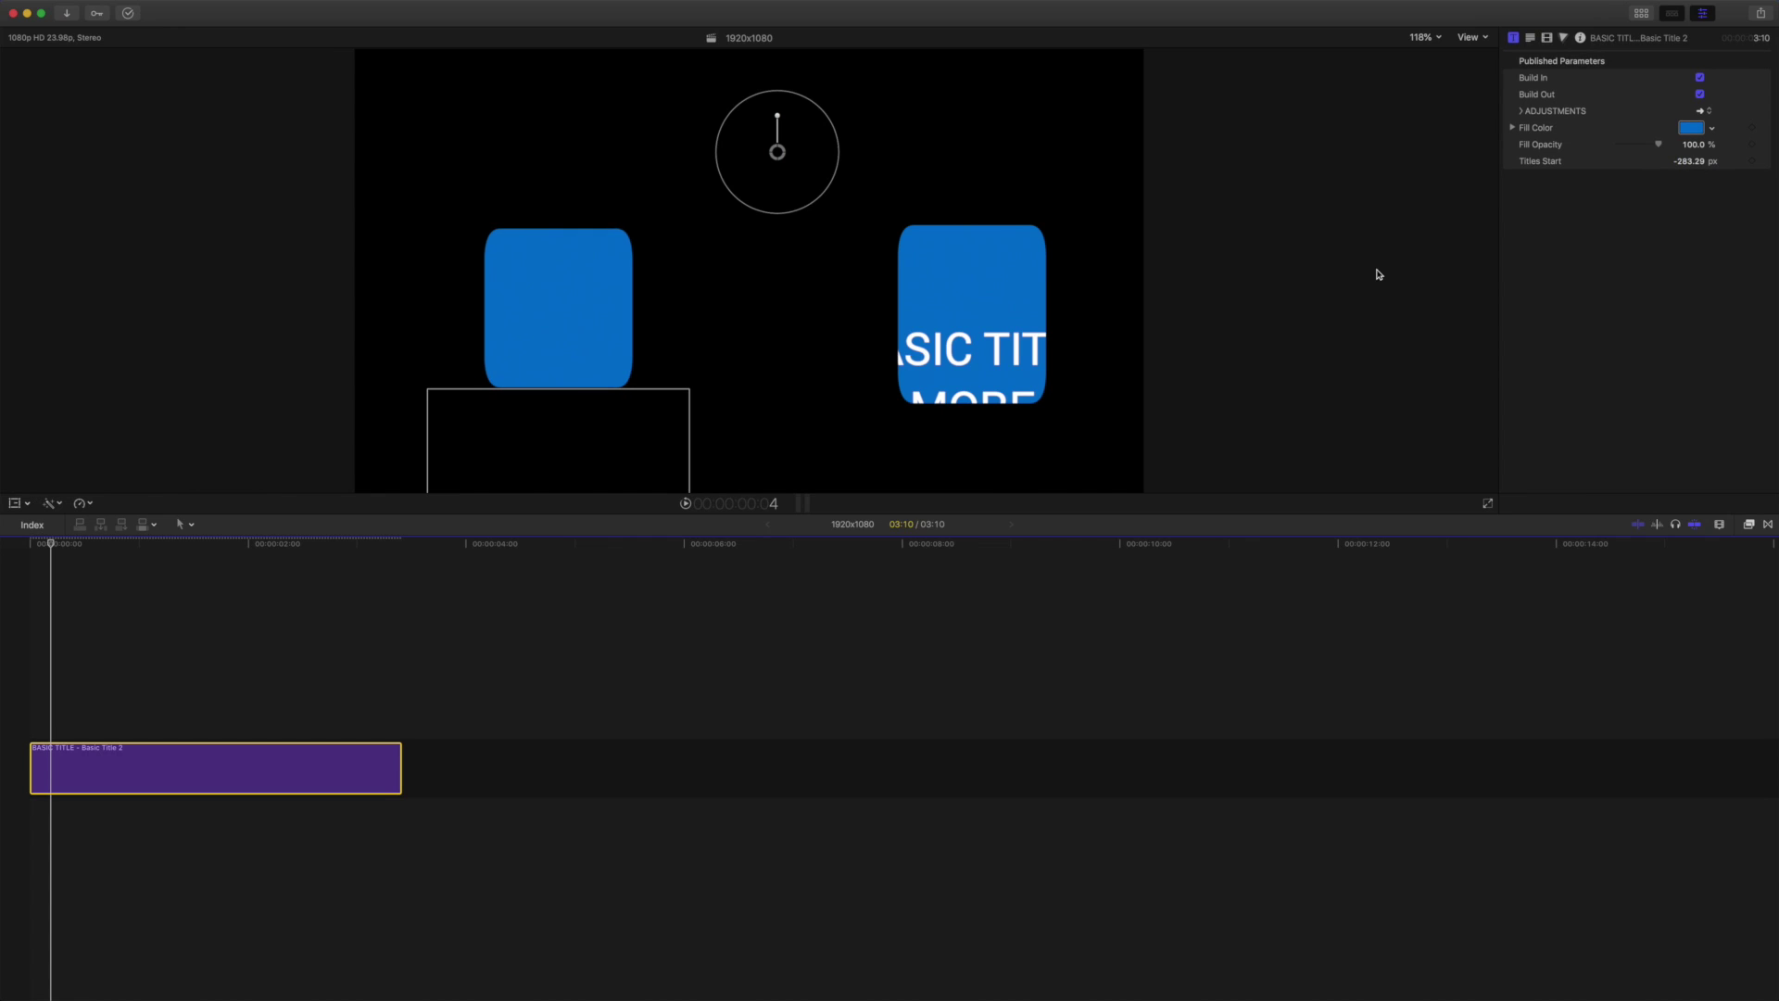
# - Play the build-in and lower the blue box's fill opacity to 79.14%
pyautogui.click(686, 505)
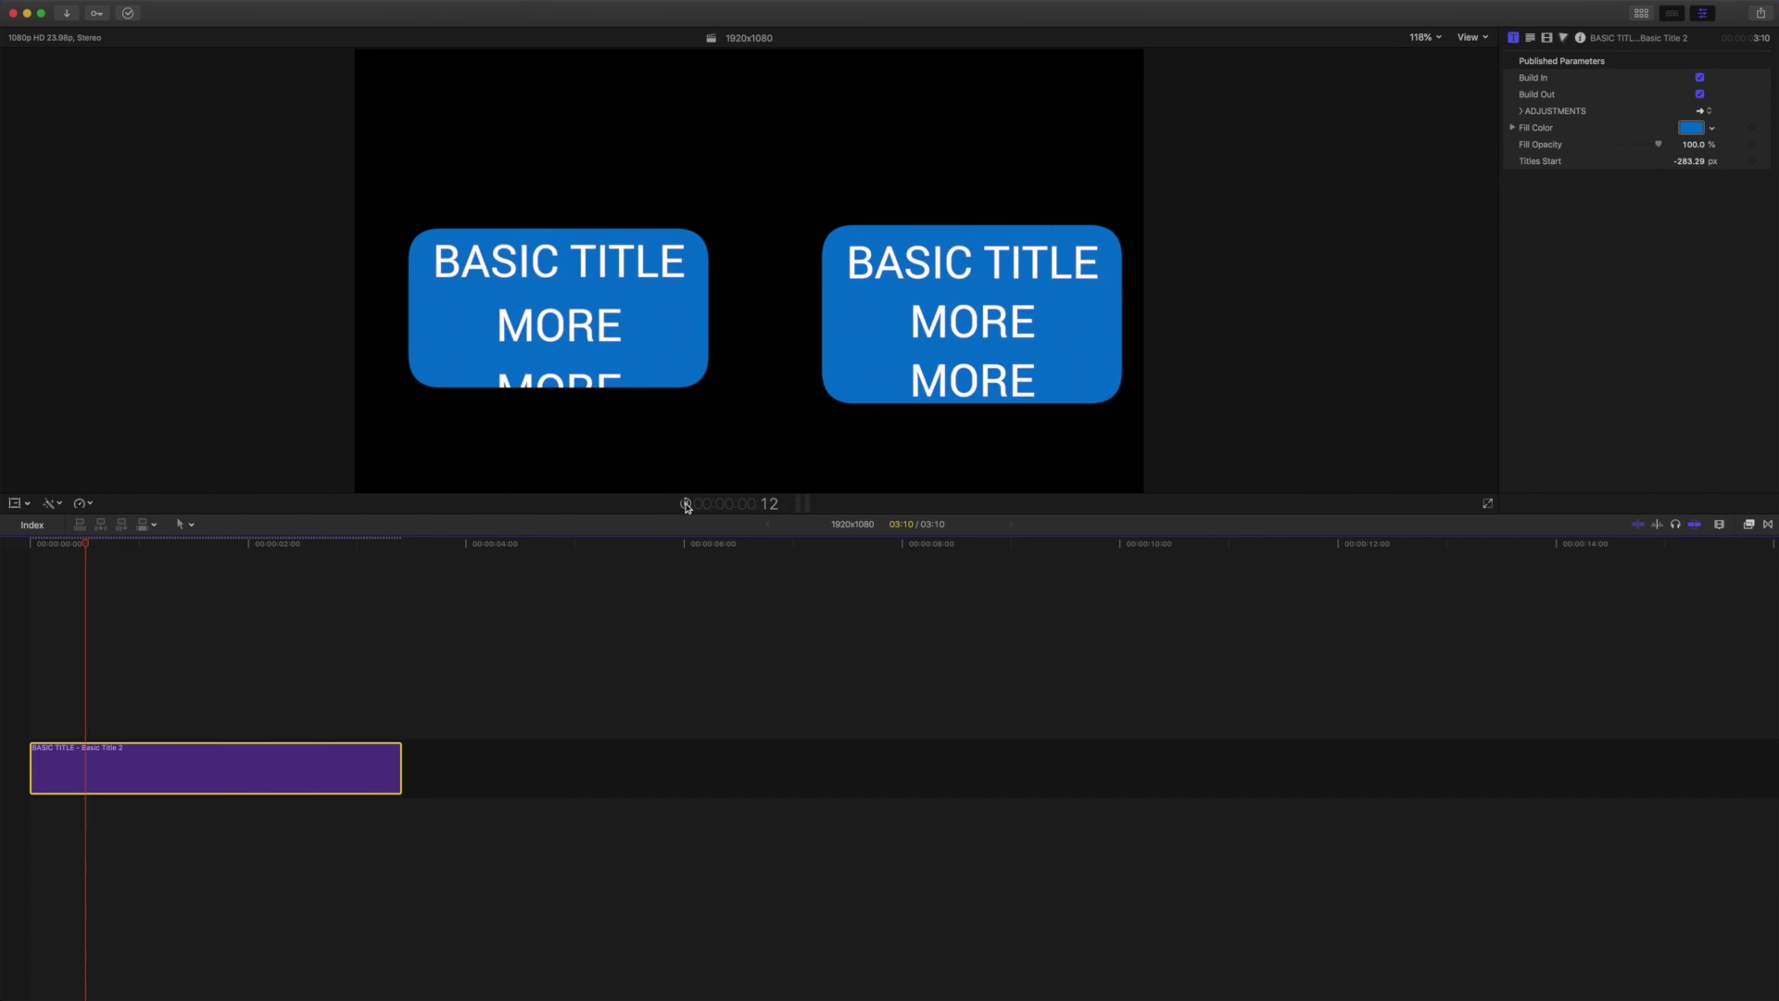
pyautogui.click(686, 505)
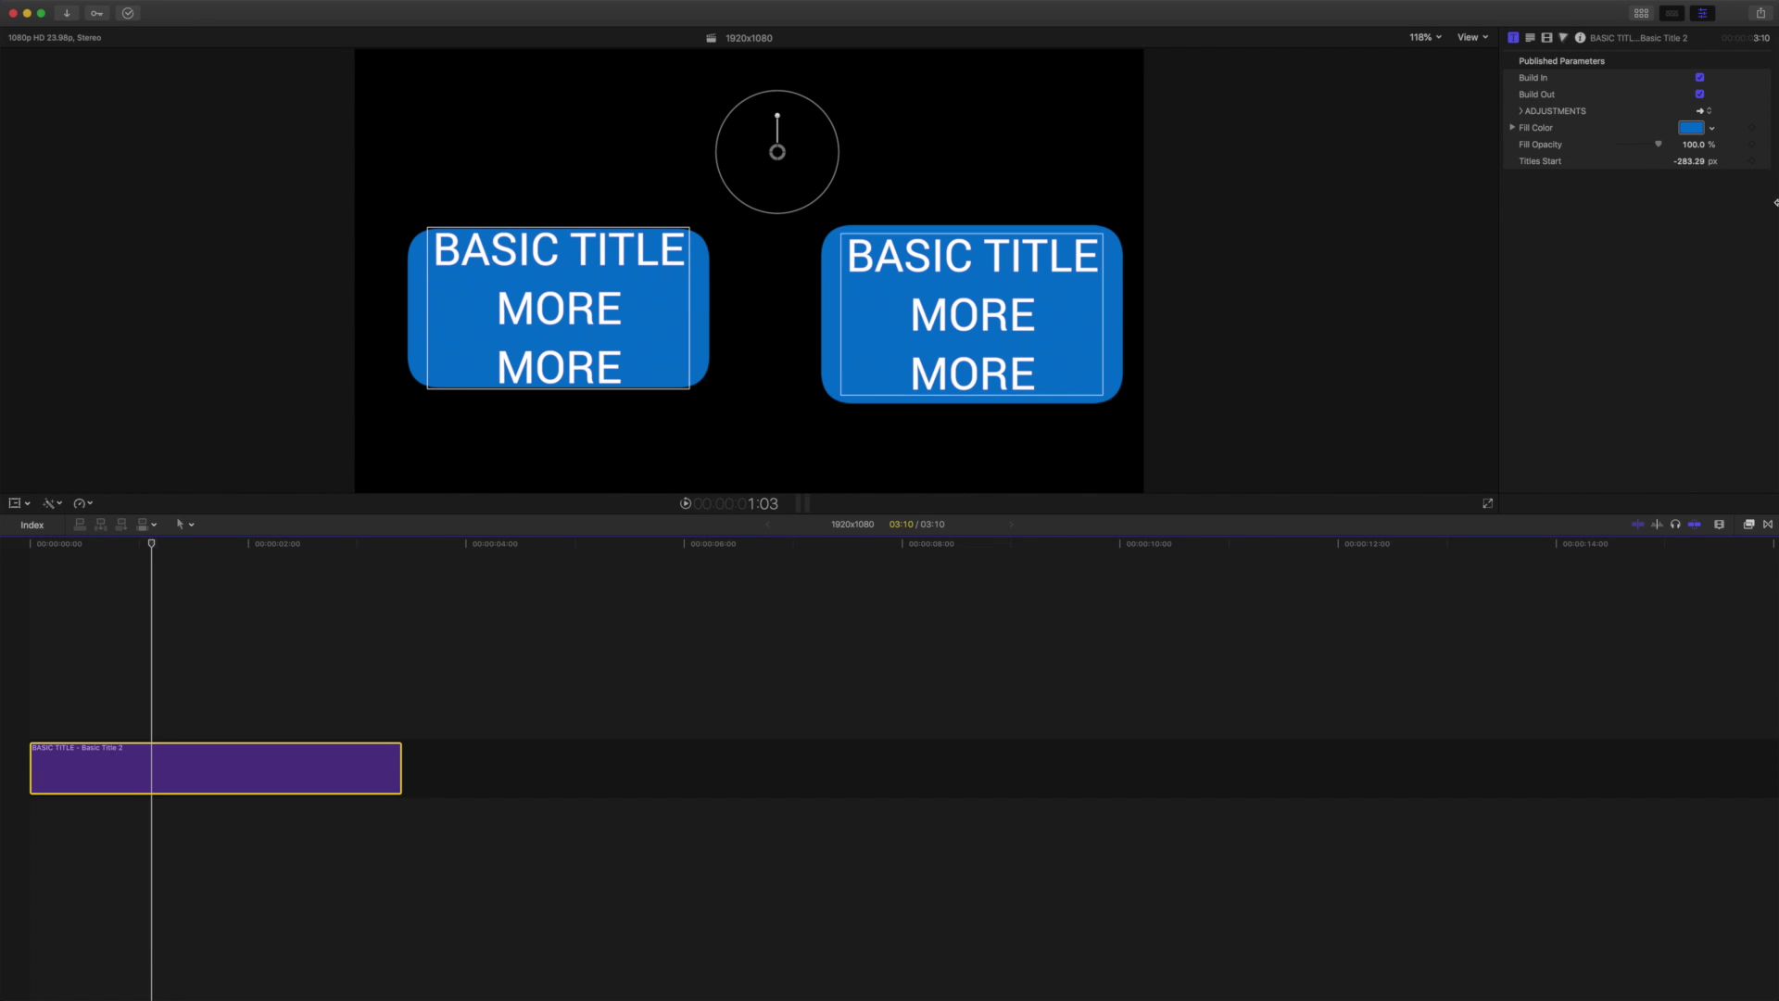
pyautogui.moveTo(1659, 148)
pyautogui.mouseDown()
pyautogui.moveTo(1617, 147)
pyautogui.moveTo(1651, 147)
pyautogui.mouseUp()
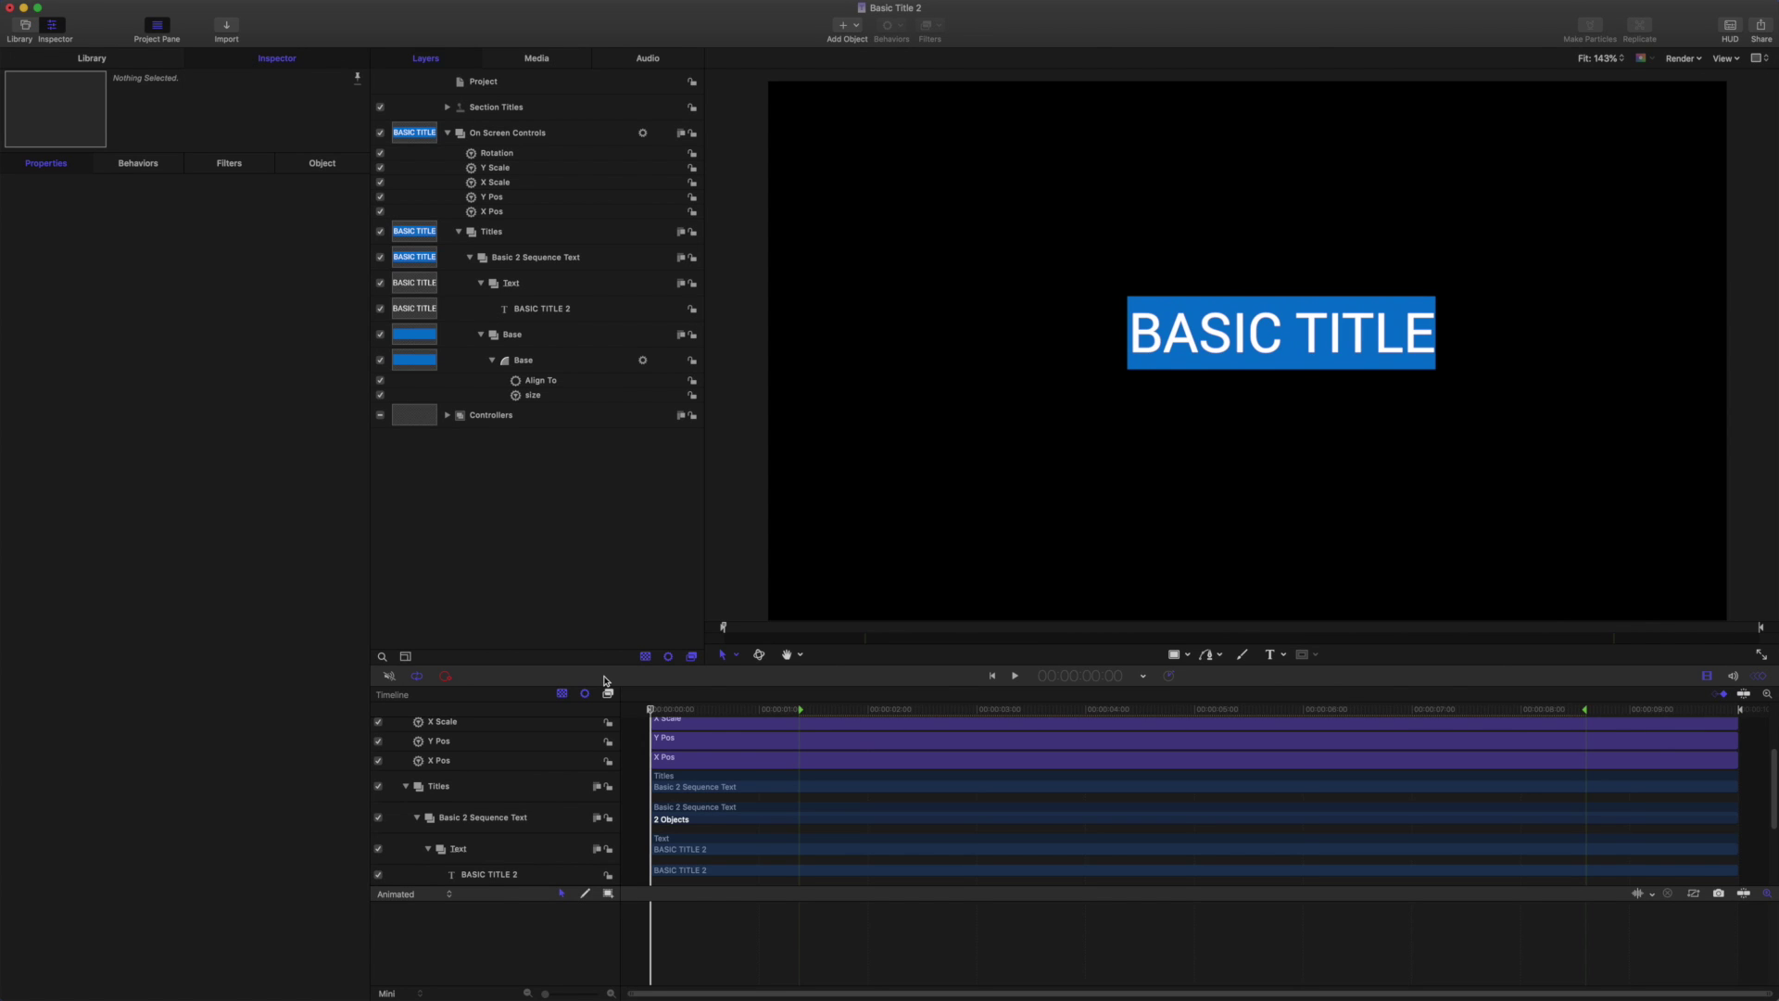
# - Select the Base shape layer in Motion, then its size behaviour
pyautogui.click(553, 364)
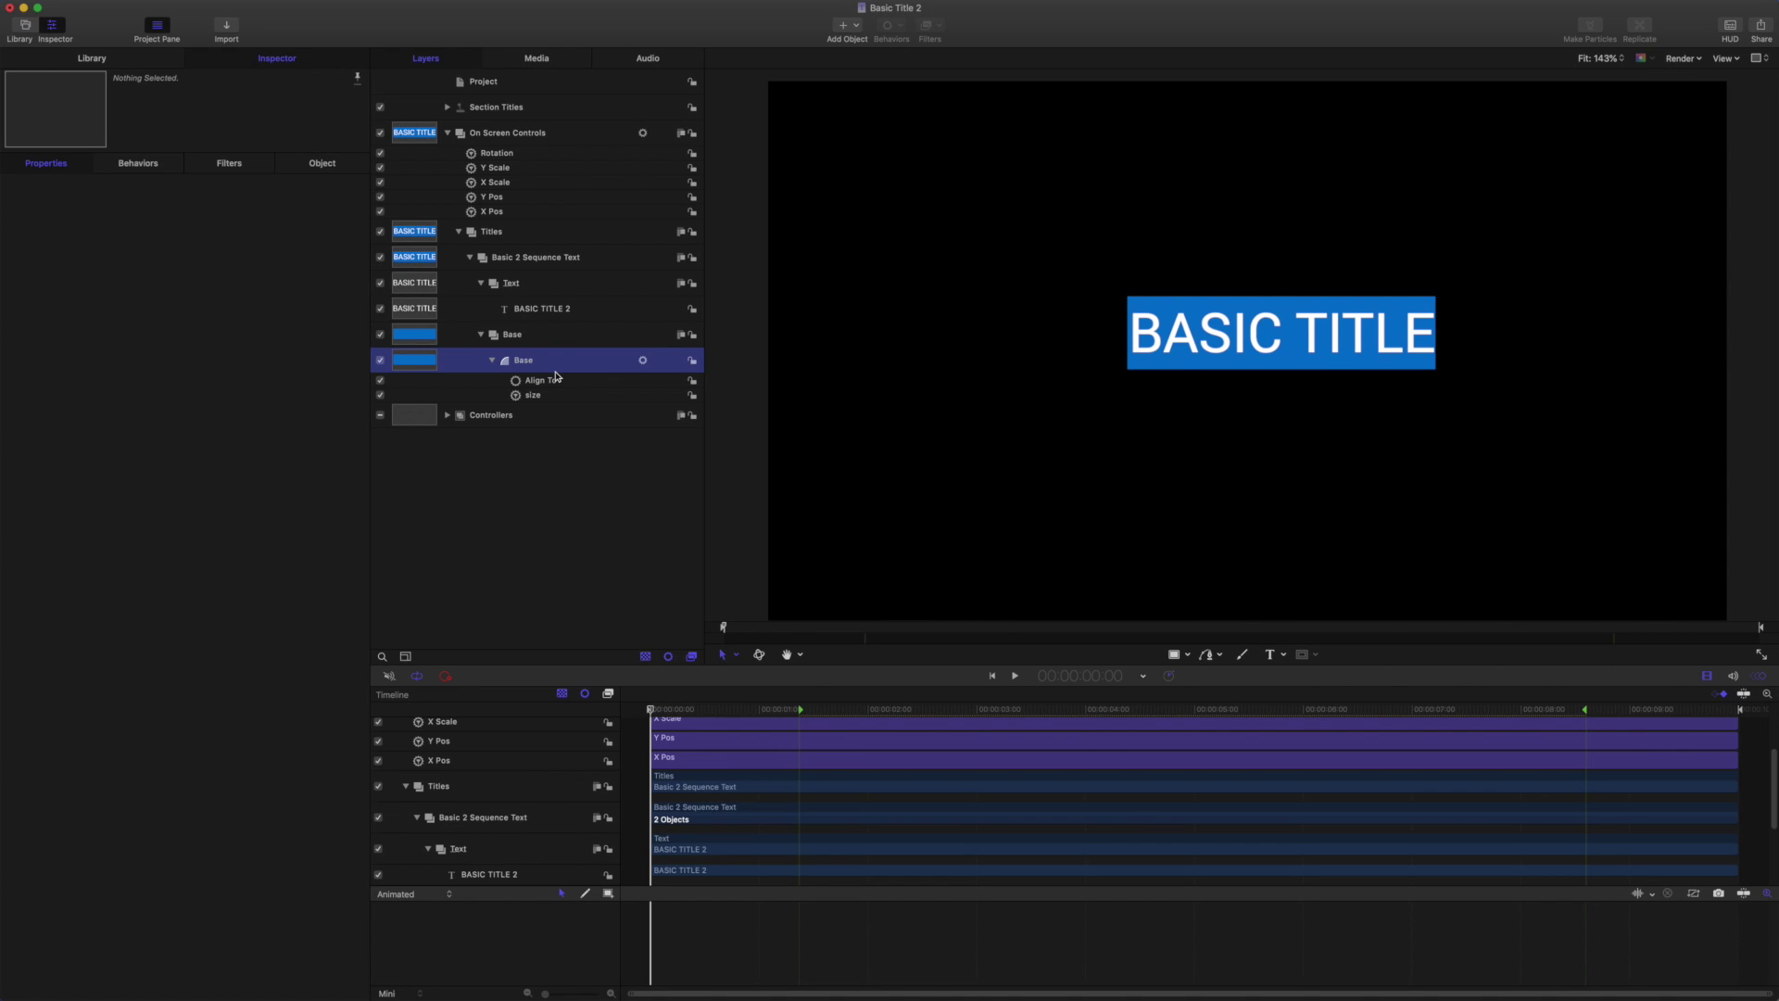
pyautogui.click(556, 374)
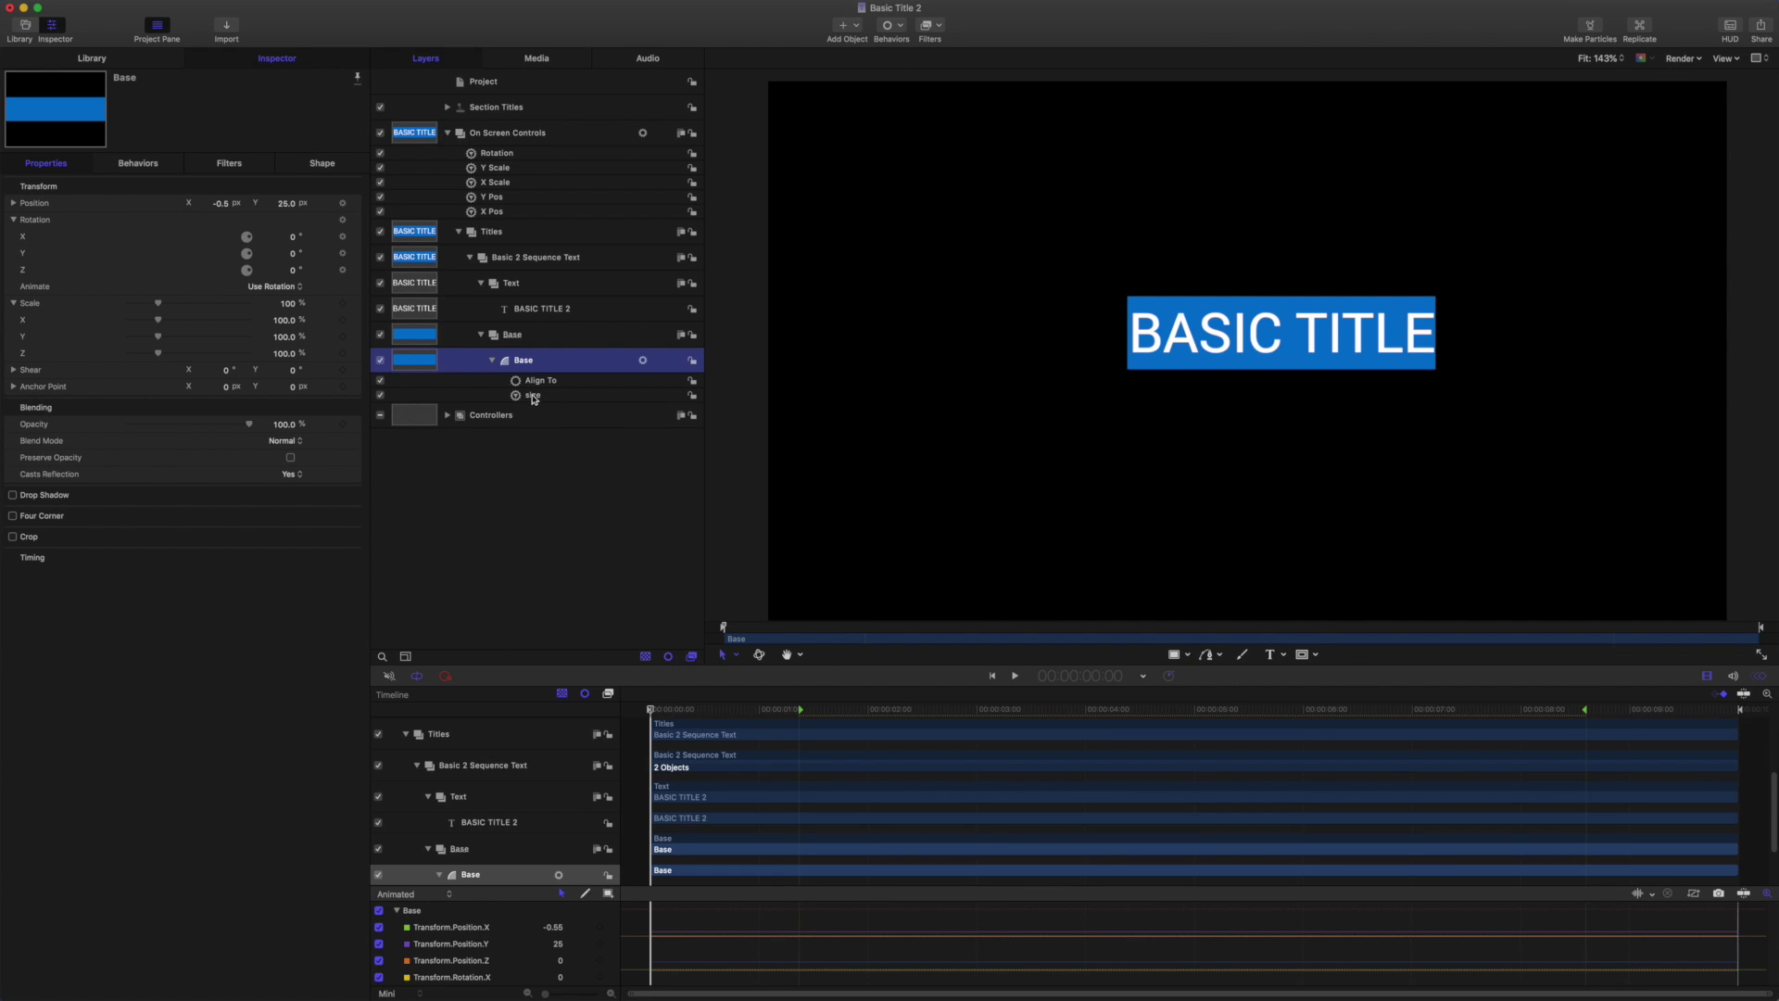
pyautogui.click(534, 397)
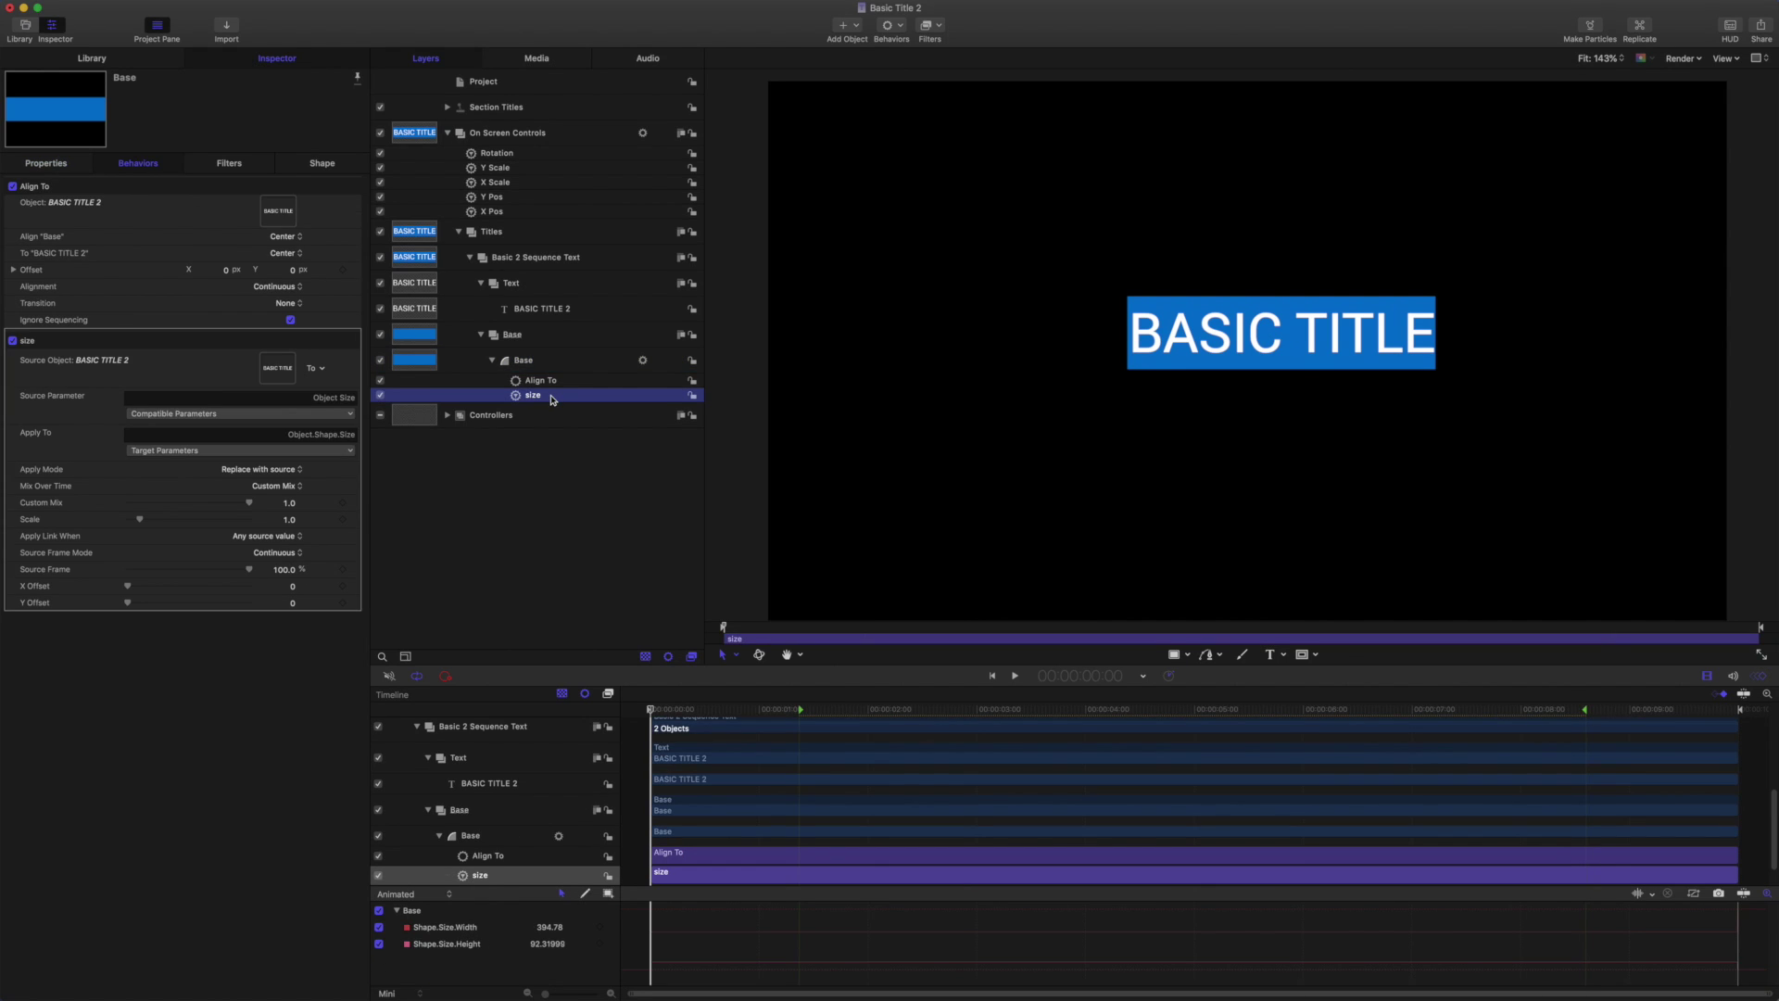
# - Set the Base size behaviour's X Offset to 50 and Y Offset to 25, then reselect Base
pyautogui.click(293, 588)
pyautogui.write('50')
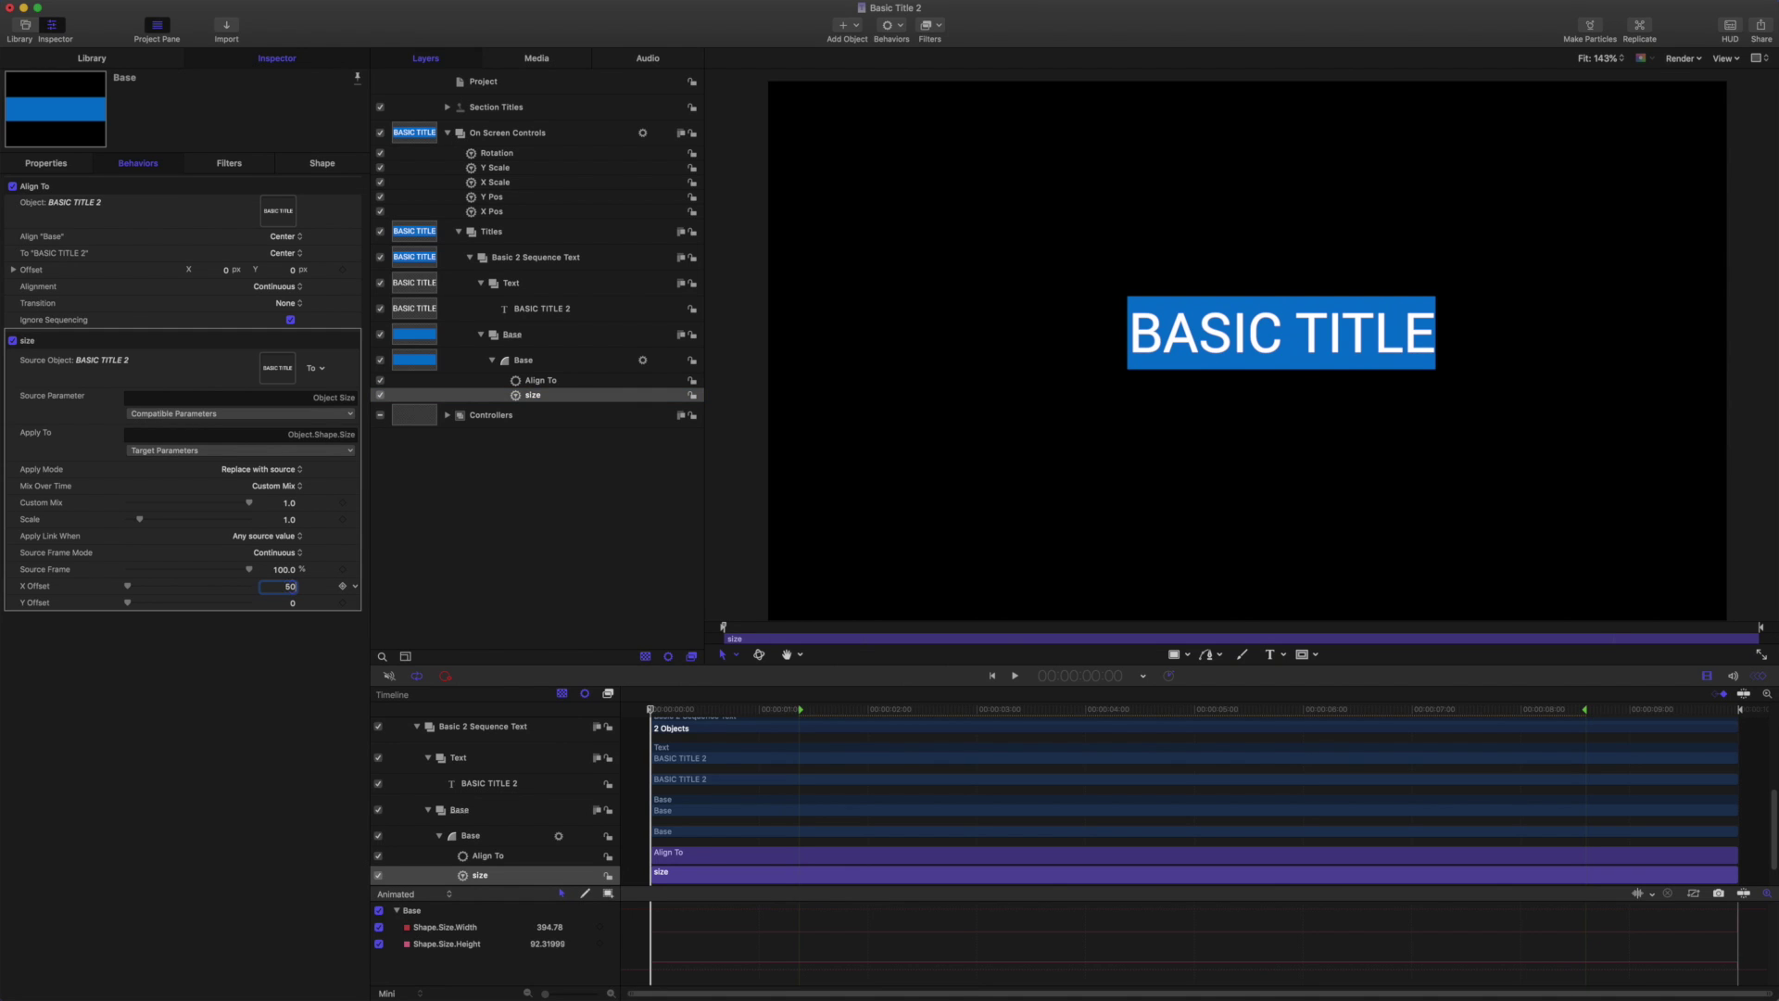
pyautogui.press('Return')
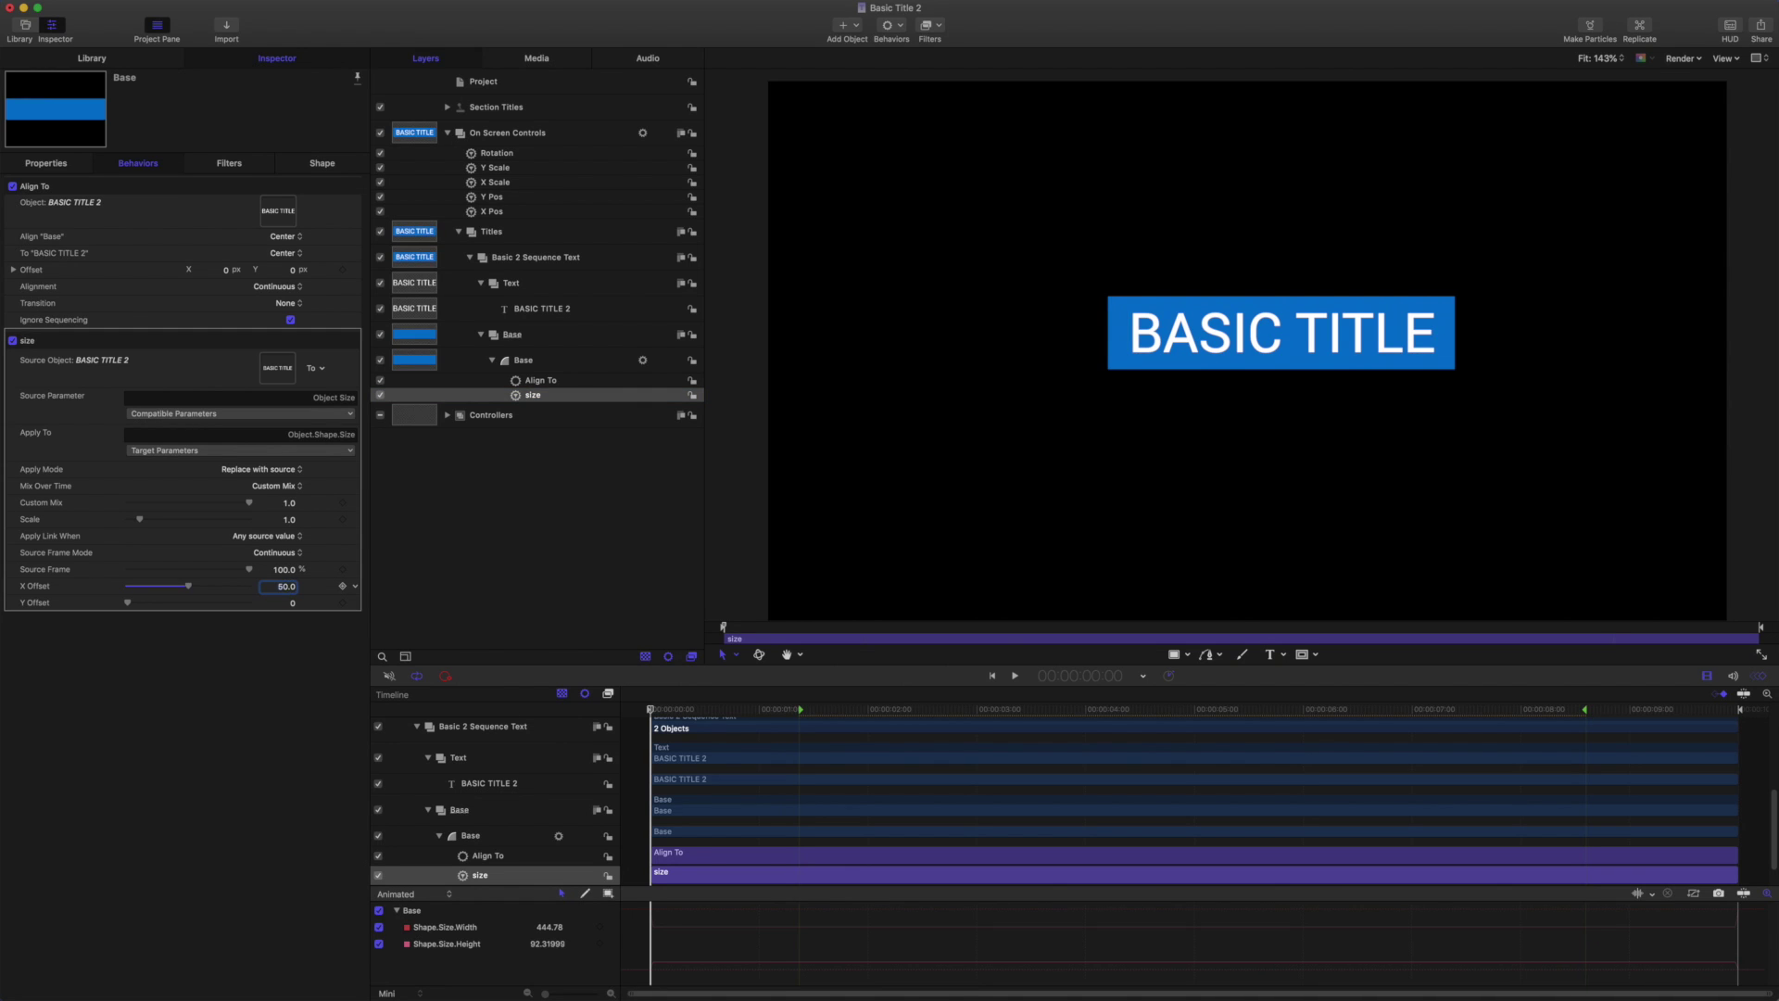
pyautogui.click(293, 603)
pyautogui.write('25')
pyautogui.press('Return')
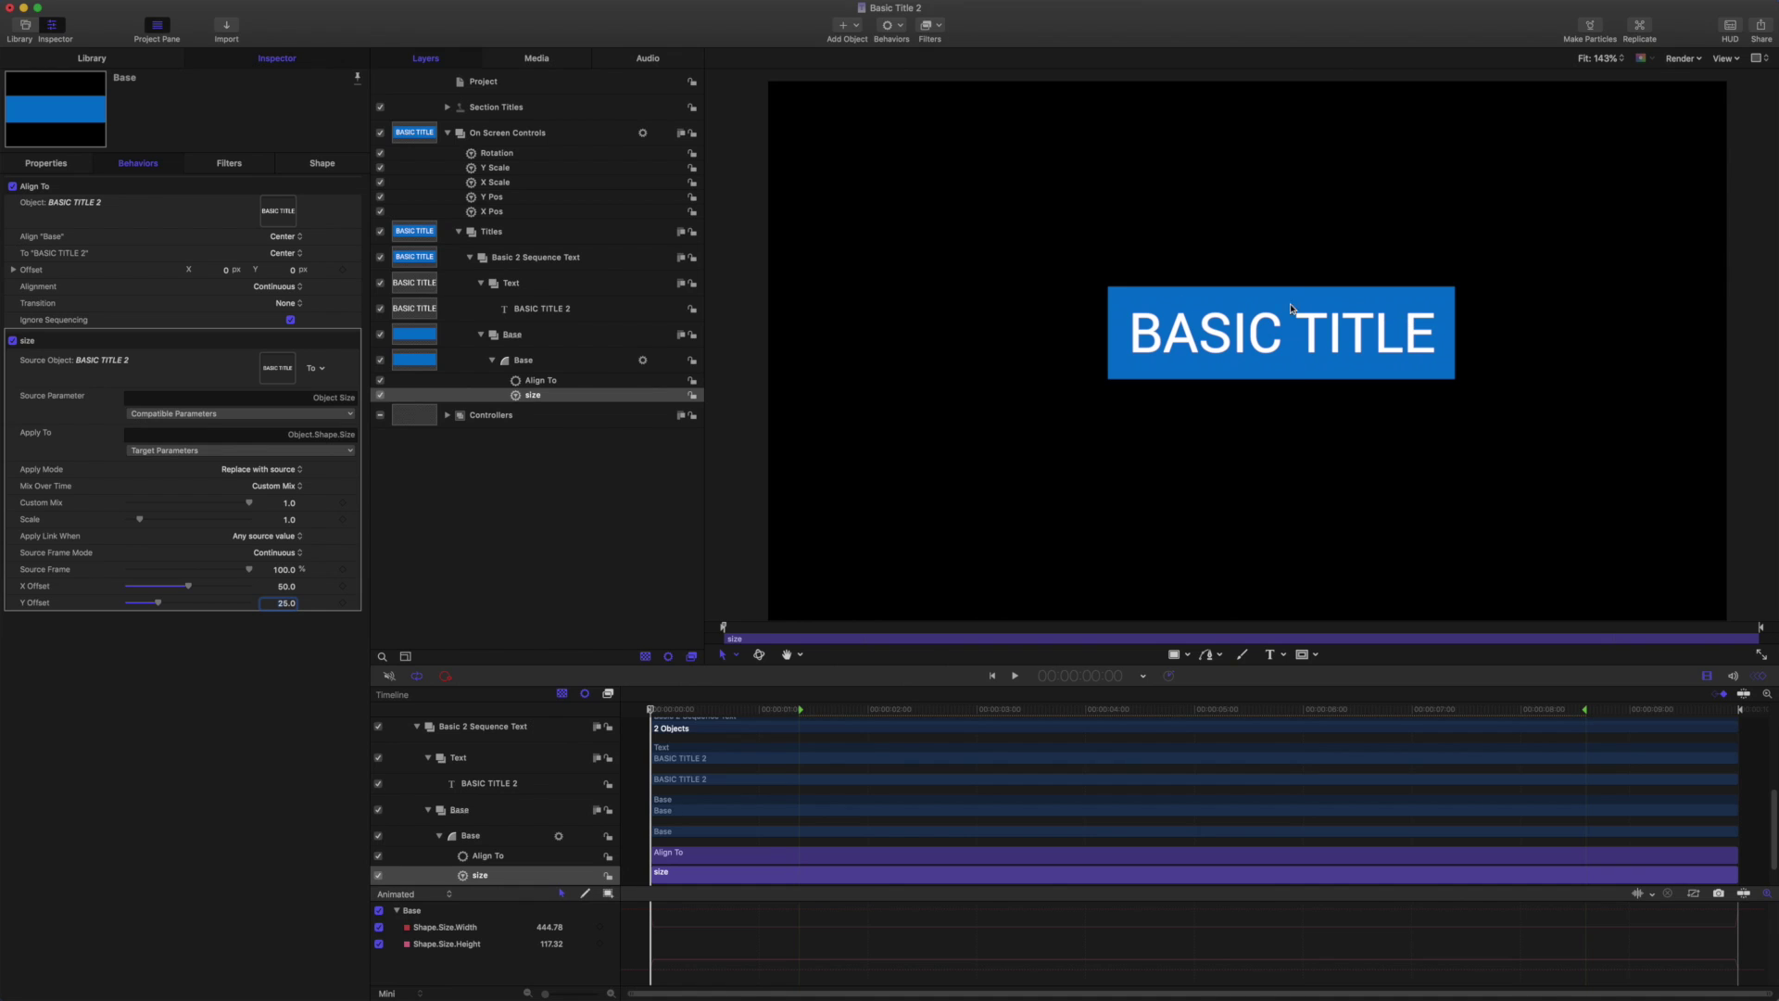
pyautogui.click(531, 363)
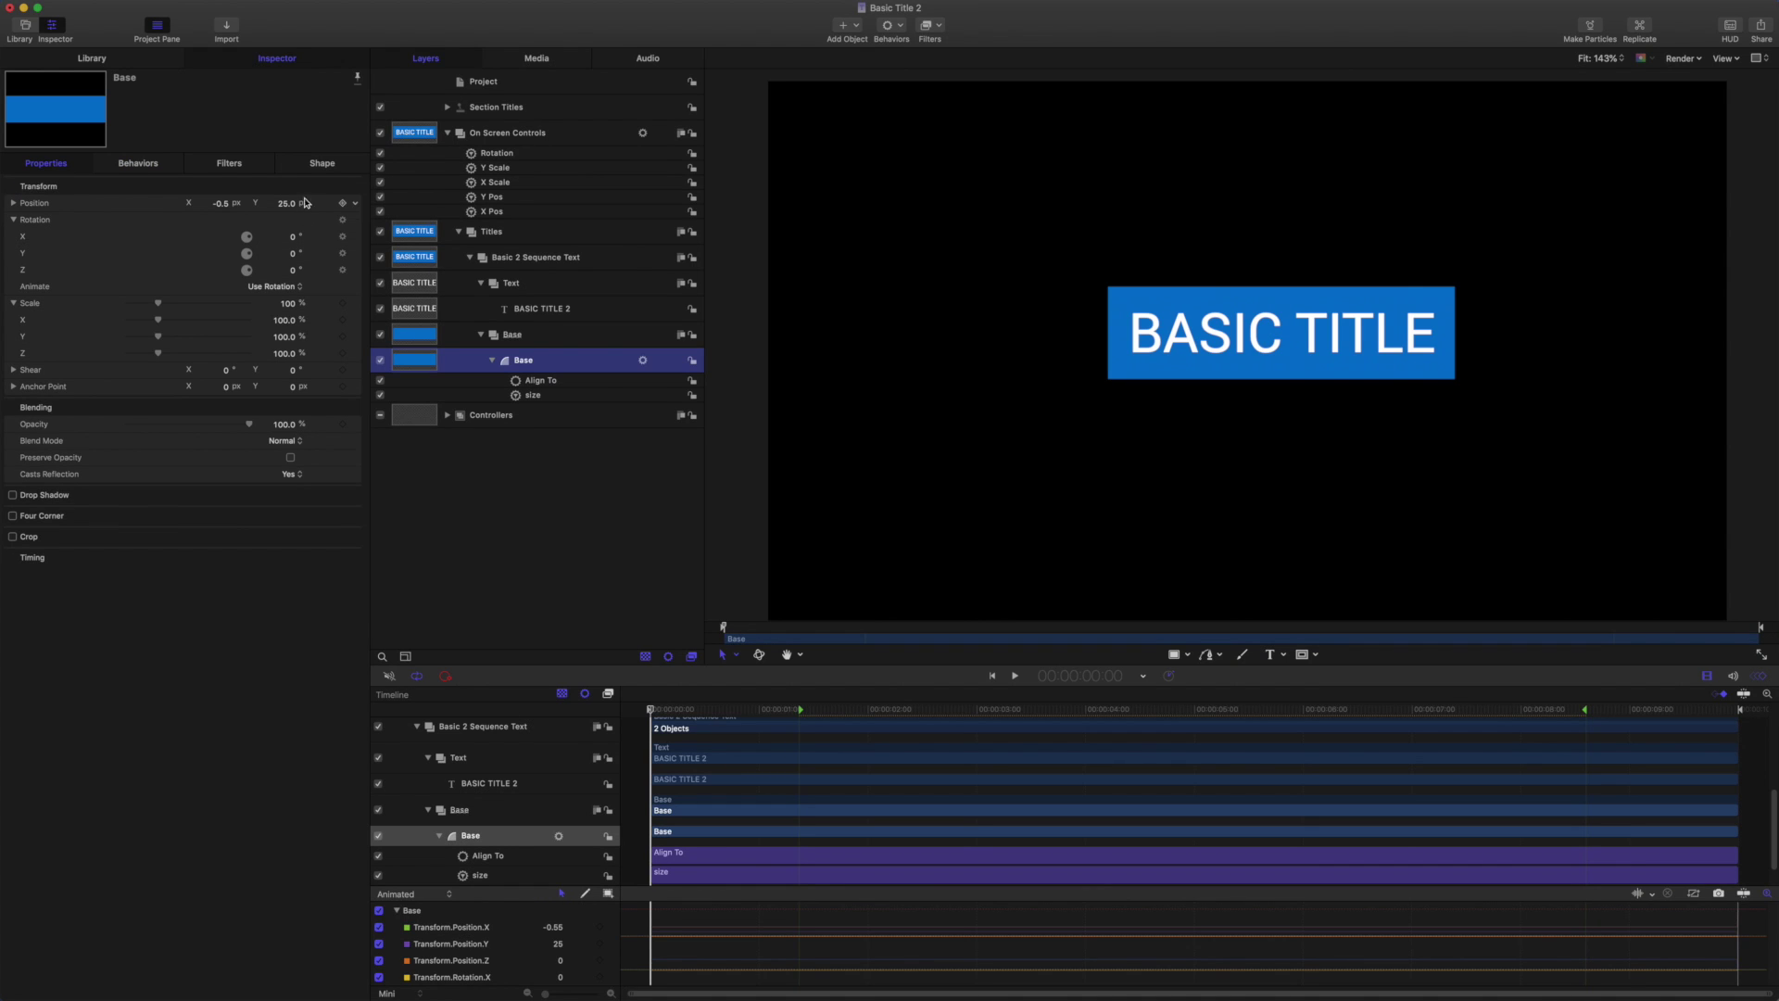
# - Give the Base shape a corner Roundness of 30 in its Geometry settings
pyautogui.click(316, 165)
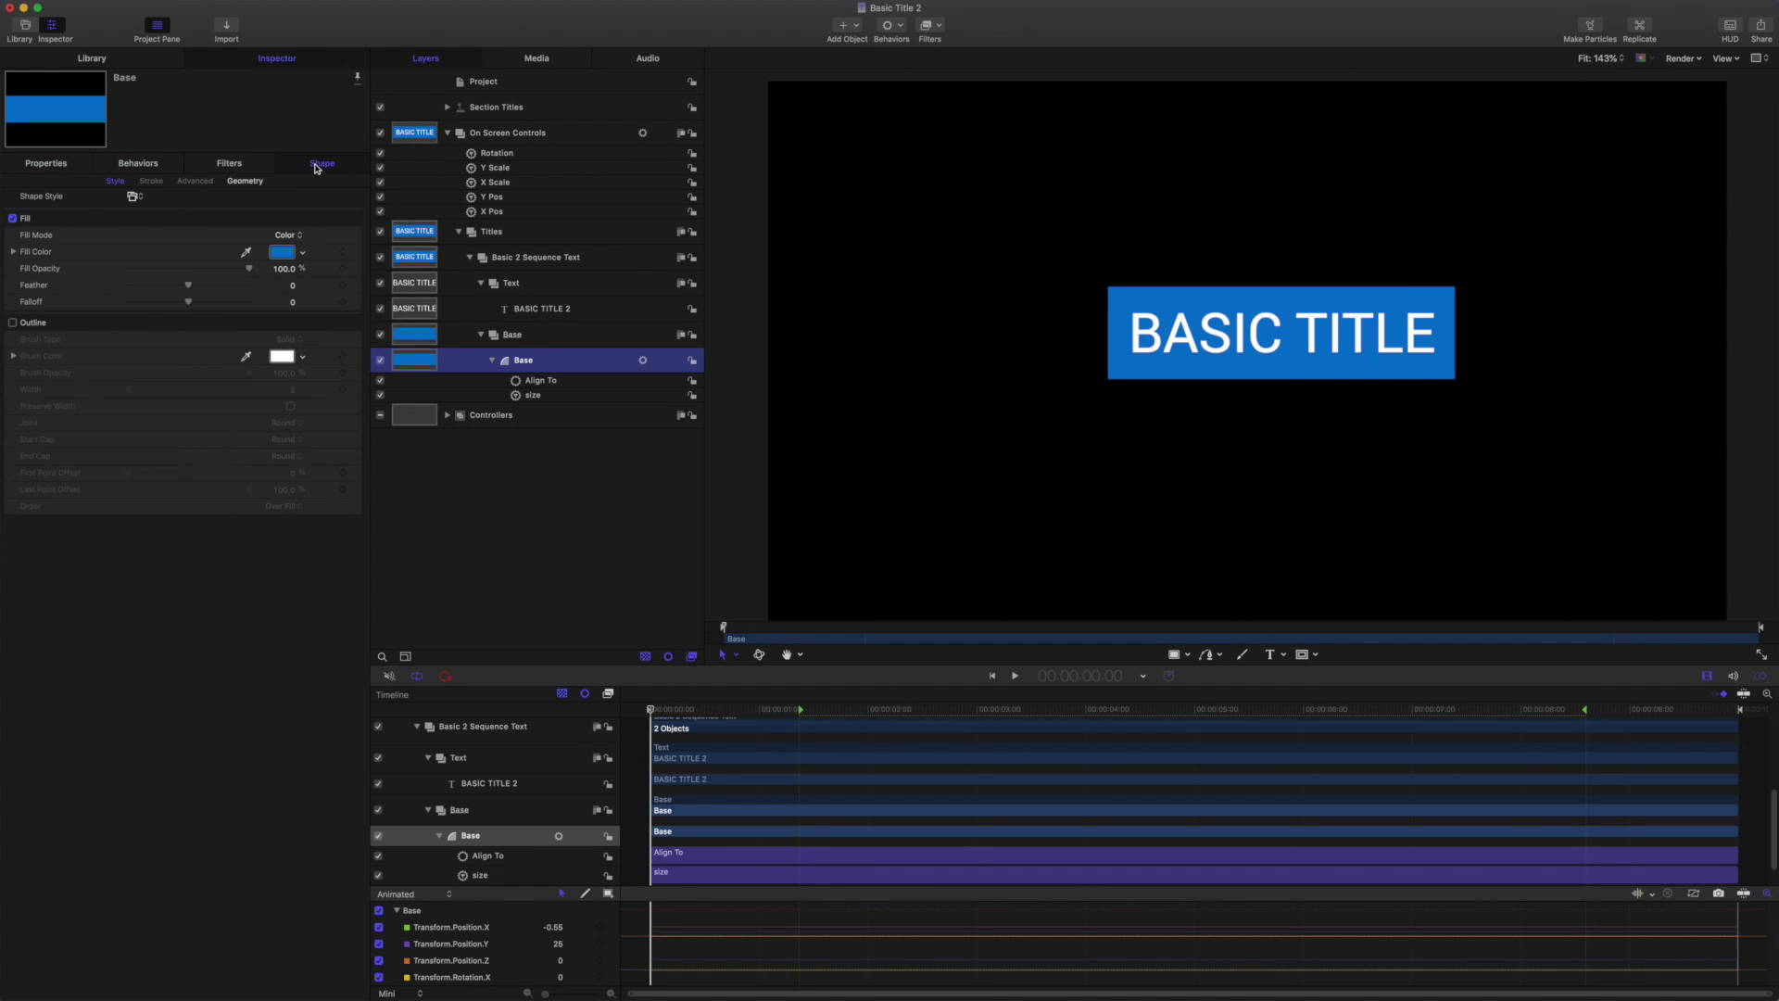
pyautogui.click(259, 182)
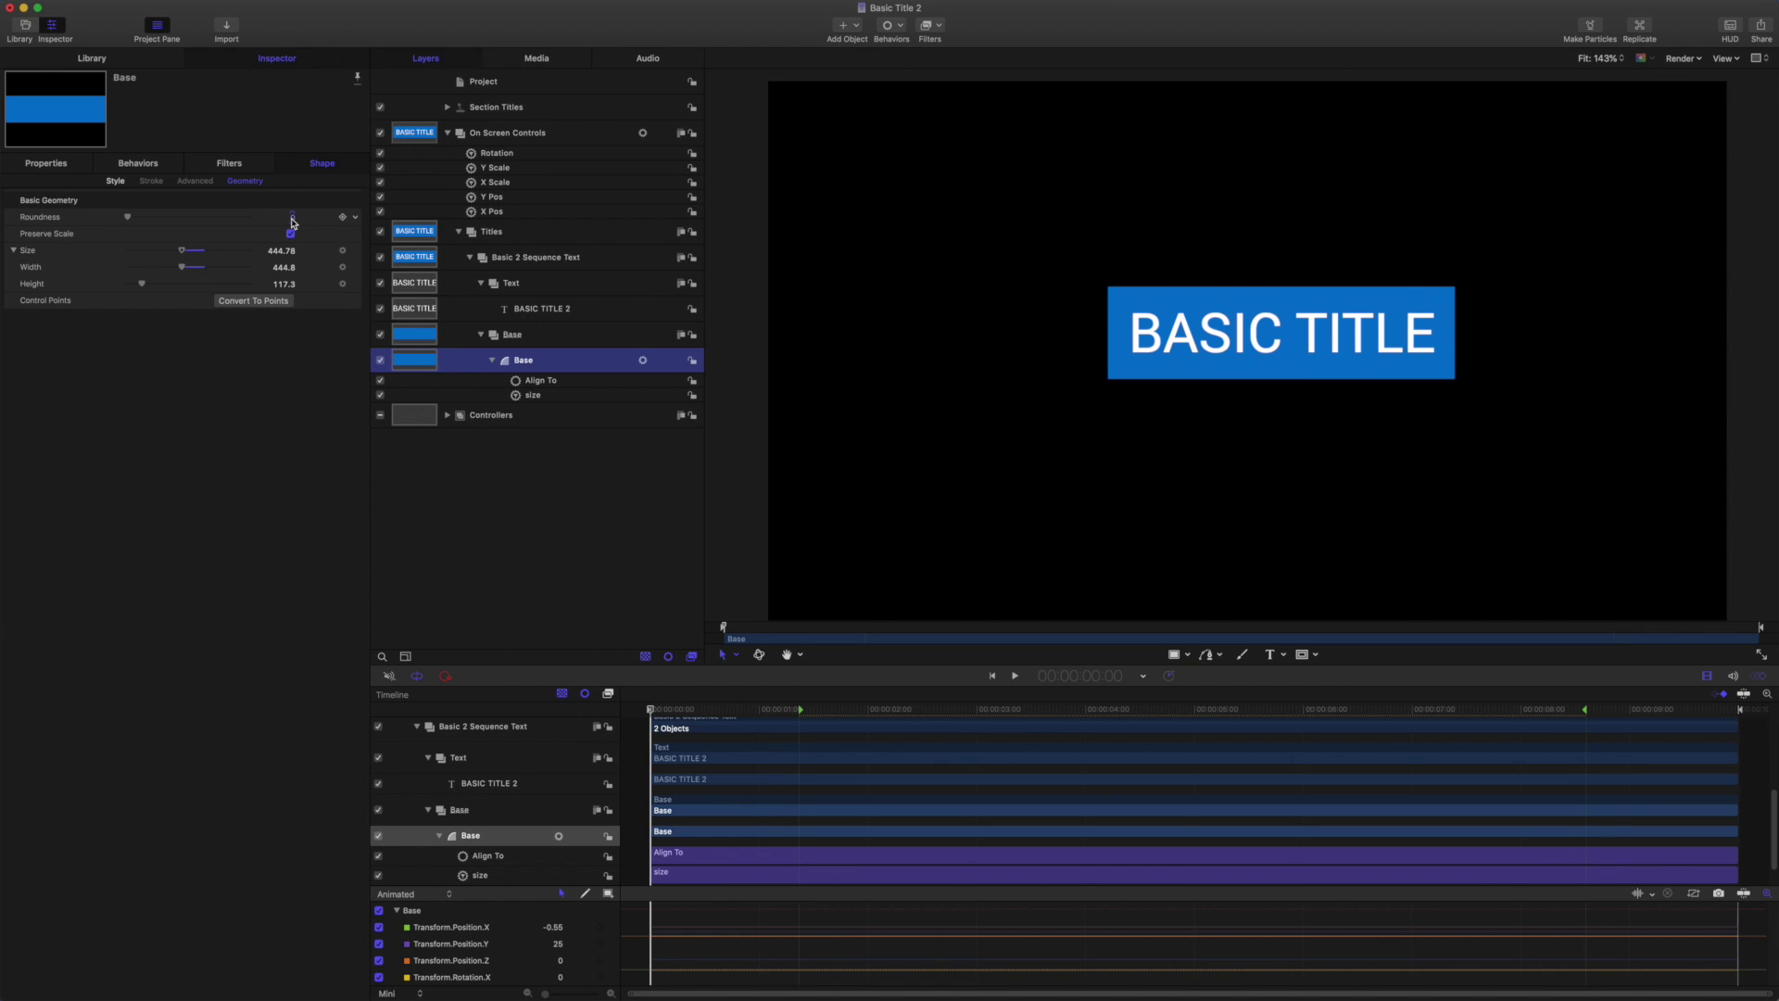
pyautogui.click(292, 218)
pyautogui.write('30')
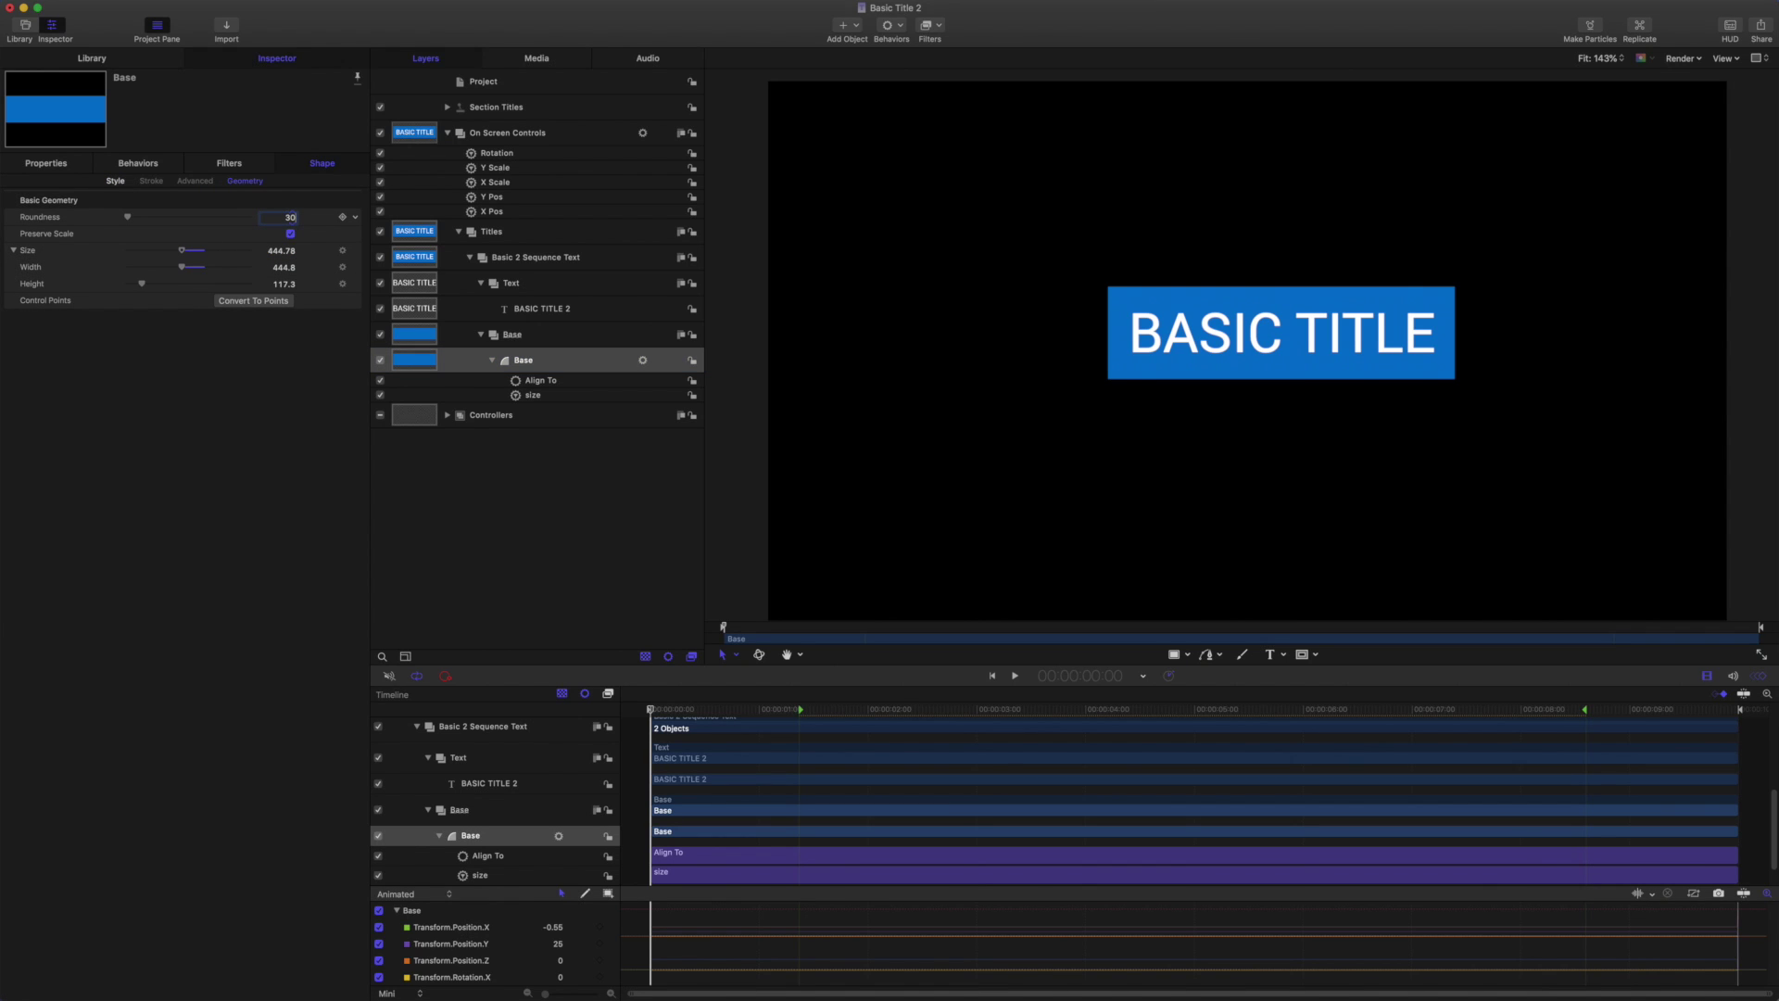
pyautogui.press('Return')
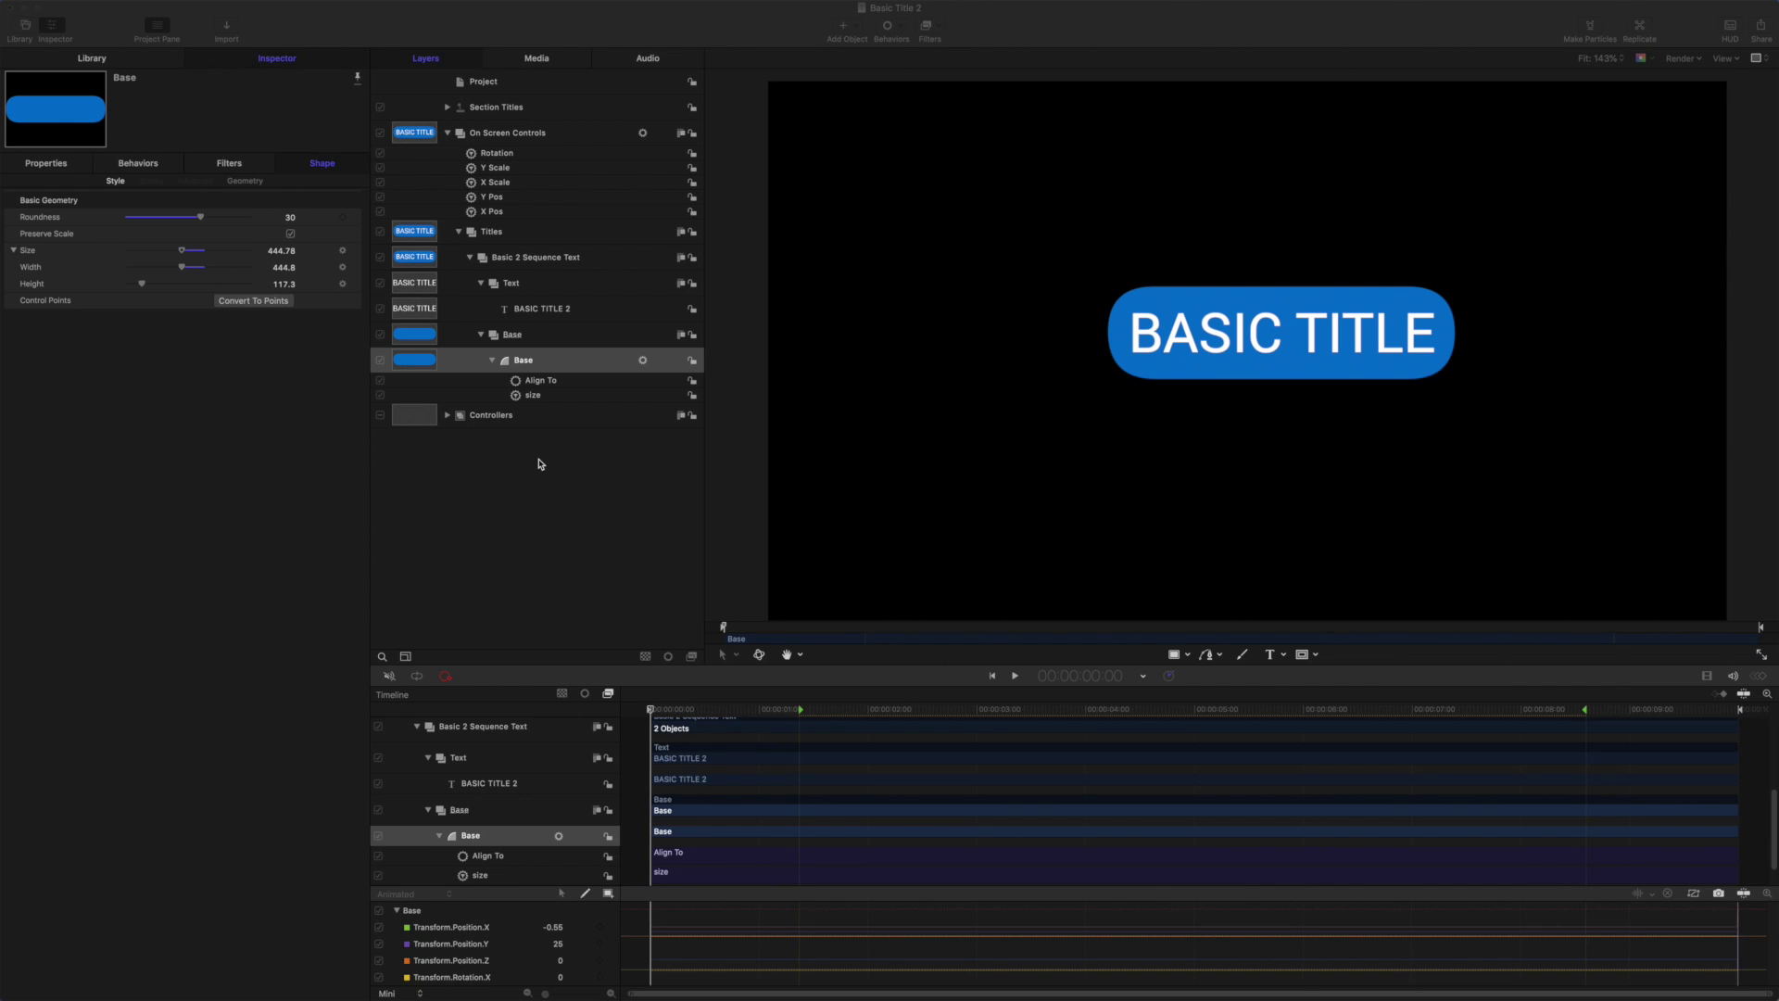
# - Add an image mask sourced from Base to the Text group, re-show Base and turn off Align To
pyautogui.click(516, 286)
pyautogui.rightClick(516, 285)
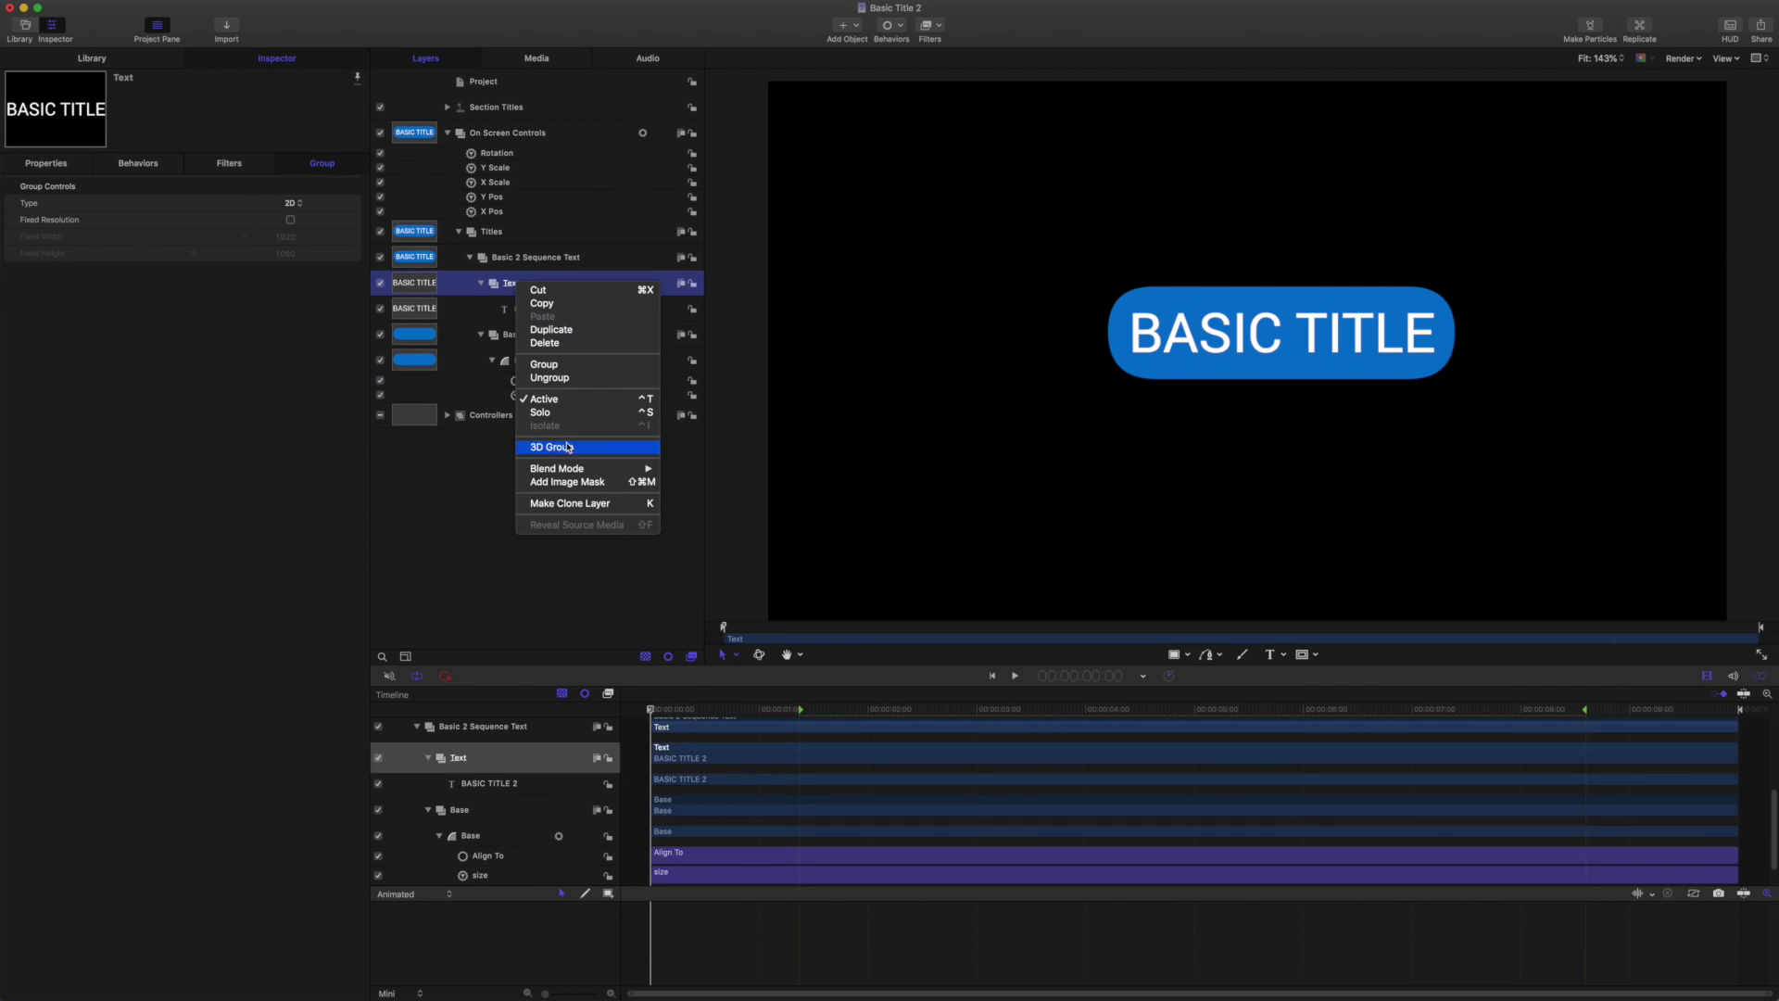
pyautogui.click(577, 482)
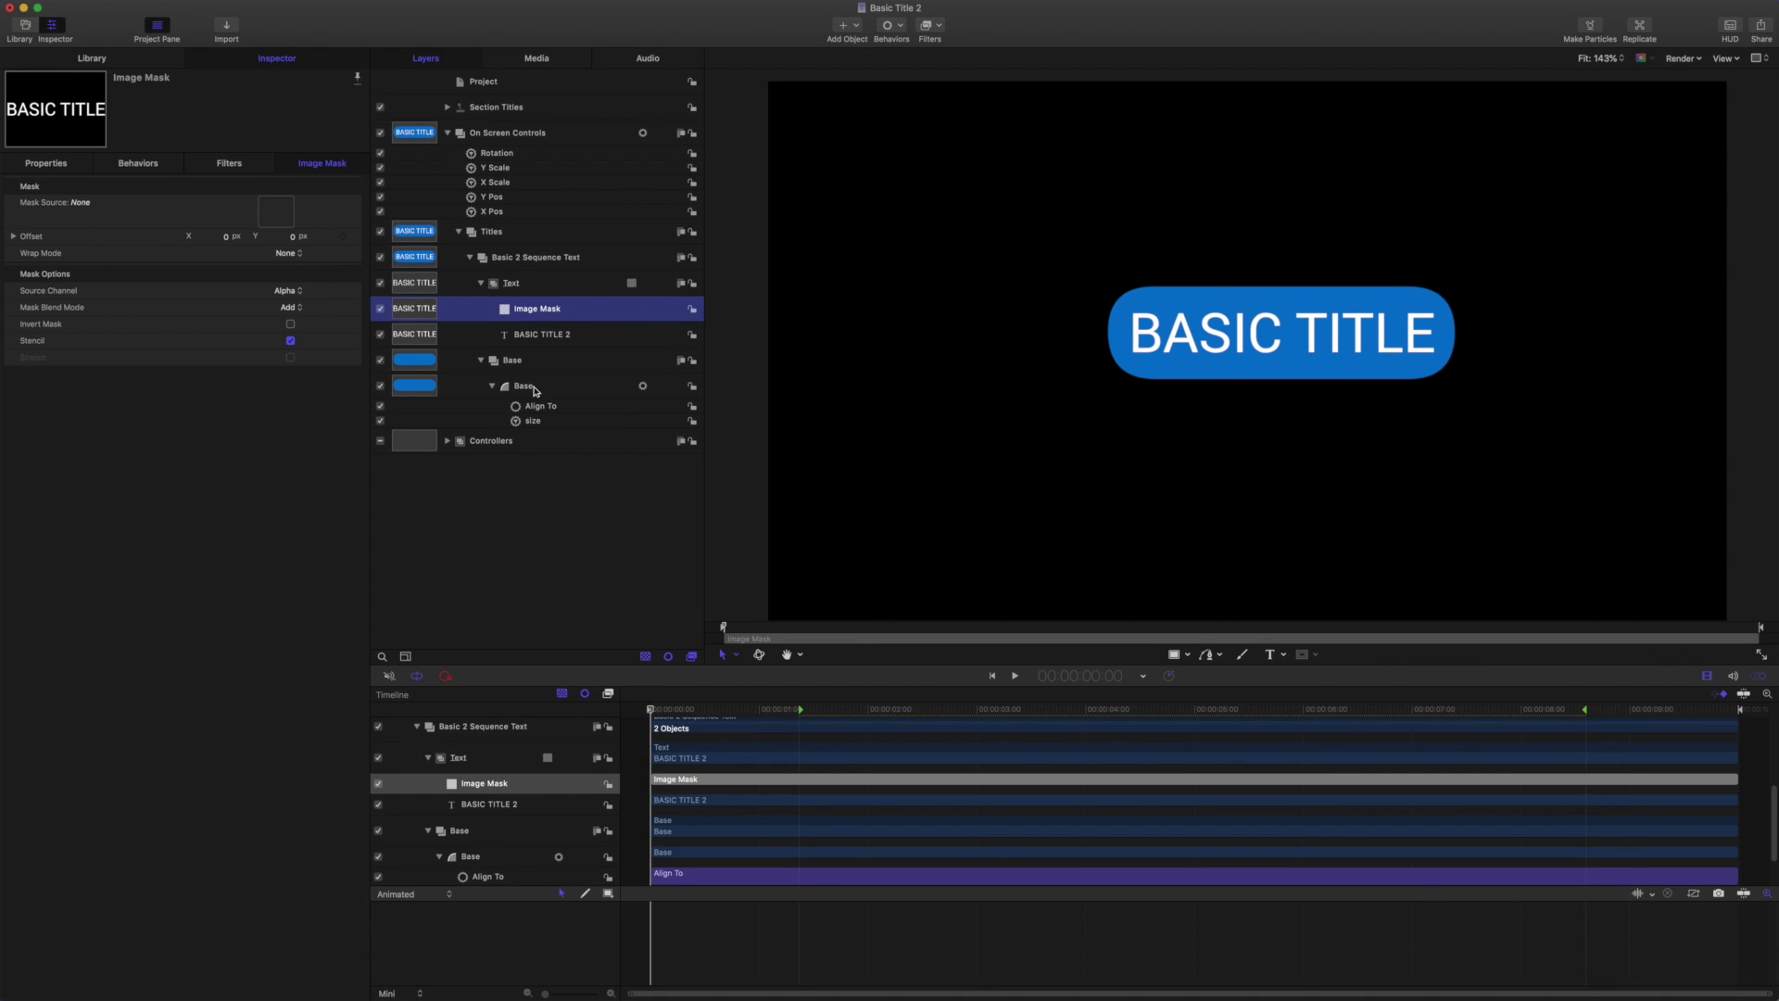
pyautogui.moveTo(534, 390); pyautogui.dragTo(270, 213)
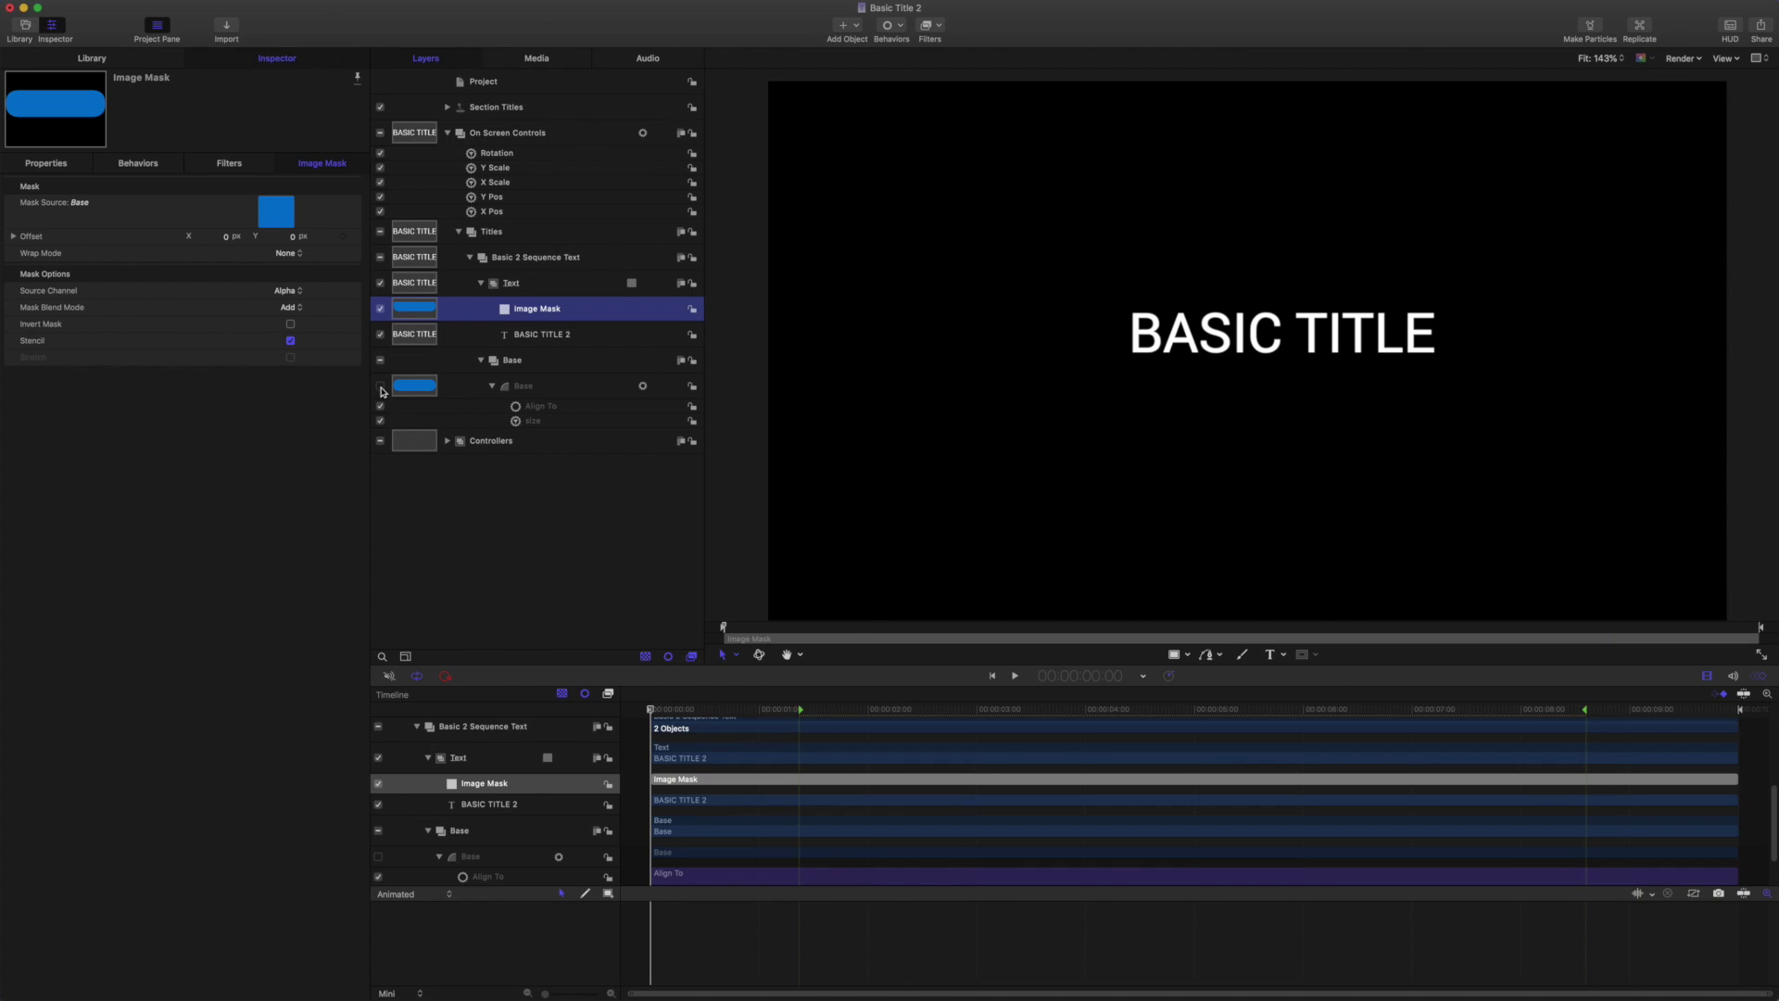
pyautogui.click(380, 386)
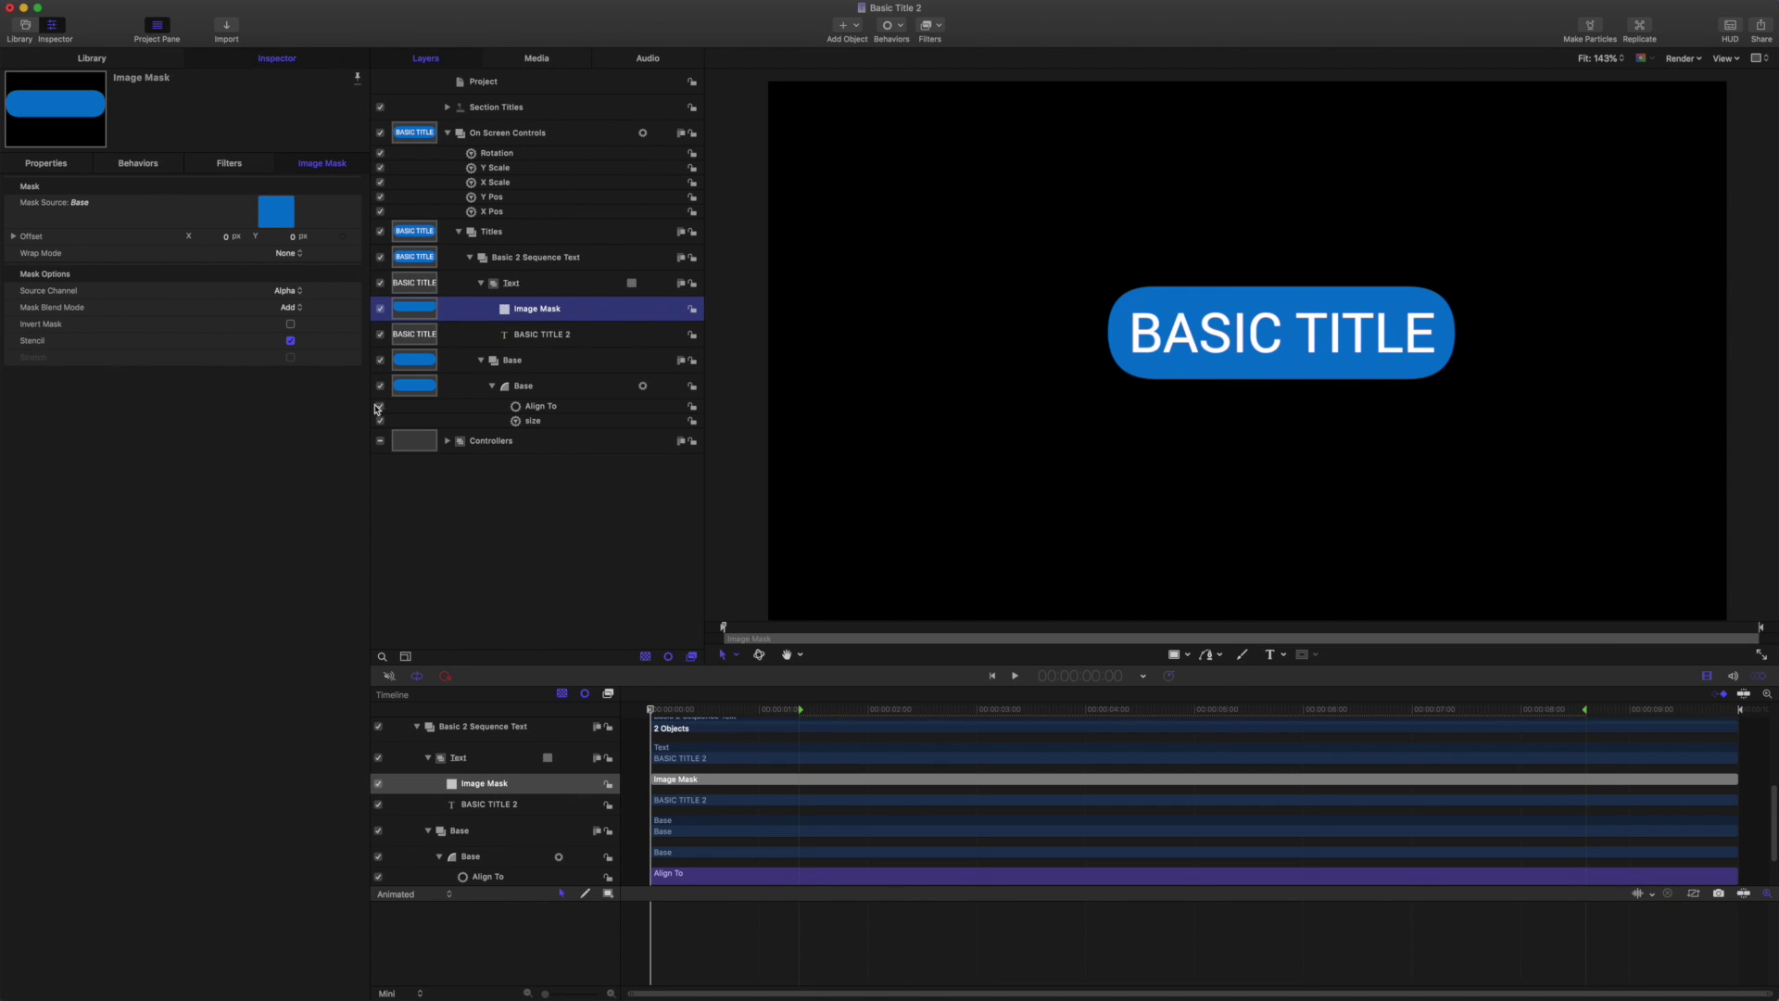
pyautogui.click(380, 406)
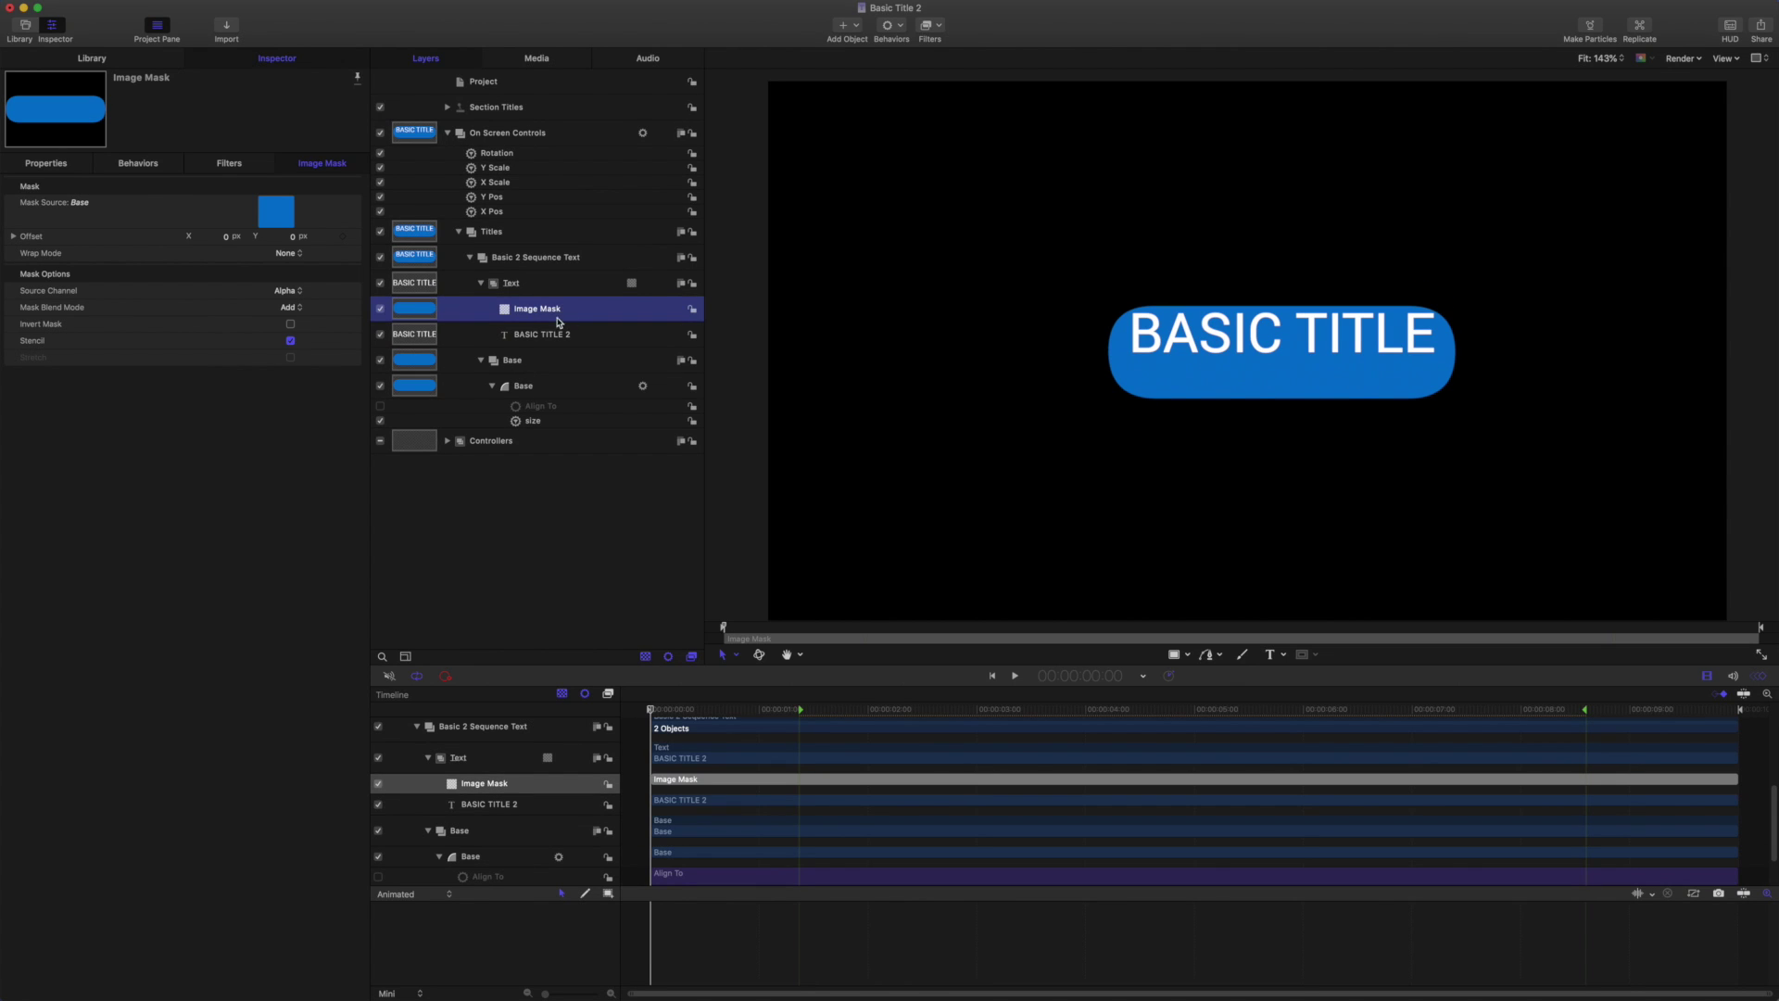
# - Move the BASIC TITLE 2 text layer to Position Y -25
pyautogui.click(540, 336)
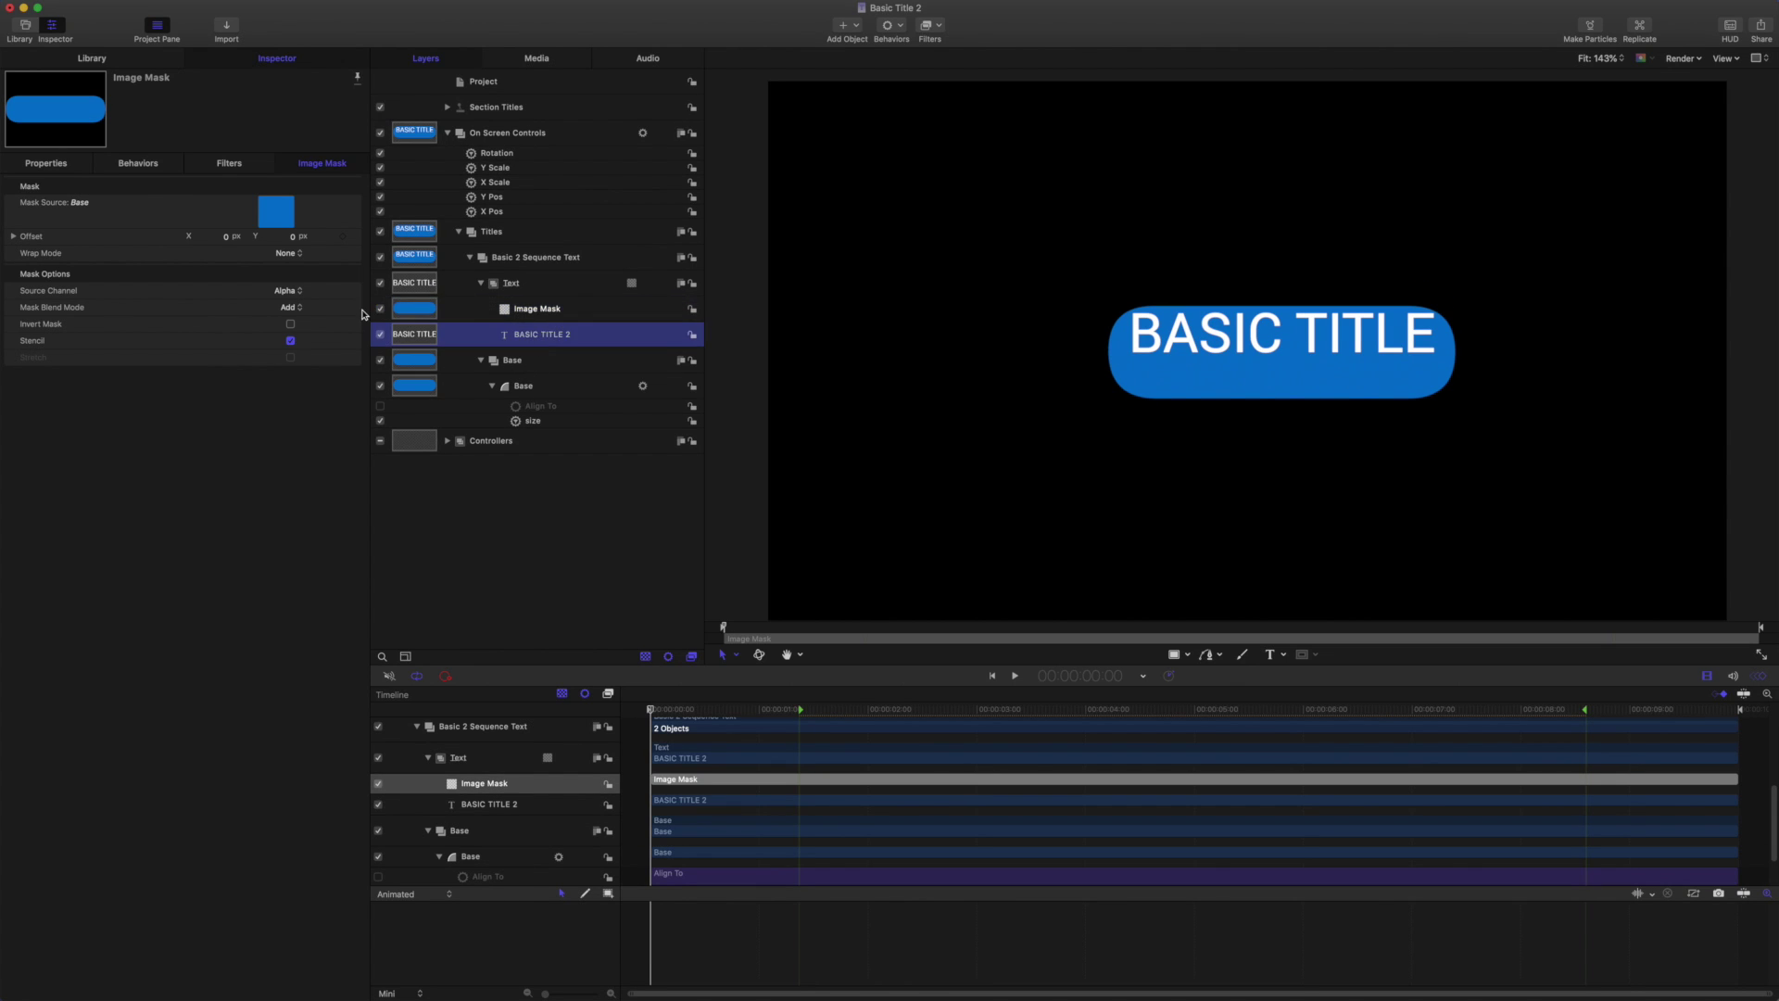
pyautogui.click(61, 166)
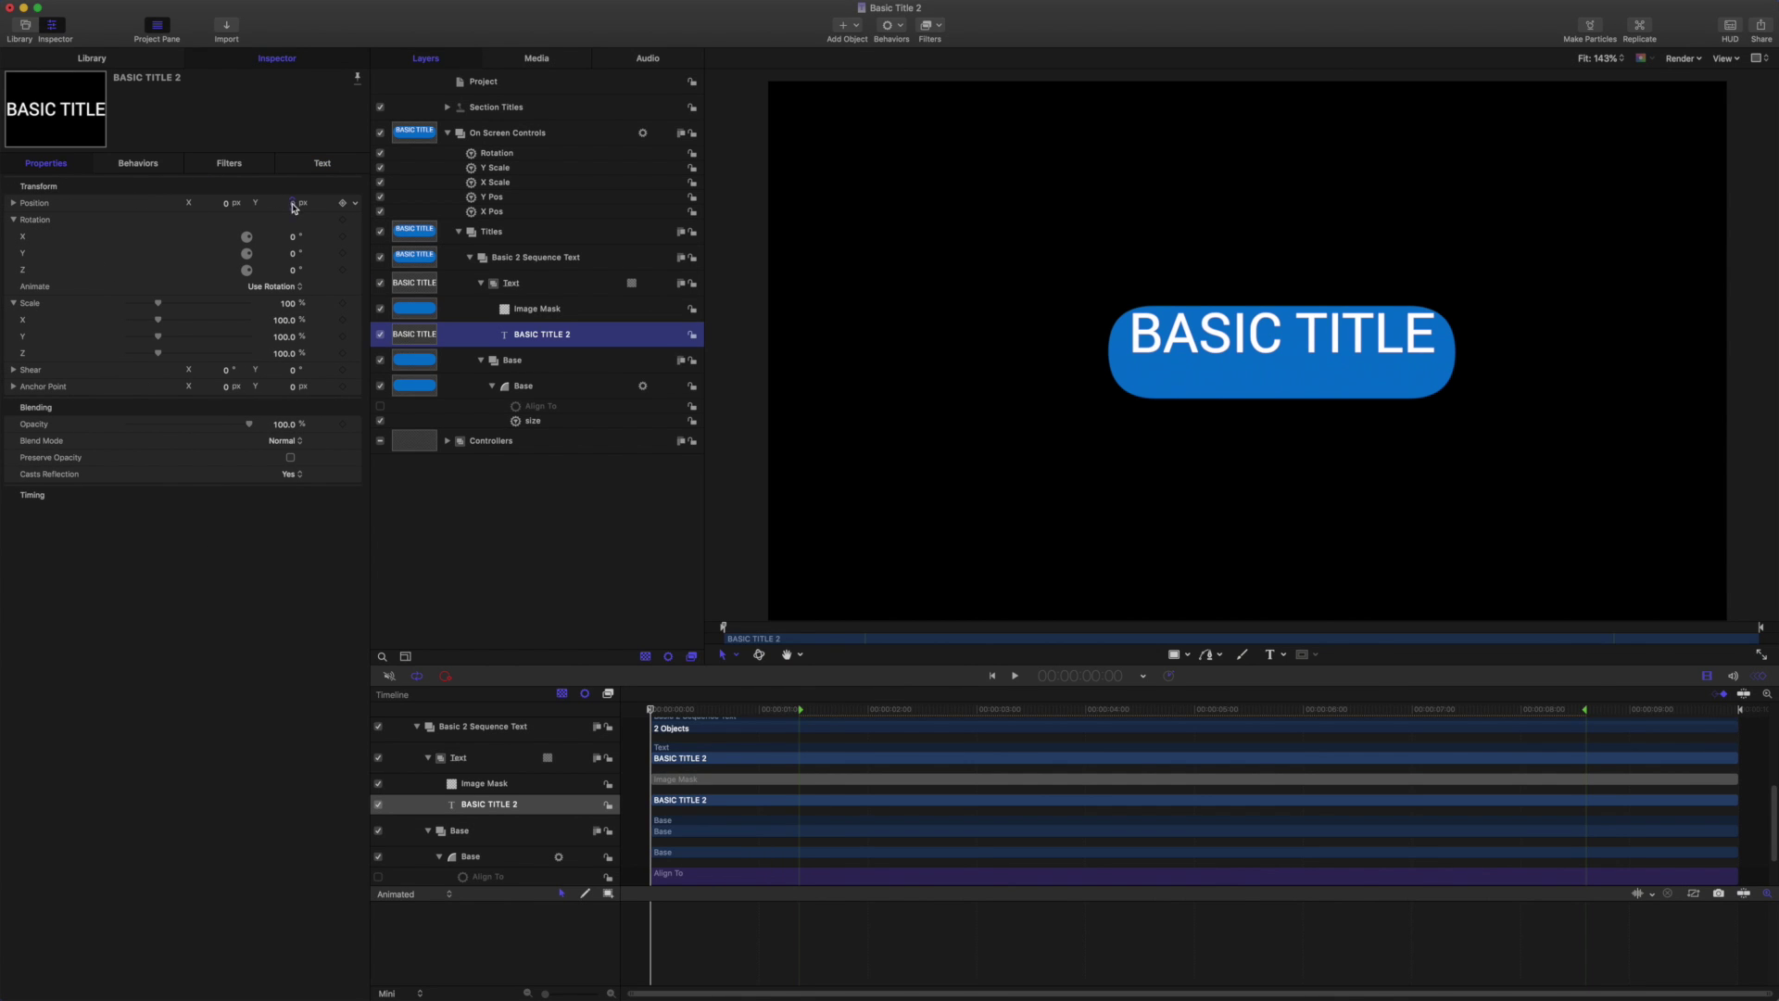
pyautogui.moveTo(293, 204)
pyautogui.mouseDown()
pyautogui.moveTo(241, 206)
pyautogui.moveTo(320, 203)
pyautogui.moveTo(278, 203)
pyautogui.moveTo(297, 213)
pyautogui.mouseUp()
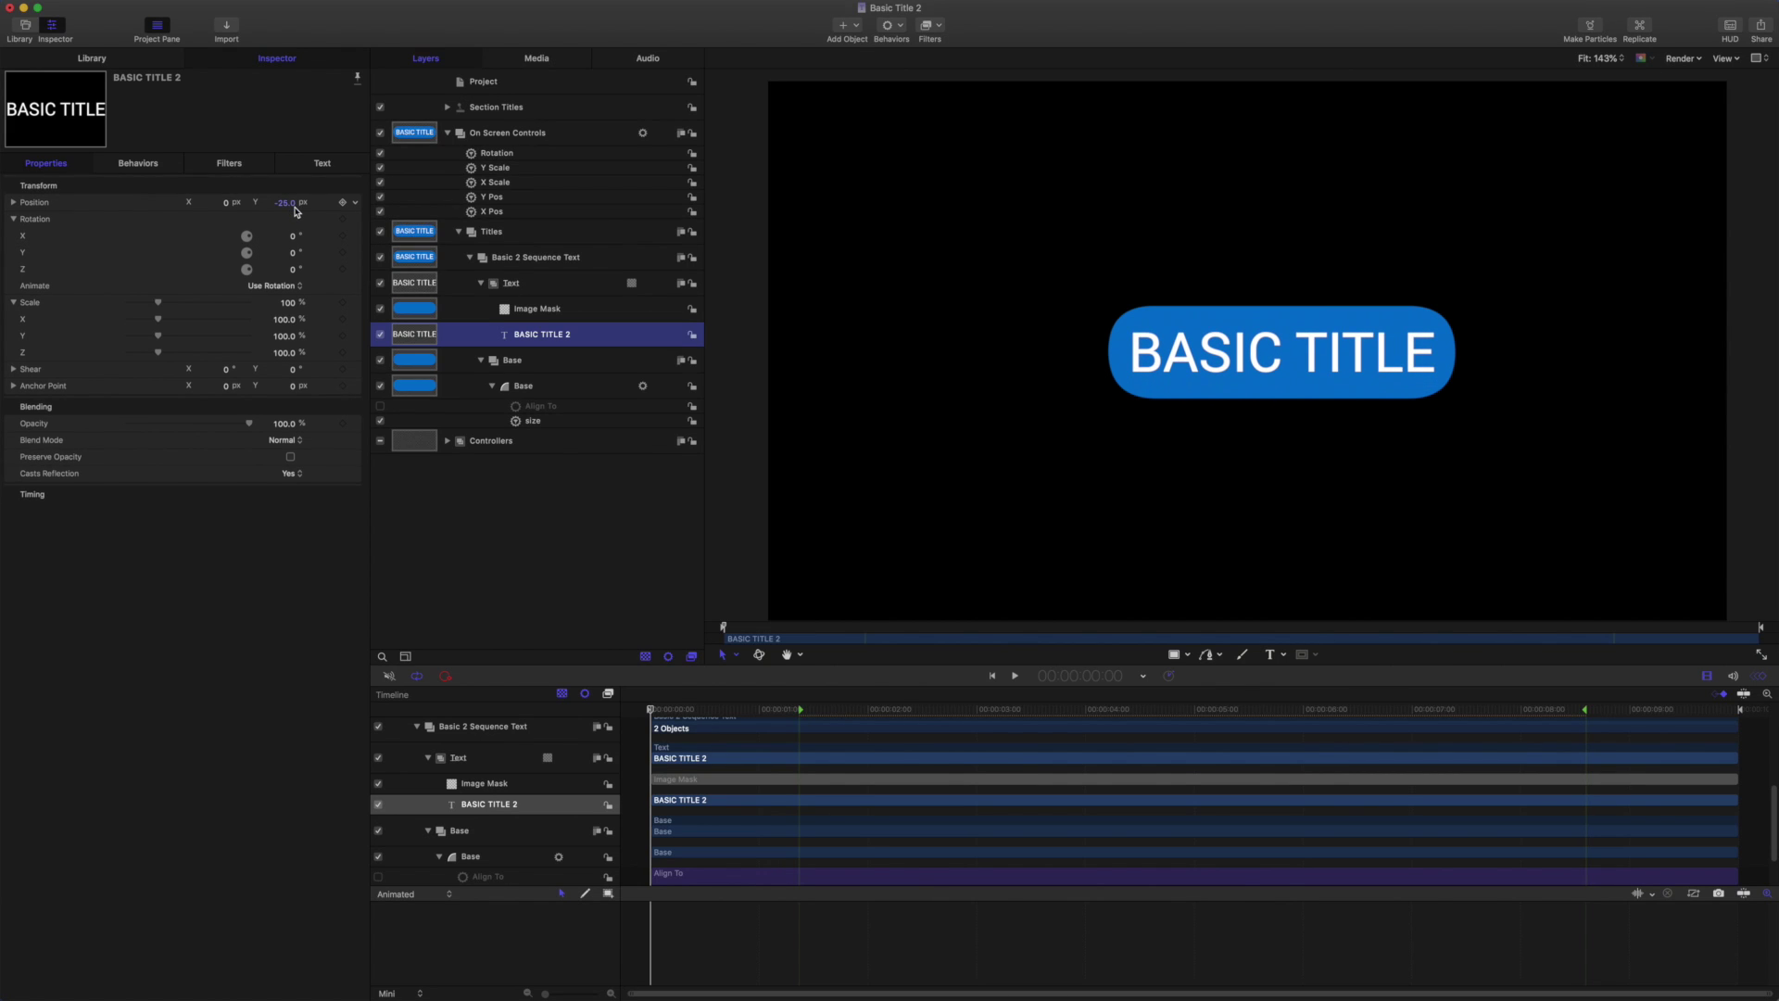
pyautogui.click(530, 389)
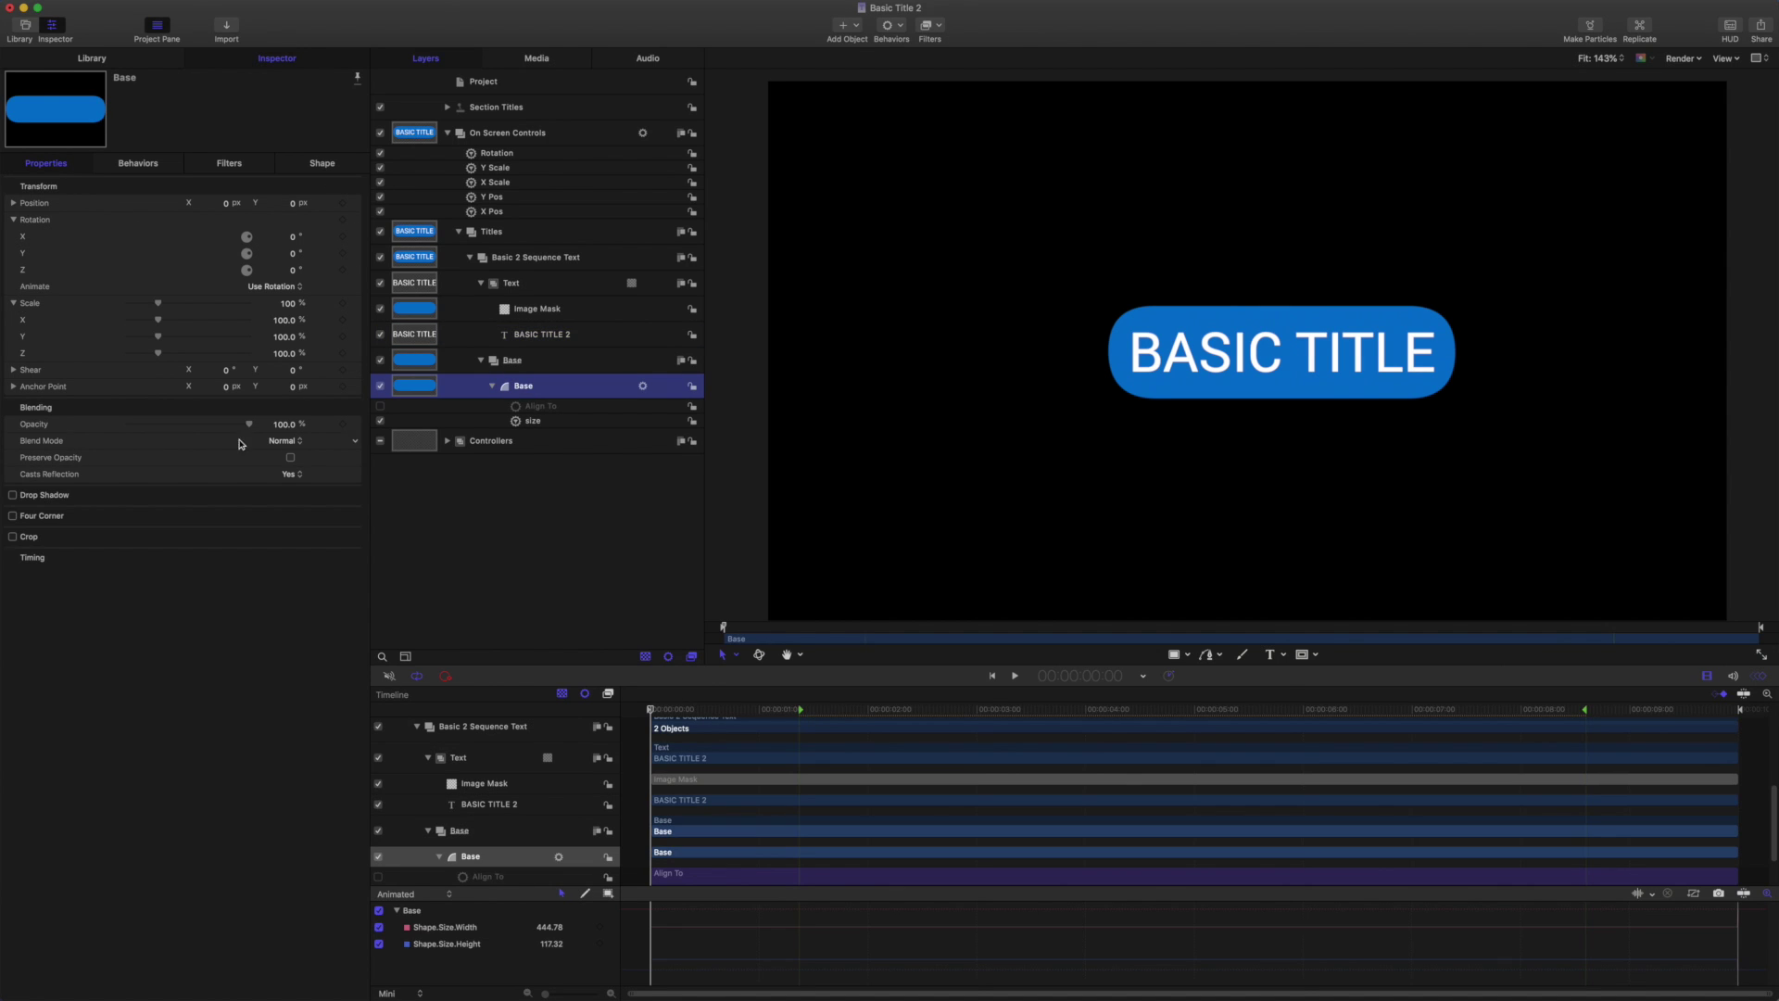
pyautogui.moveTo(249, 426); pyautogui.dragTo(169, 418)
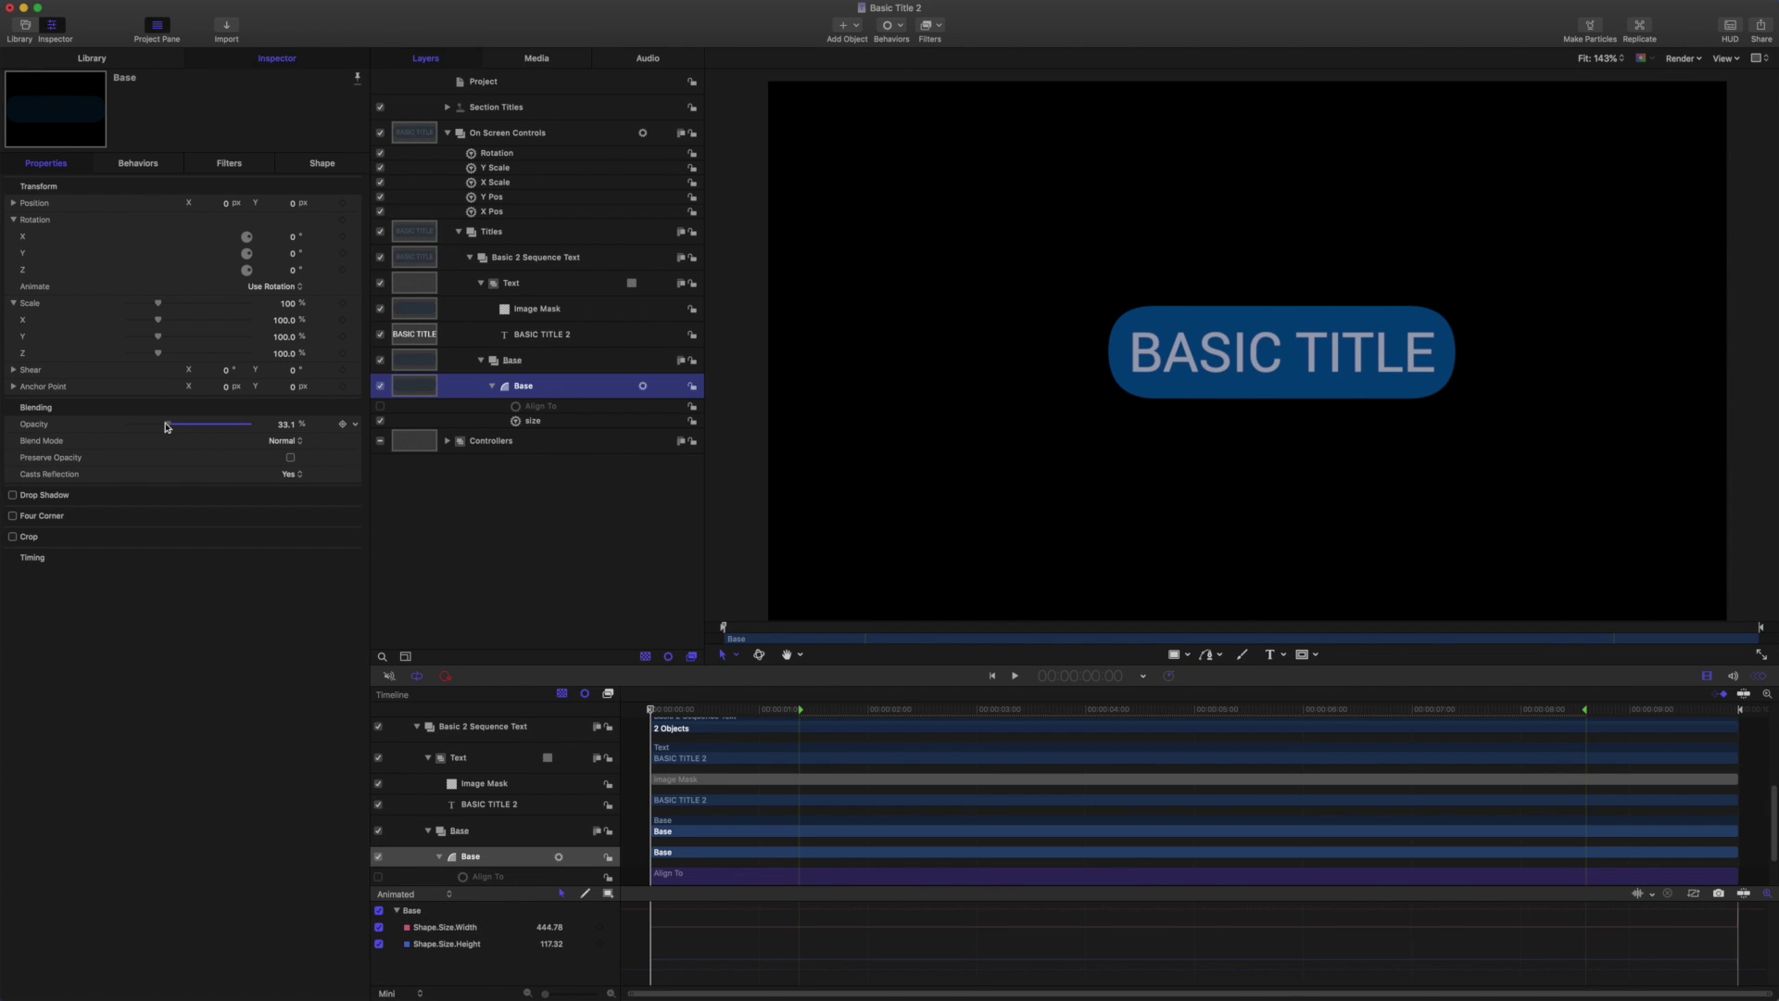
pyautogui.moveTo(166, 426); pyautogui.dragTo(252, 425)
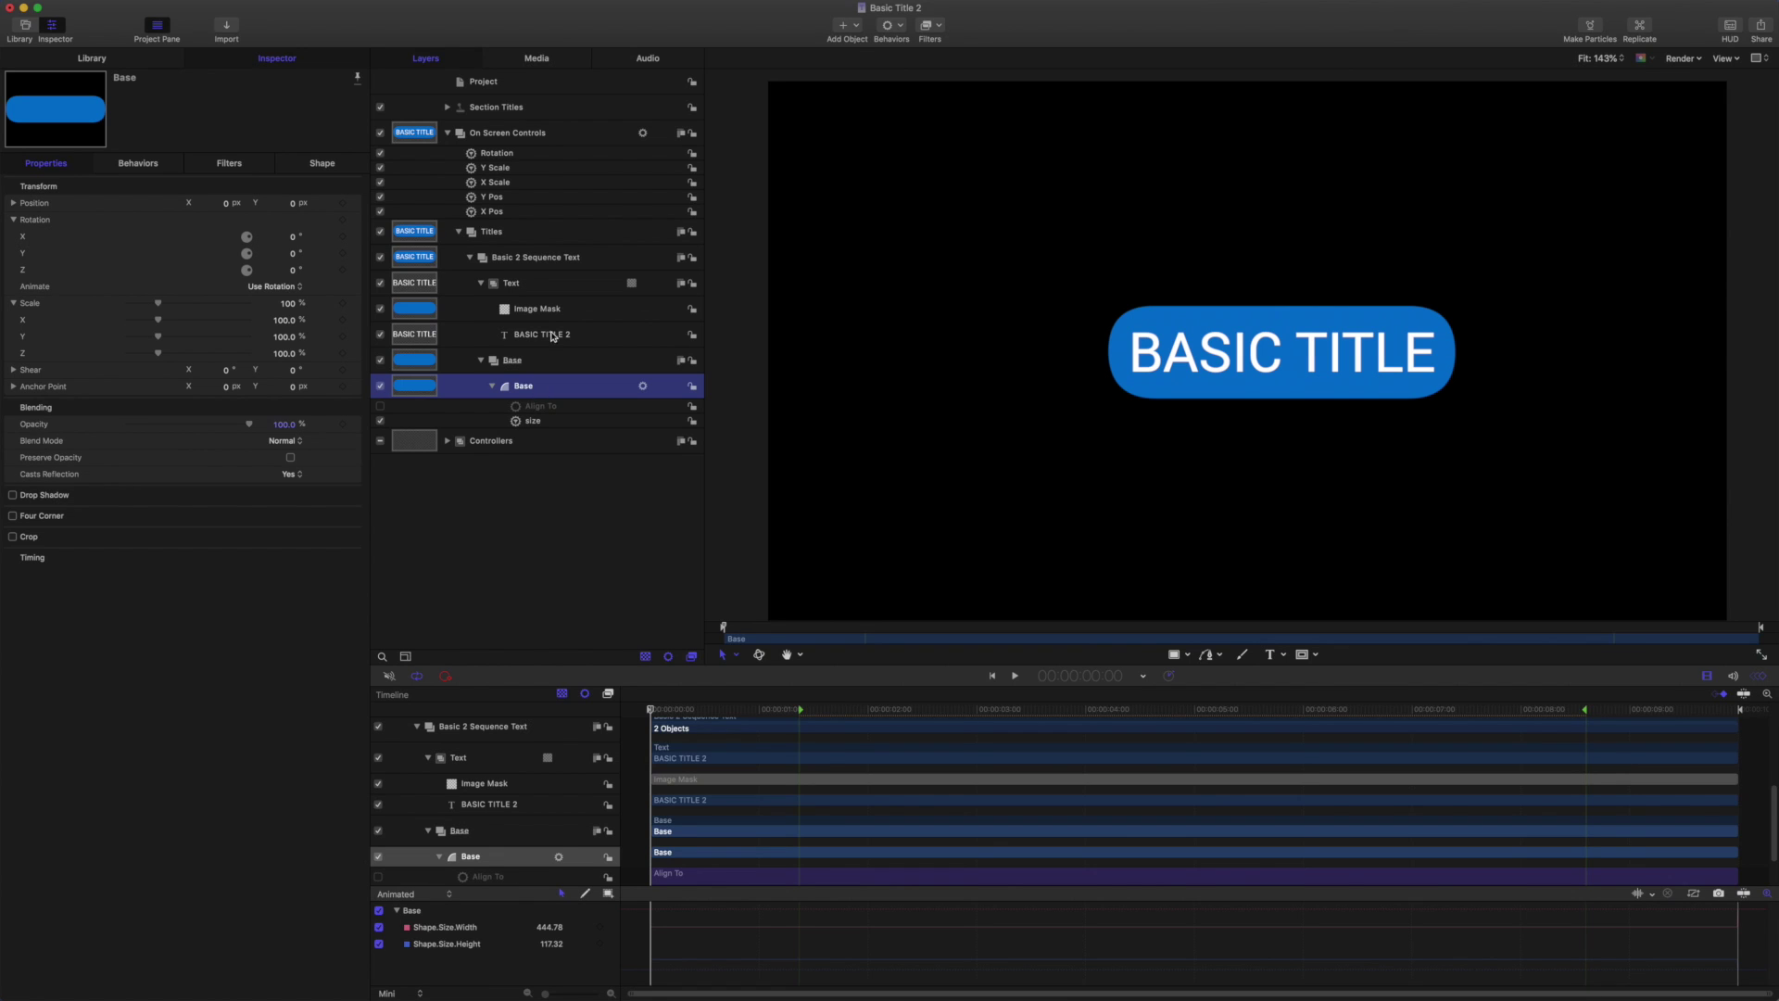
# - Duplicate the Base shape and rename the copy Mask
pyautogui.press('super+d')
pyautogui.doubleClick(547, 389)
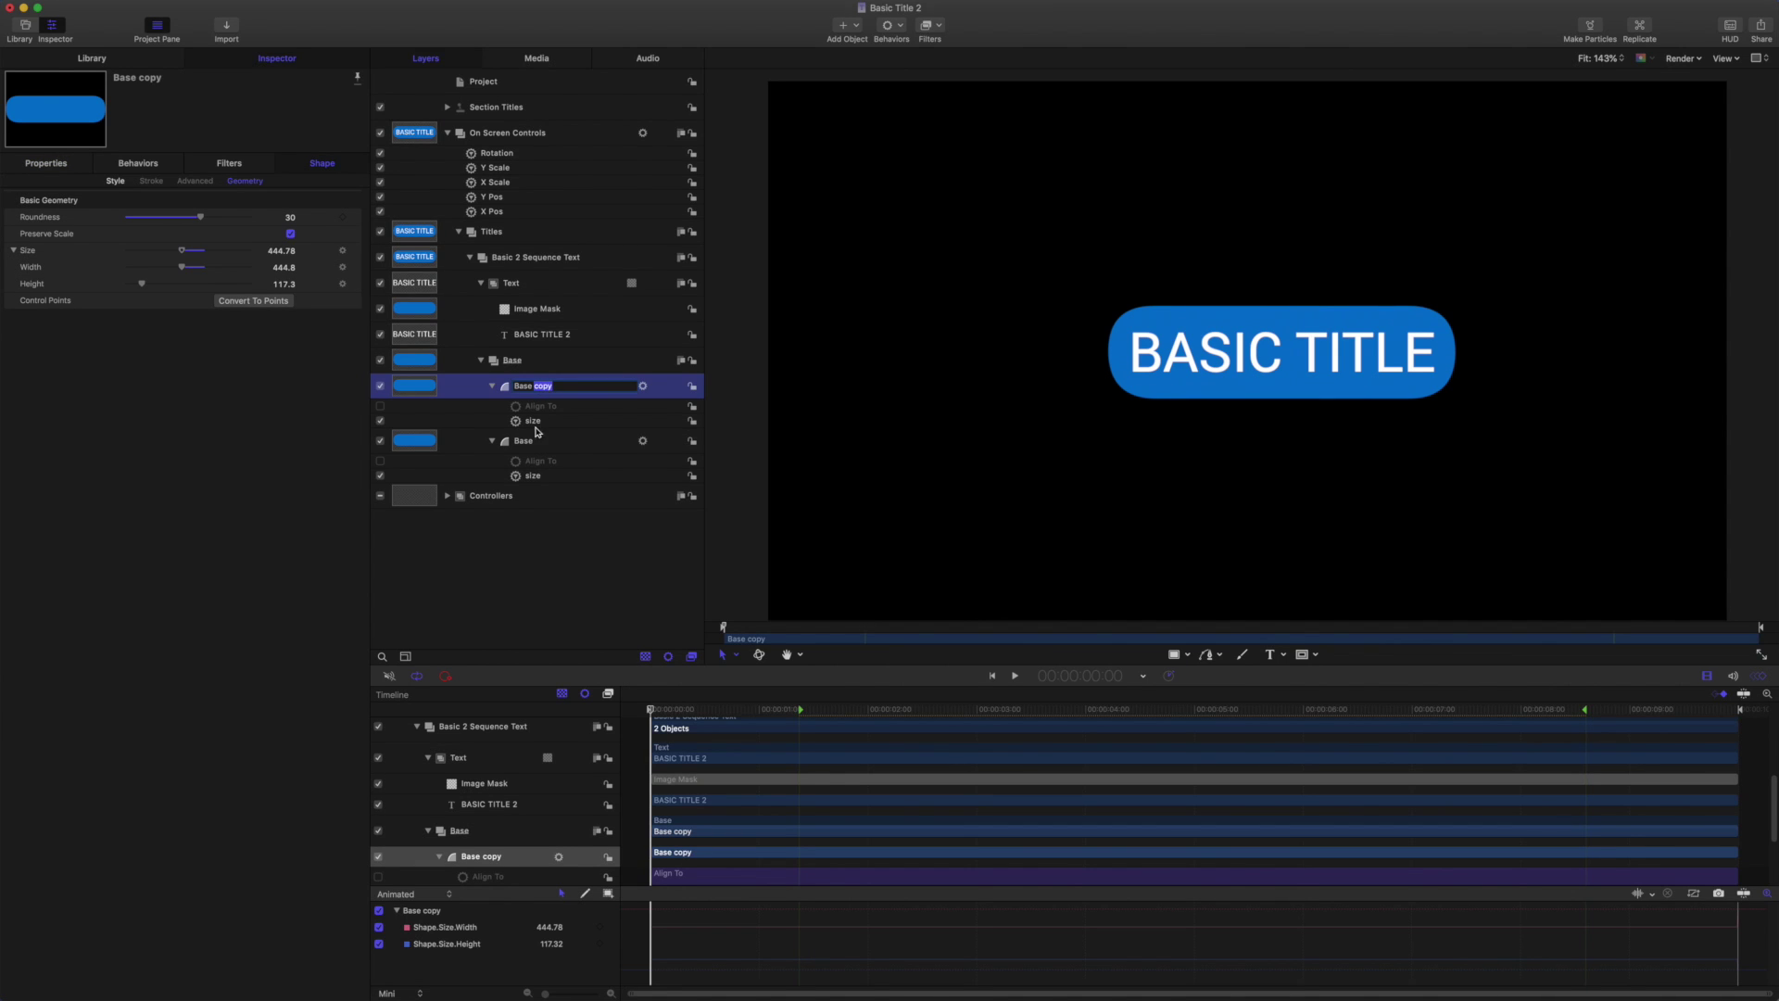
pyautogui.click(560, 388)
pyautogui.press('BackSpace')
pyautogui.press('BackSpace')
pyautogui.press('BackSpace')
pyautogui.write('Mask')
pyautogui.press('Return')
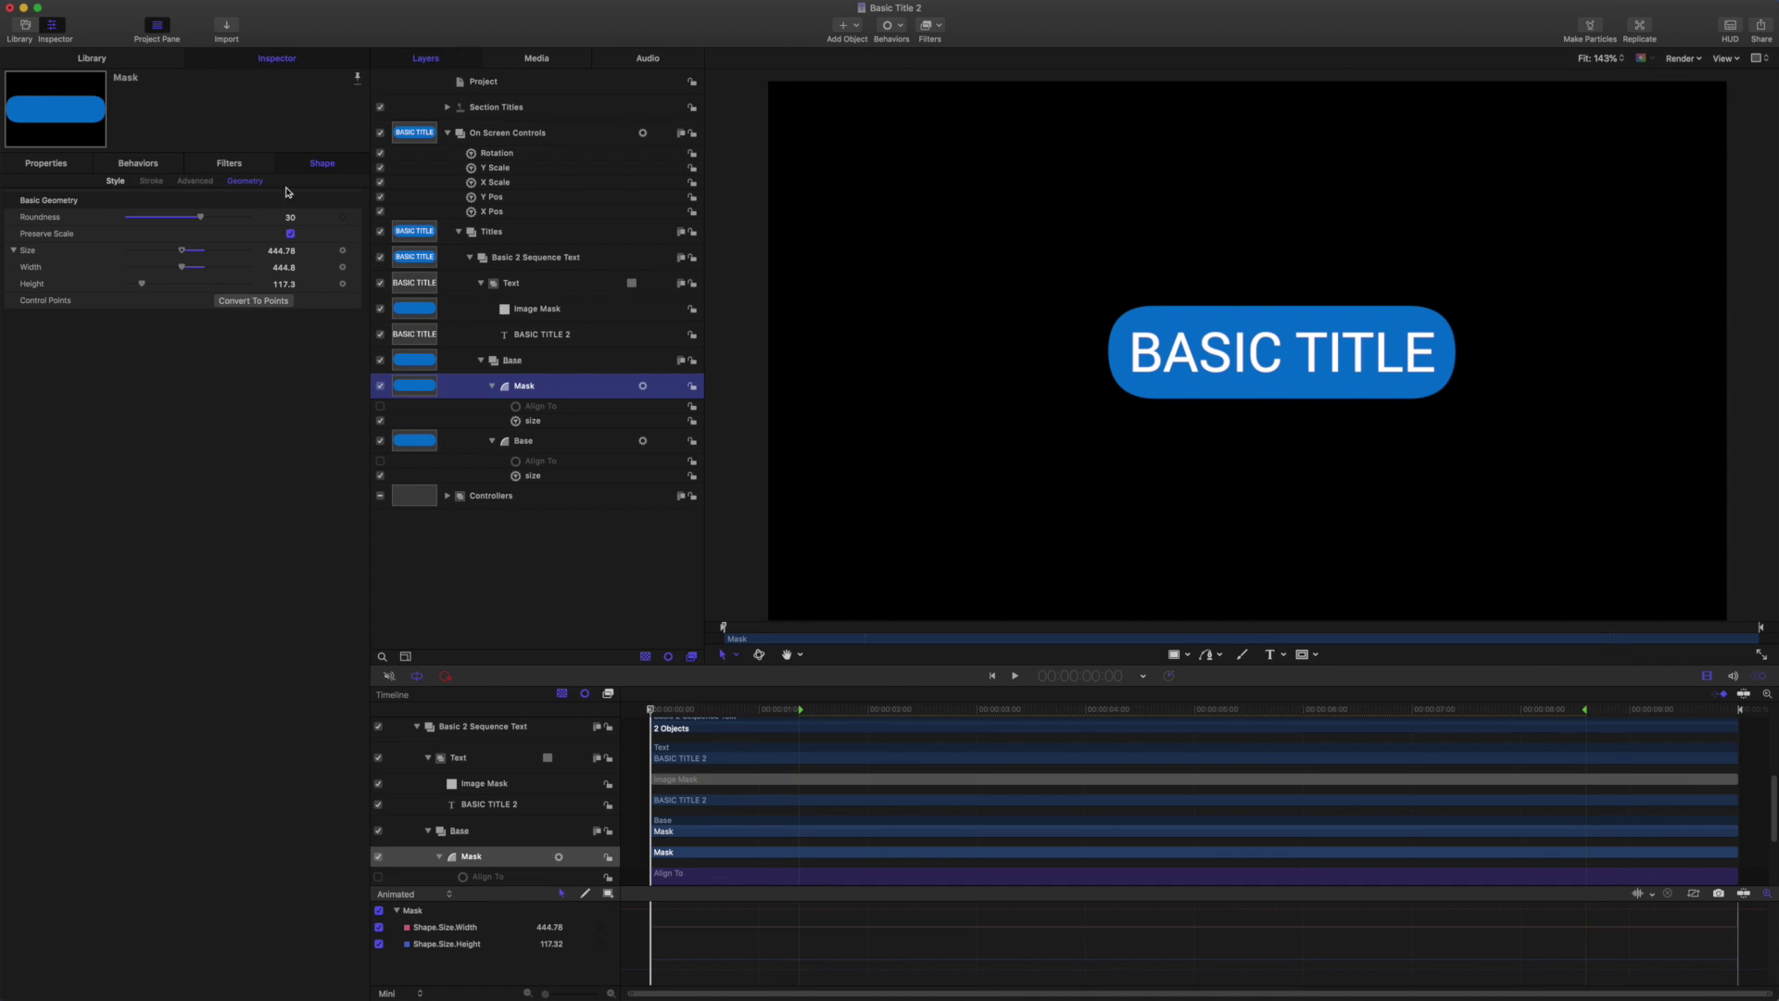
# - Add a Link behavior named round tying Mask's Roundness to the Base shape
pyautogui.click(357, 221)
pyautogui.moveTo(491, 347)
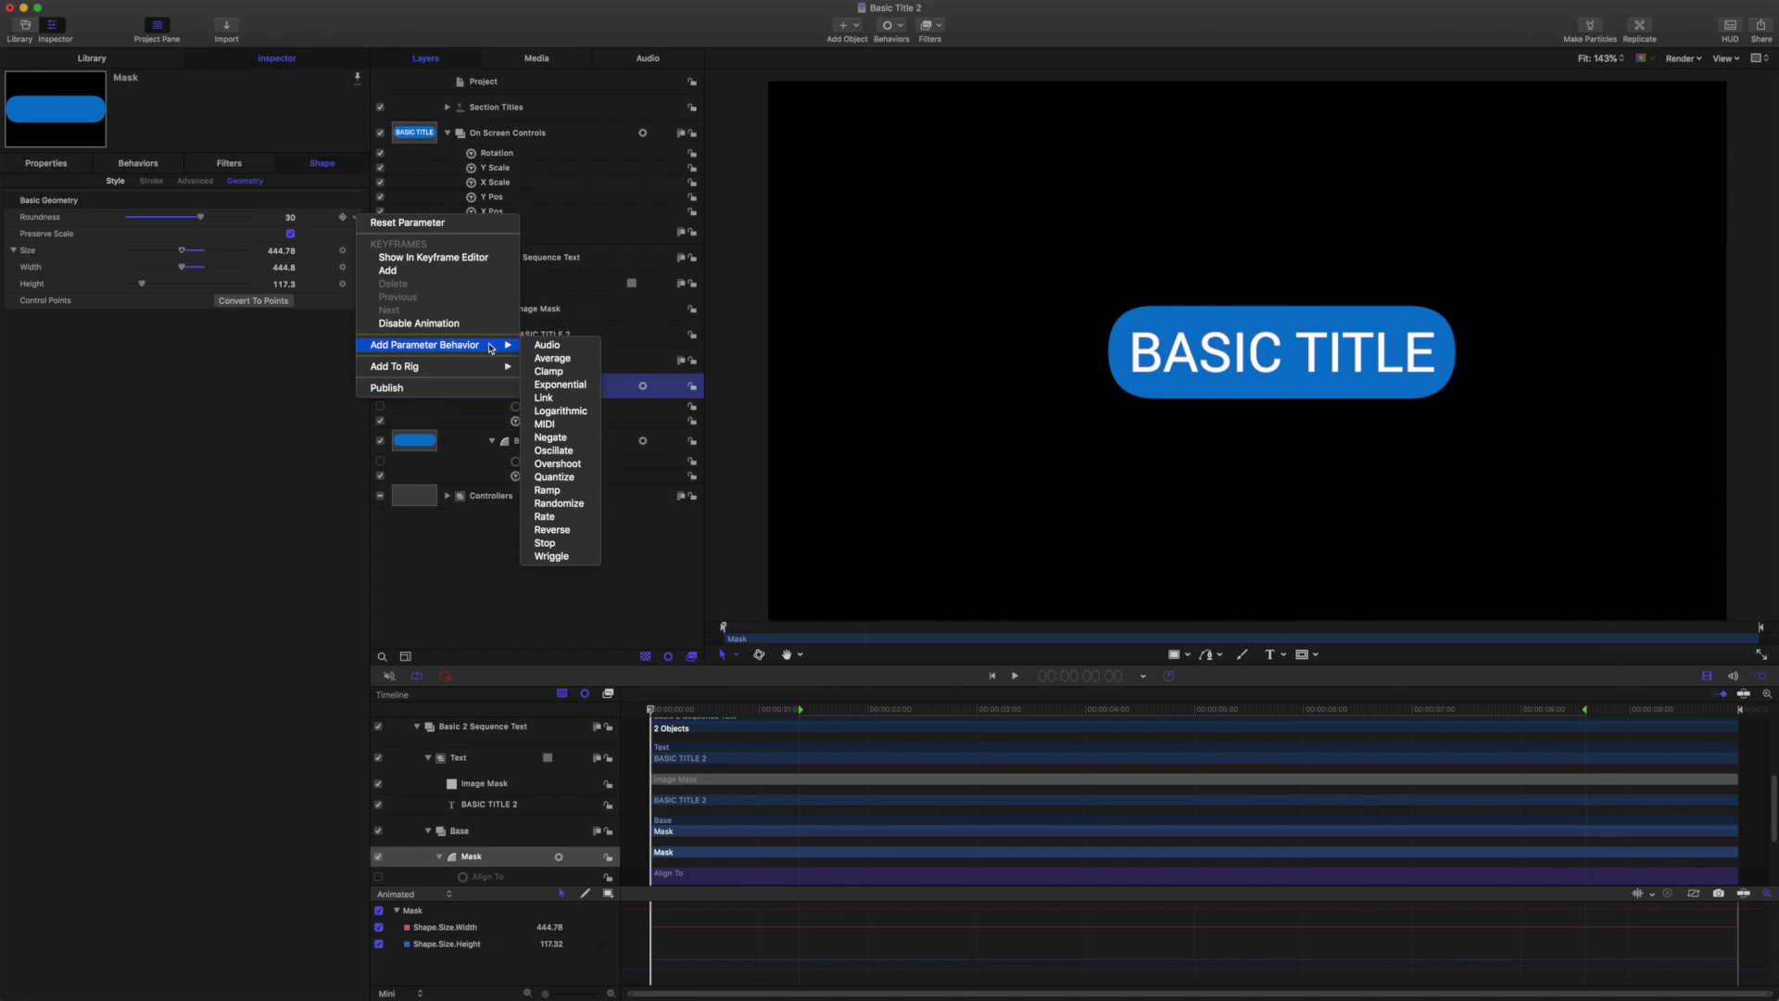
pyautogui.click(582, 401)
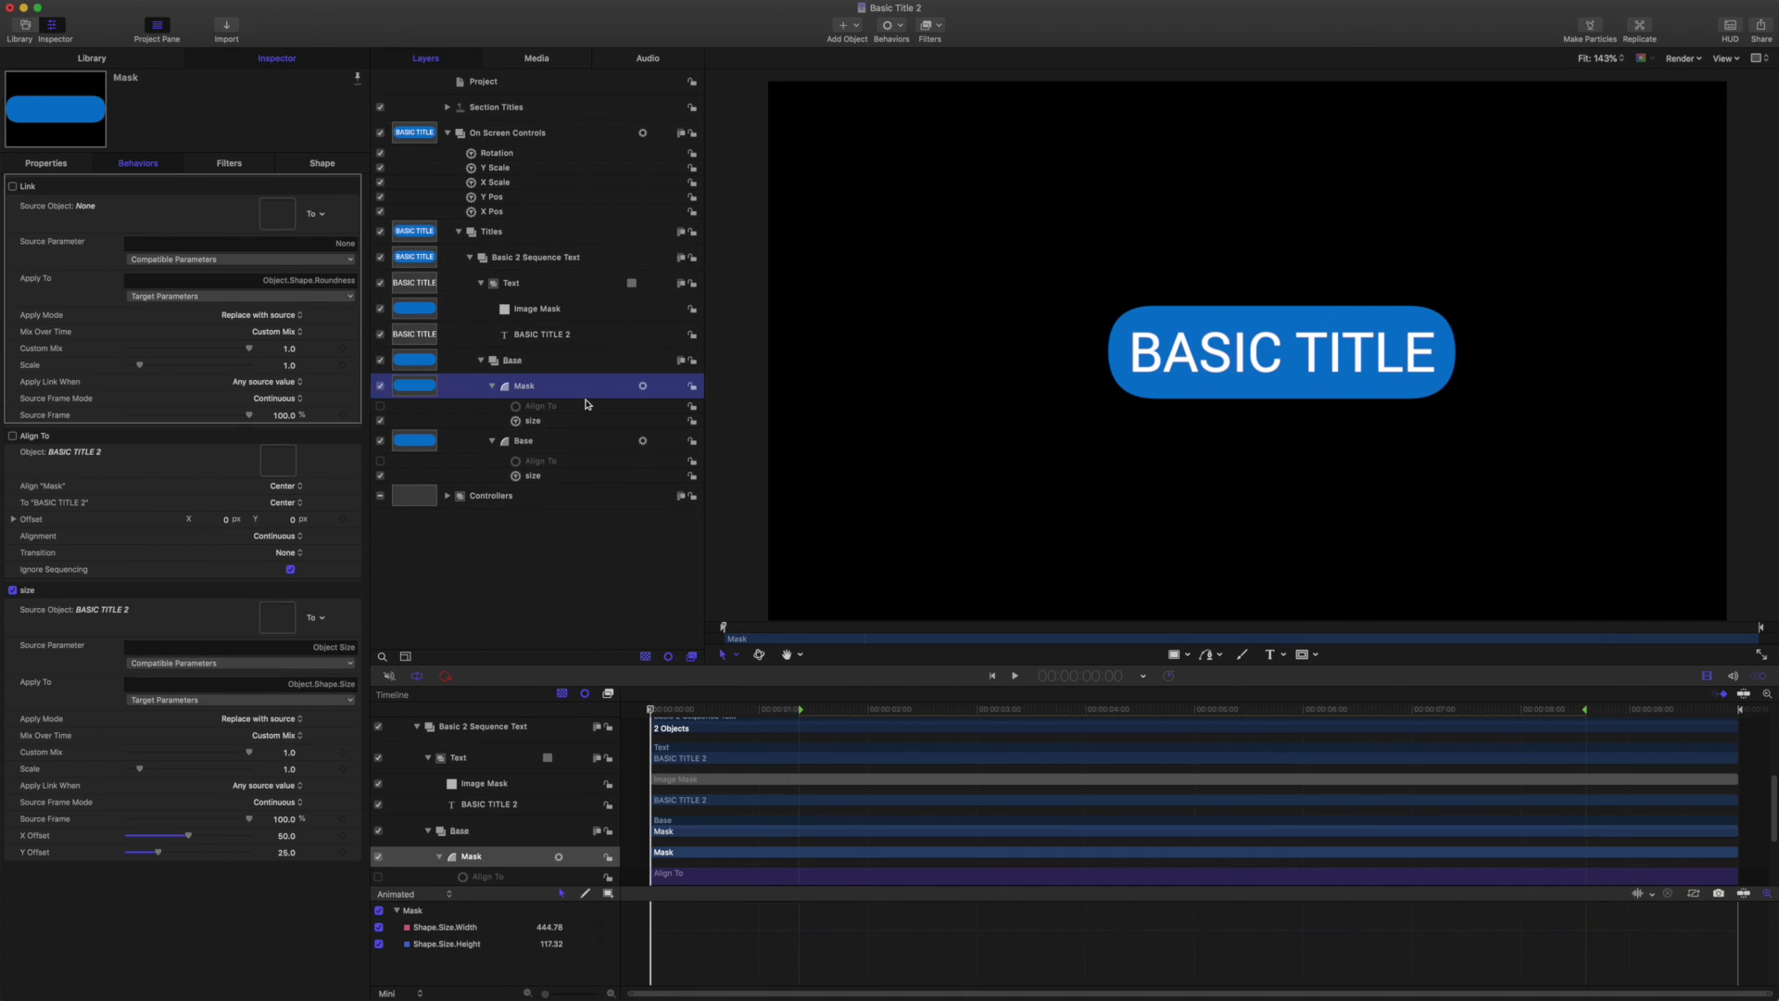
pyautogui.moveTo(532, 461); pyautogui.dragTo(265, 212)
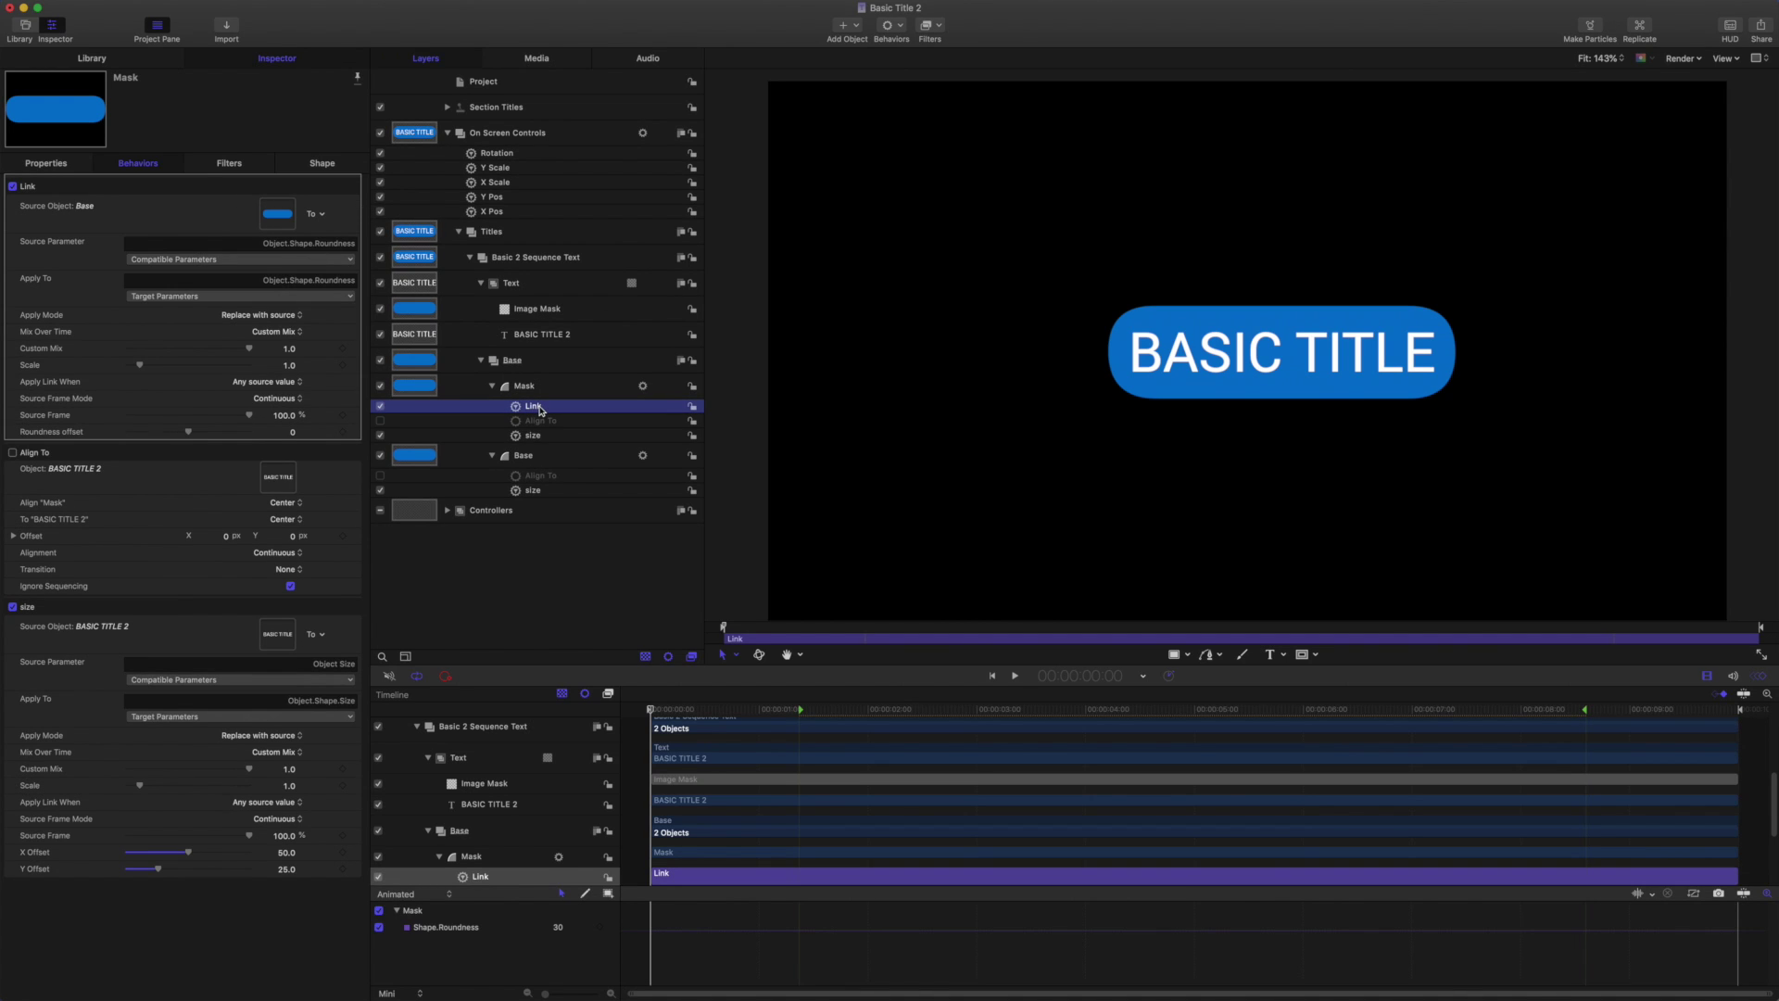
pyautogui.doubleClick(534, 408)
pyautogui.write('round')
pyautogui.press('Return')
pyautogui.click(54, 168)
# - Add a Link behavior that ties Mask's Scale X to Base as its source object
pyautogui.click(21, 322)
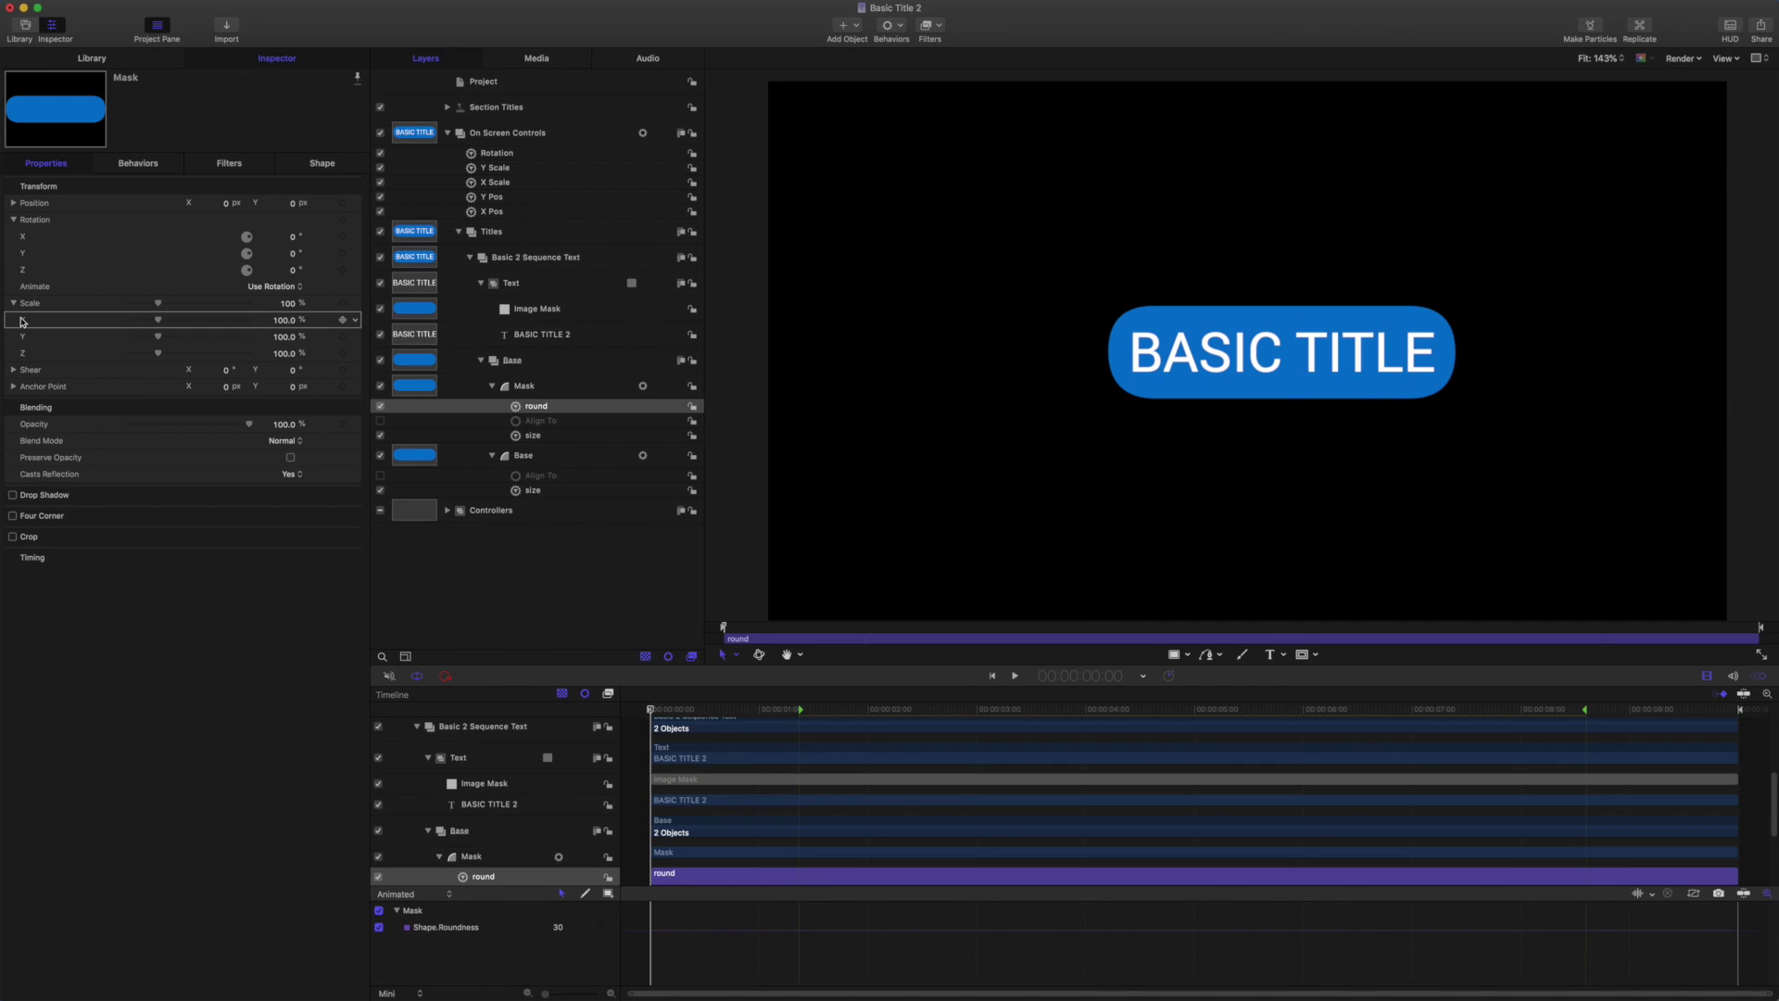
pyautogui.click(356, 323)
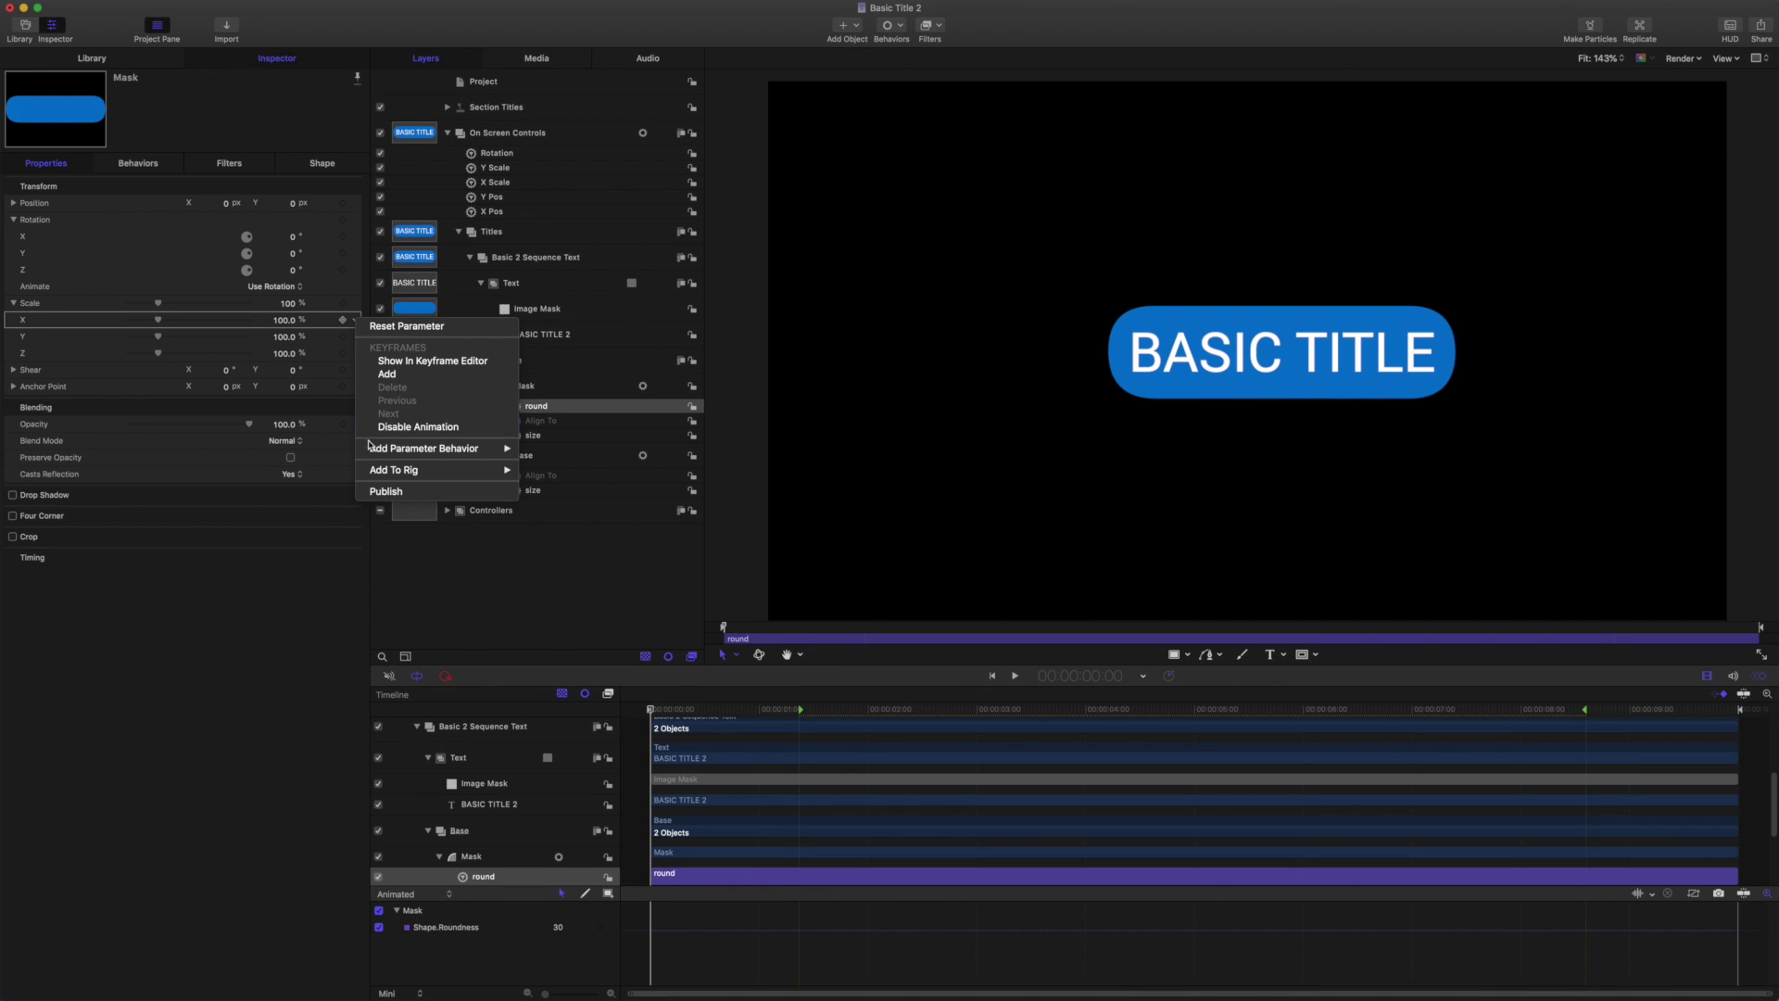
pyautogui.moveTo(383, 450)
pyautogui.click(569, 500)
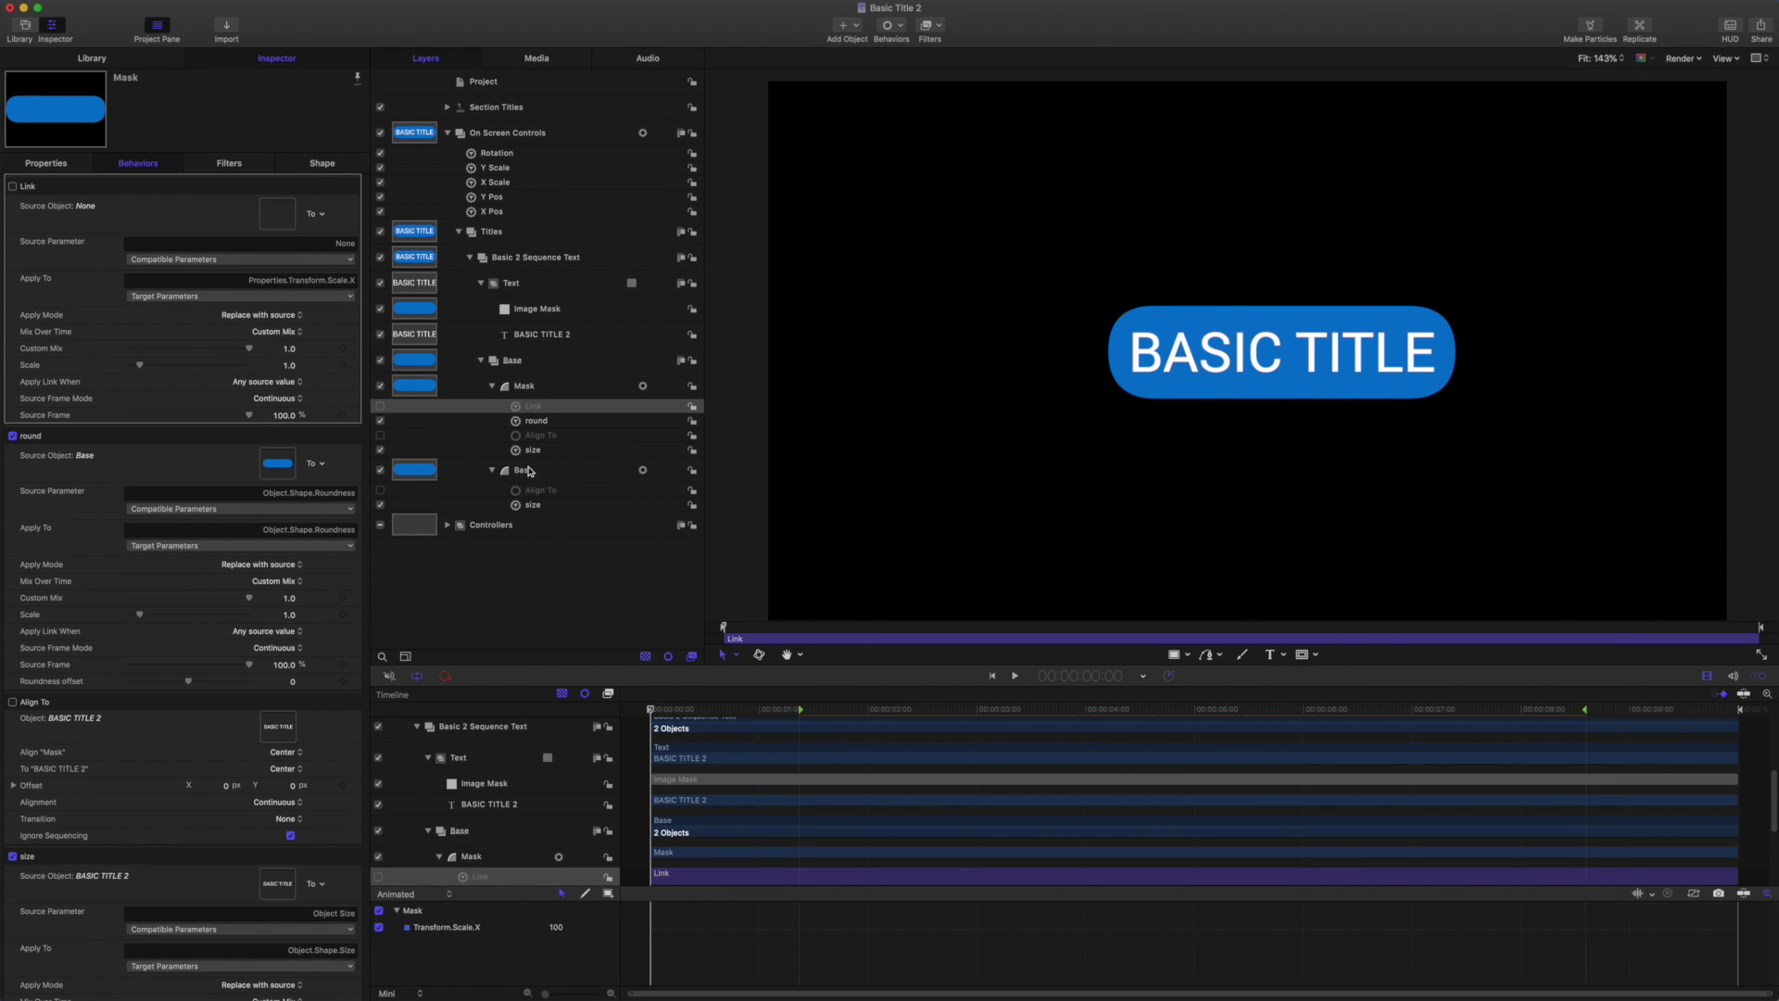
pyautogui.moveTo(527, 471); pyautogui.dragTo(277, 214)
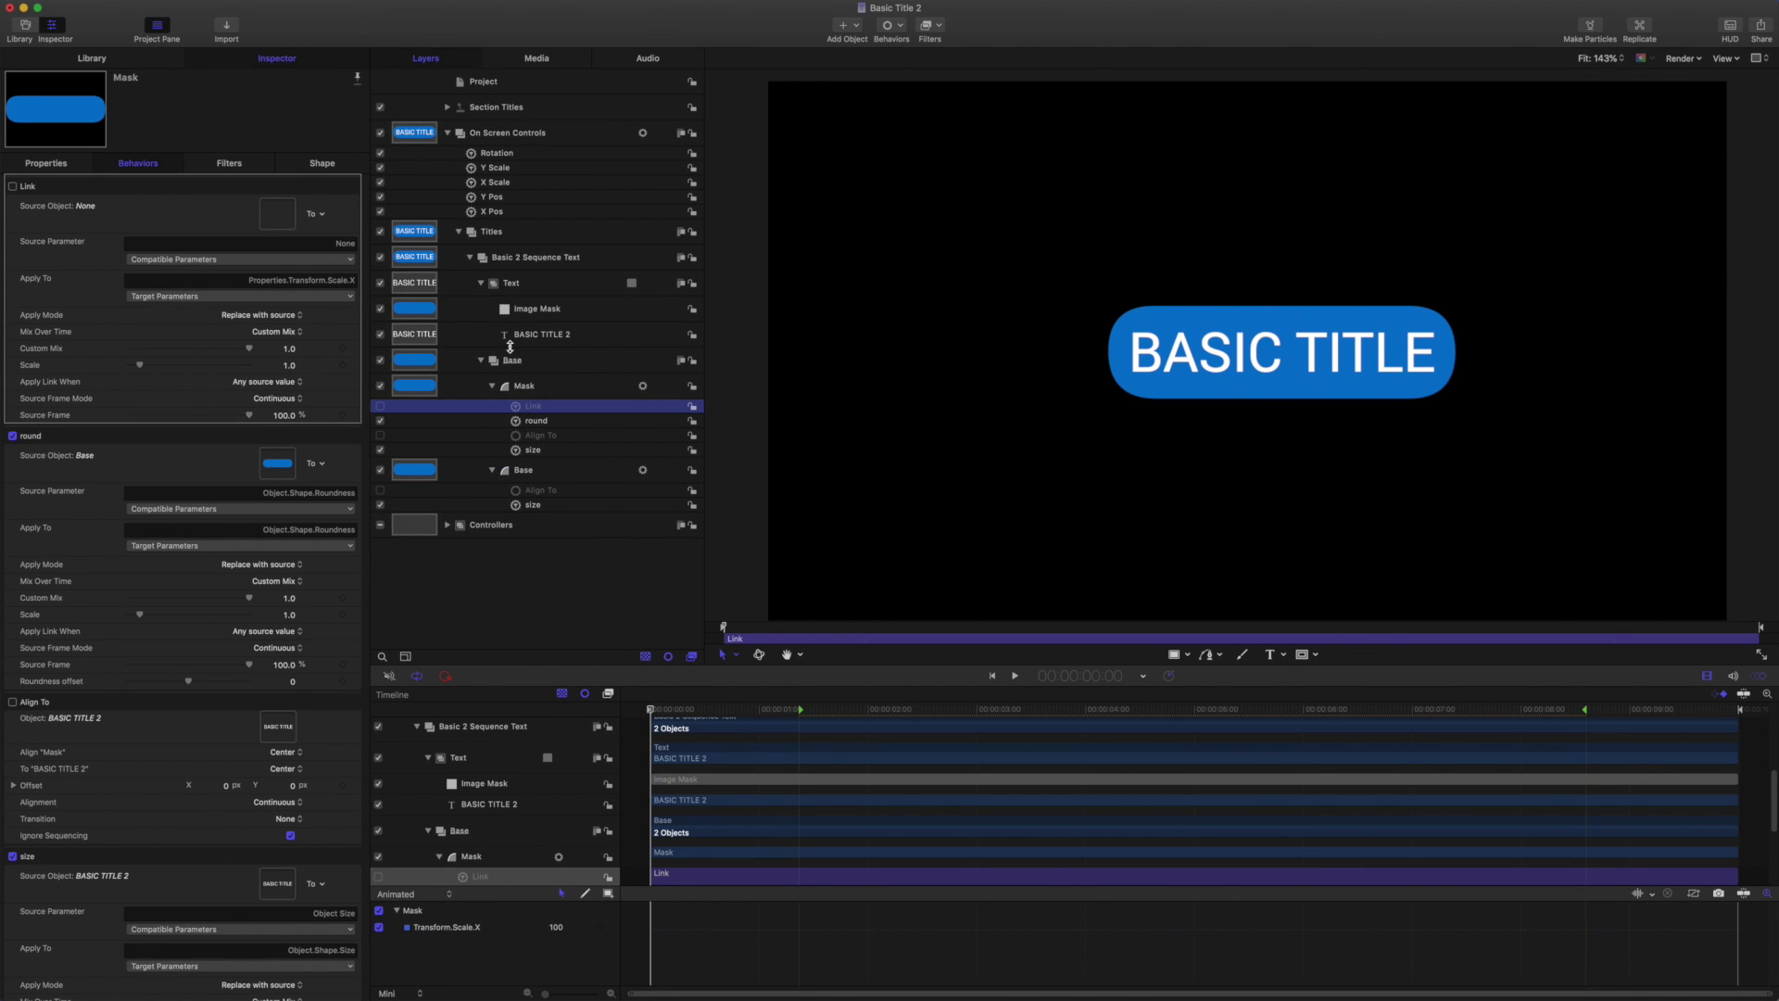
# - Rename the scale link behavior 'xscale' and set Mask as the text's Image Mask source
pyautogui.doubleClick(537, 406)
pyautogui.write('s')
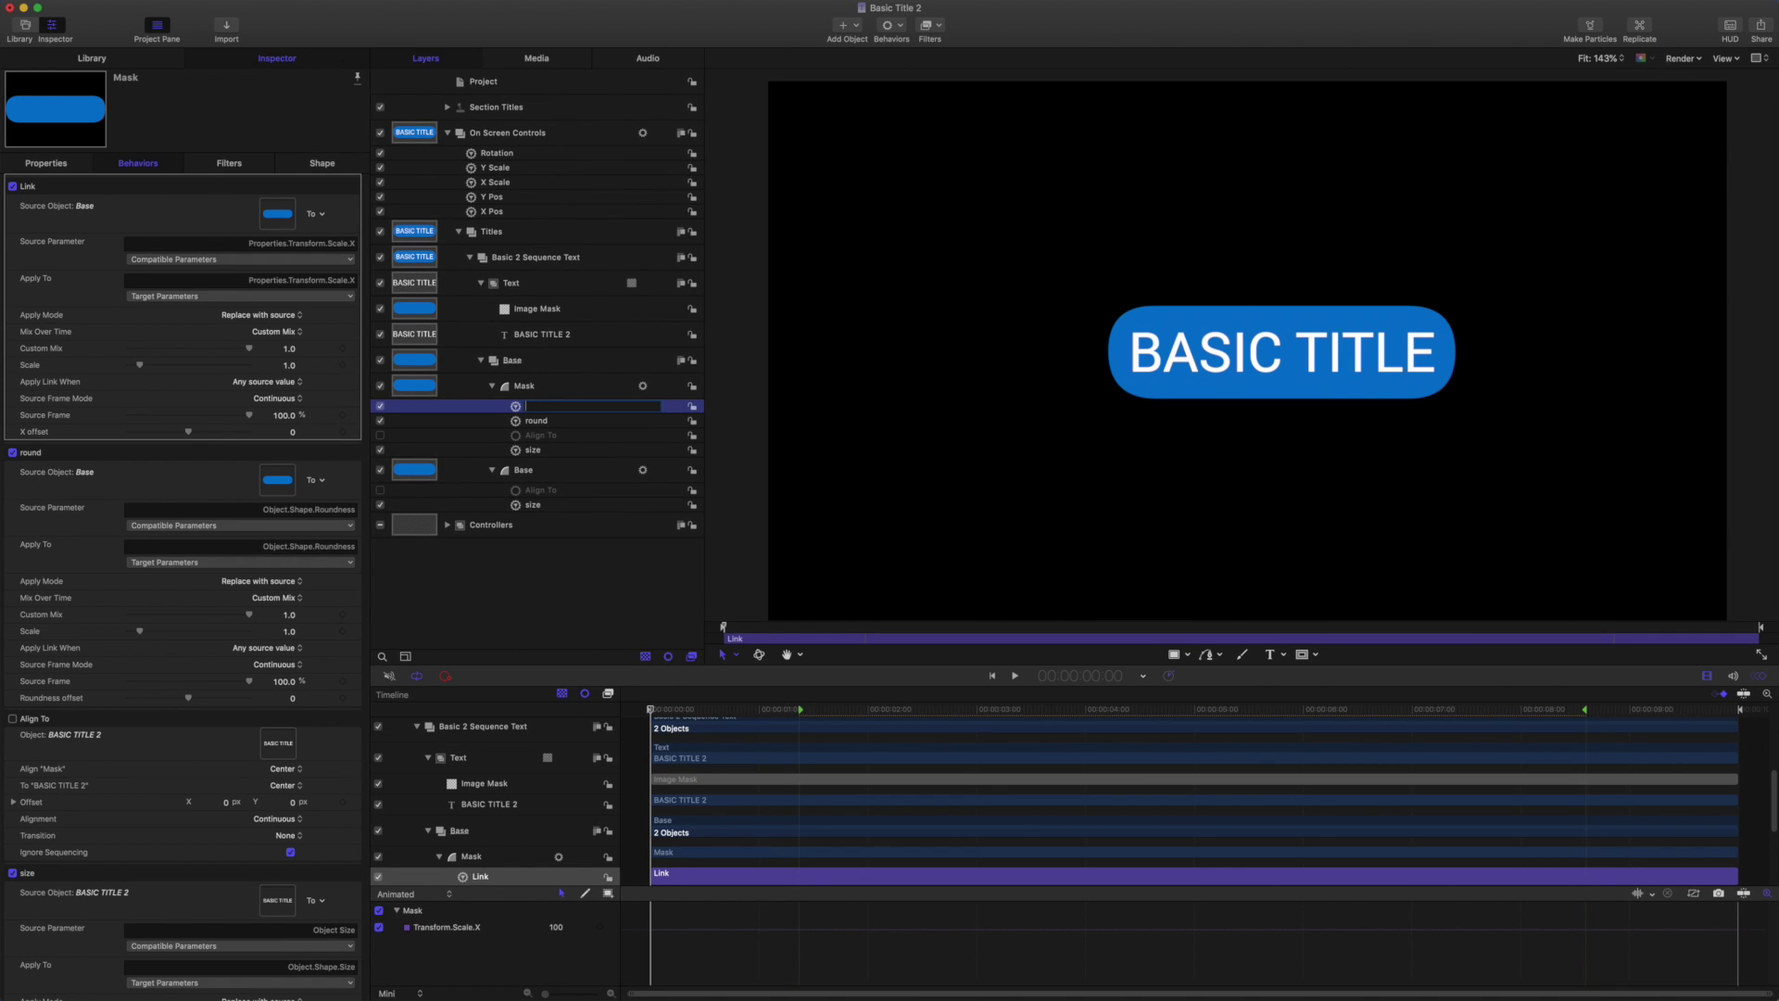
pyautogui.write('scale')
pyautogui.press('Return')
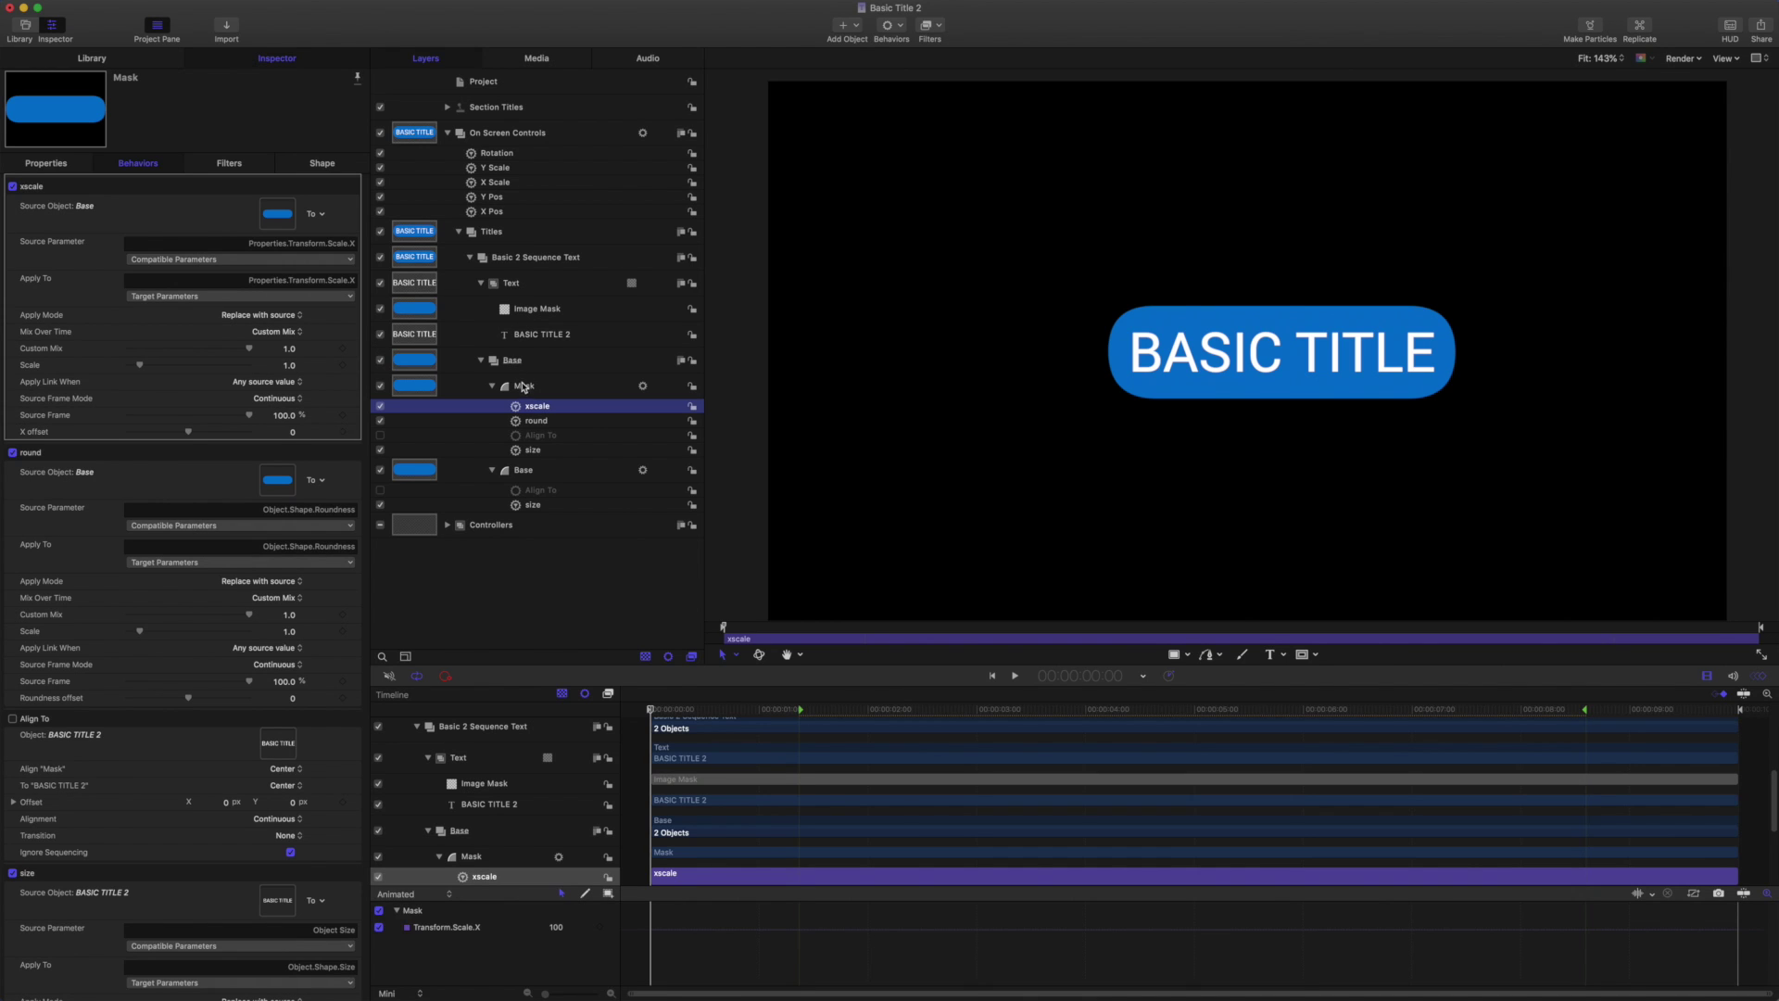
pyautogui.moveTo(523, 380); pyautogui.dragTo(525, 312)
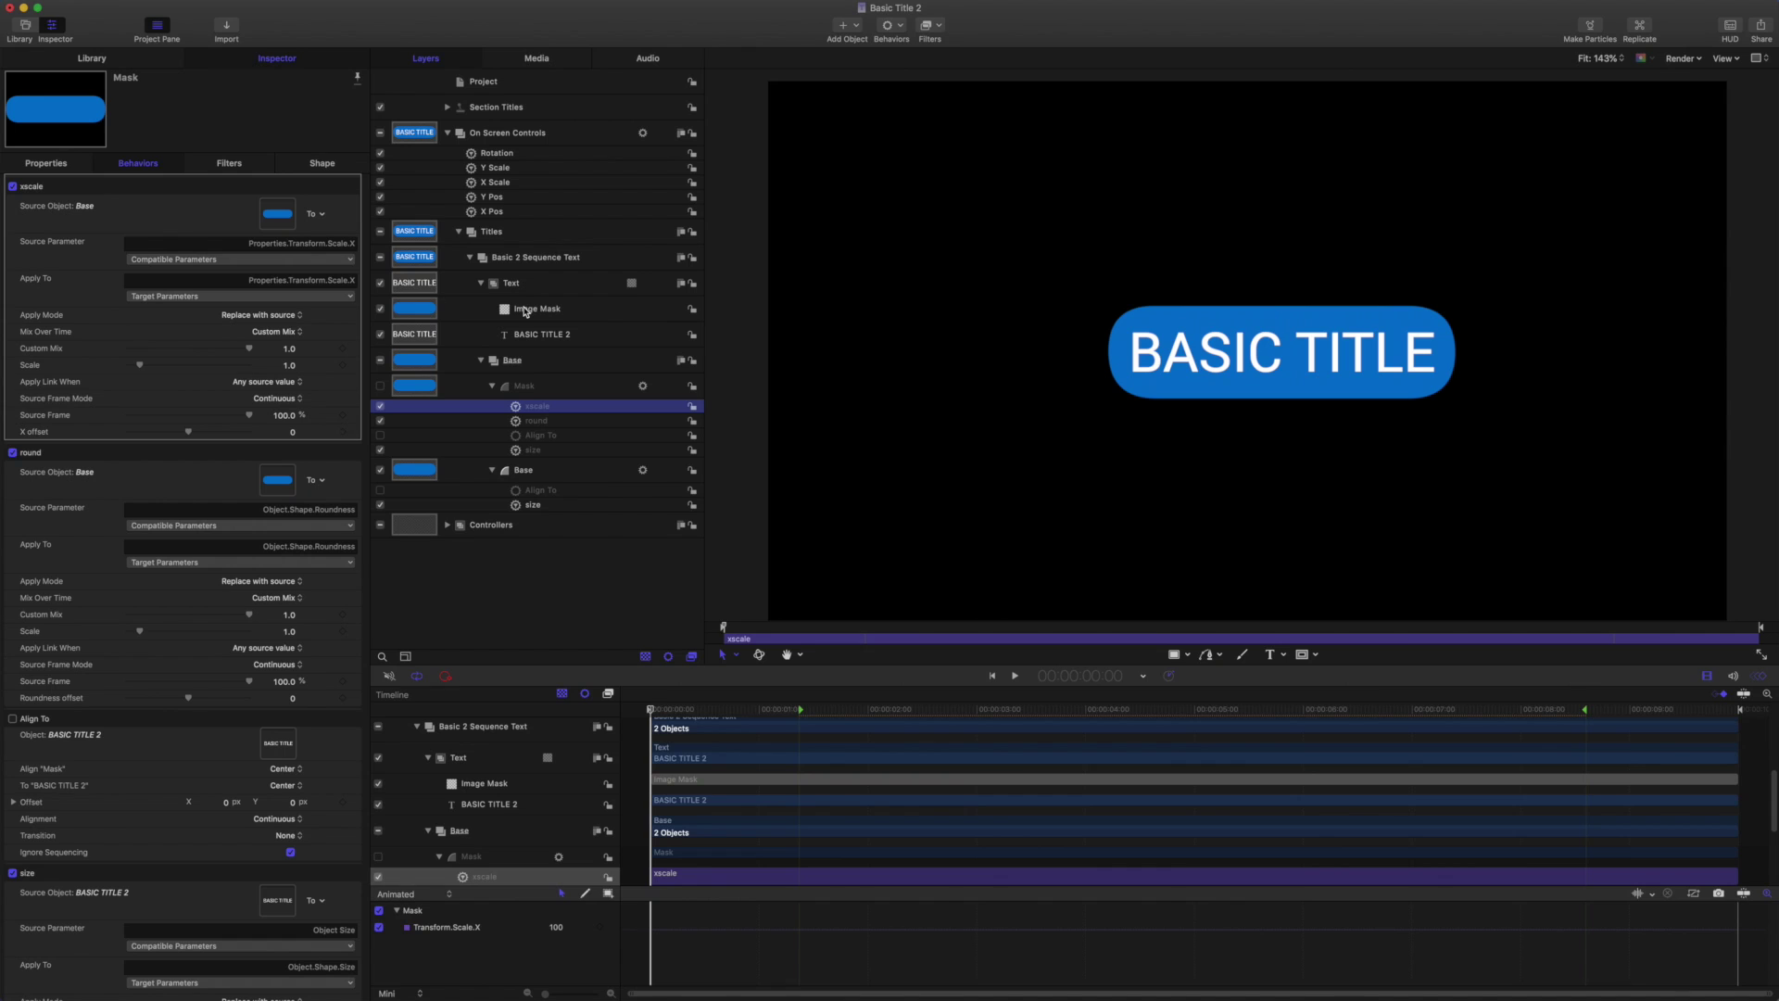
pyautogui.click(524, 310)
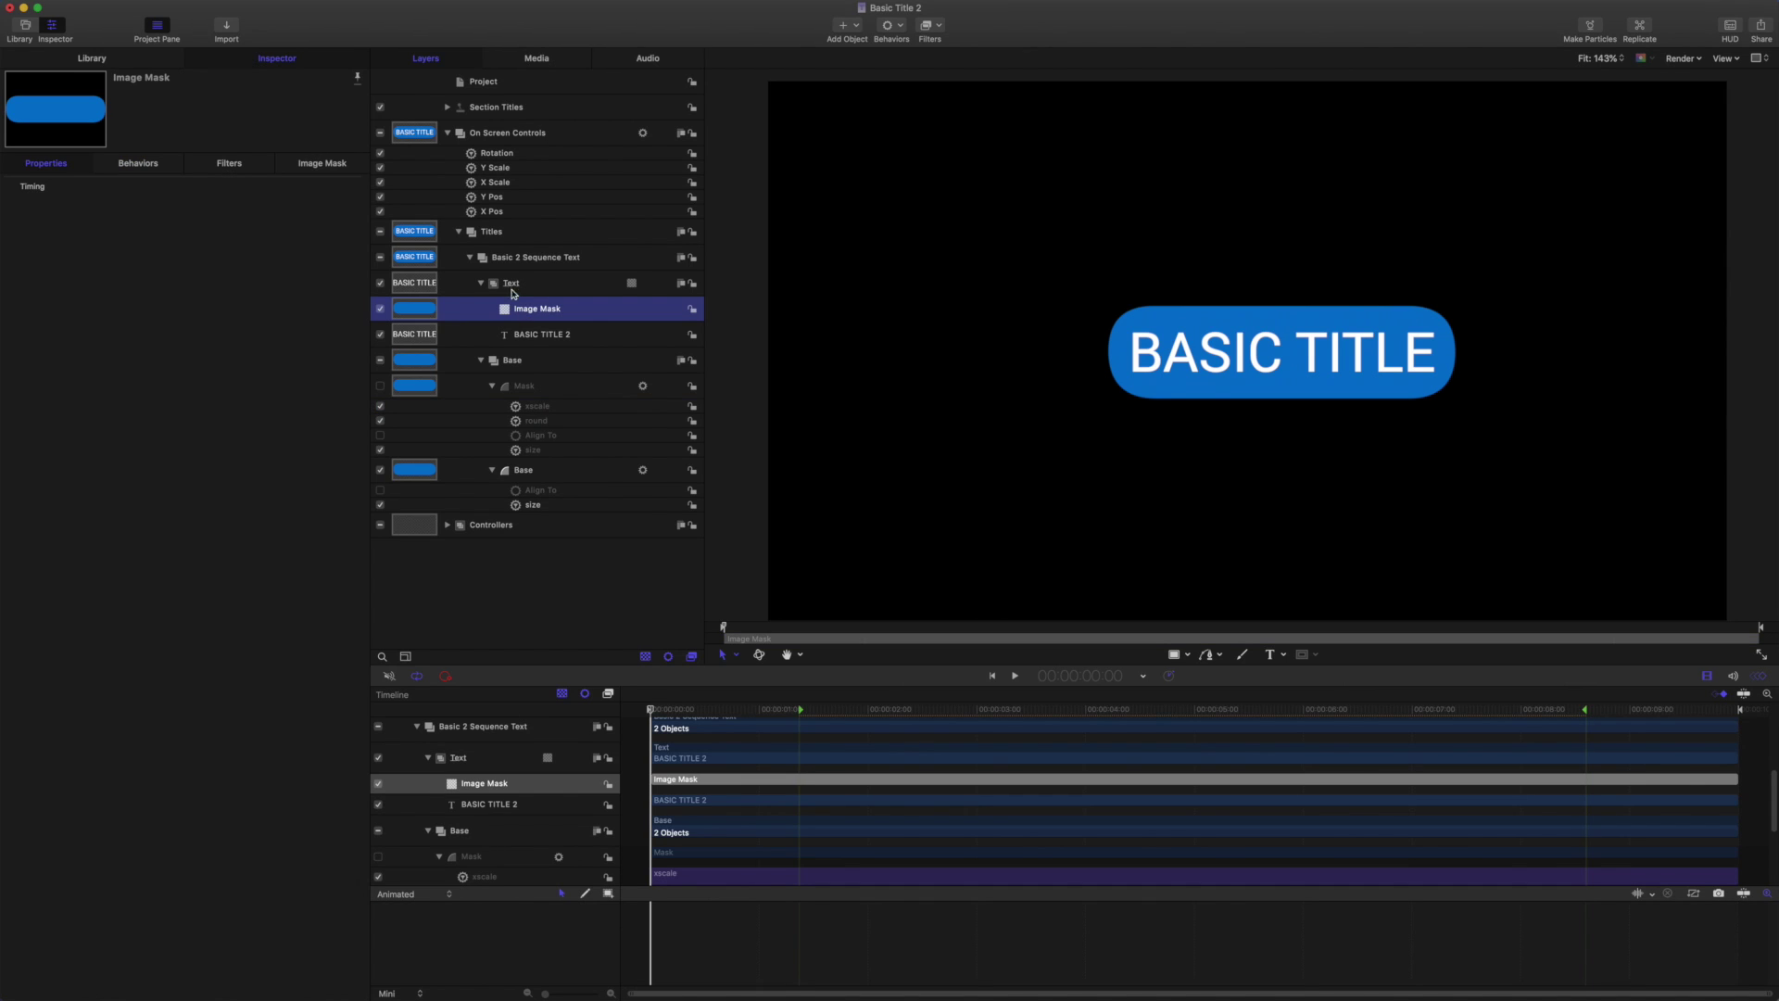
pyautogui.click(338, 165)
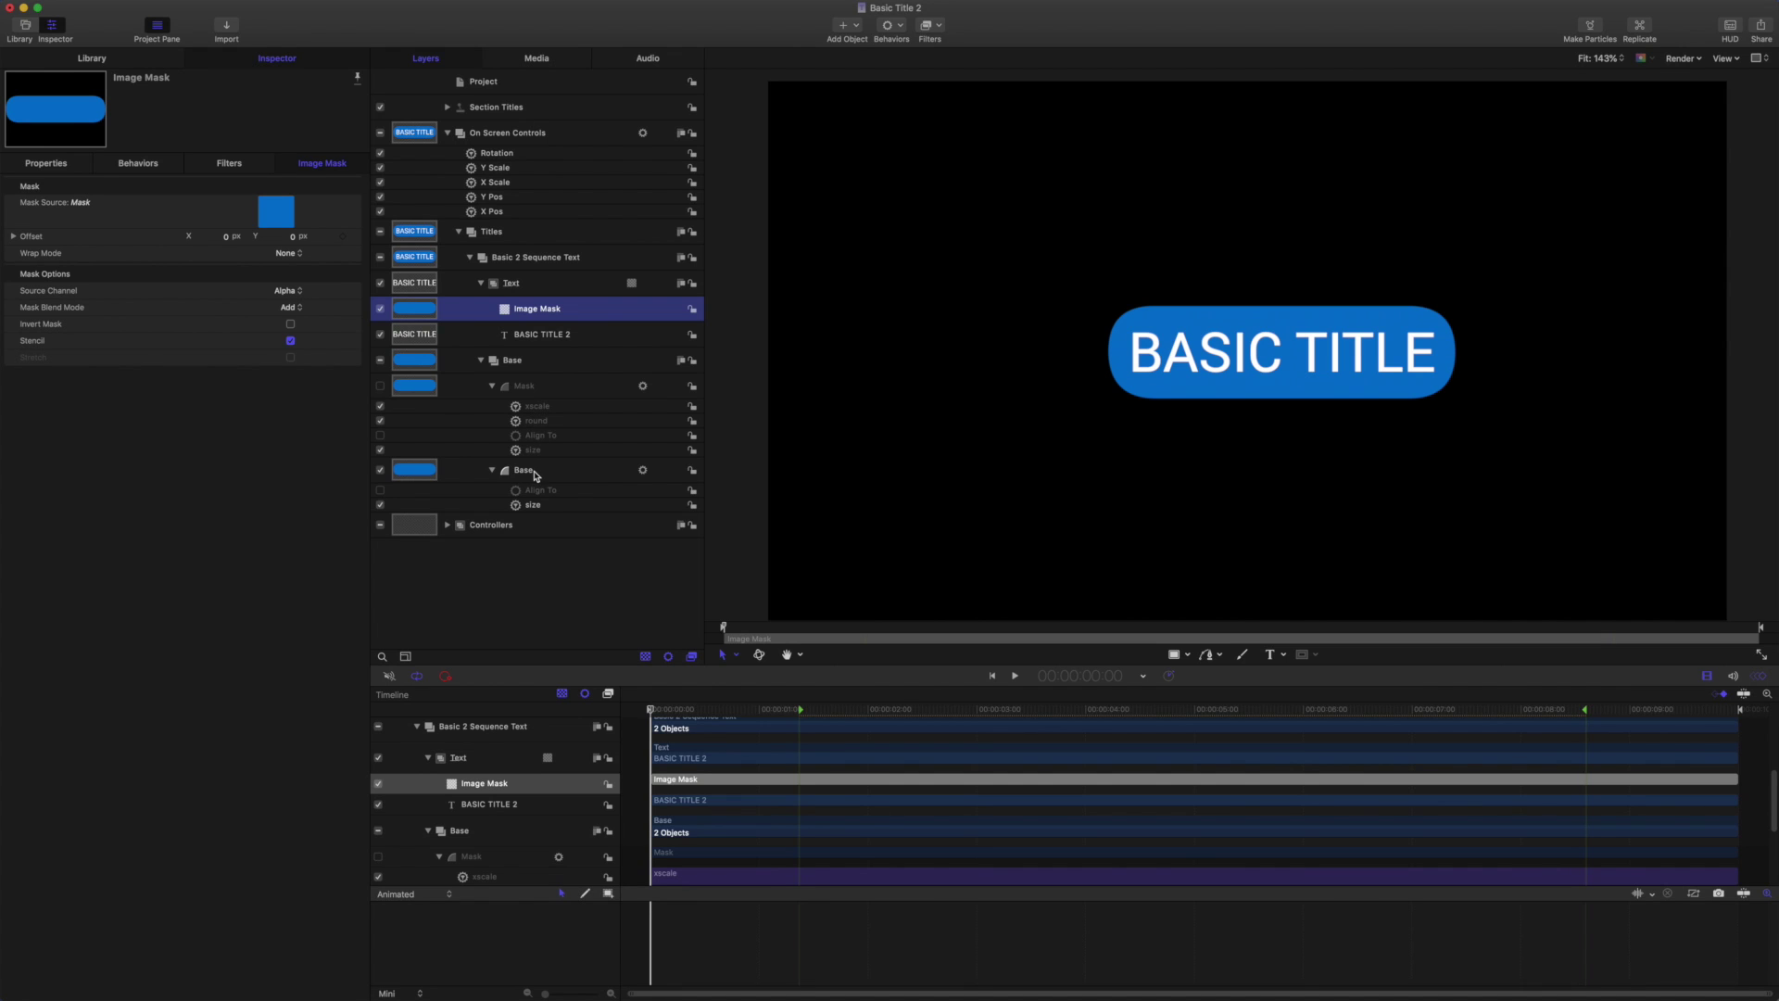
pyautogui.click(524, 471)
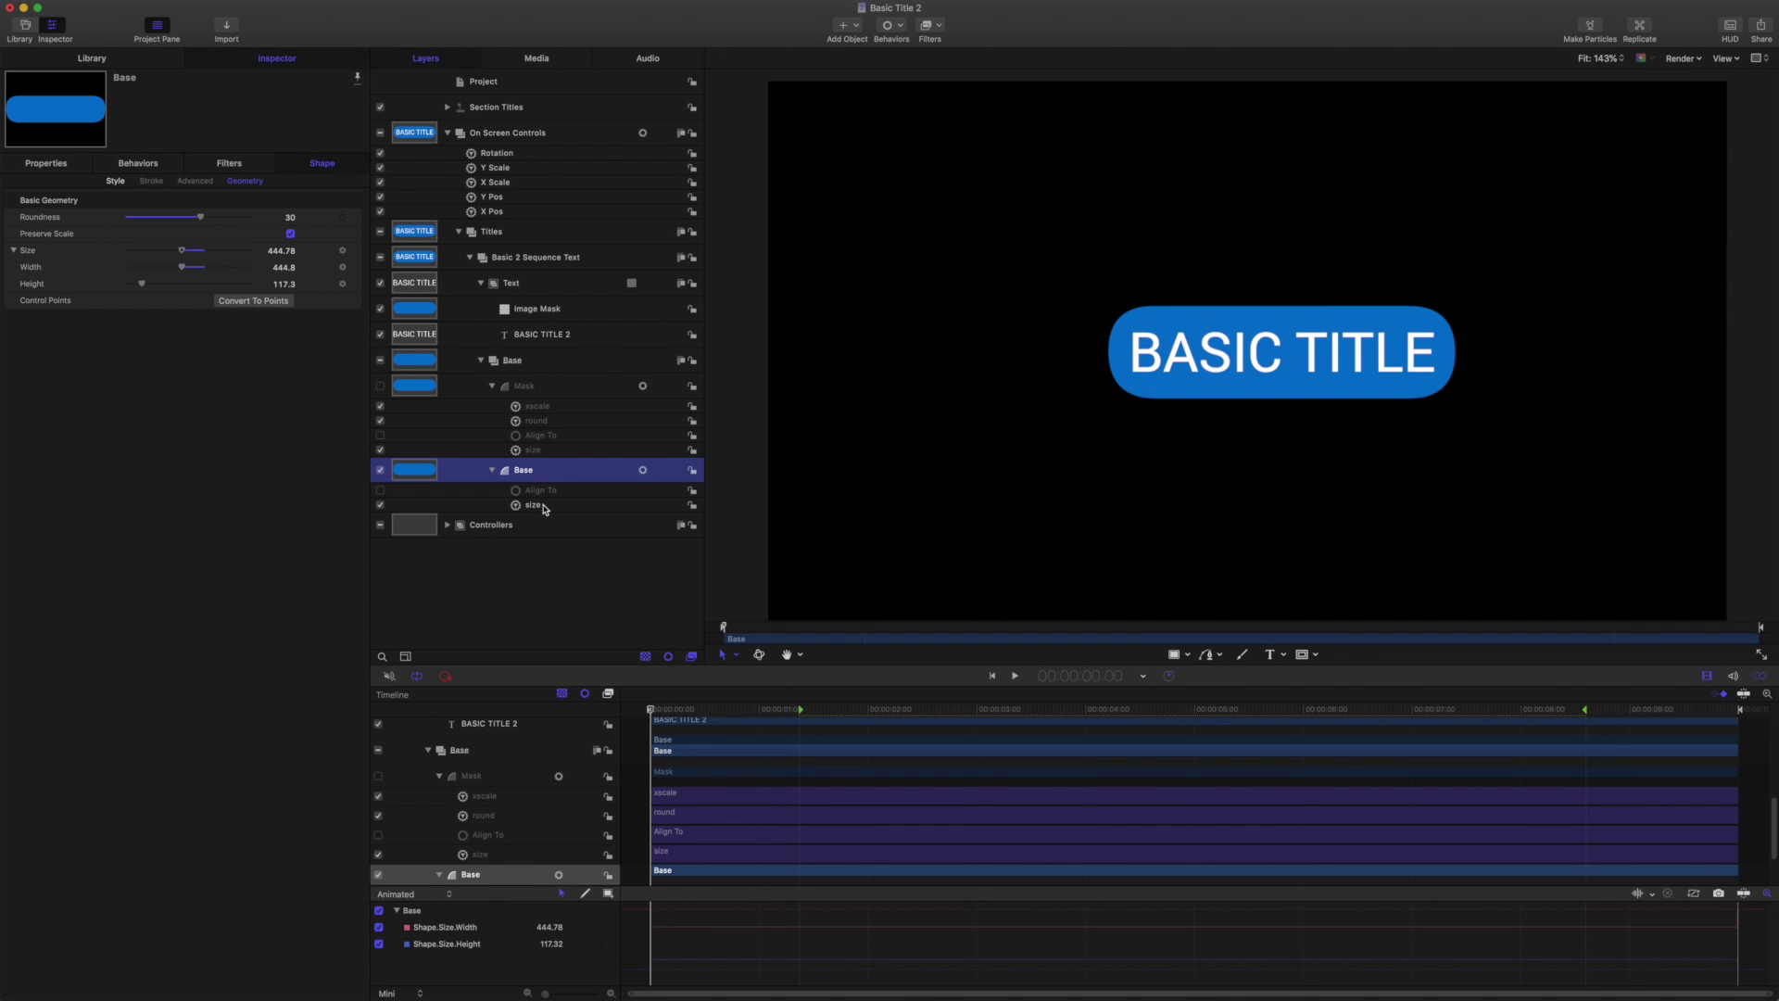
# - Select the Base shape layer and show its Properties
pyautogui.click(544, 506)
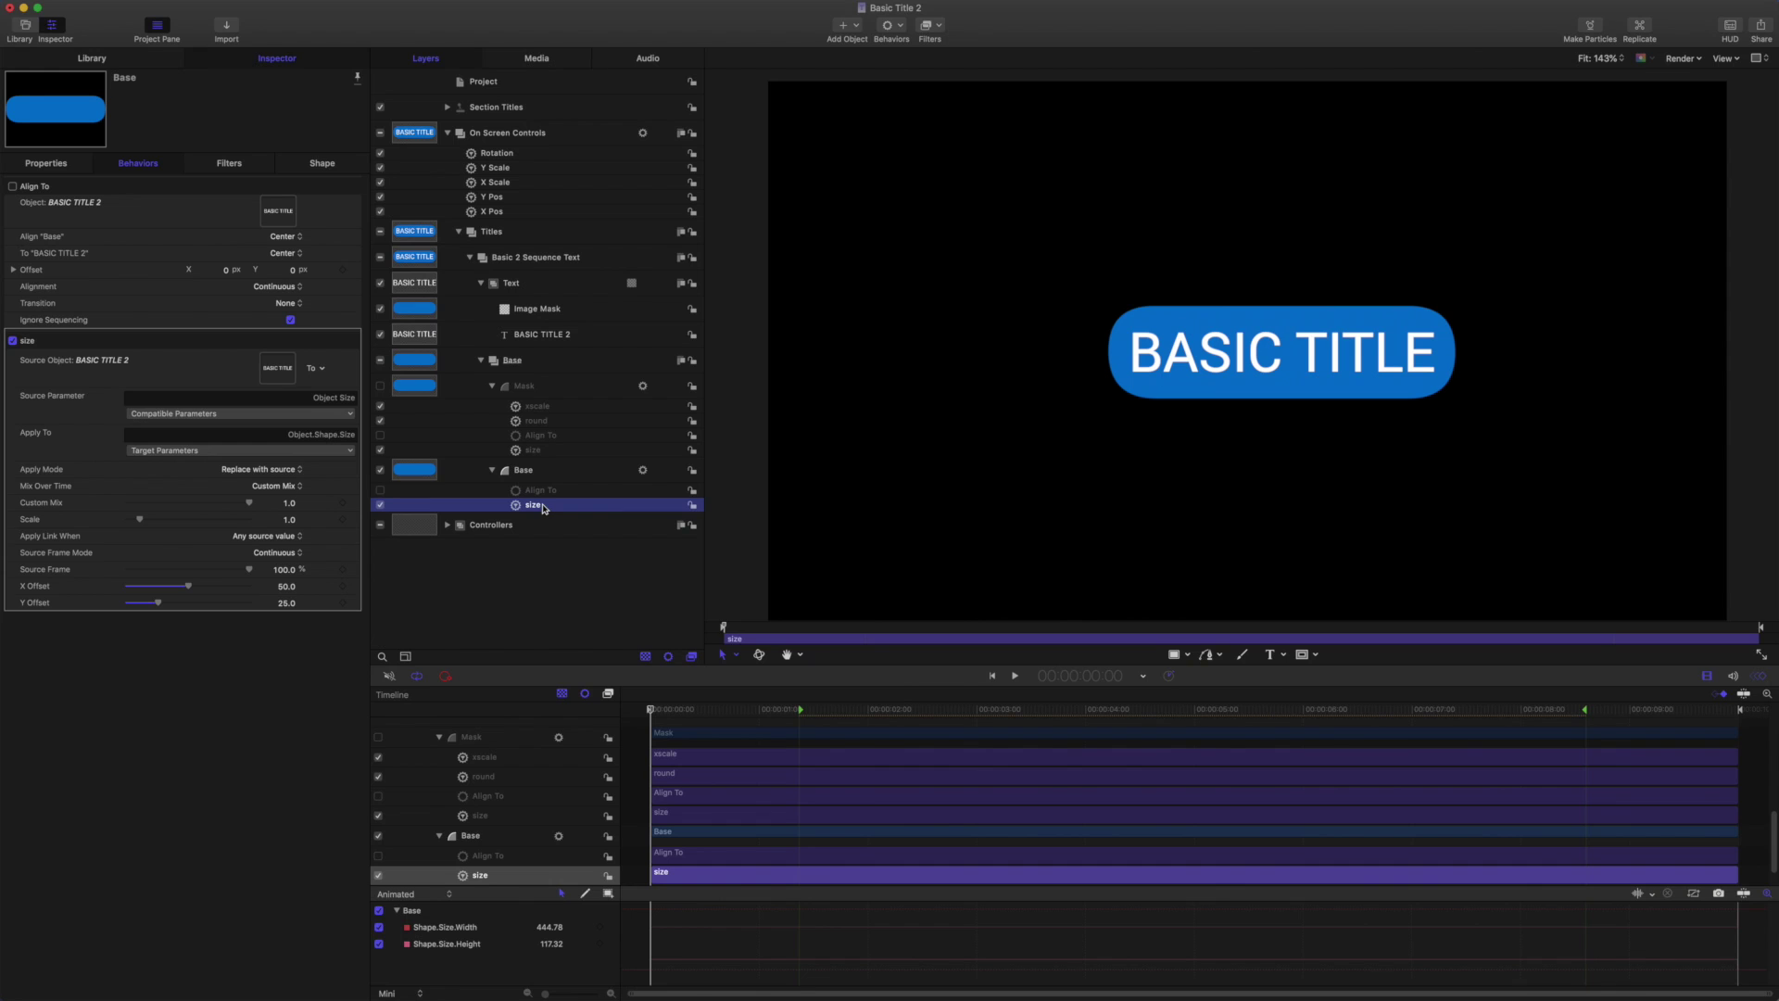
pyautogui.click(324, 165)
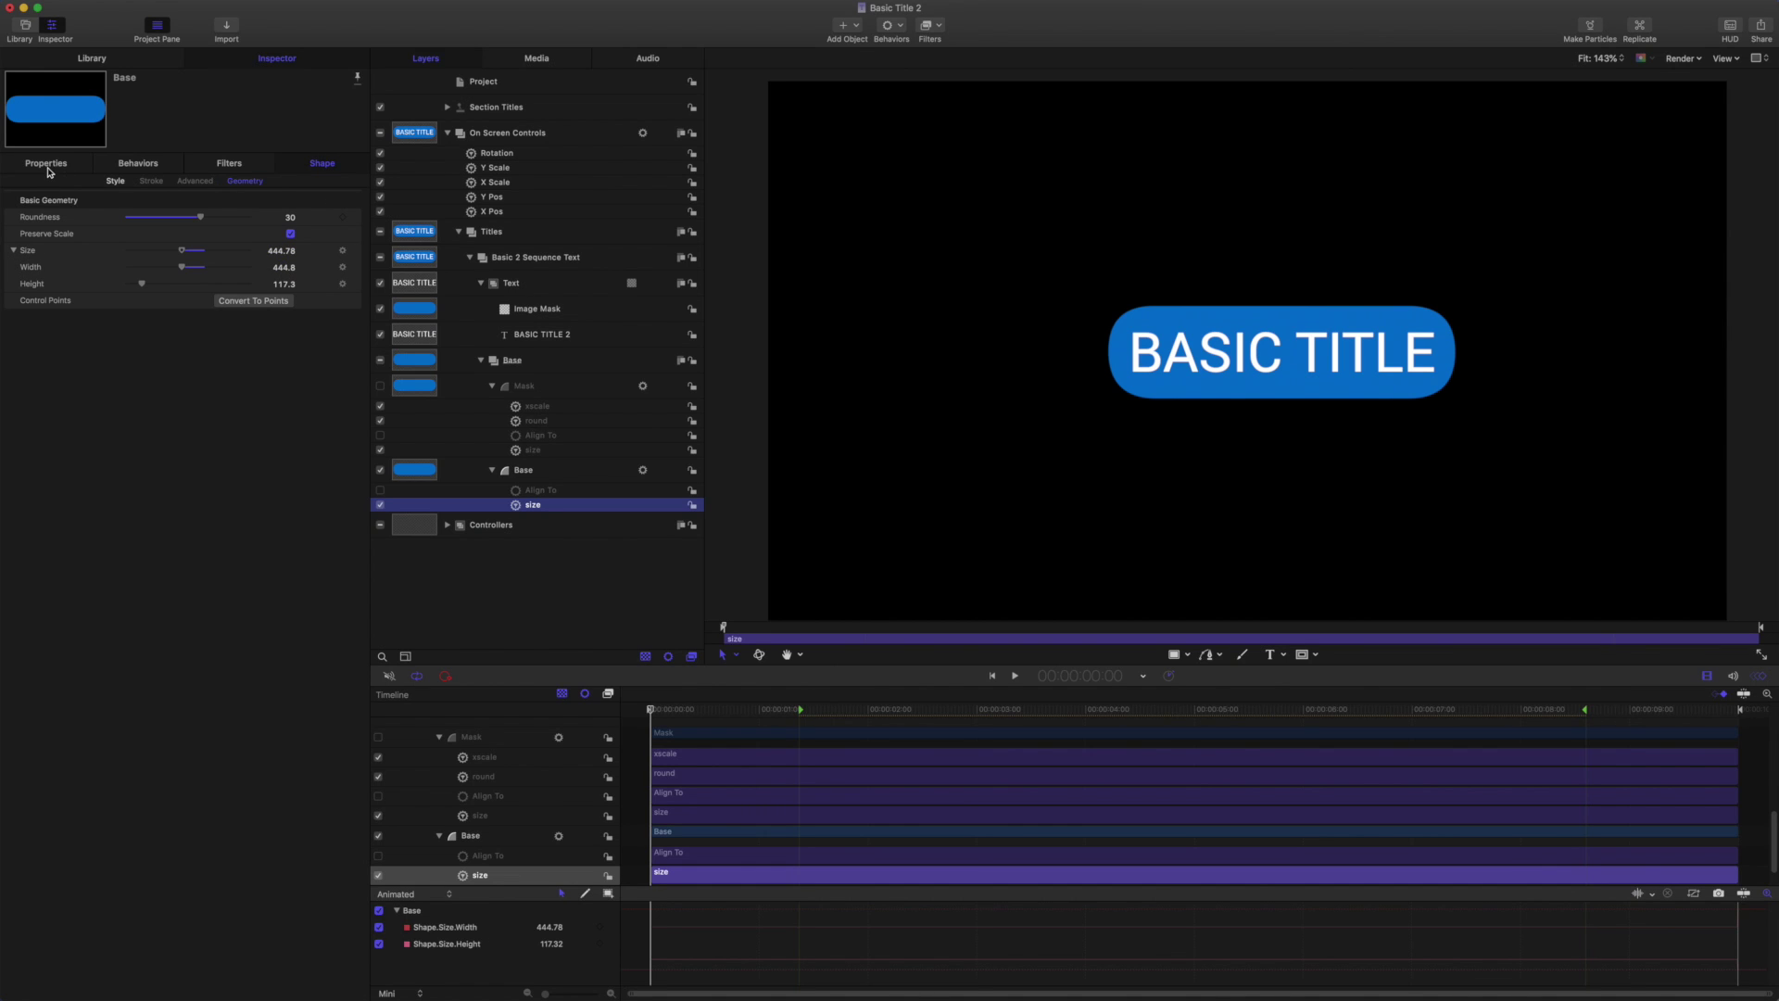
pyautogui.click(539, 476)
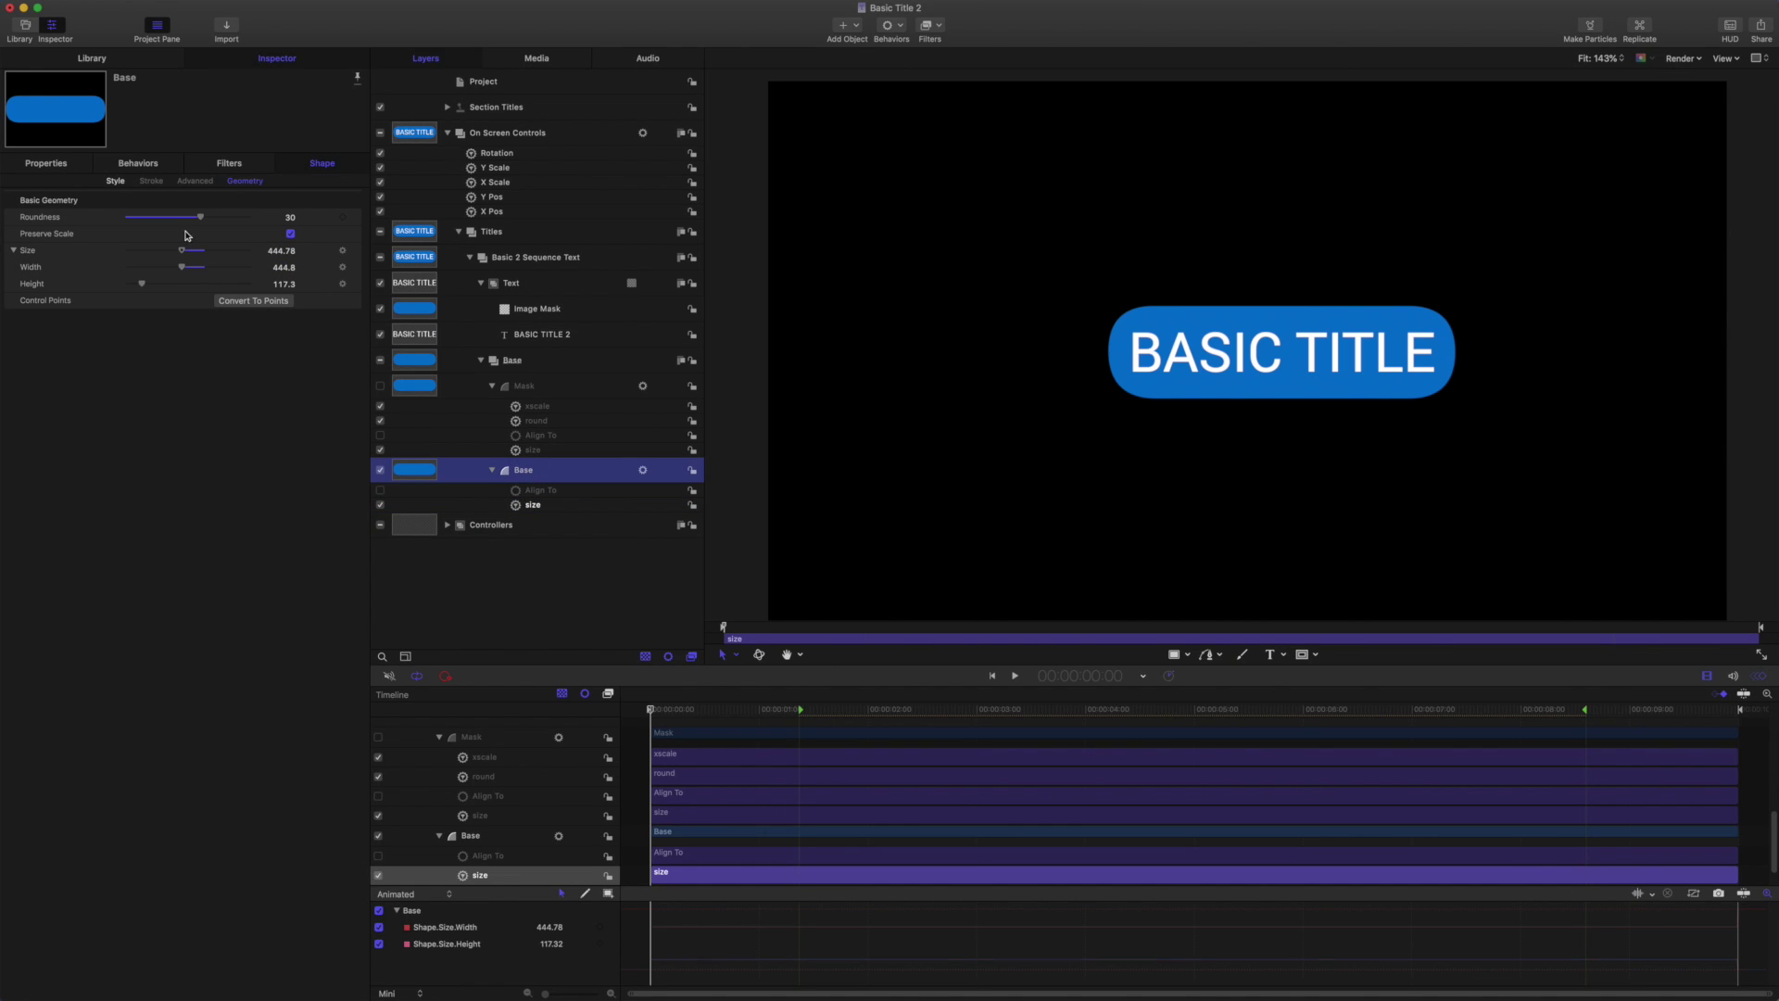
pyautogui.click(45, 164)
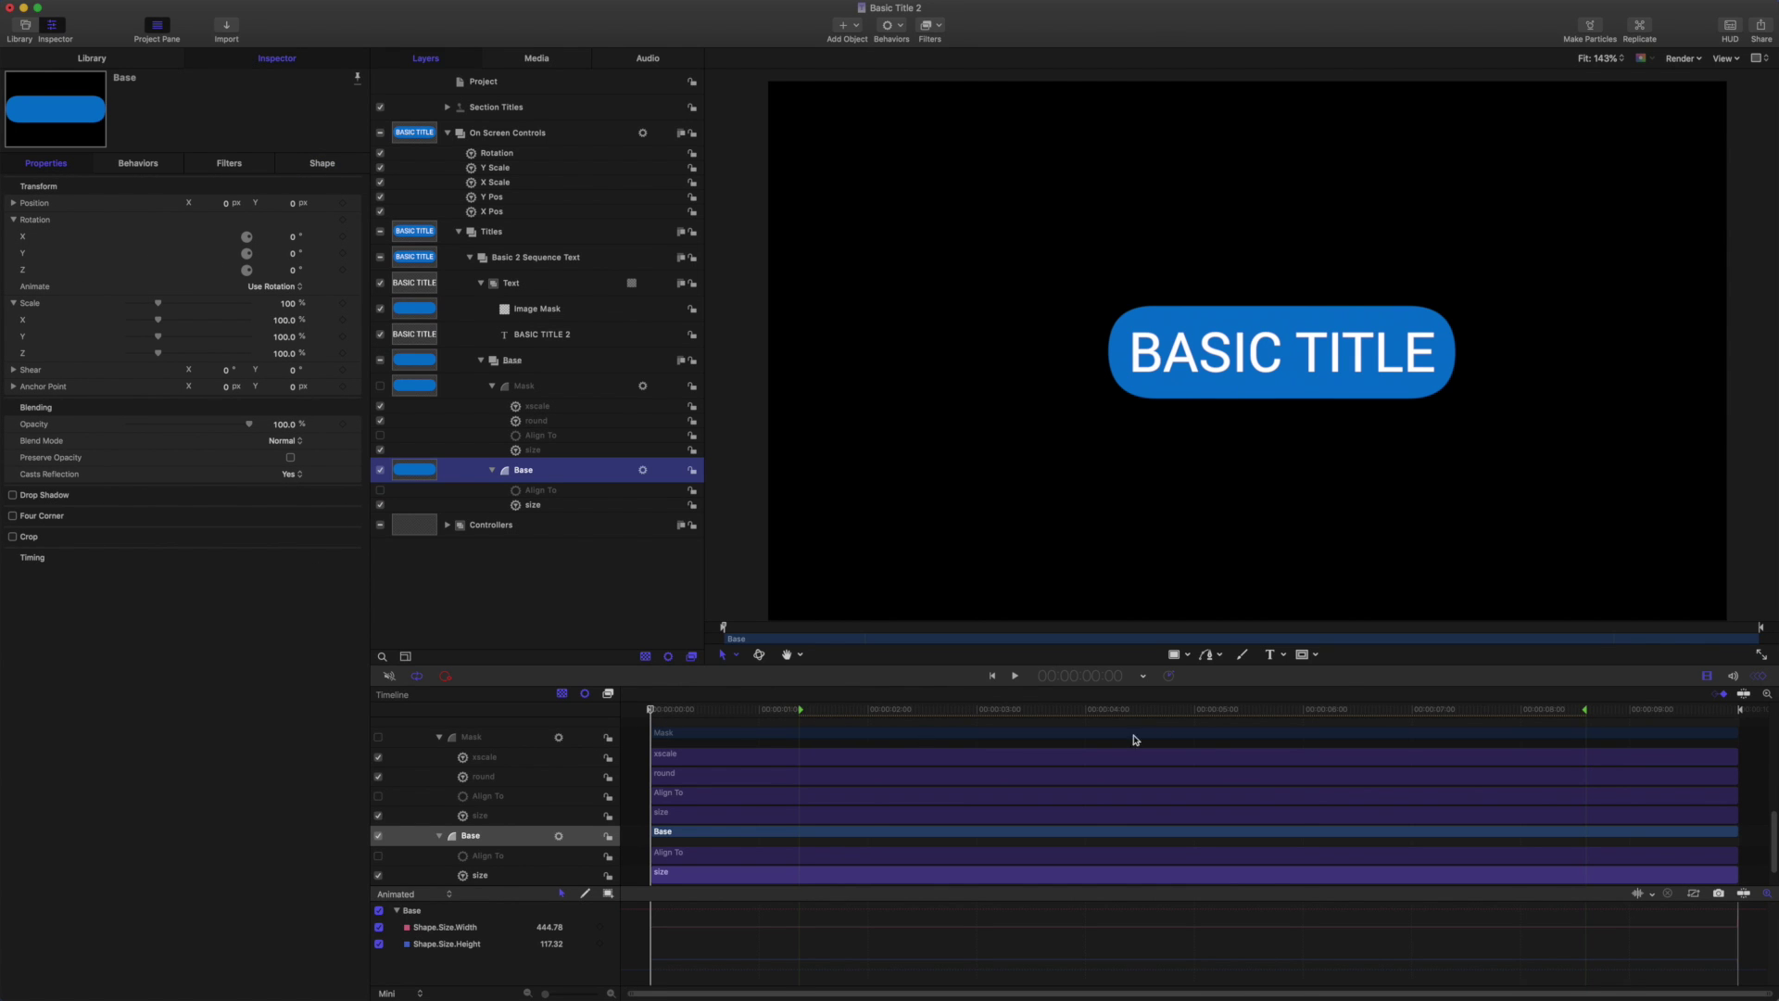
# - Move the playhead to 1:15 and mark the play range out there
pyautogui.click(1105, 681)
pyautogui.write('1')
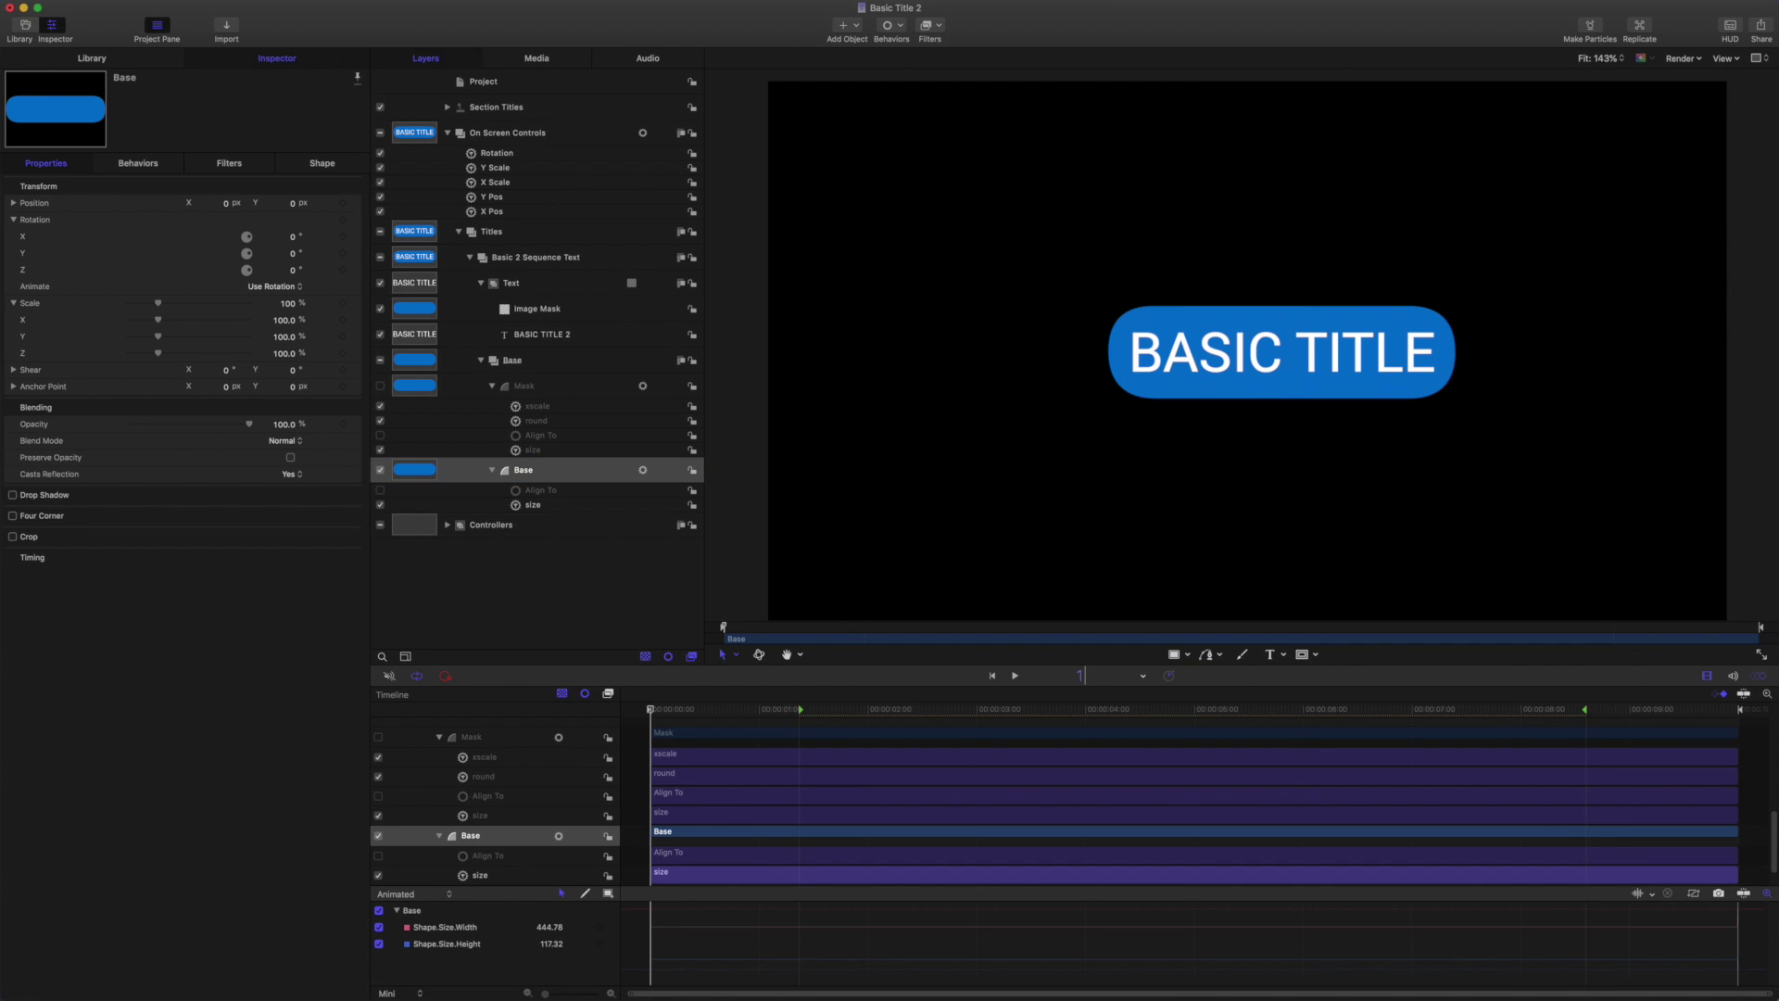
pyautogui.write('.15')
pyautogui.press('Return')
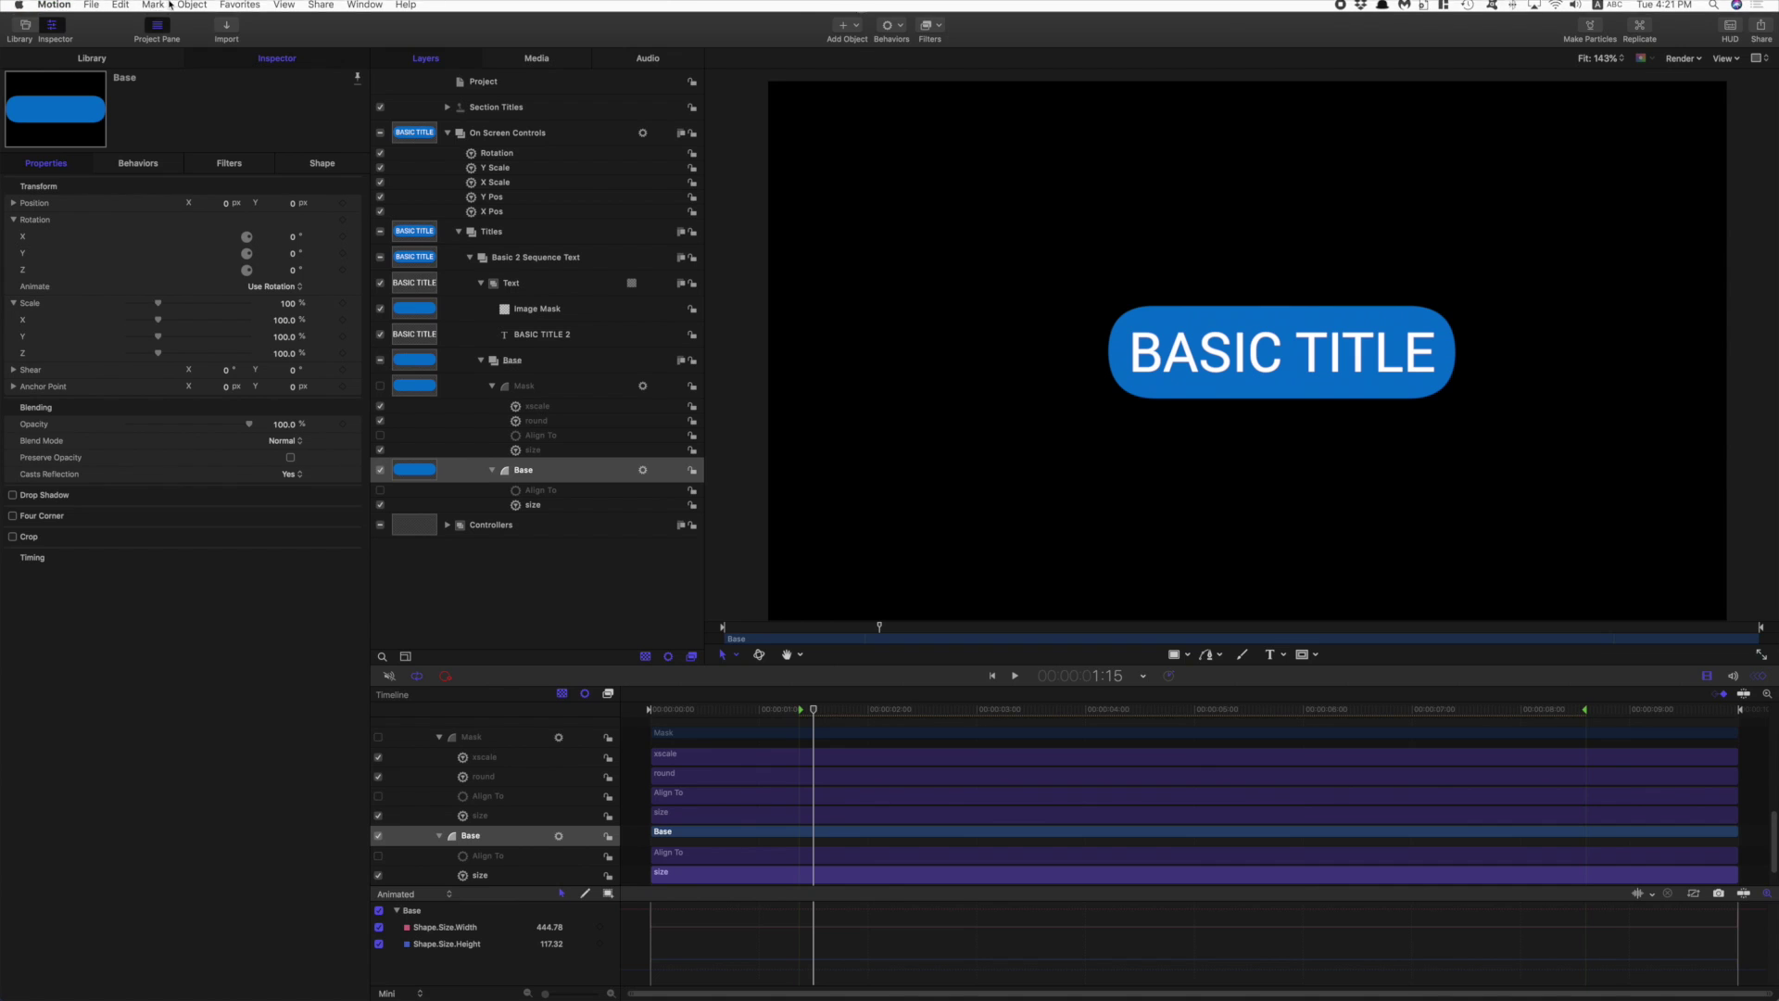
pyautogui.click(153, 8)
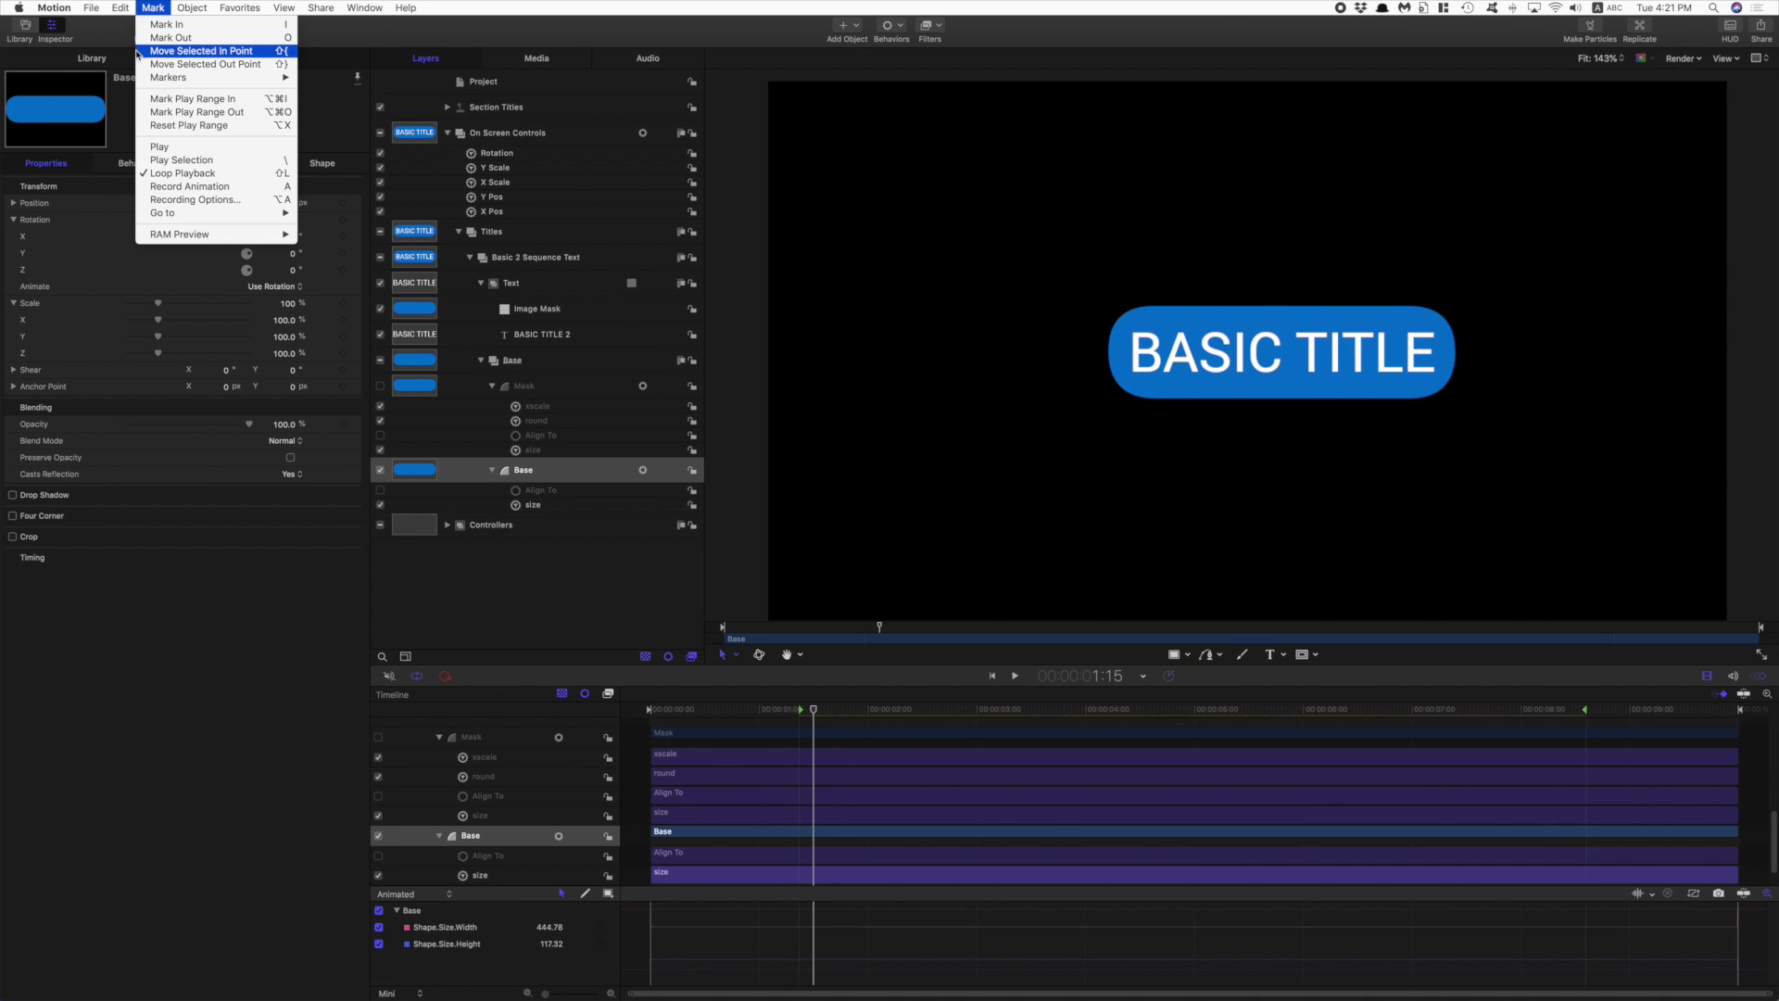
pyautogui.click(168, 112)
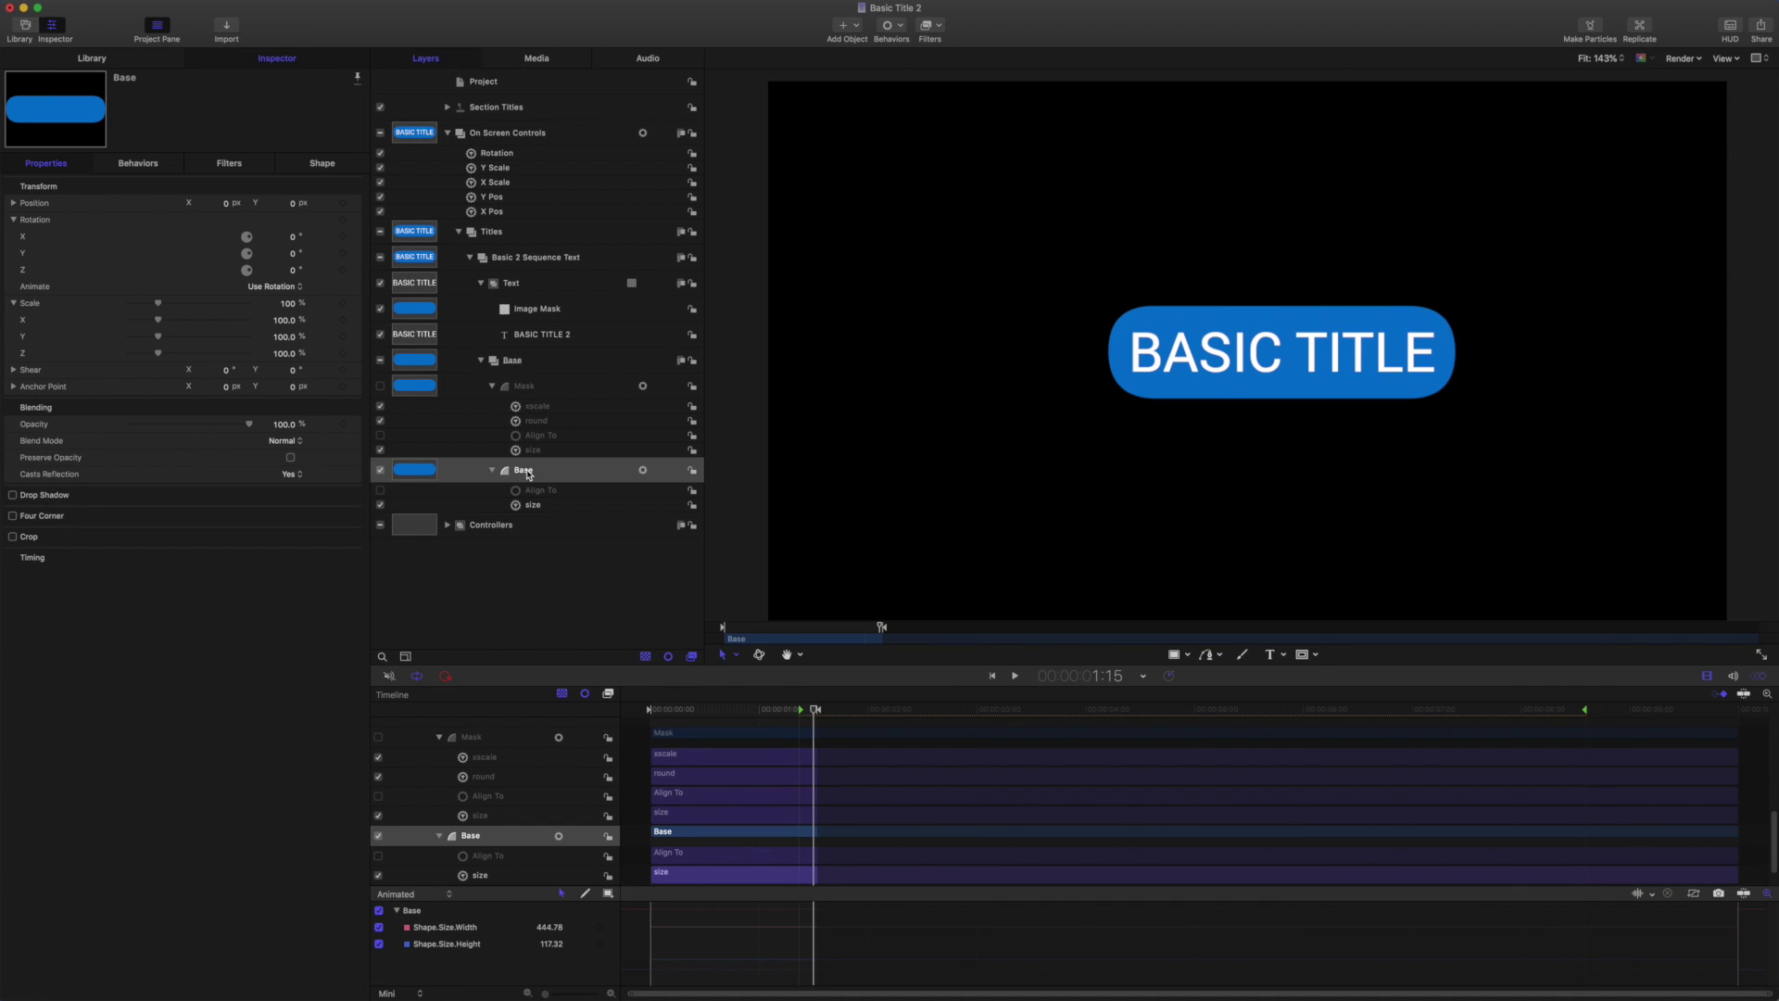
# - Keyframe Base's Scale X at frames 0 and 20, with the starting value set to 0%
pyautogui.click(993, 677)
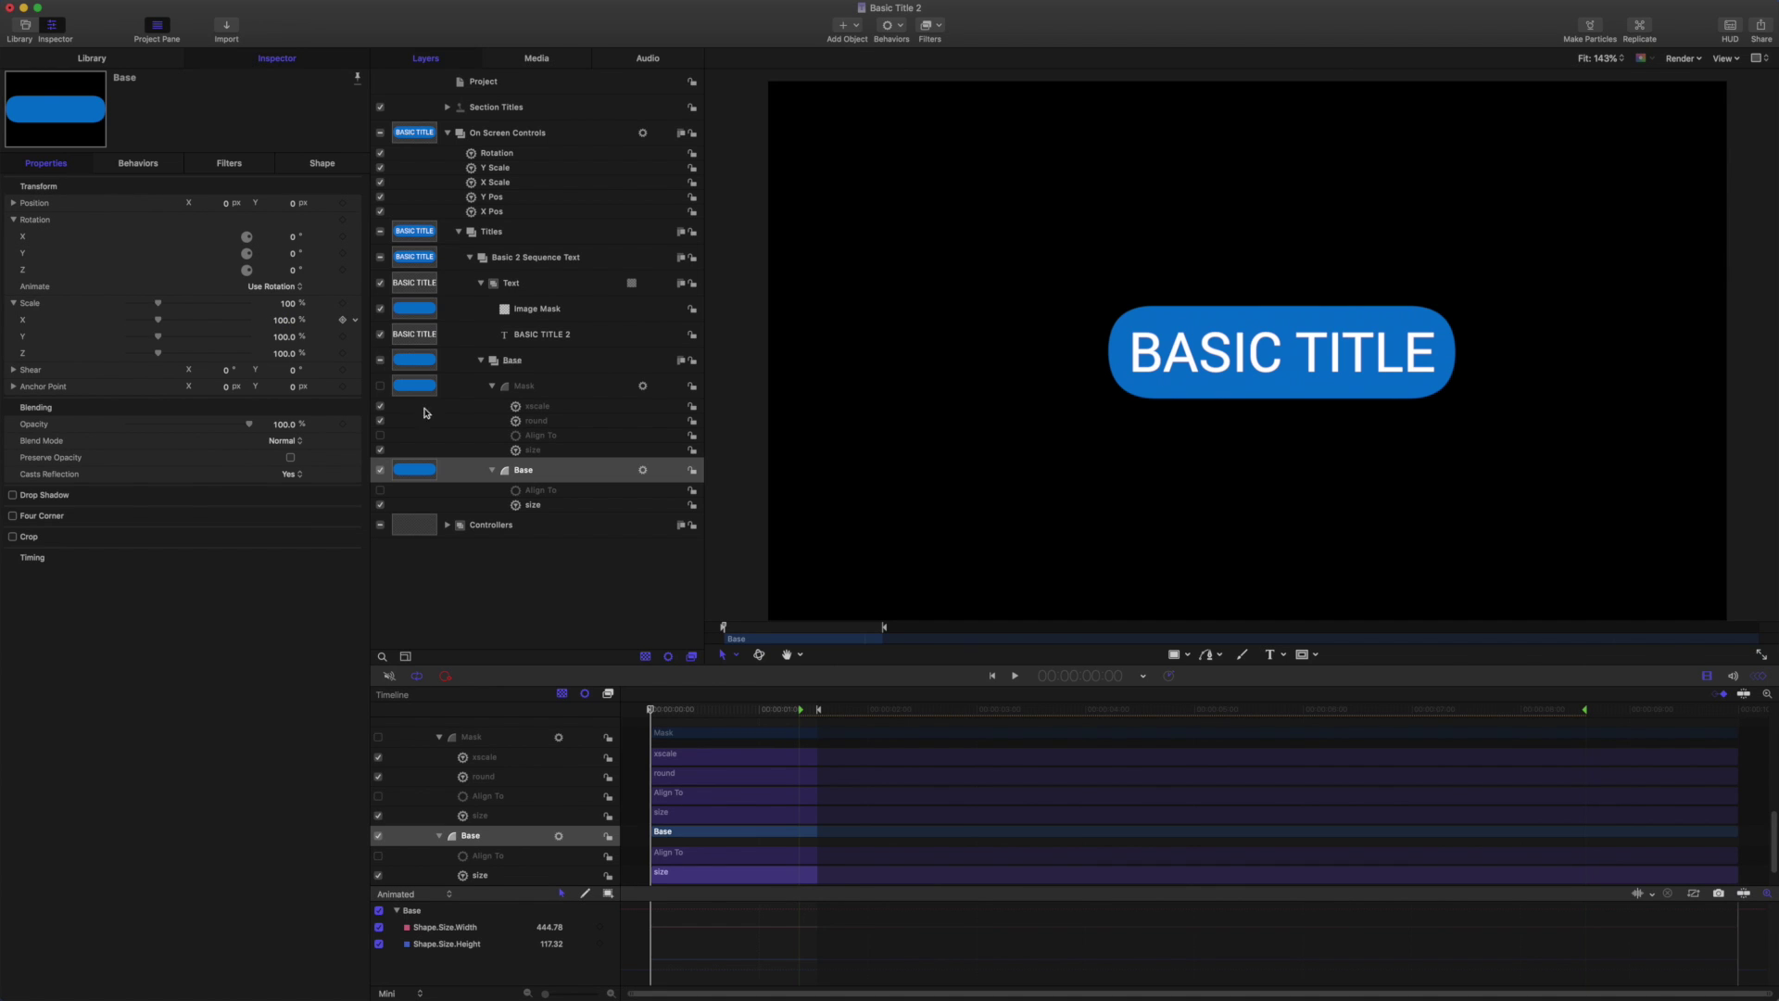
pyautogui.hotkey('ctrl', 'k')
pyautogui.click(1109, 678)
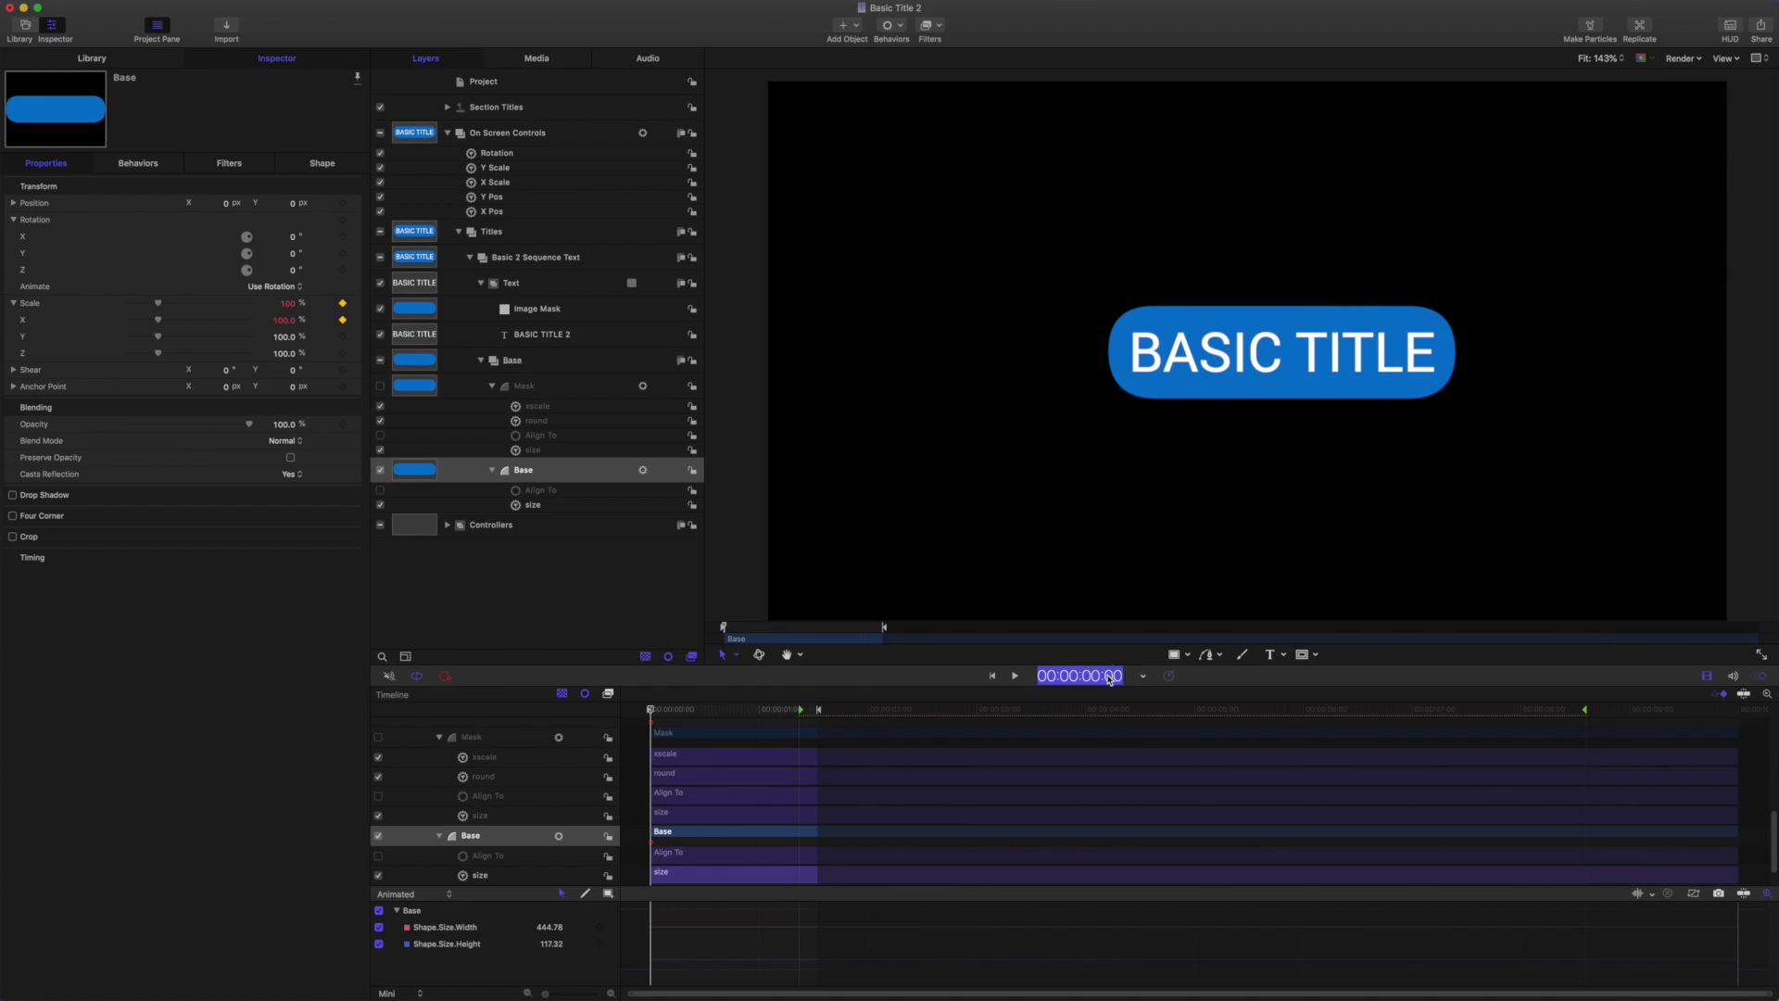
pyautogui.write('20')
pyautogui.press('Return')
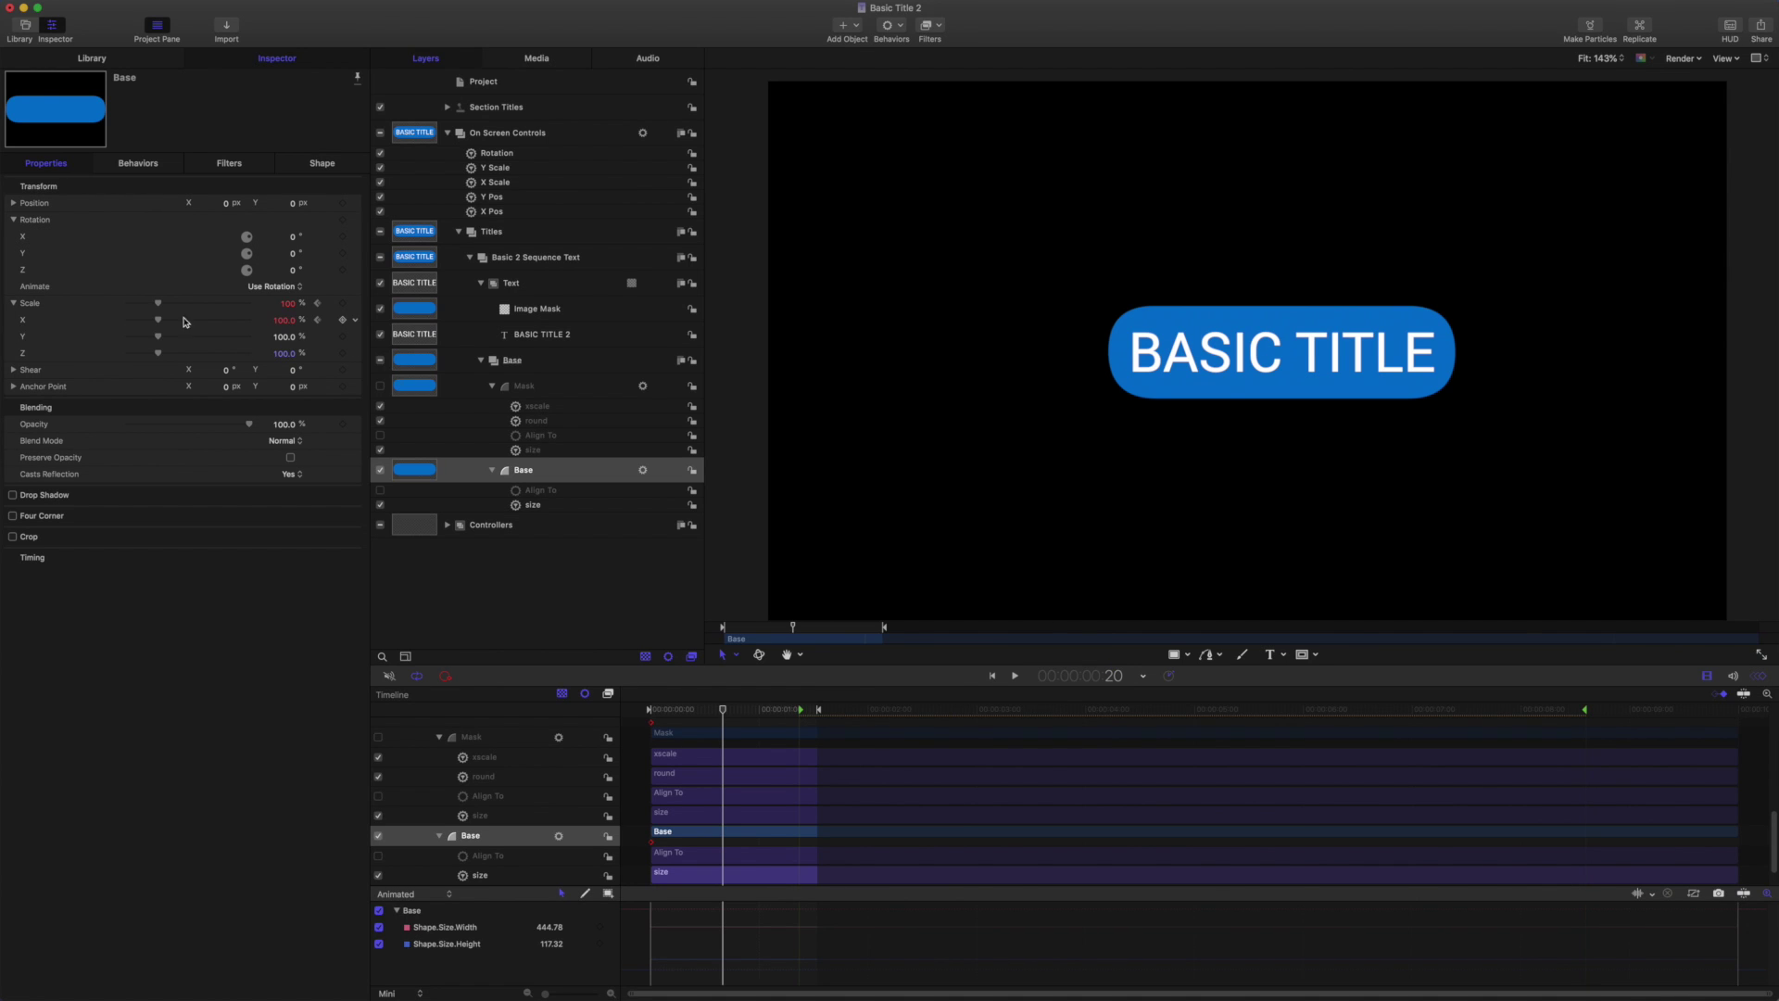
pyautogui.click(343, 320)
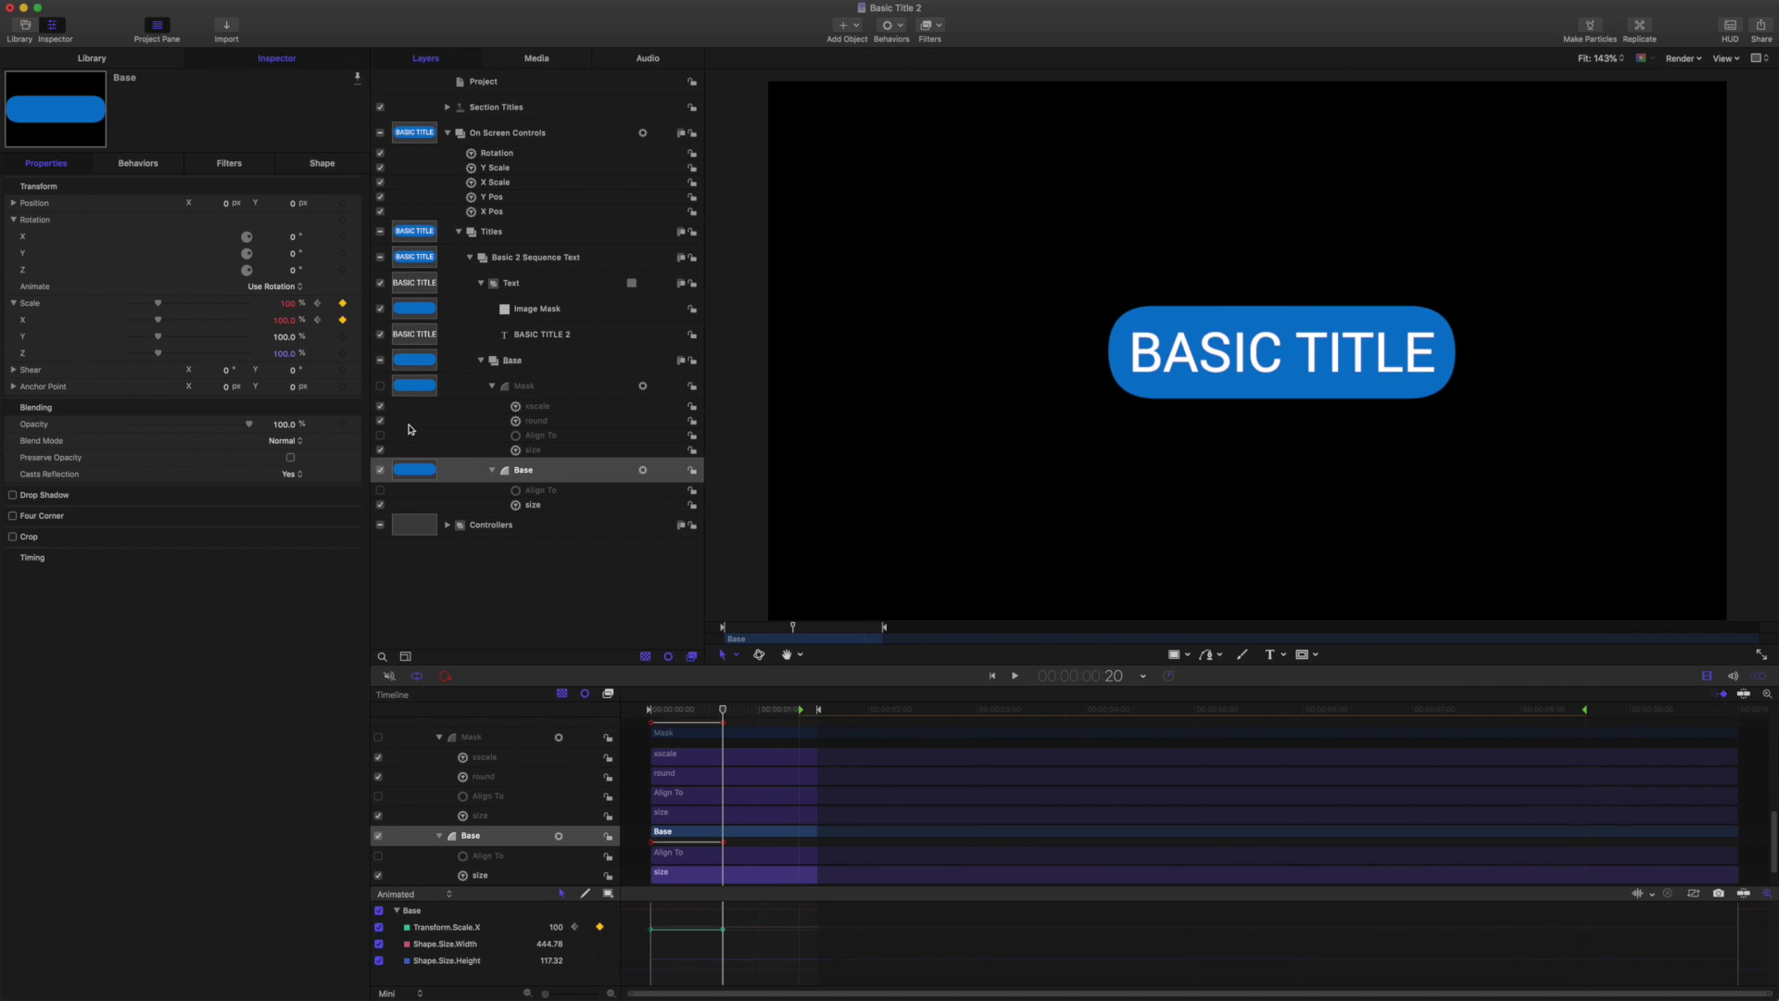
pyautogui.press('Home')
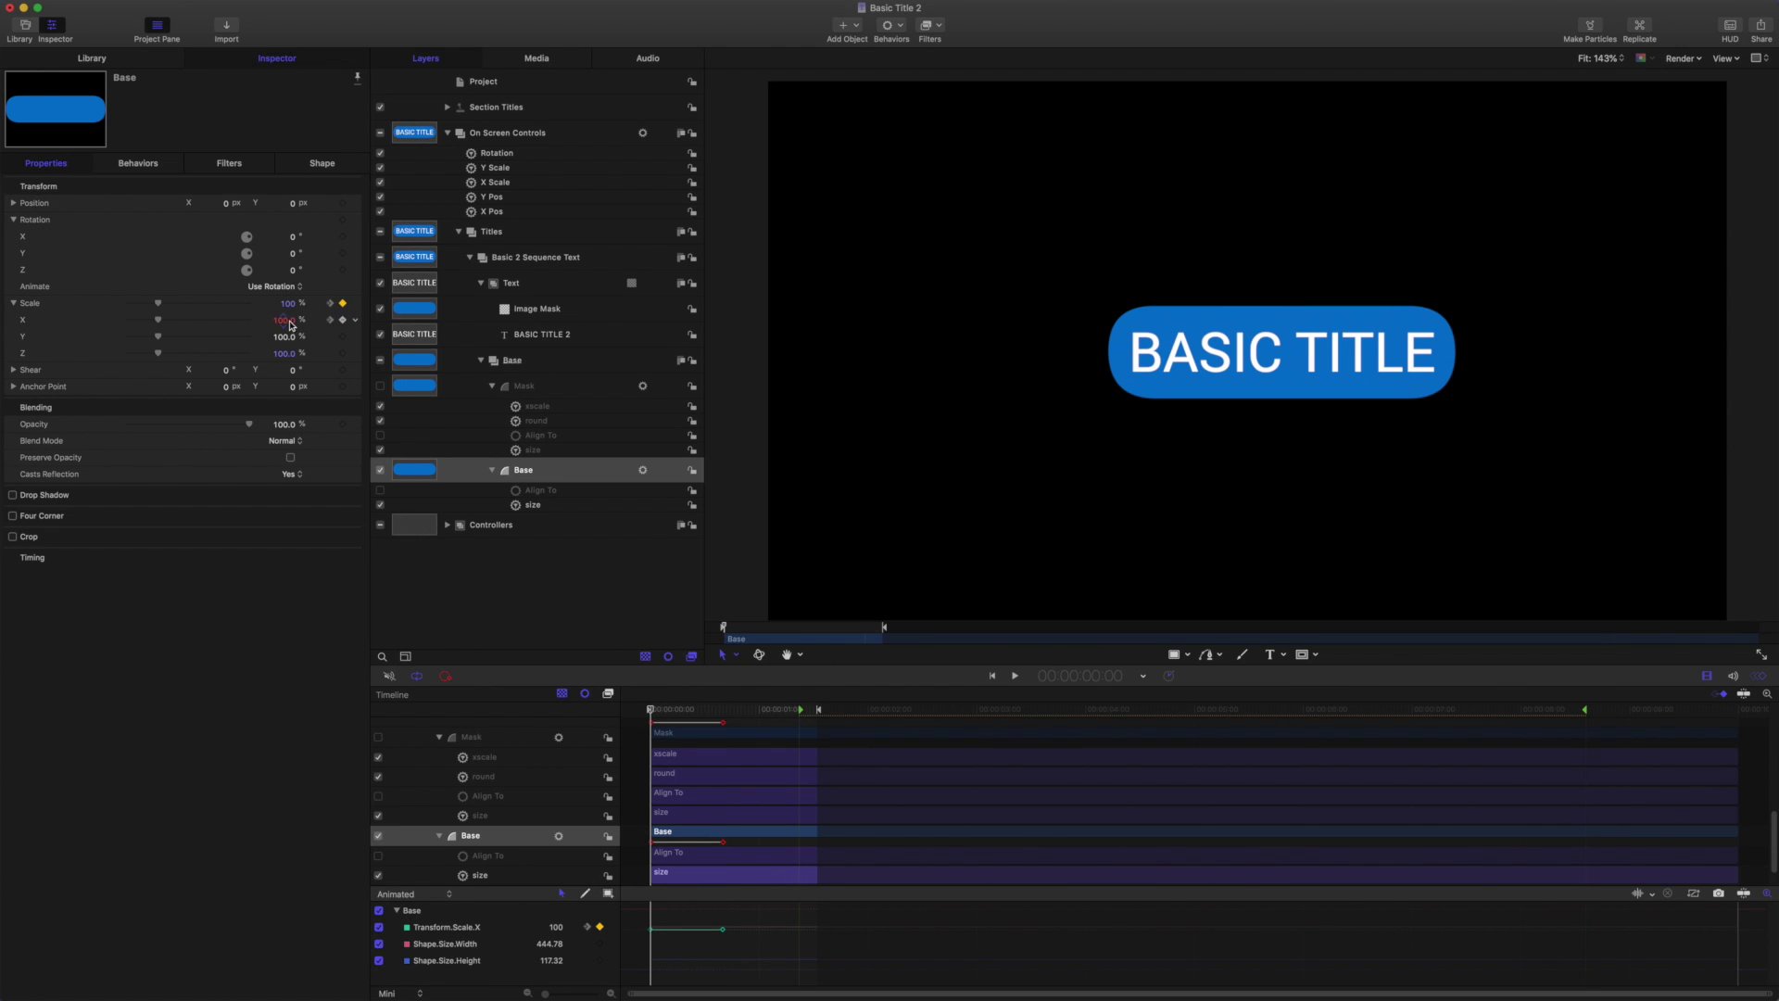
pyautogui.doubleClick(288, 321)
pyautogui.write('0')
pyautogui.press('Return')
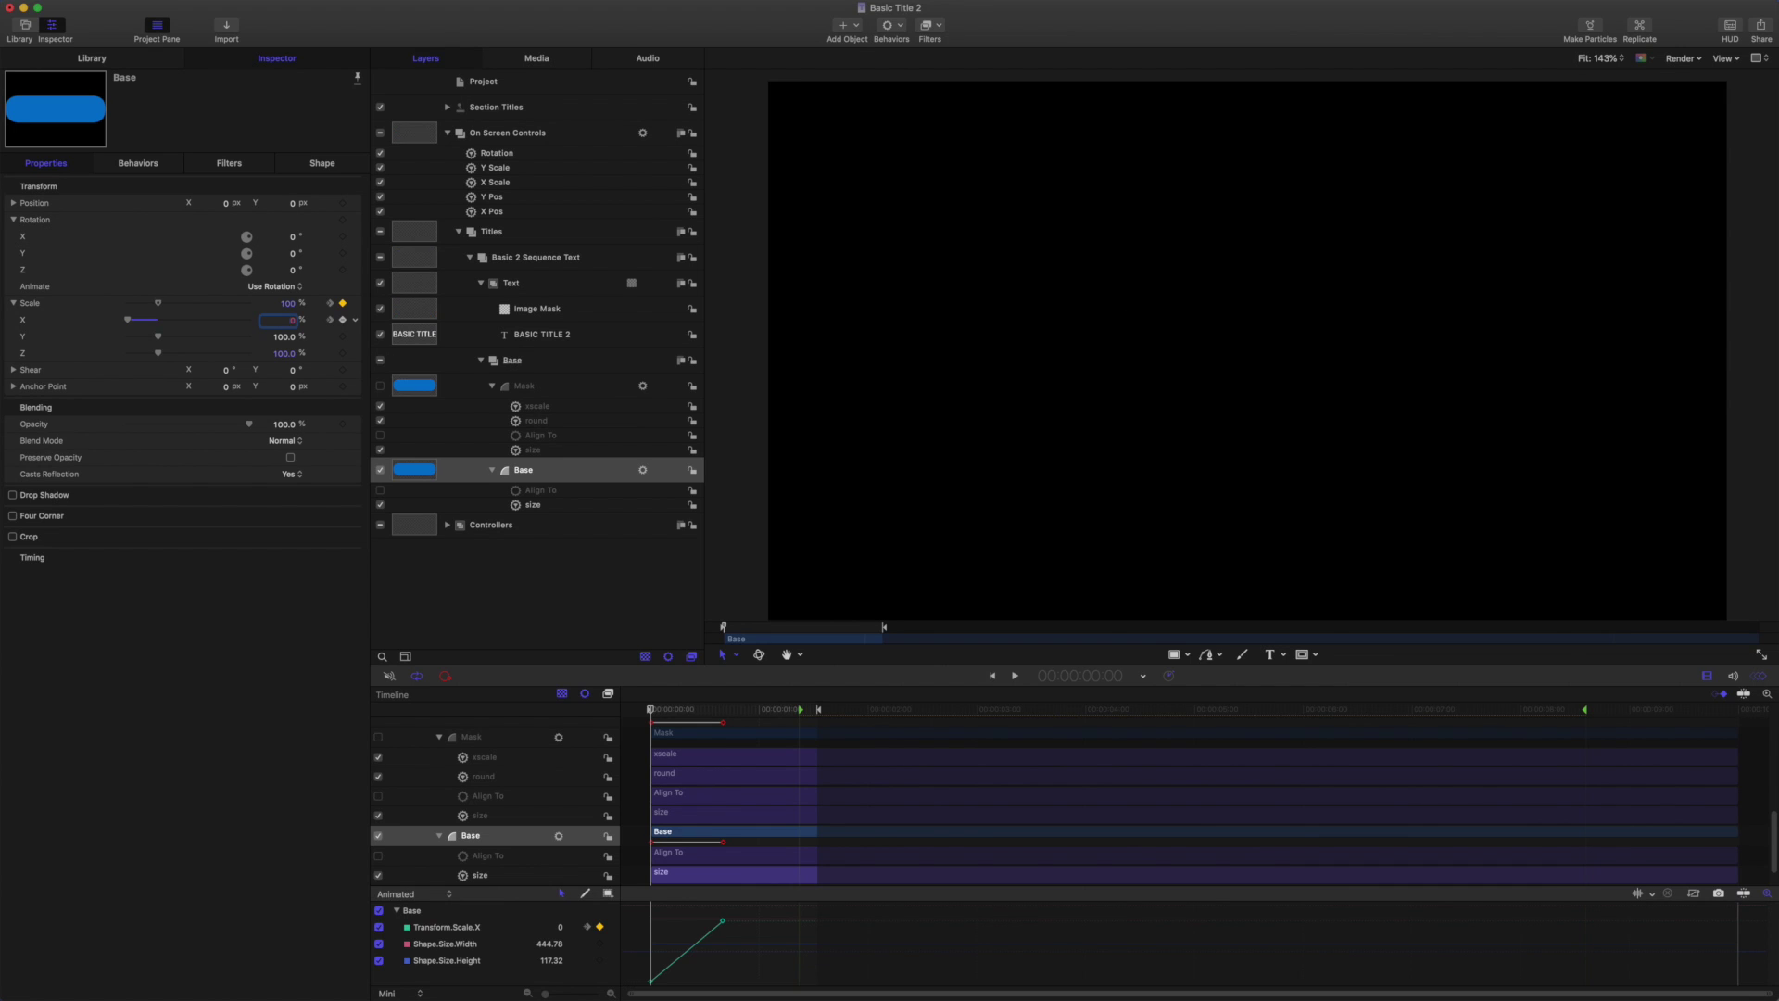
# - Give the Scale X keyframe ease interpolation with a steeper Bezier handle, and preview the playback
pyautogui.click(639, 924)
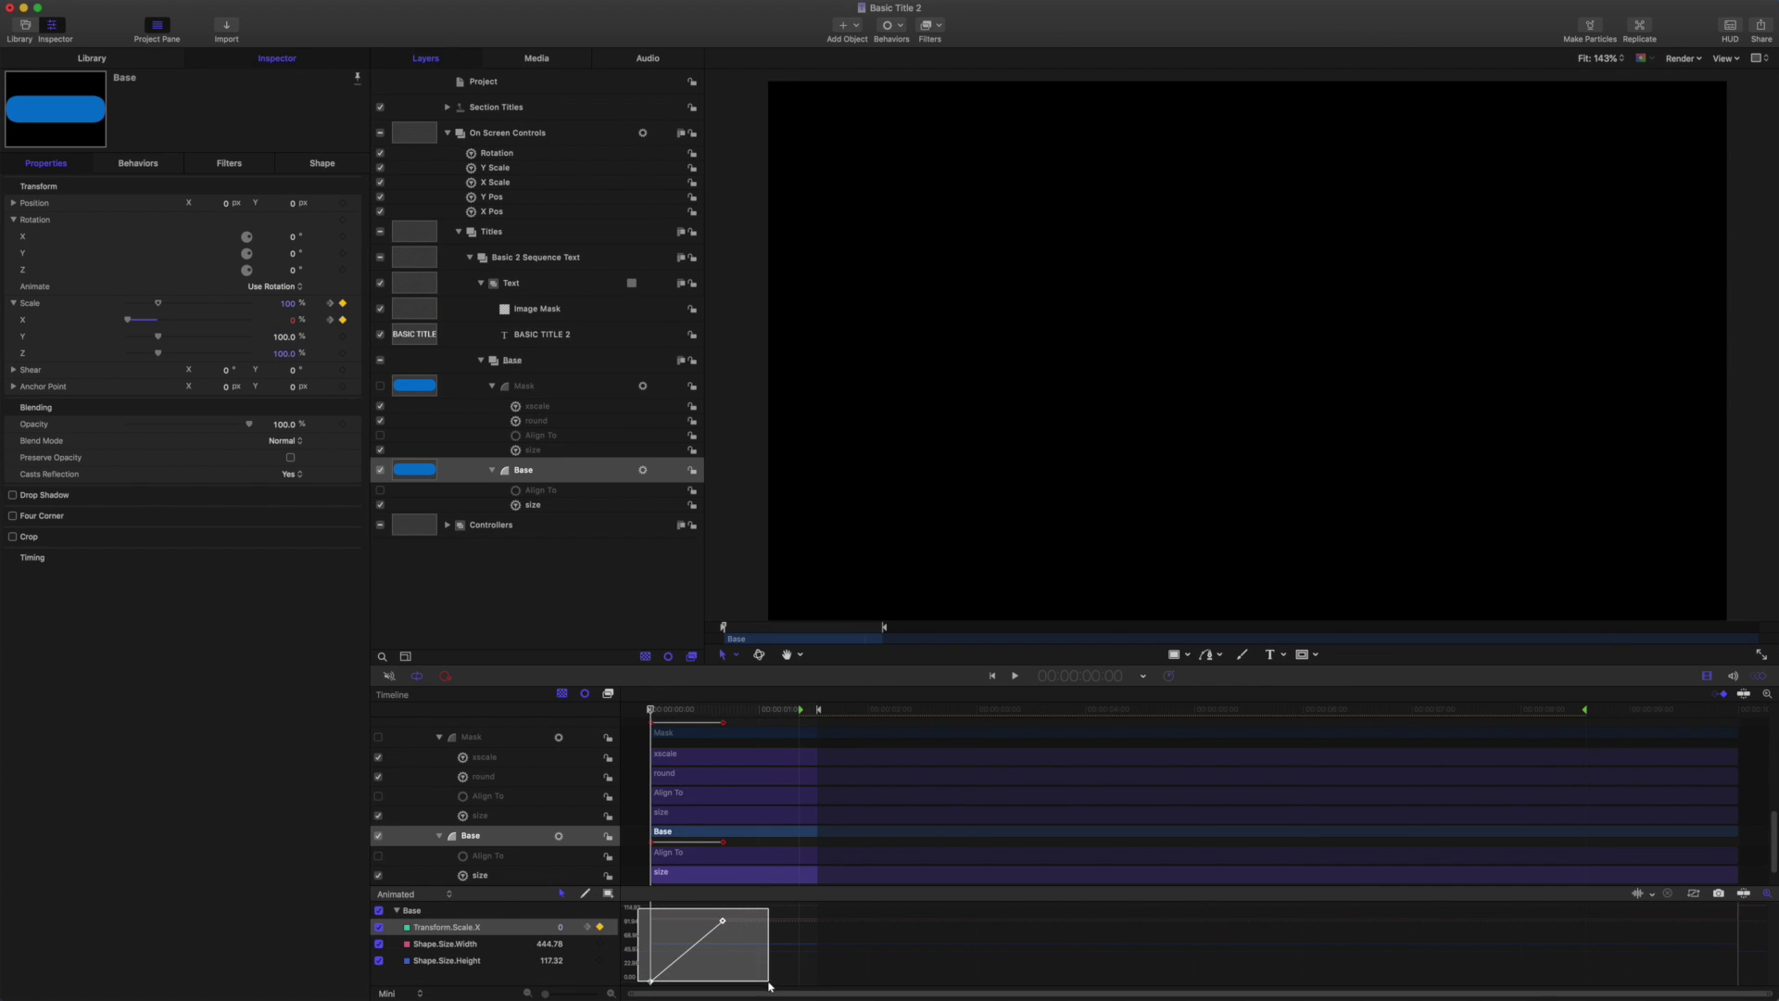
pyautogui.rightClick(723, 922)
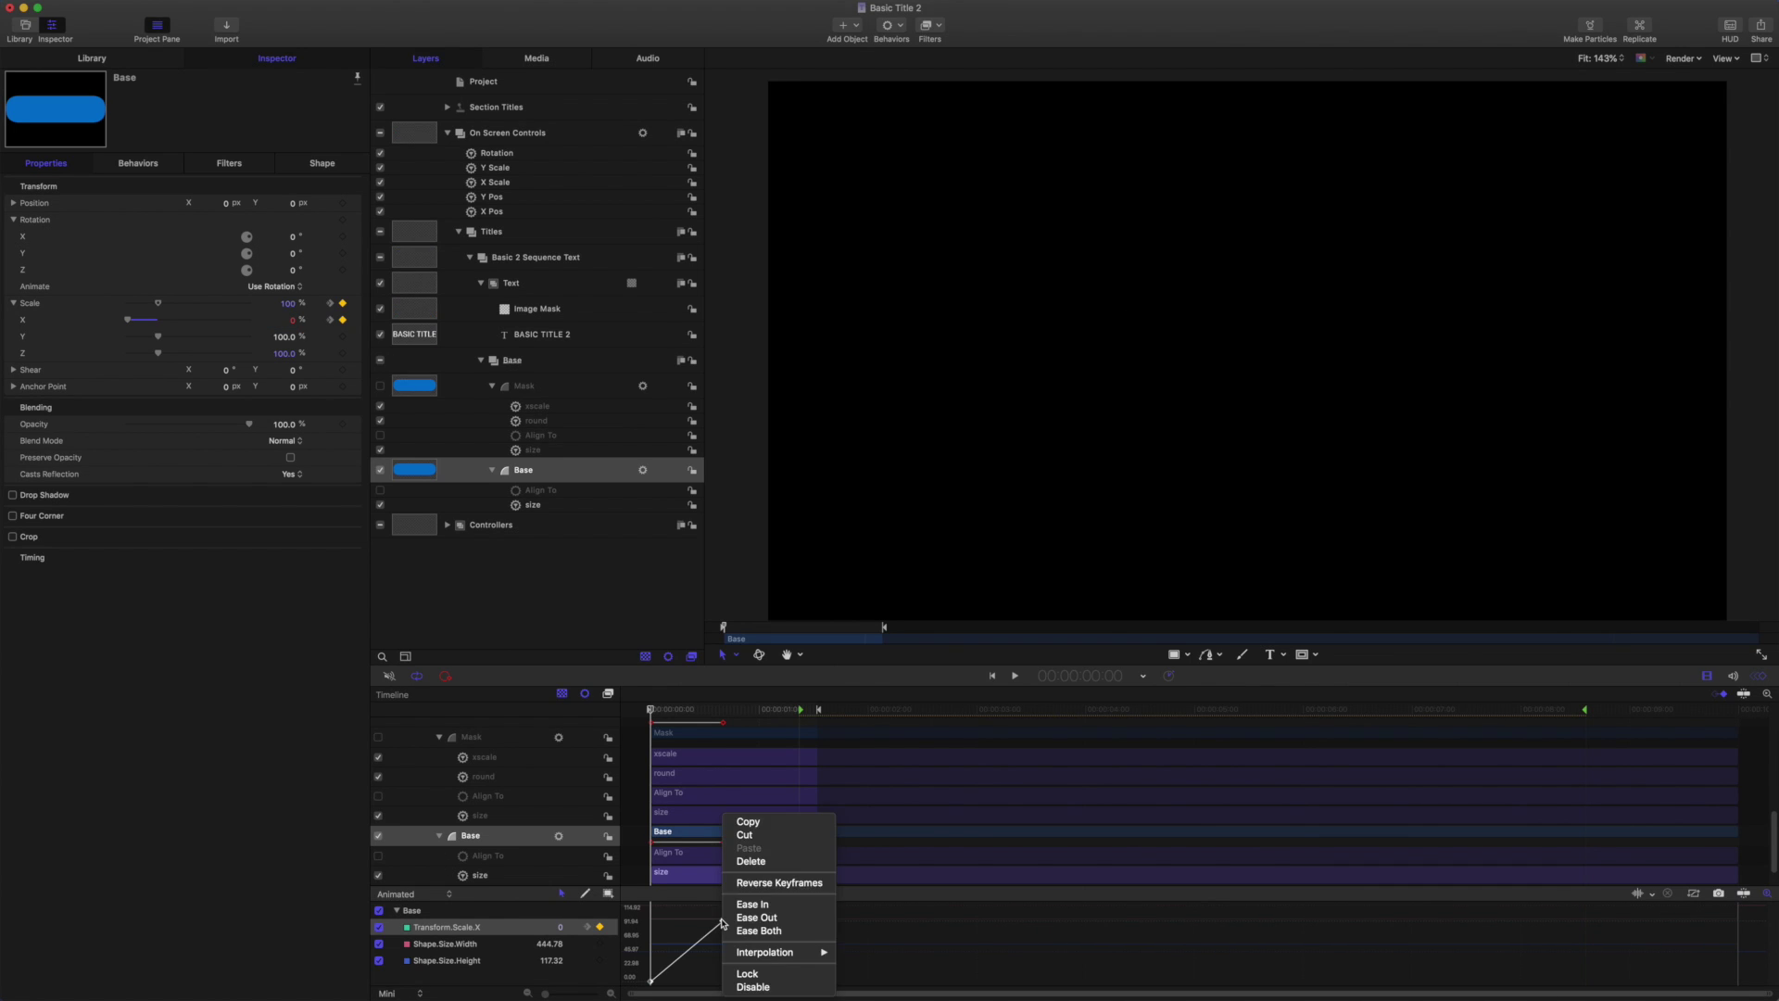
pyautogui.moveTo(755, 952)
pyautogui.click(874, 951)
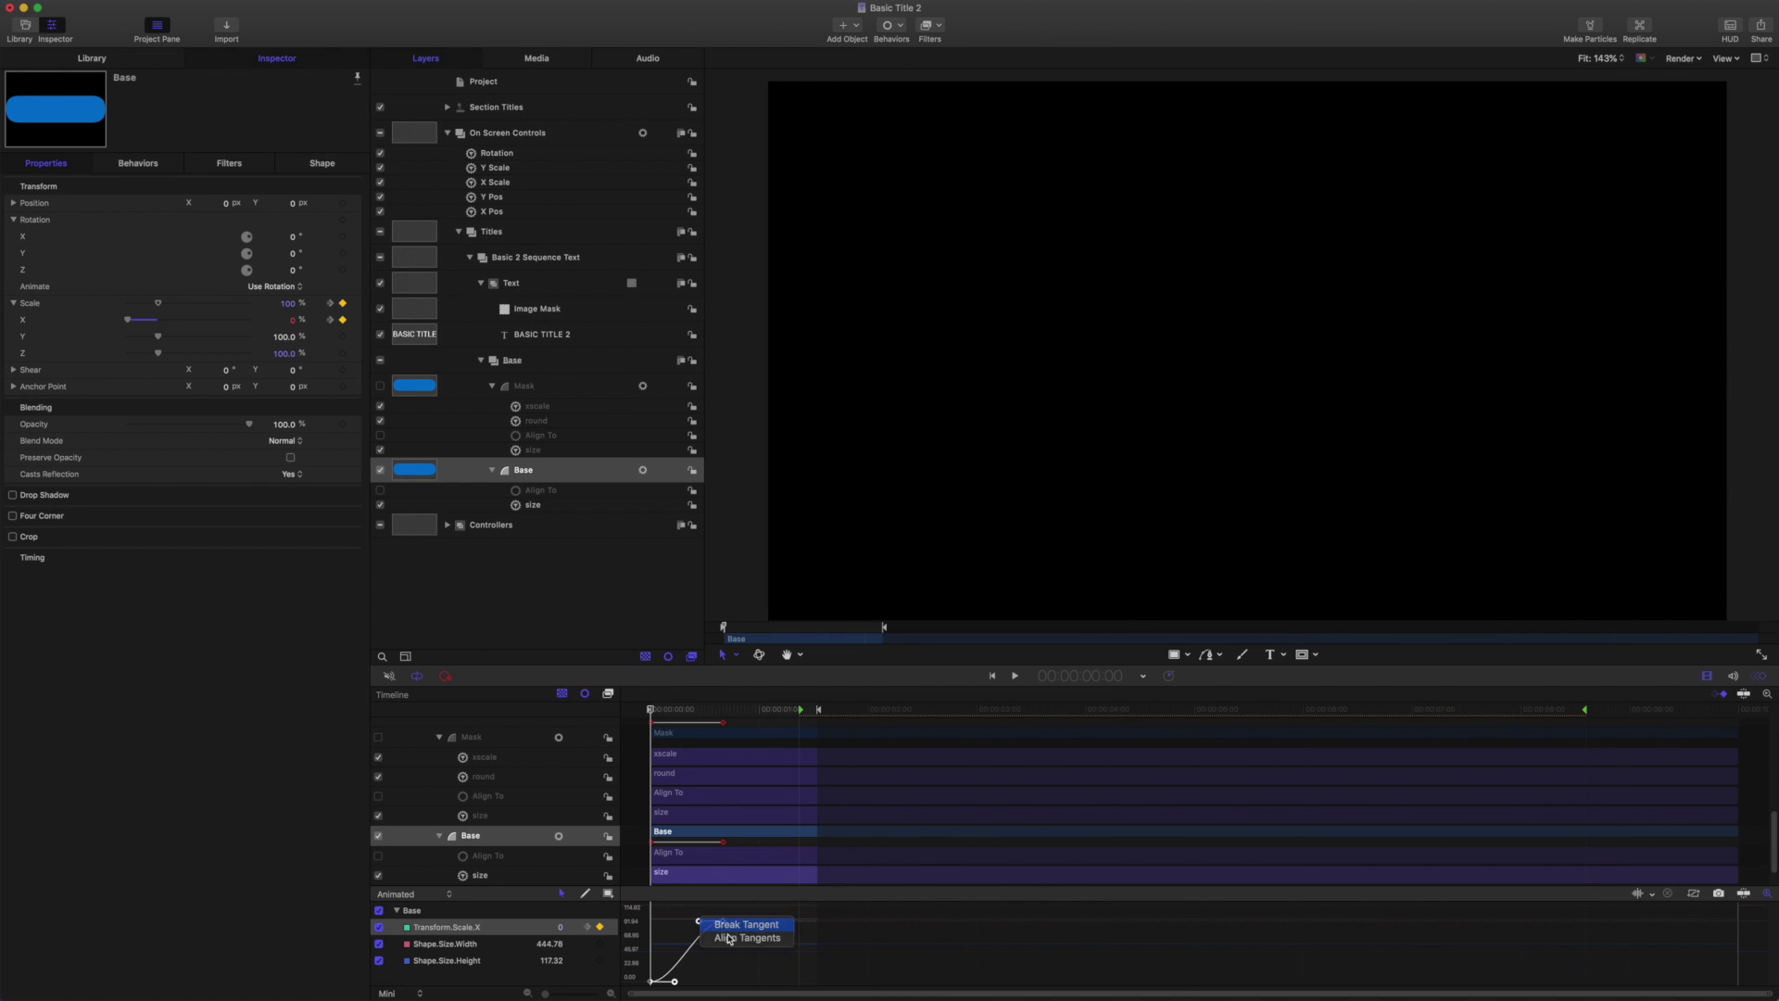
pyautogui.moveTo(699, 920); pyautogui.dragTo(655, 923)
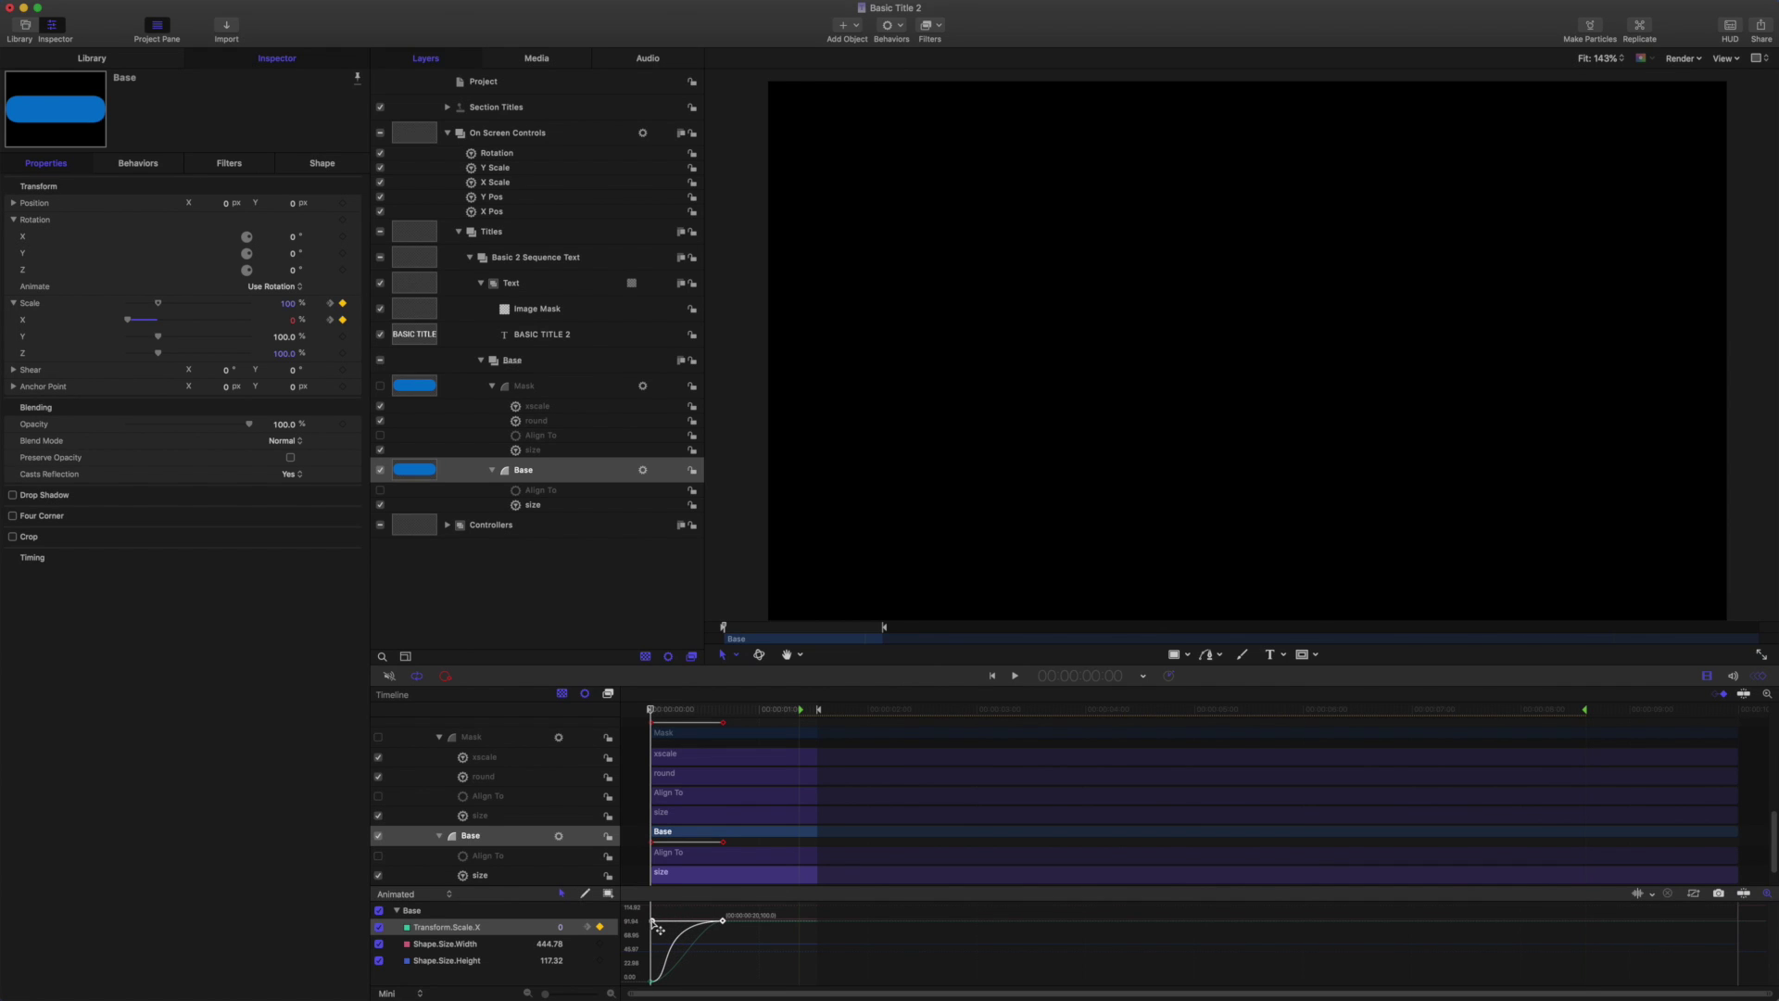
pyautogui.click(1016, 677)
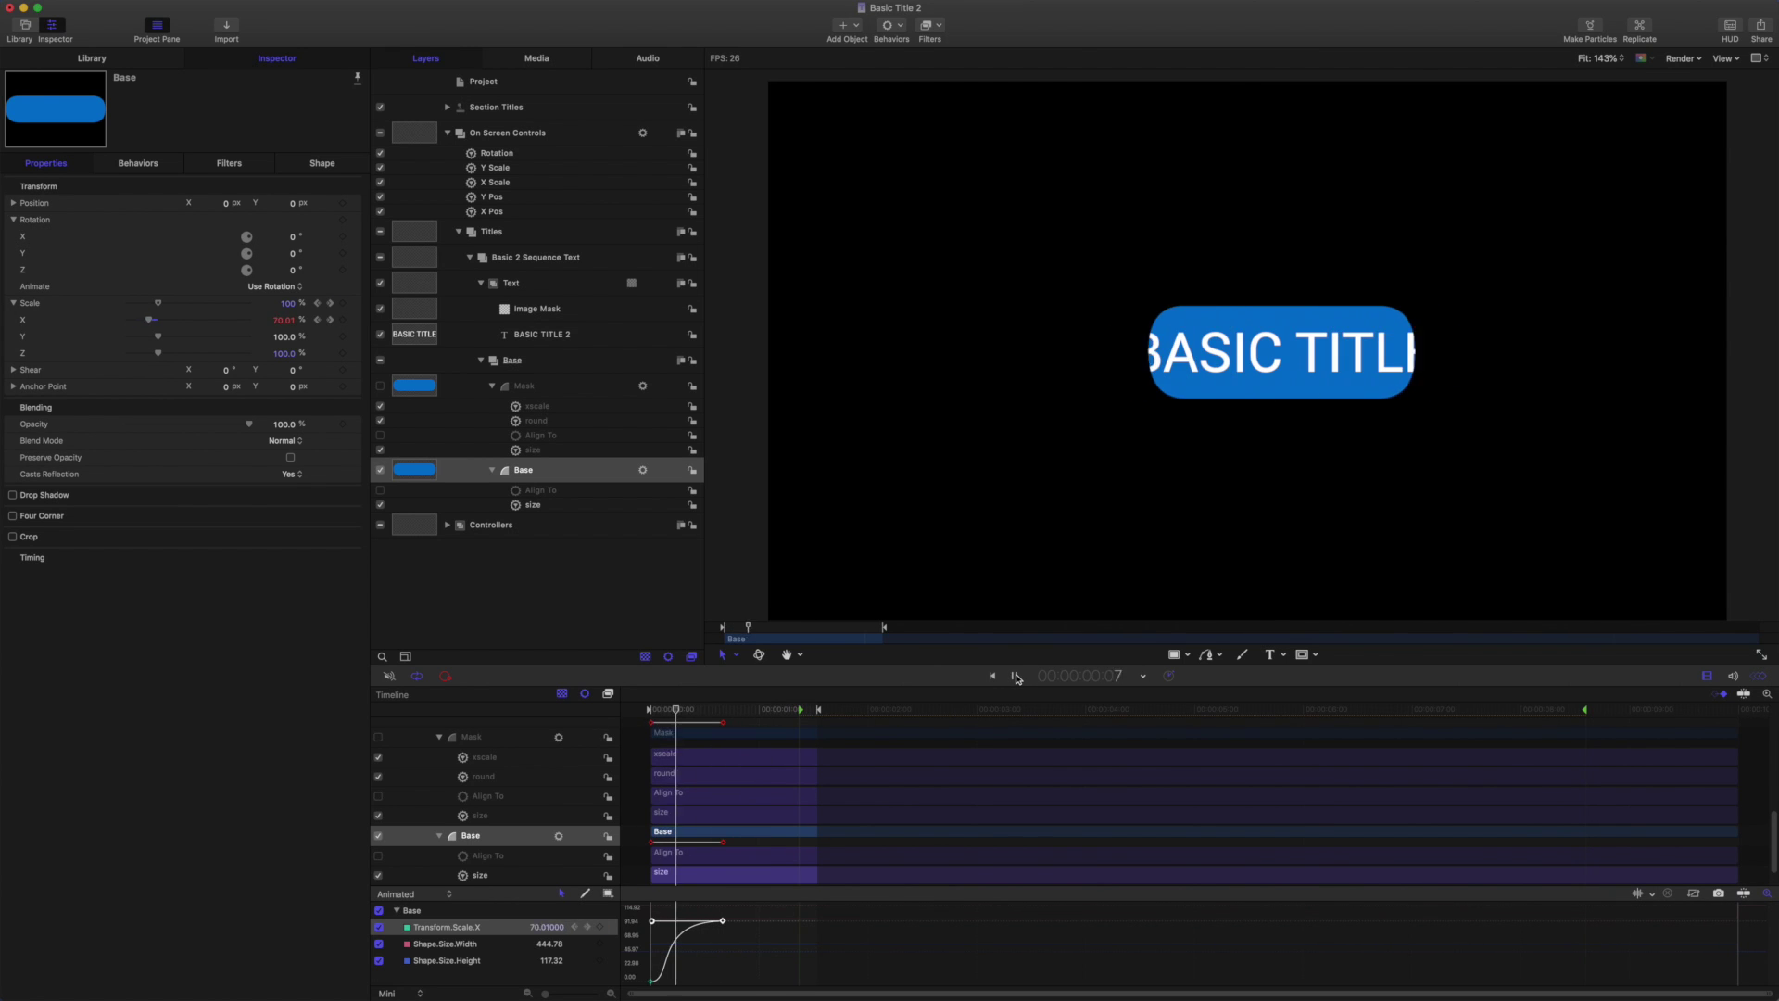
pyautogui.click(1017, 678)
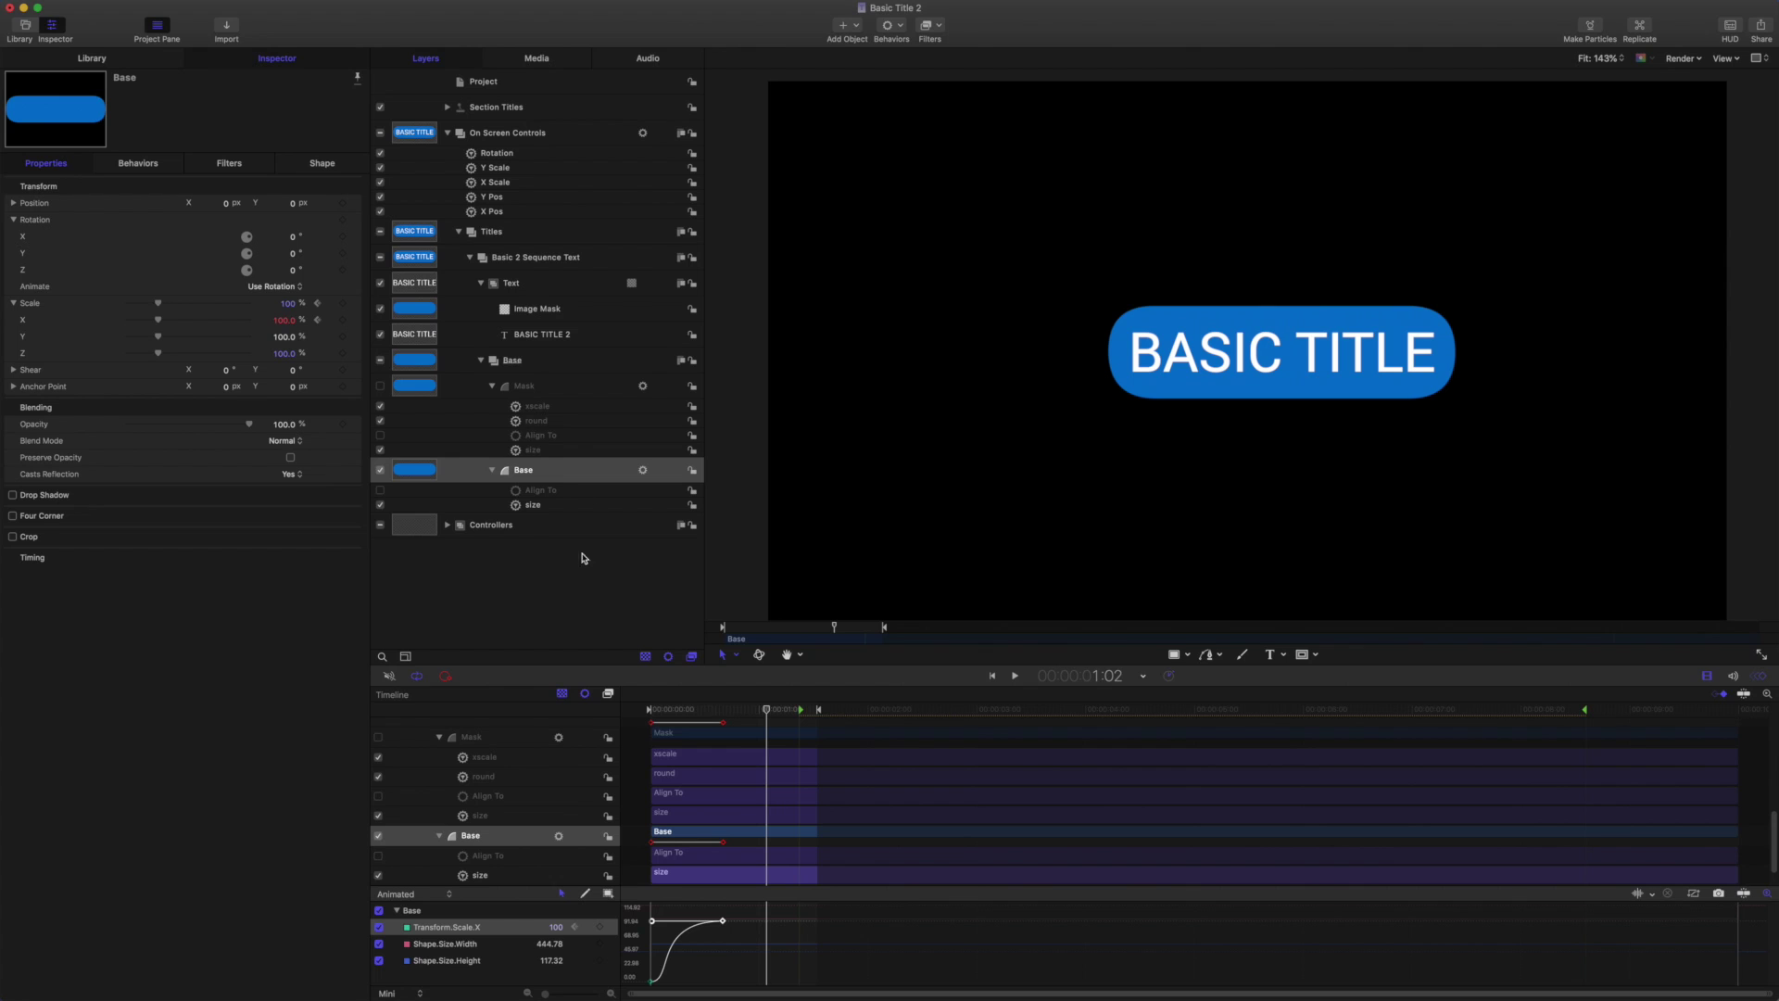
# - Tick the Align To behaviours under Mask and Base, and select the BASIC TITLE 2 layer
pyautogui.click(380, 436)
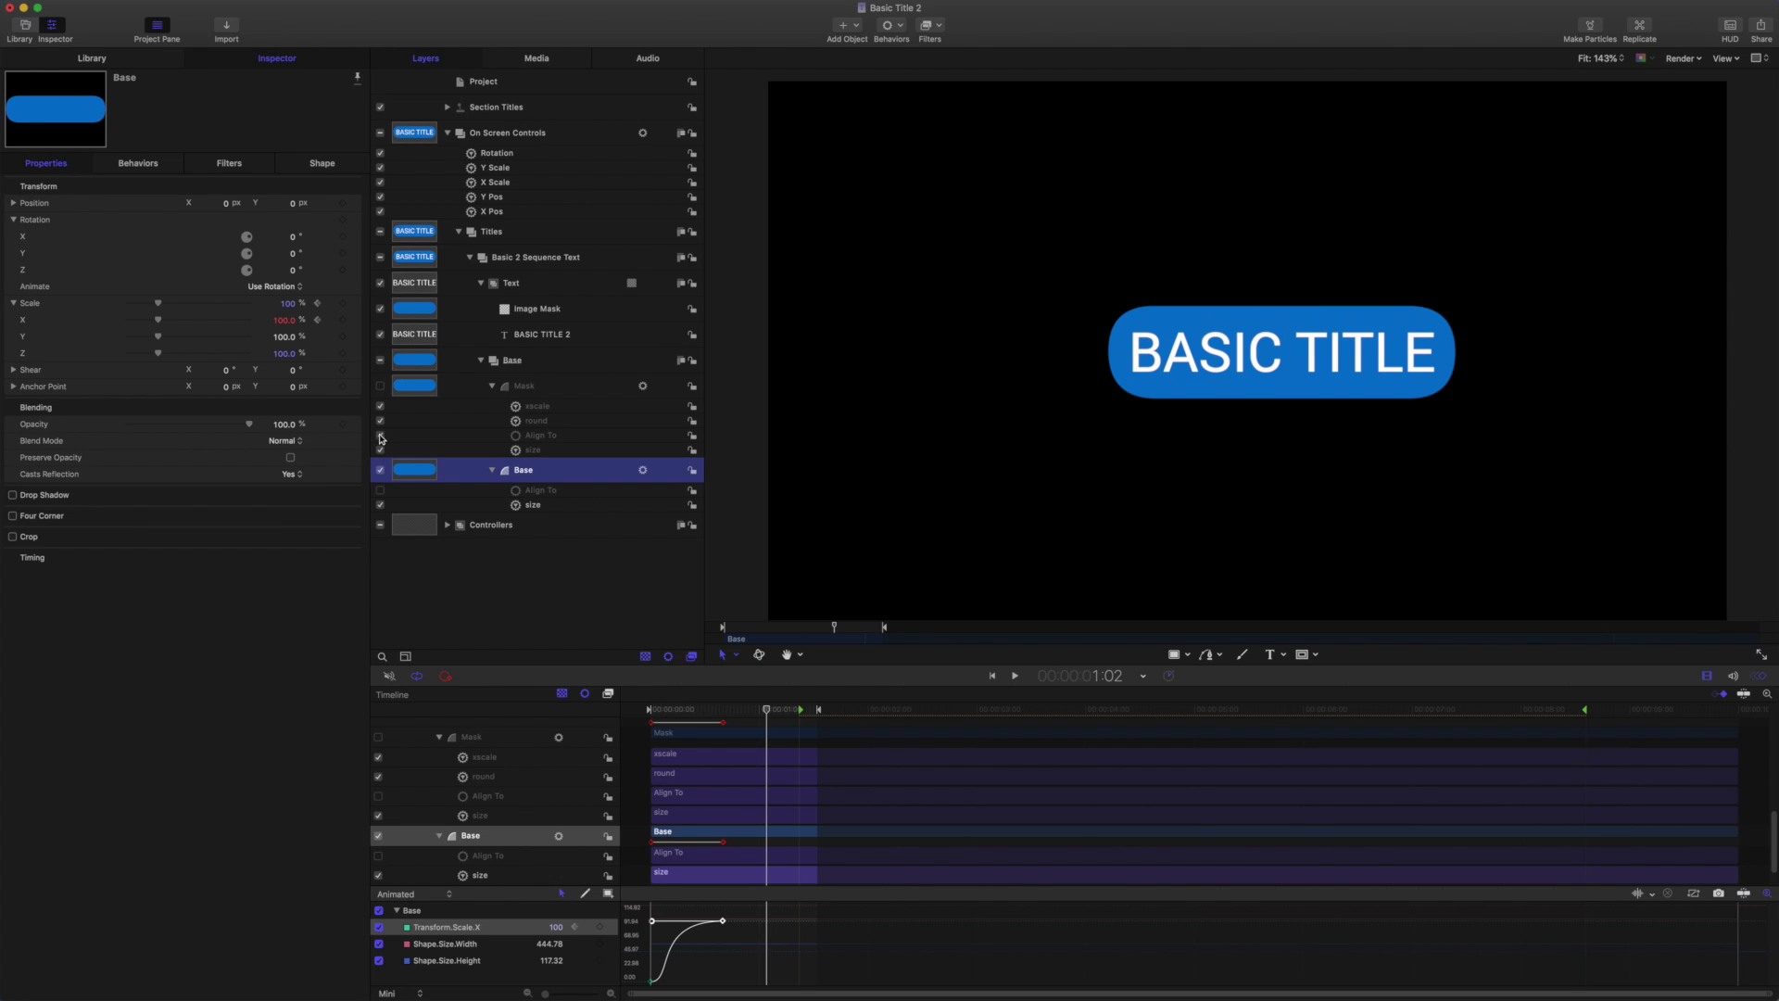
pyautogui.click(380, 491)
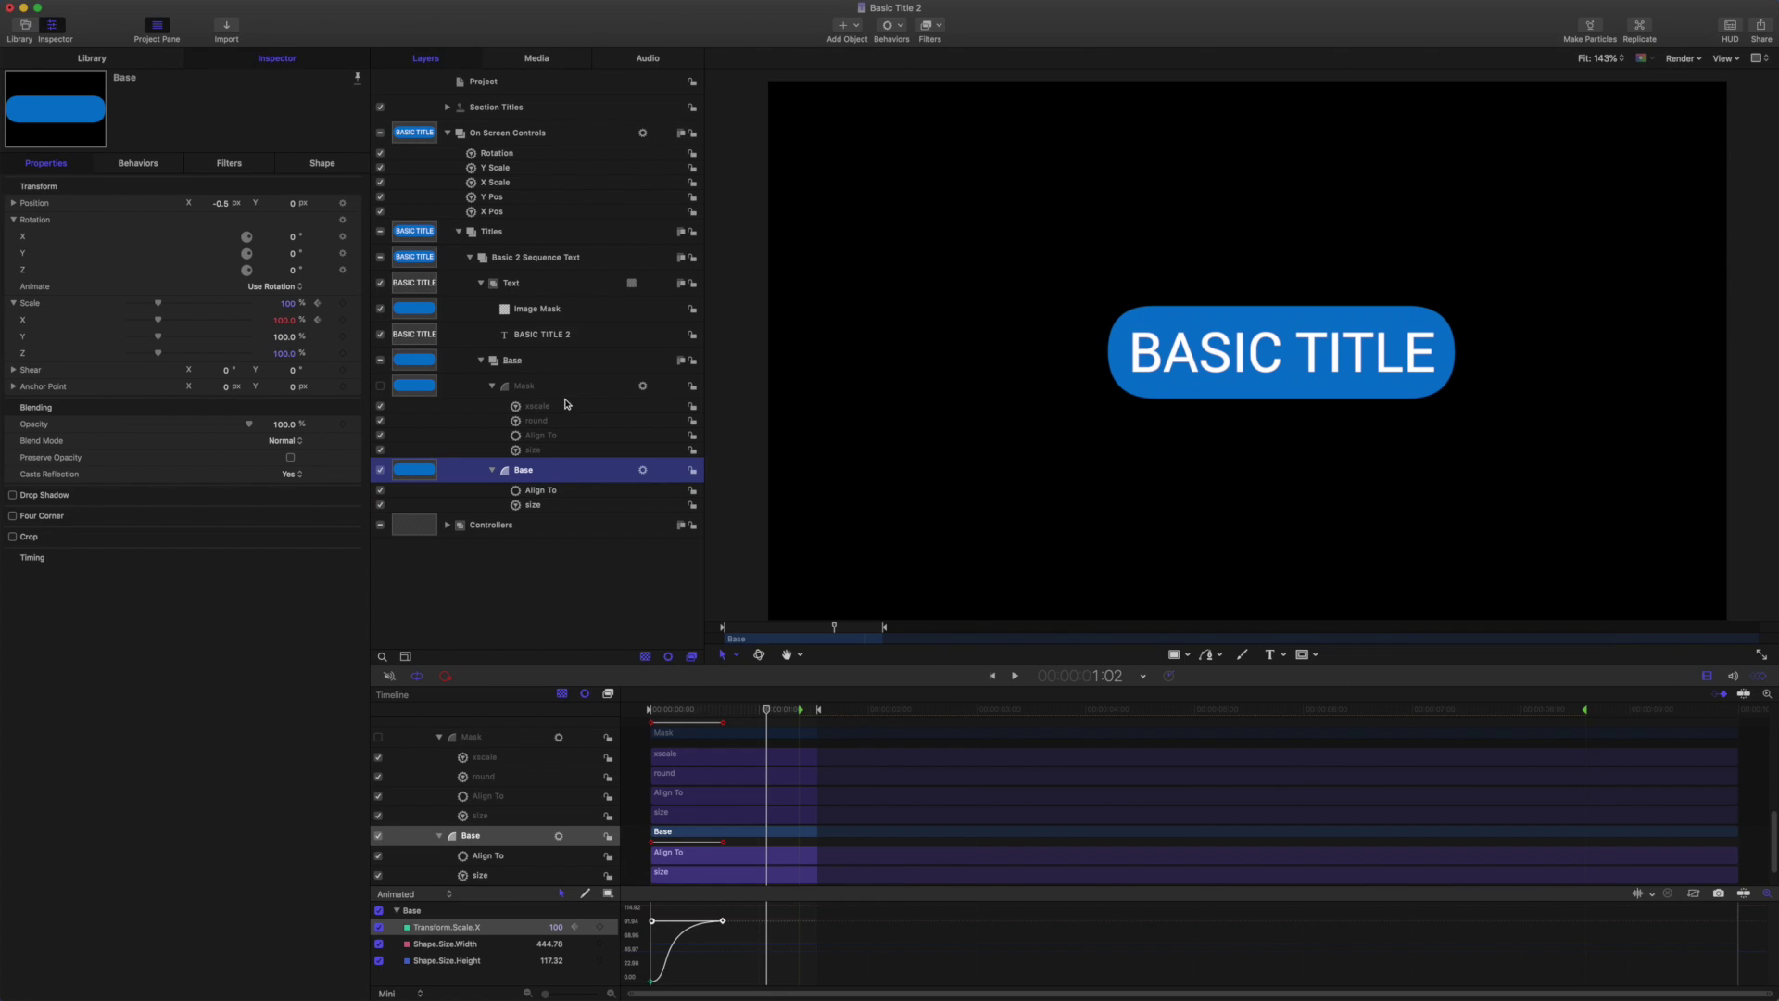
pyautogui.click(545, 338)
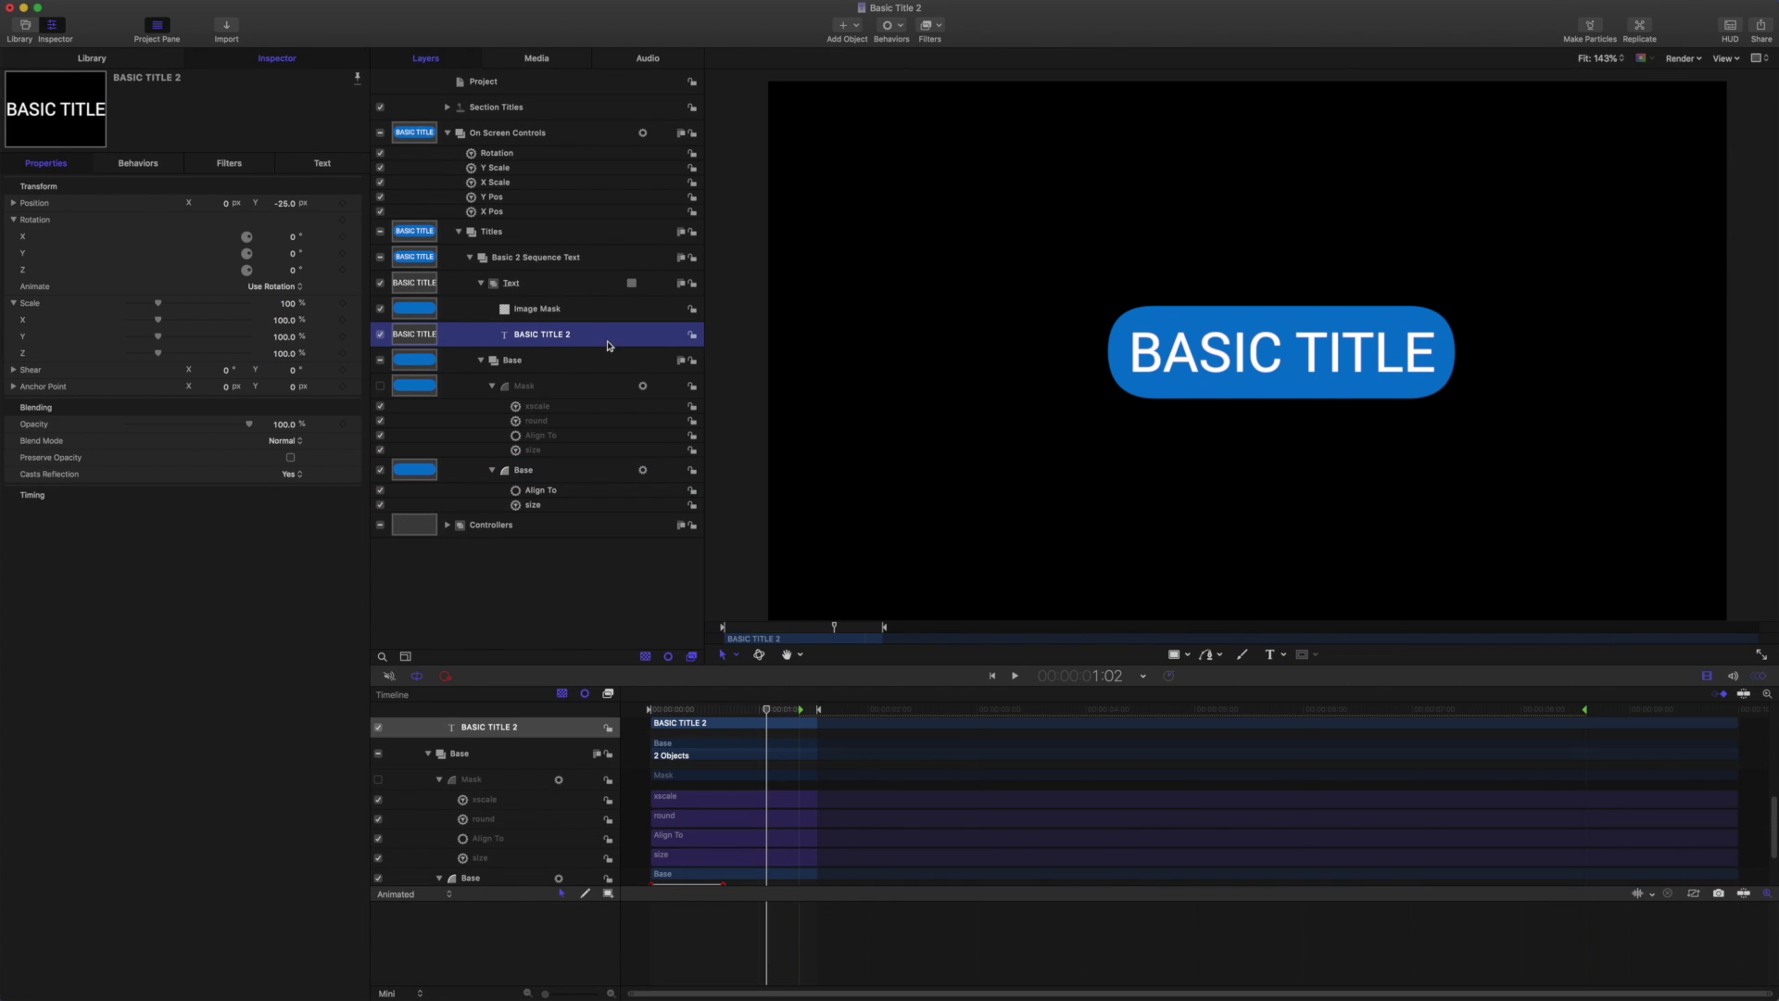
# - Add a Sequence Text behavior to BASIC TITLE 2 and make it animate Position
pyautogui.click(904, 35)
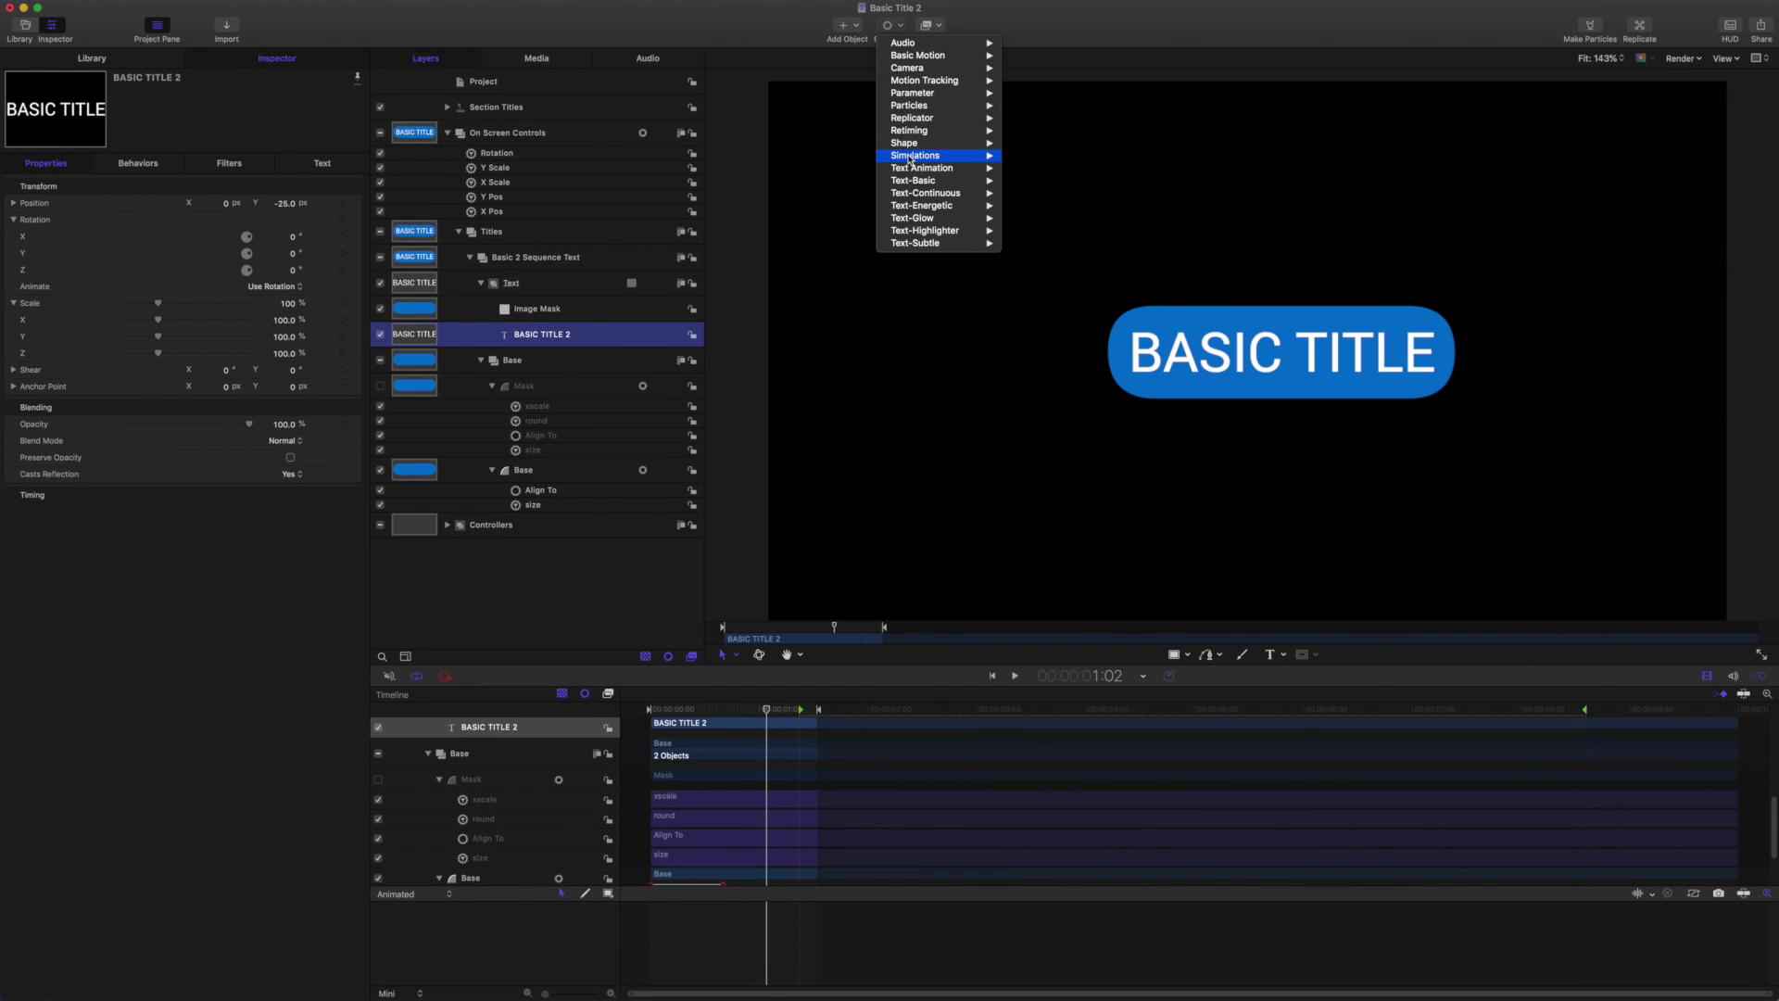
pyautogui.moveTo(914, 171)
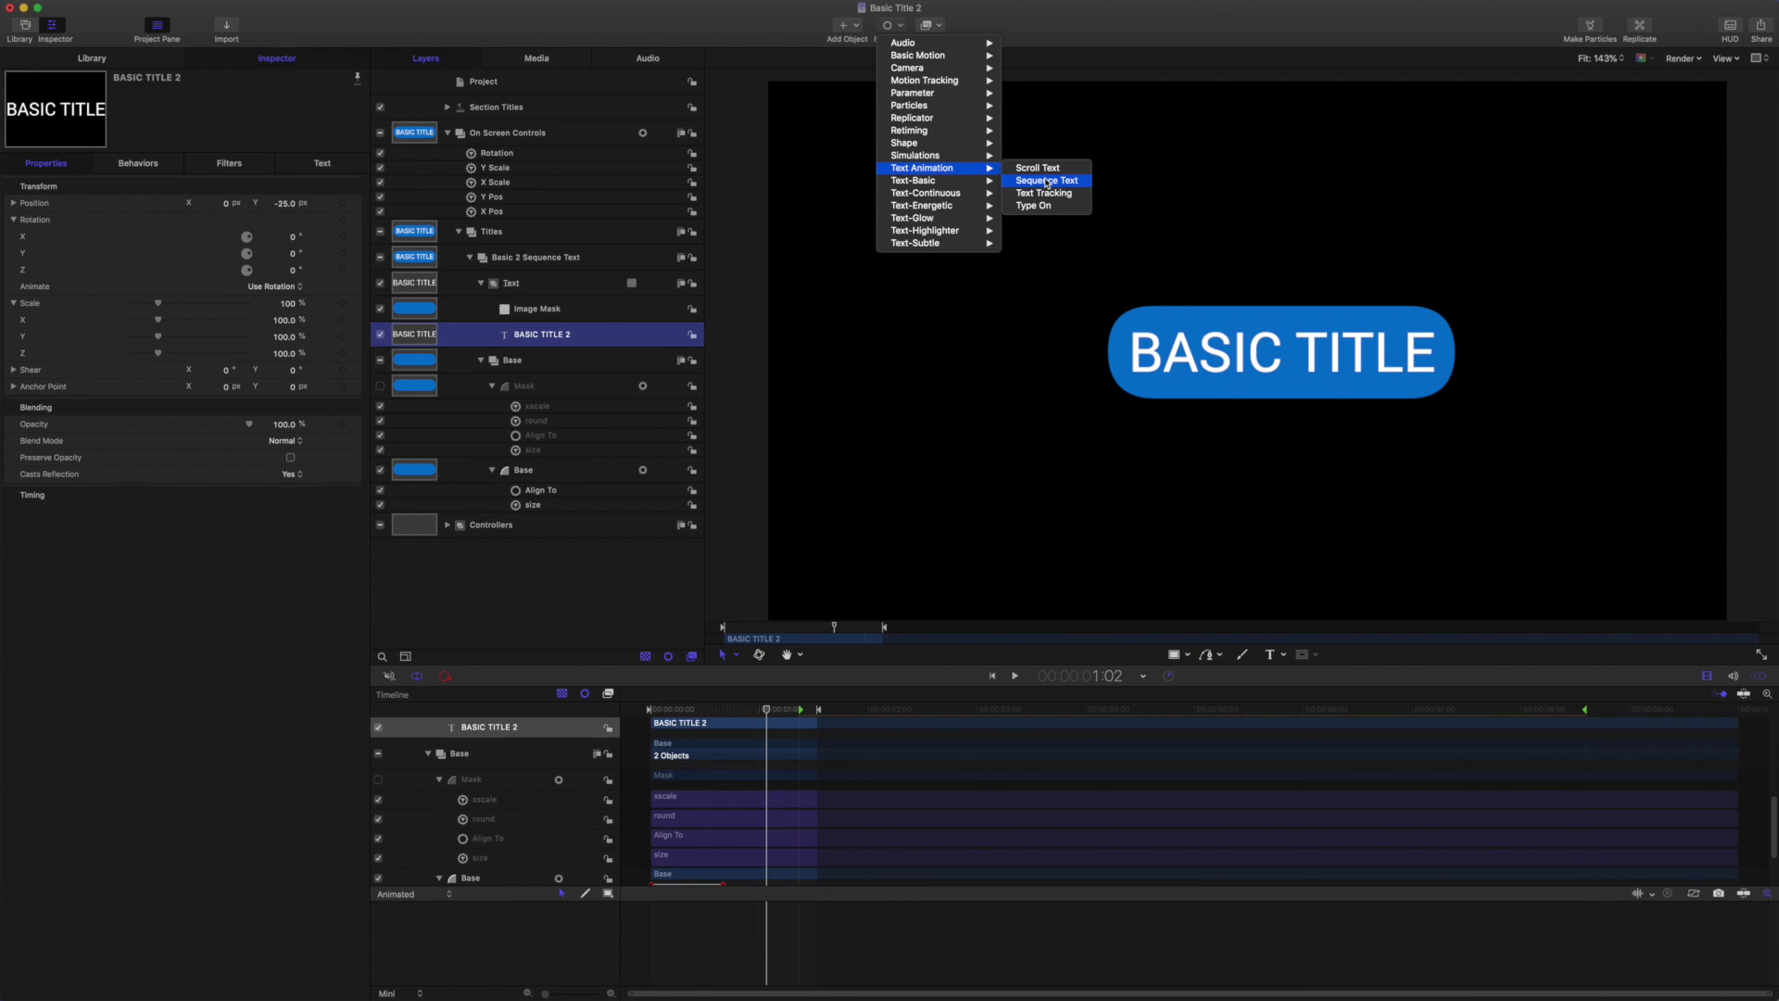
pyautogui.click(809, 350)
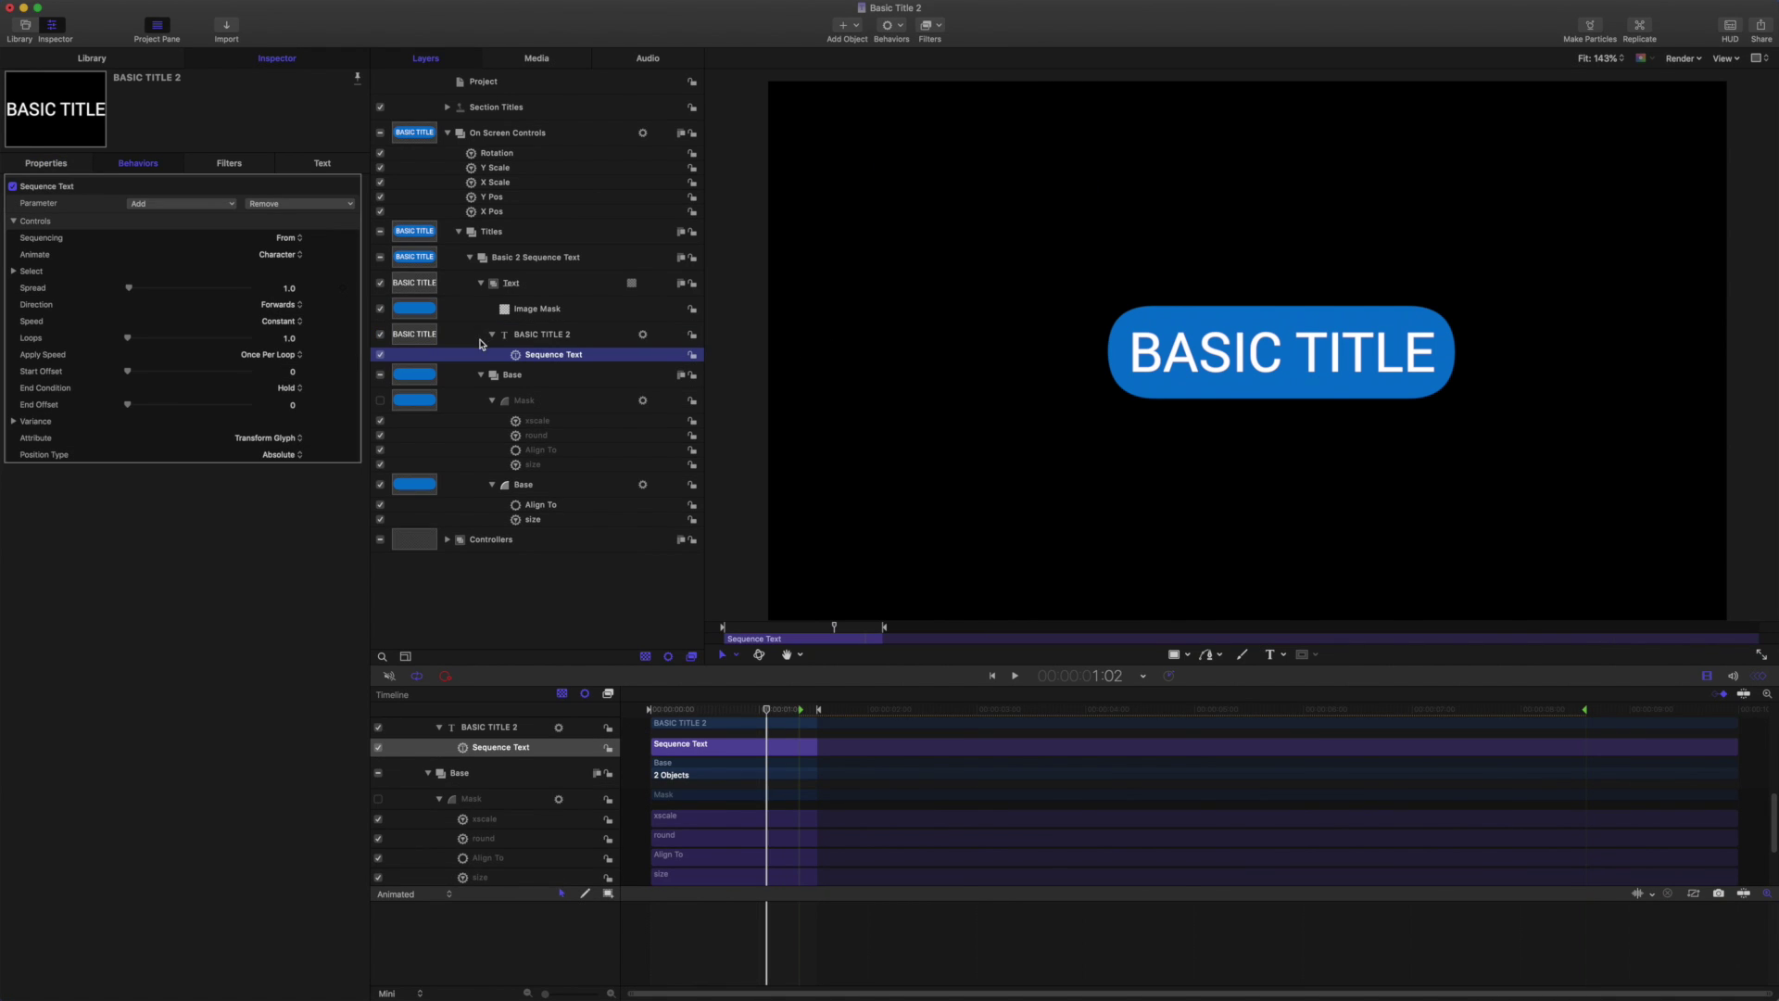
pyautogui.click(199, 203)
pyautogui.moveTo(200, 219)
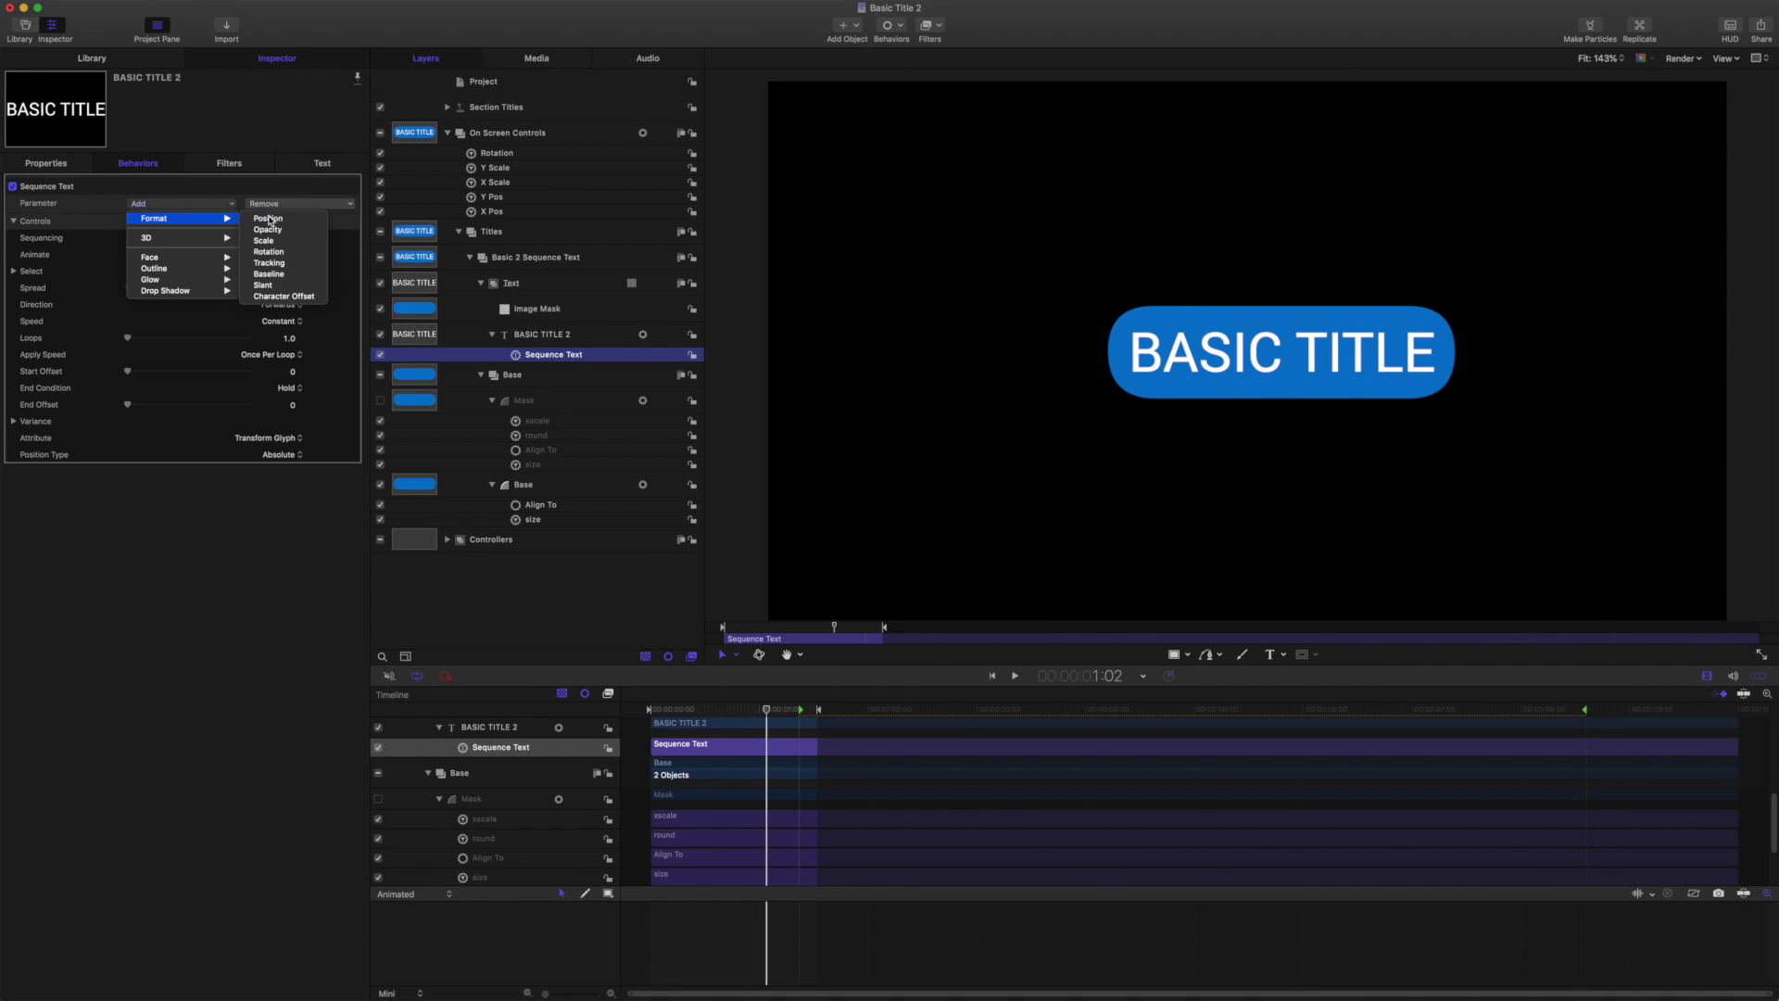
pyautogui.click(268, 220)
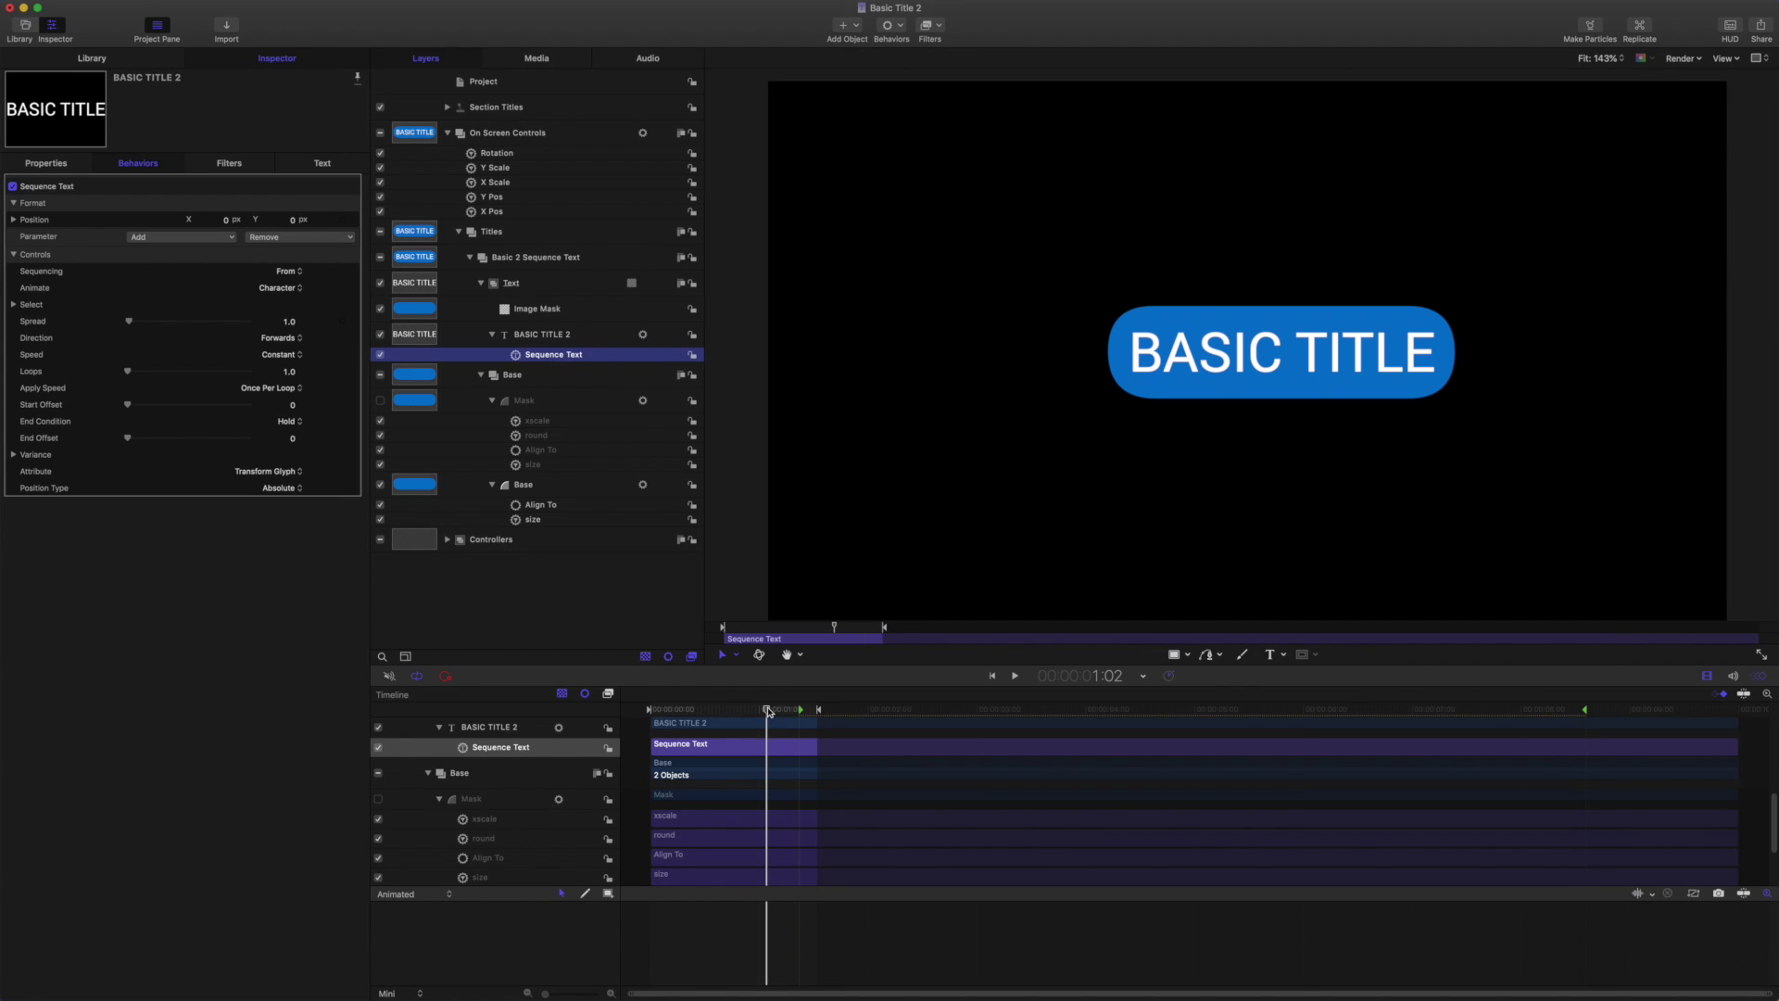
pyautogui.click(768, 711)
pyautogui.moveTo(768, 712); pyautogui.dragTo(668, 706)
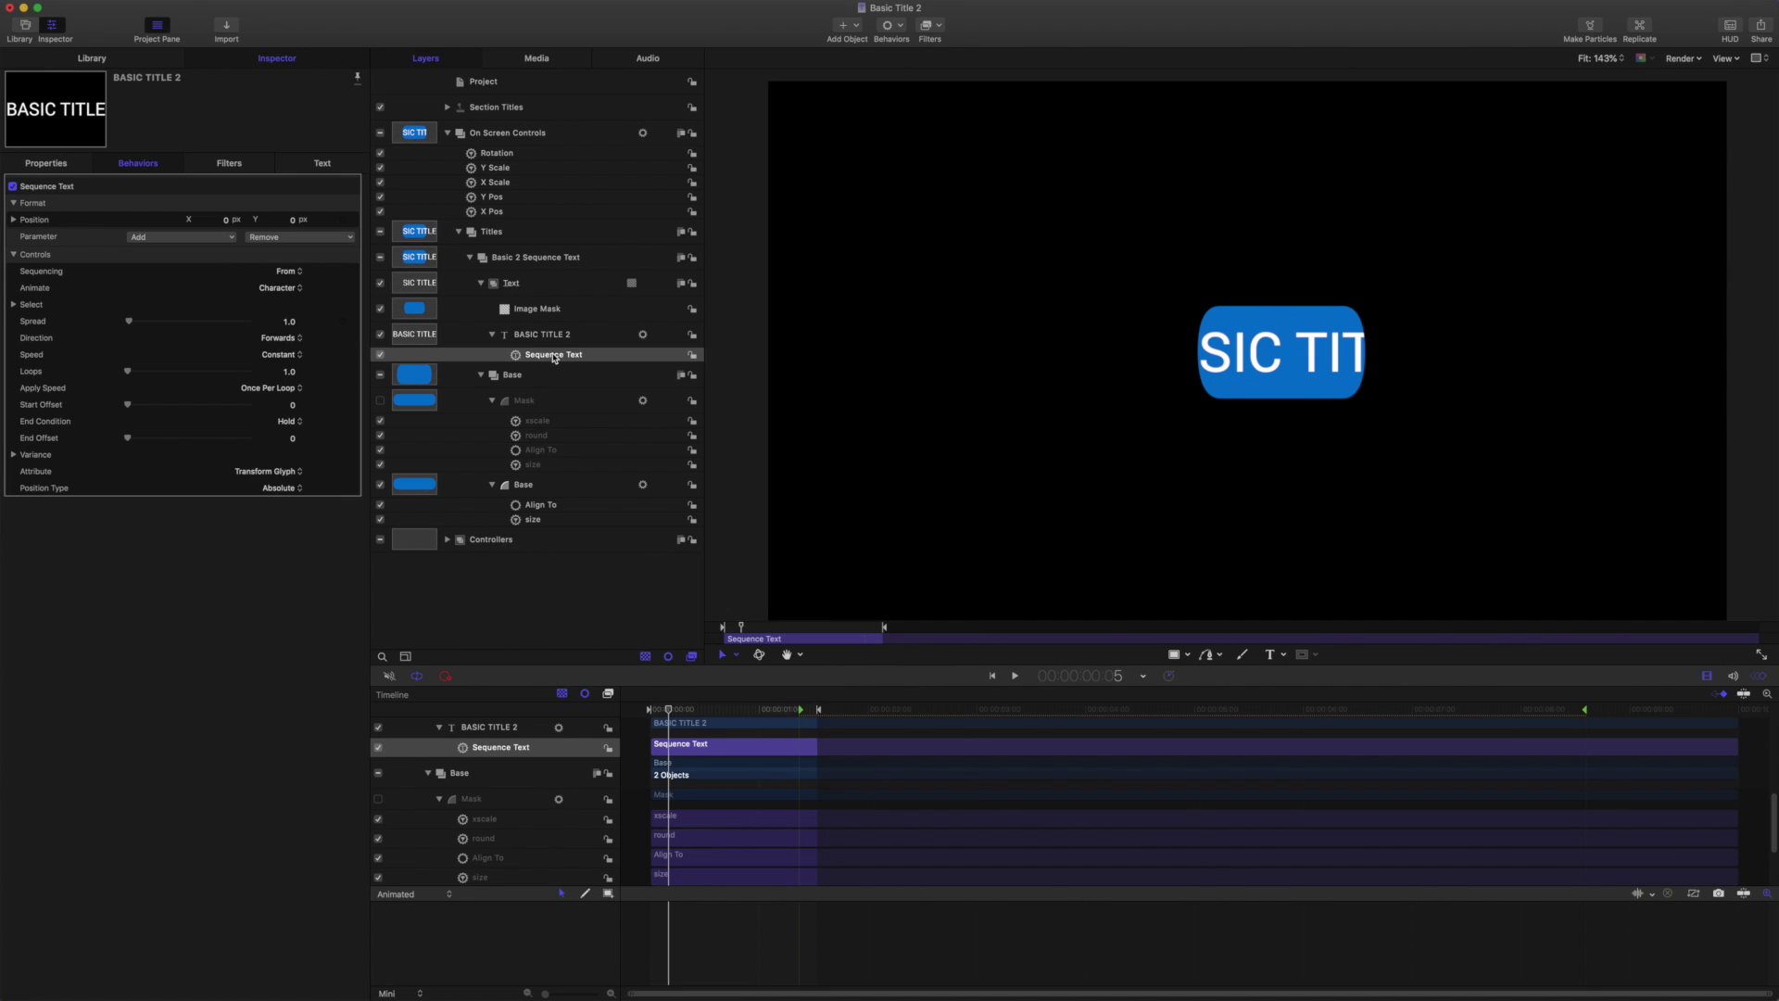
pyautogui.press('i')
pyautogui.click(554, 336)
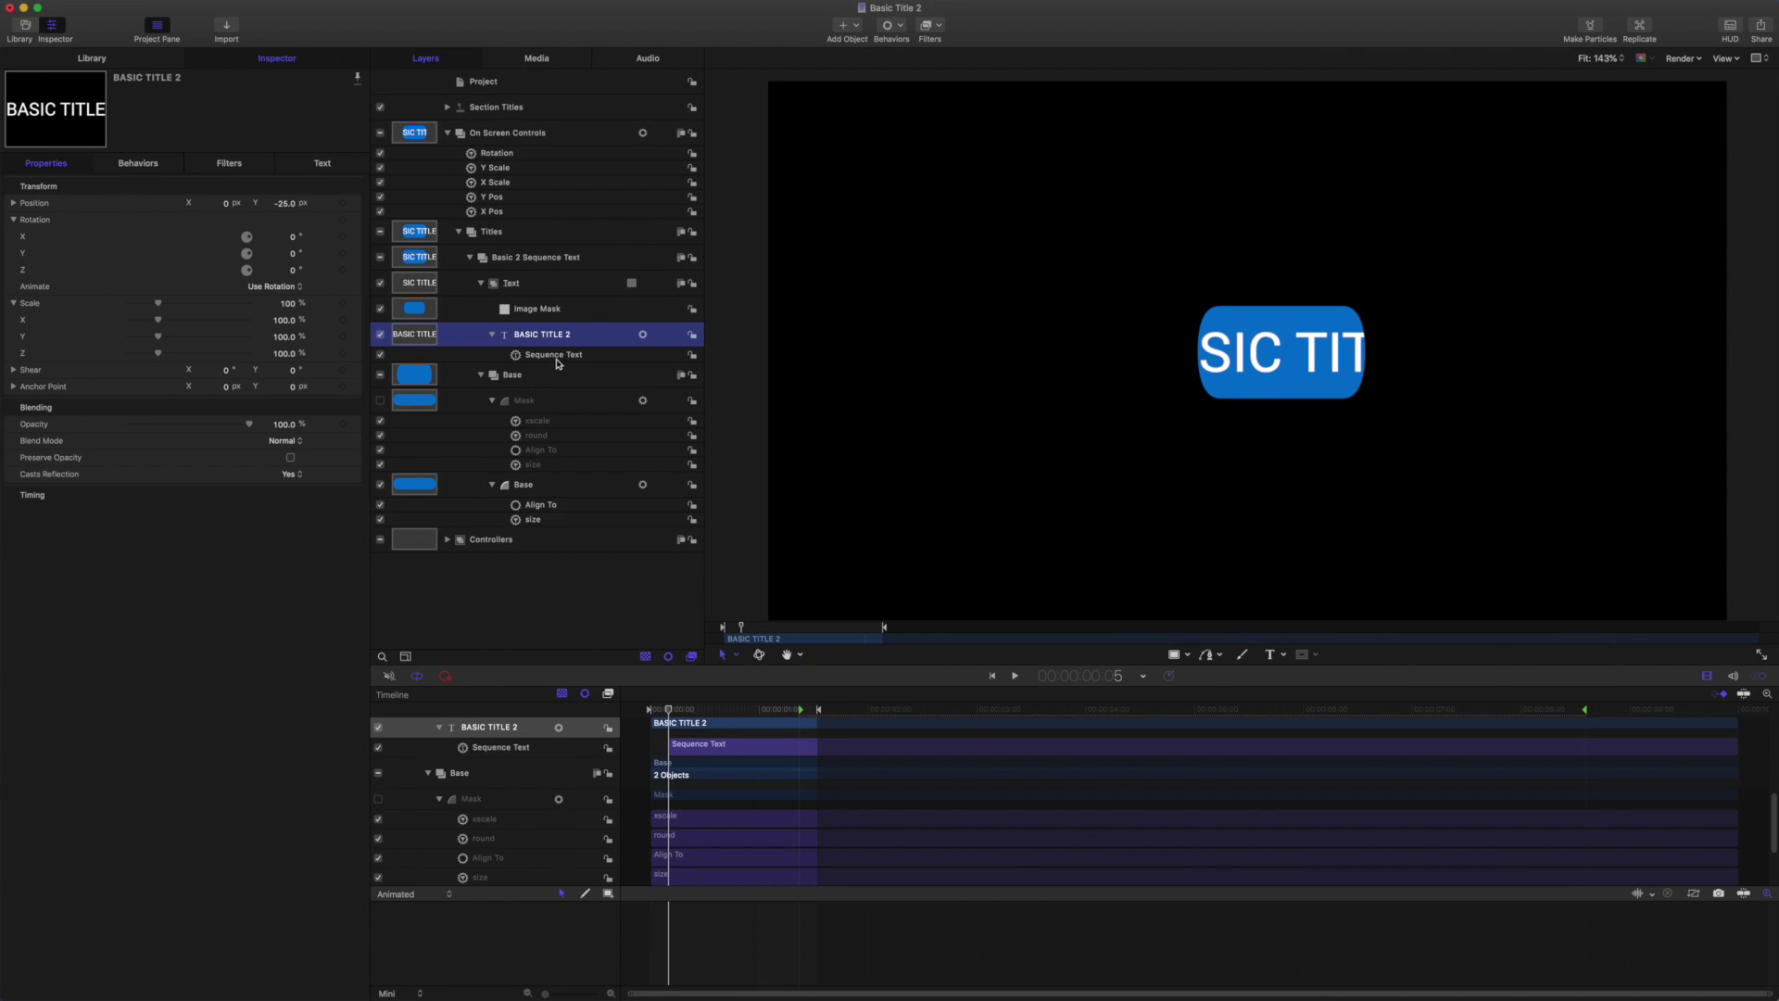
pyautogui.press('i')
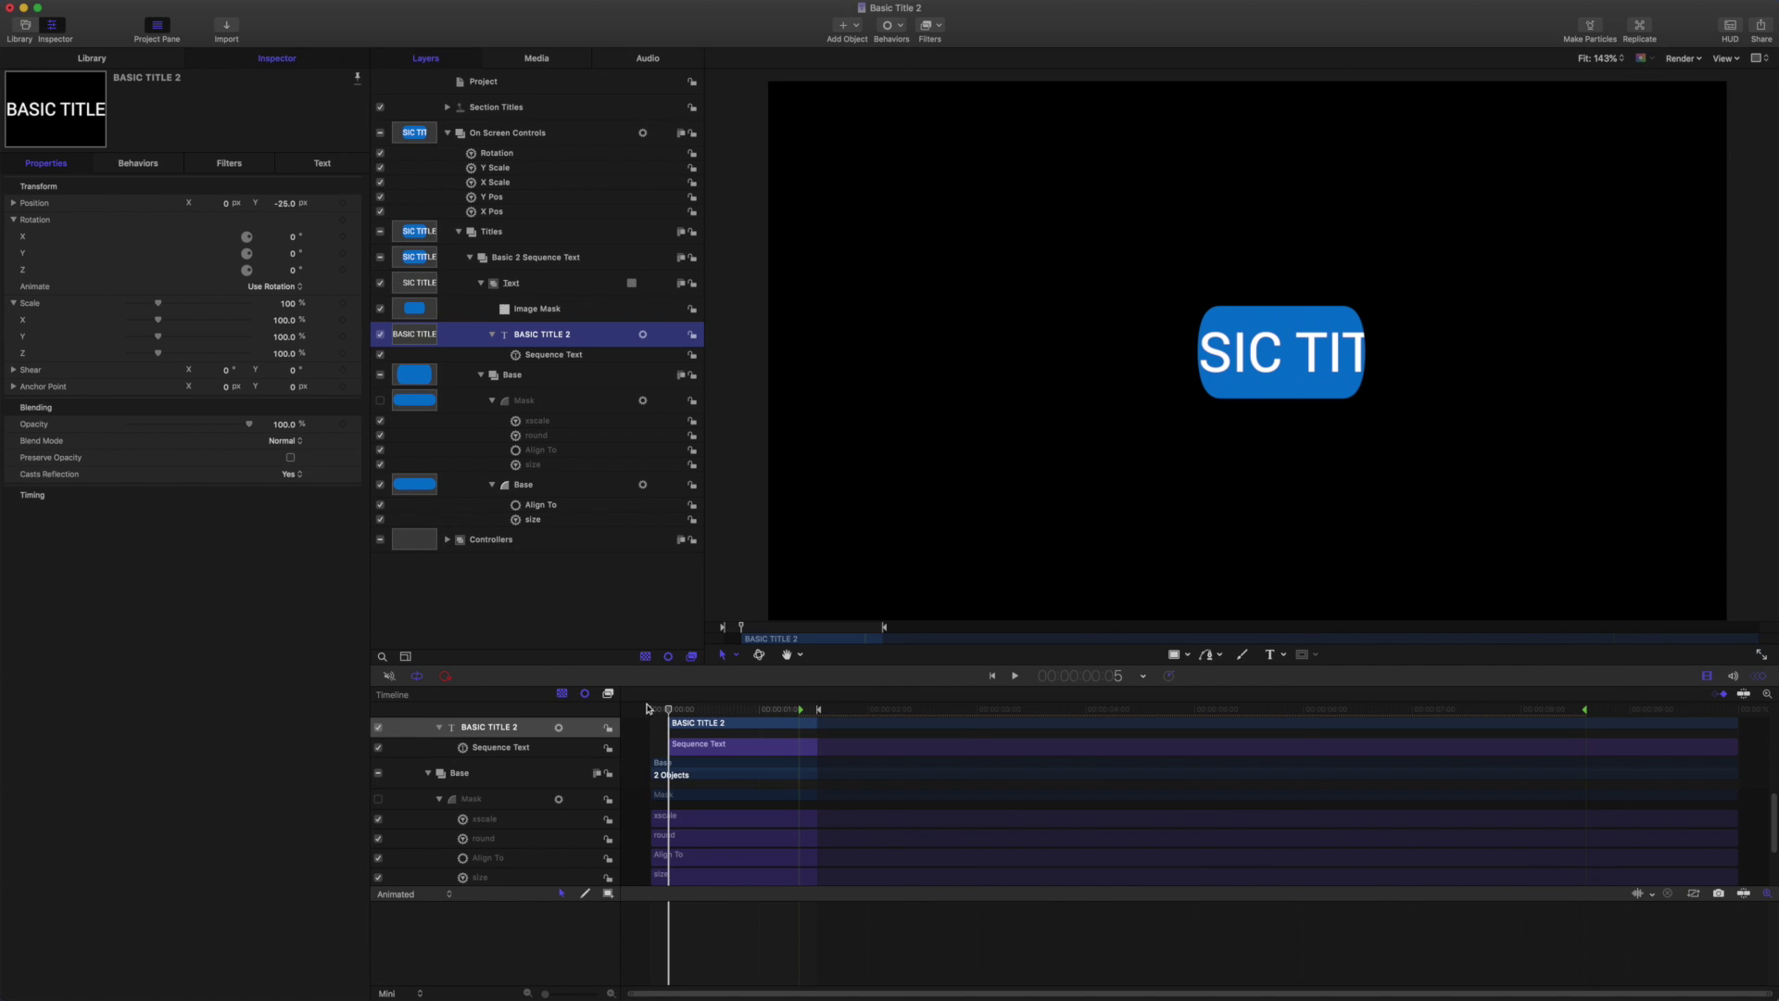
pyautogui.click(565, 356)
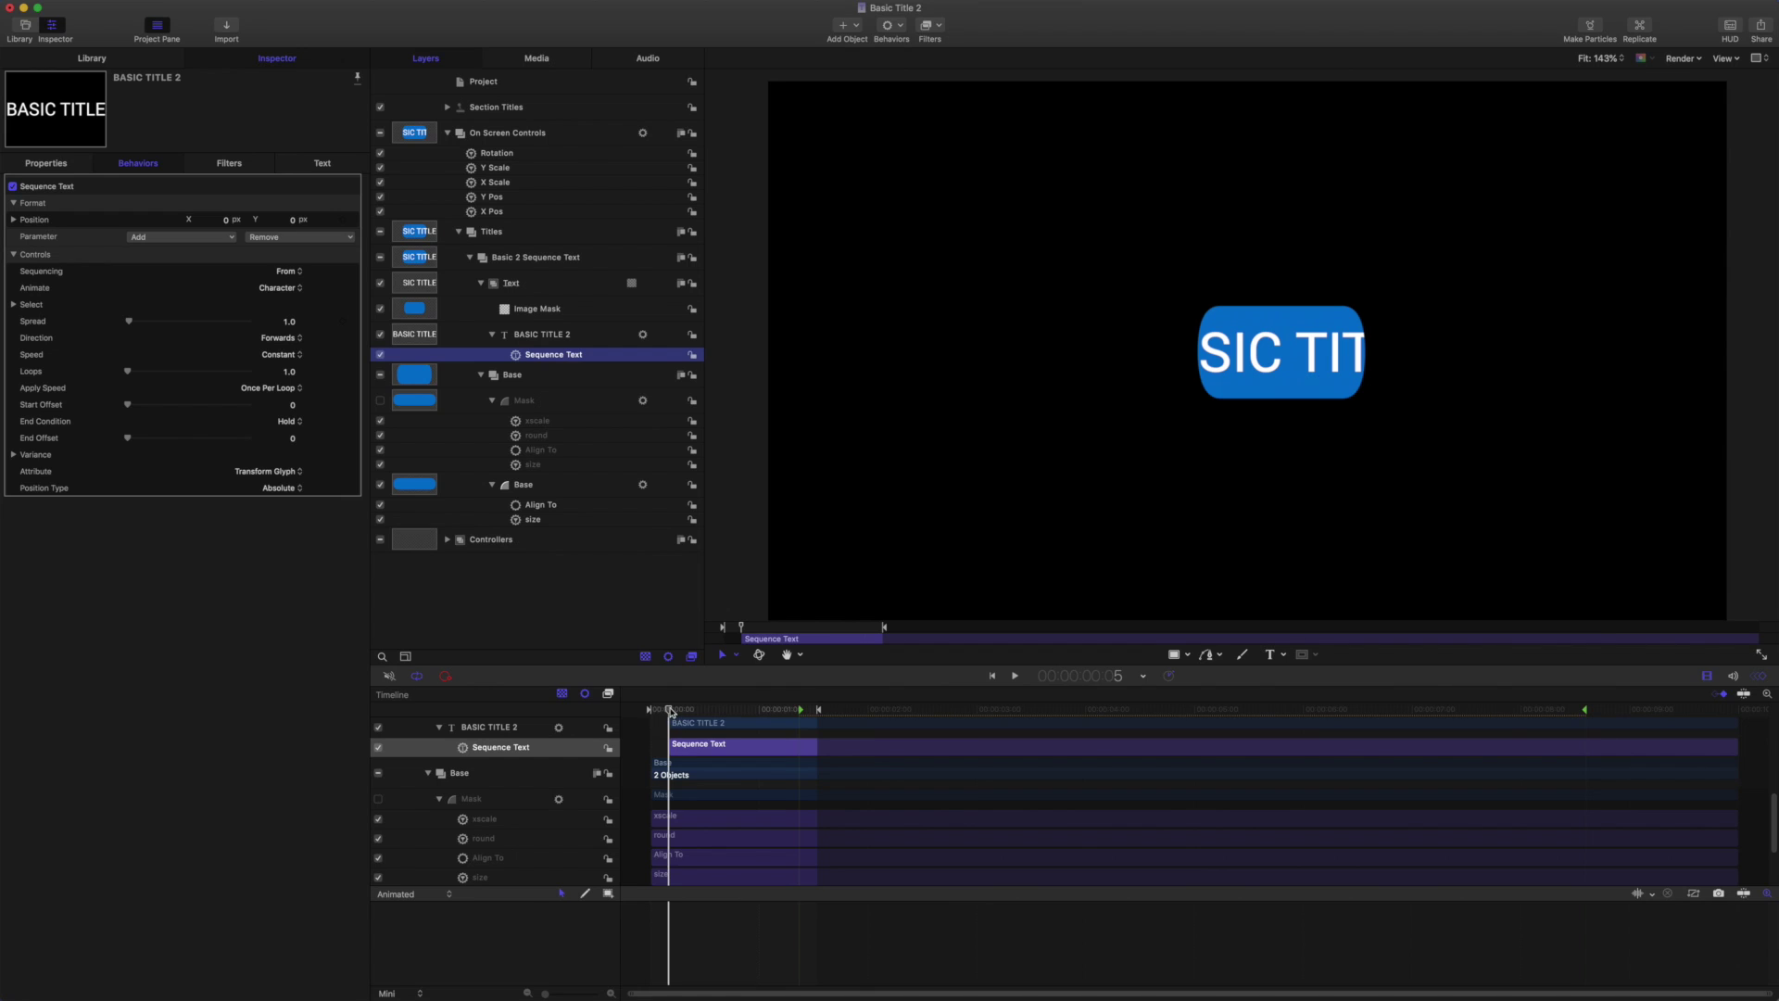
pyautogui.moveTo(671, 712); pyautogui.dragTo(744, 717)
pyautogui.press('o')
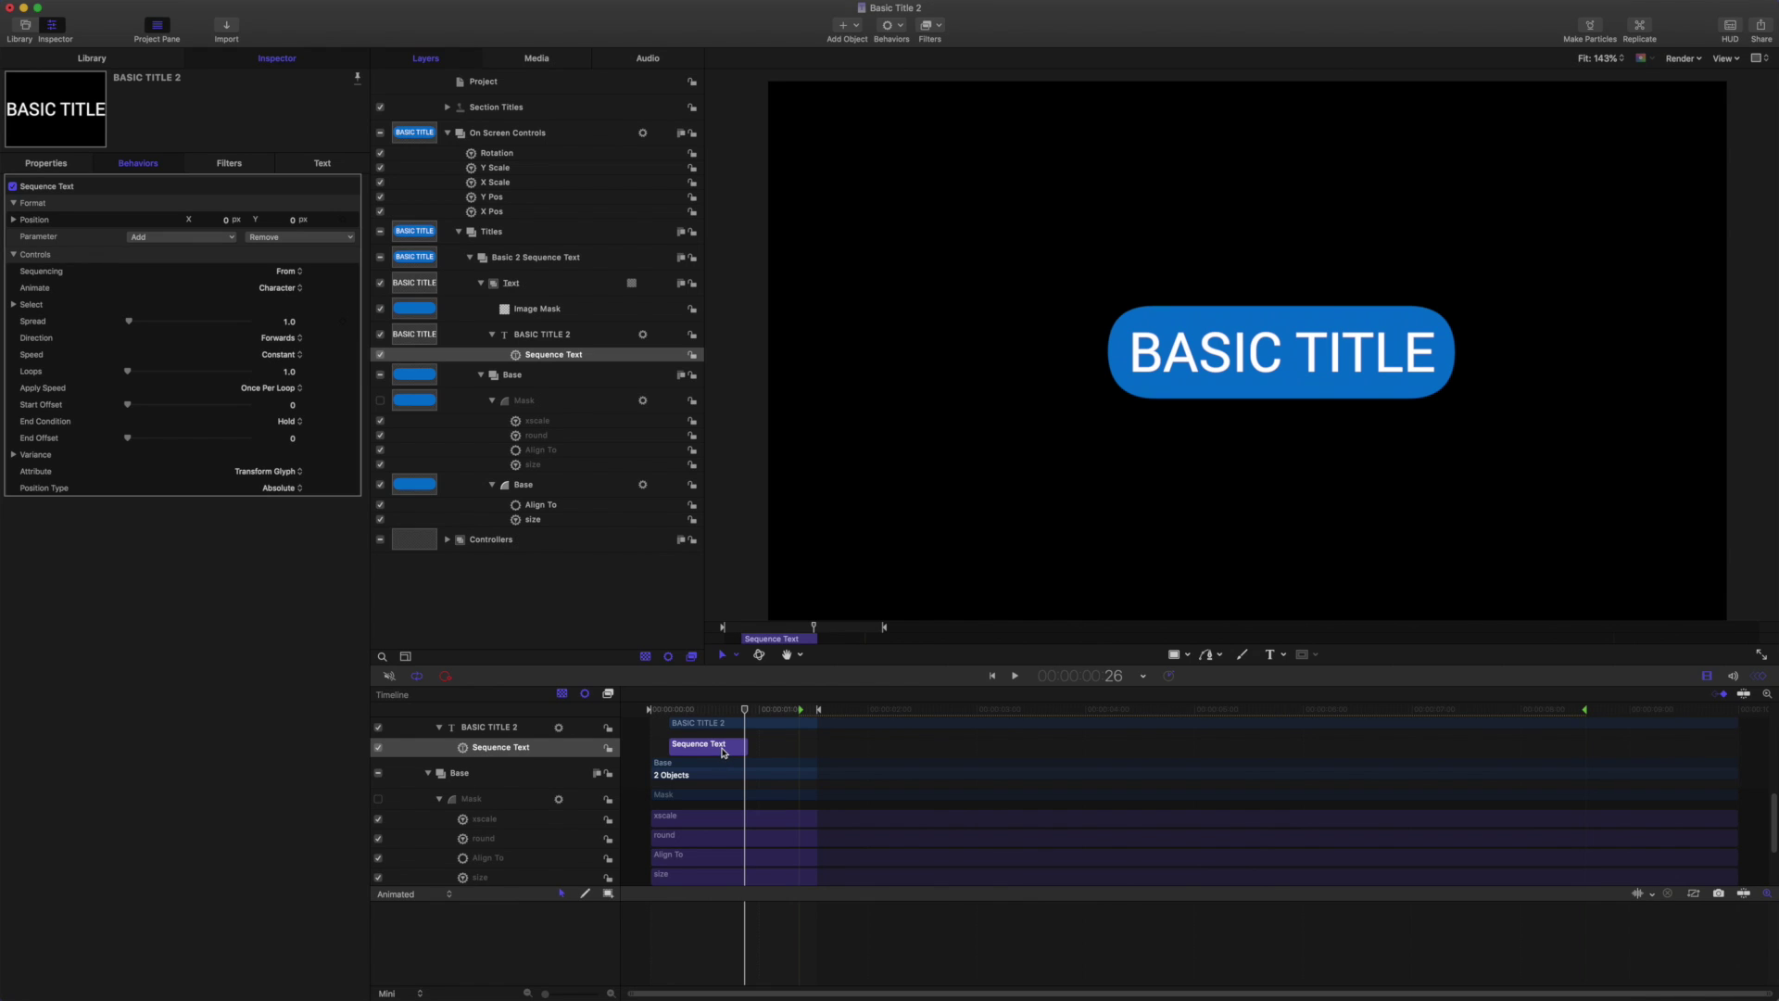
pyautogui.moveTo(744, 711); pyautogui.dragTo(674, 702)
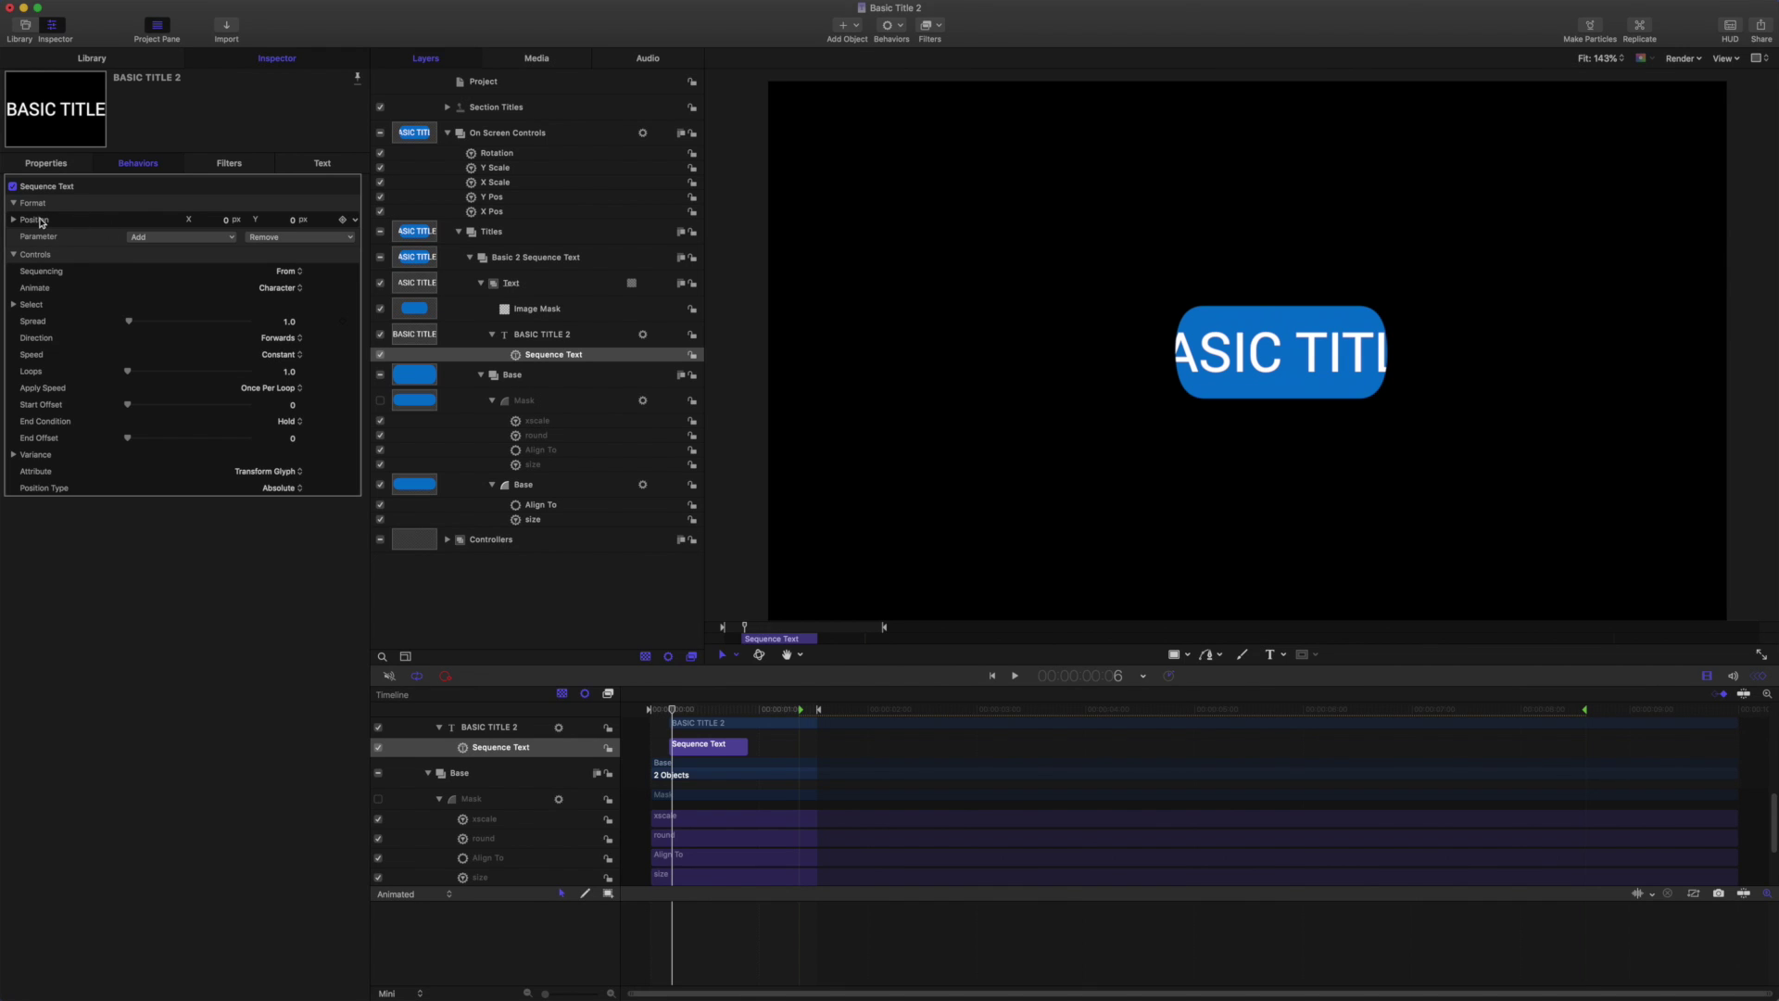
# - Set the Sequence Text Position Y offset to -150 and play the title from the start
pyautogui.click(13, 220)
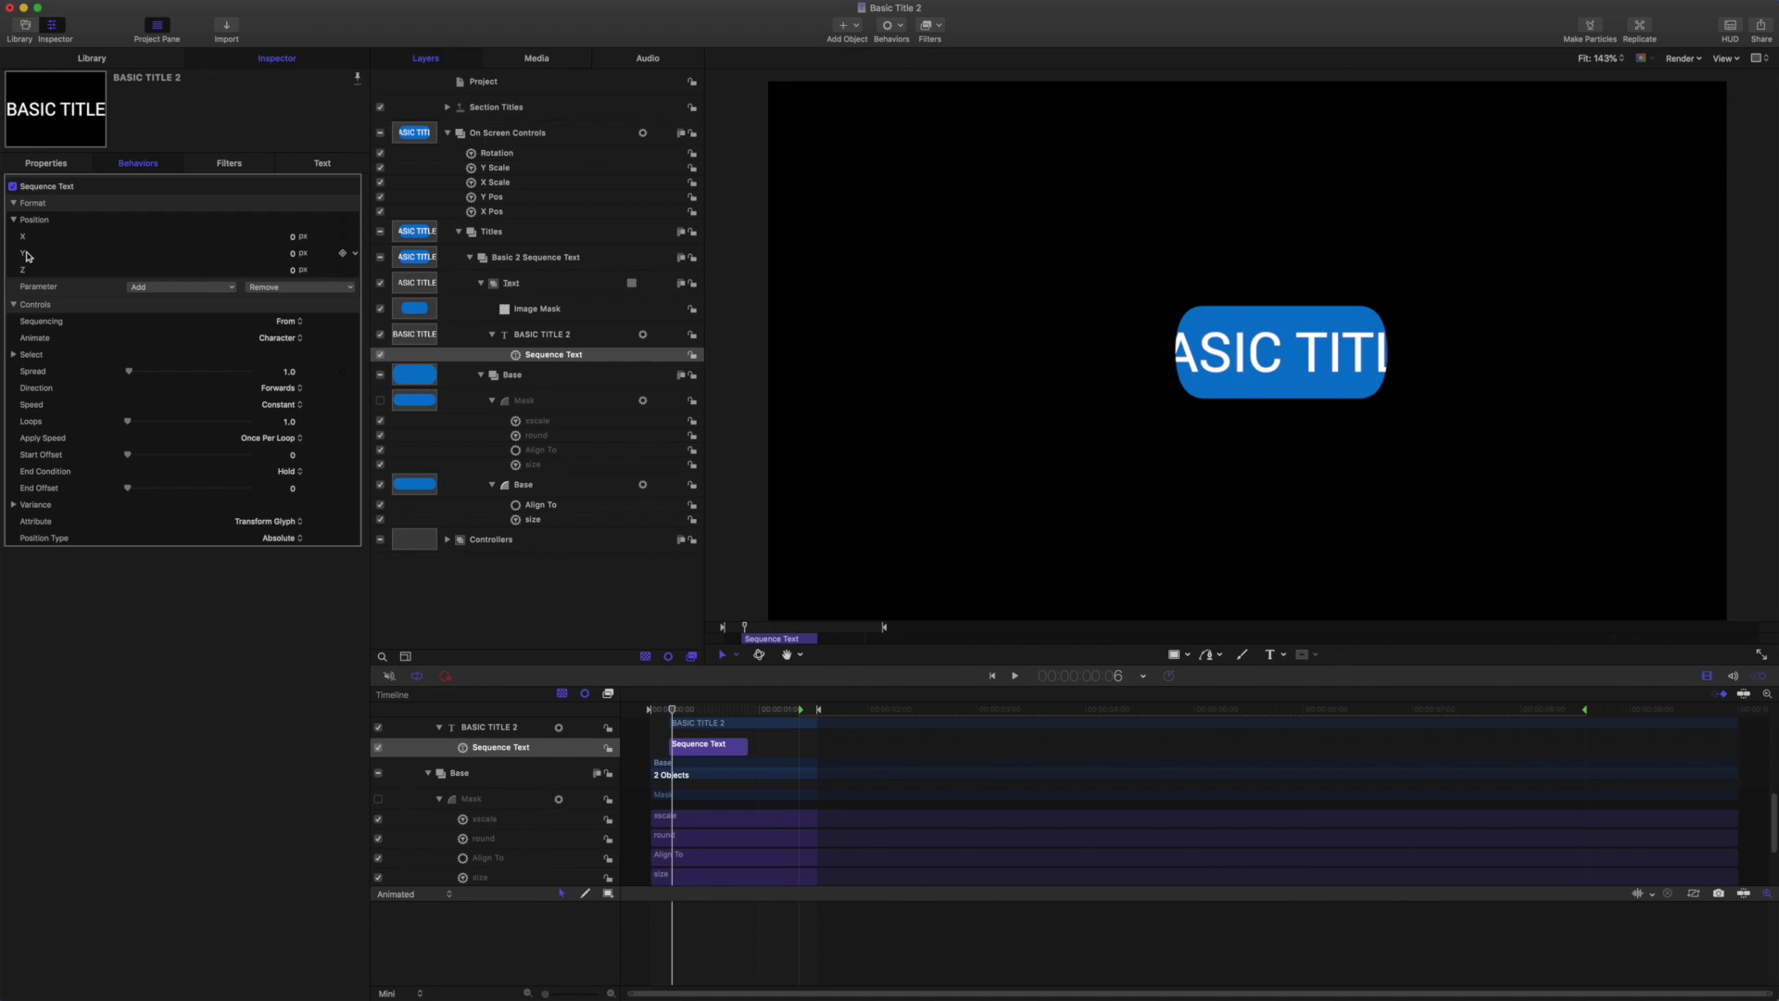
pyautogui.click(292, 253)
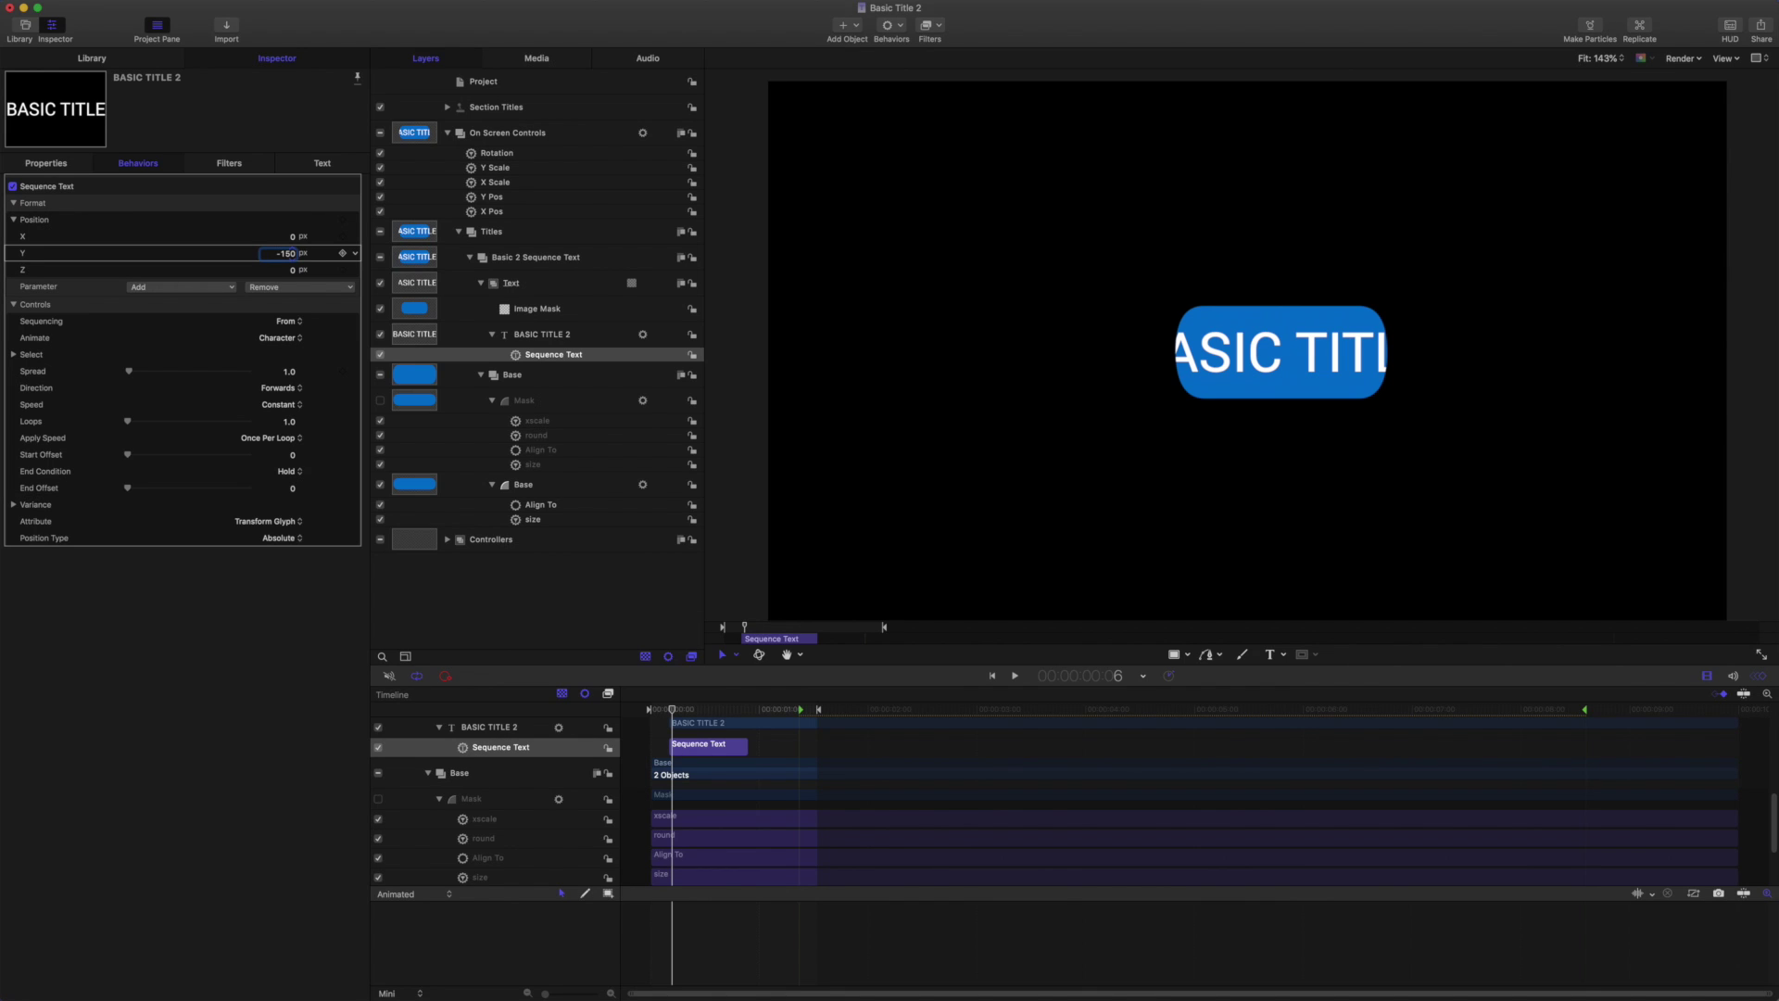
pyautogui.write('-150')
pyautogui.press('Return')
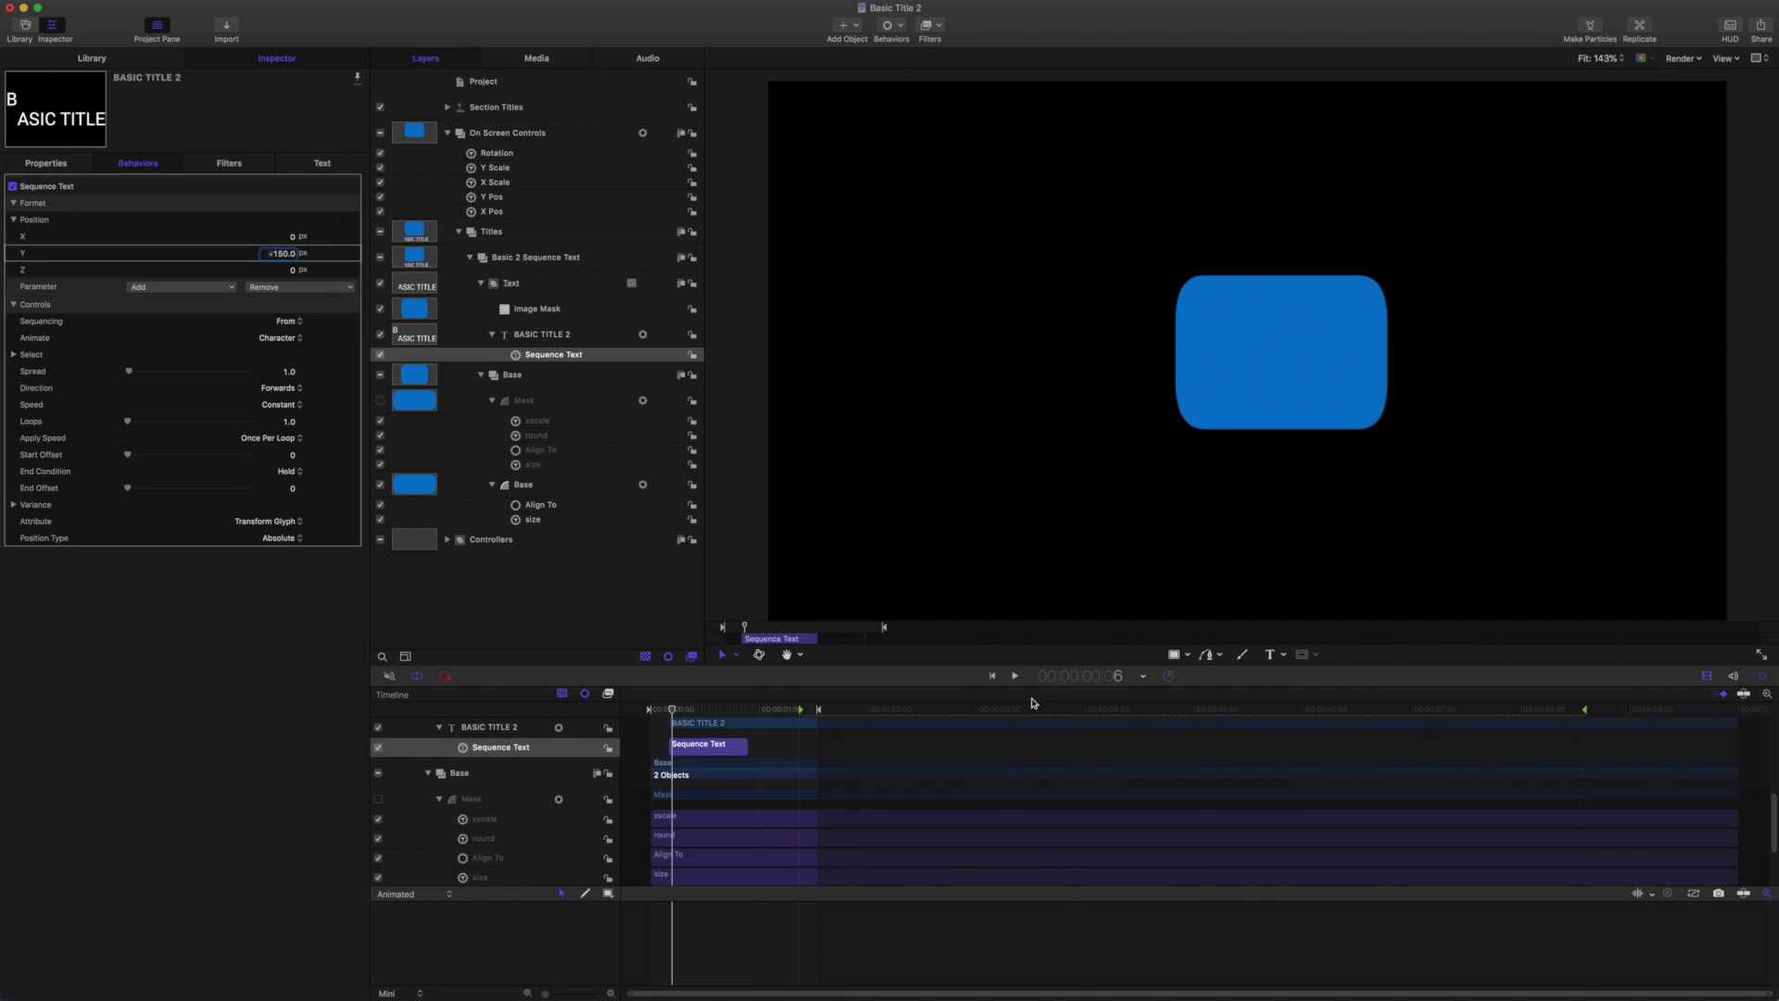
pyautogui.click(992, 676)
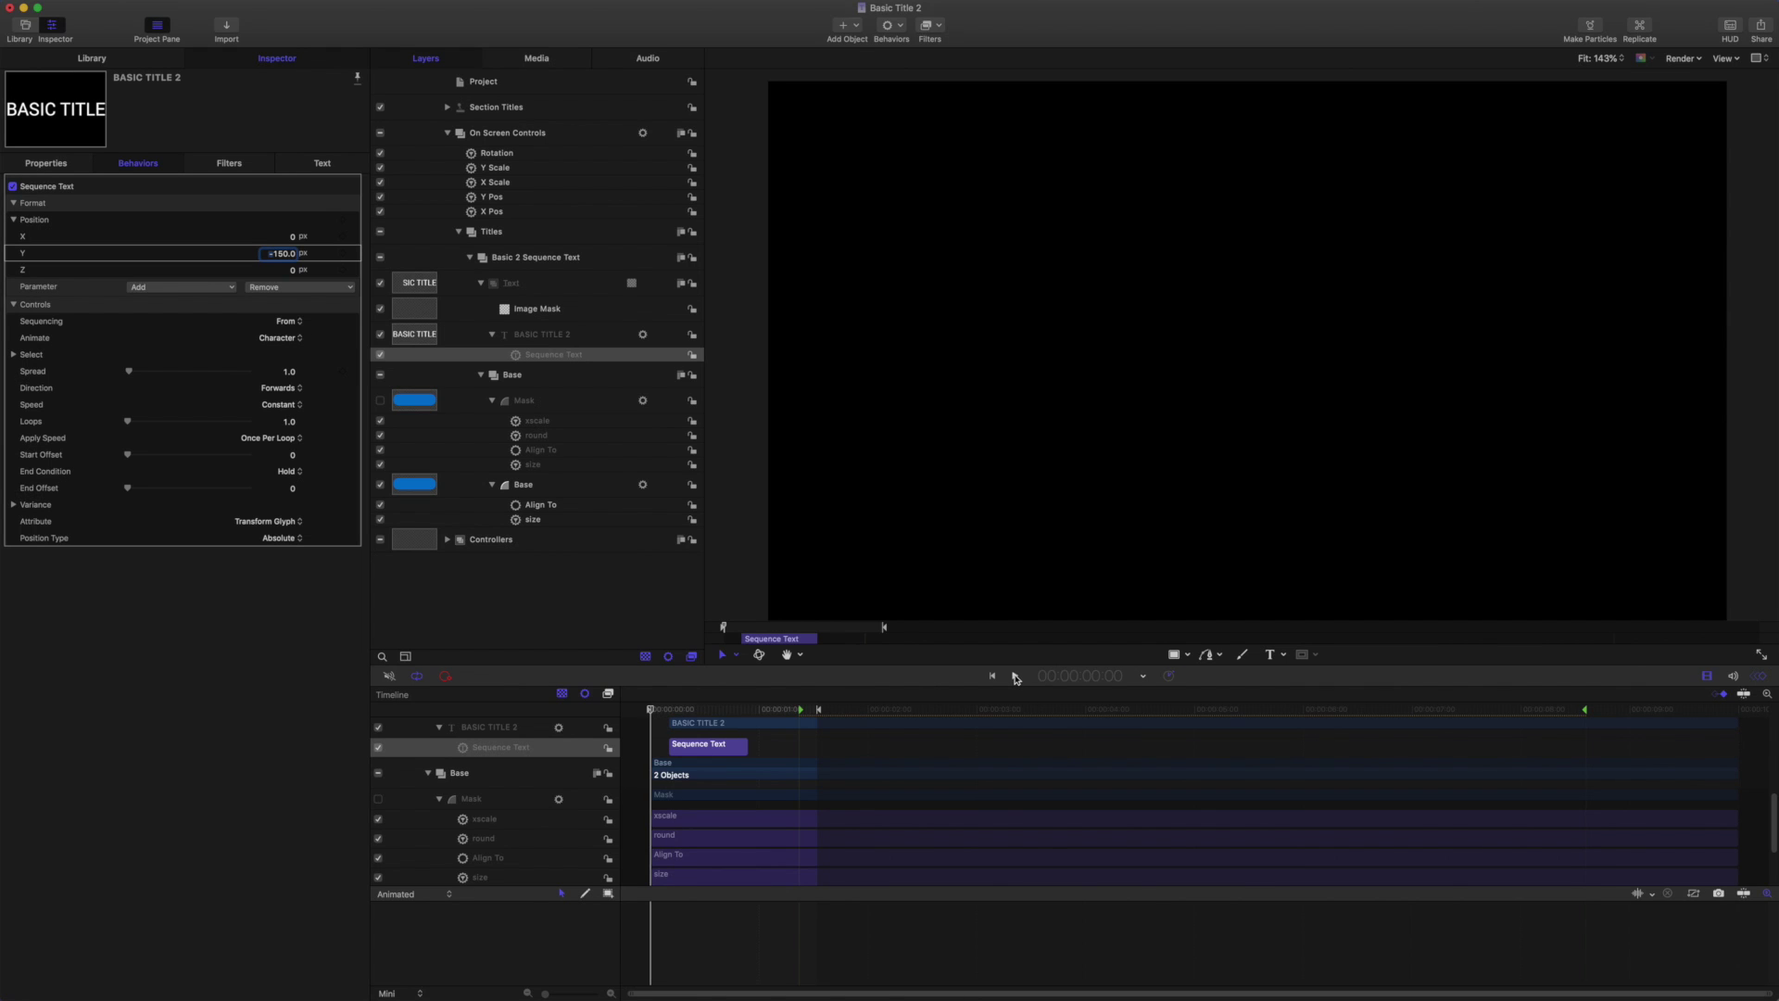
pyautogui.click(1015, 676)
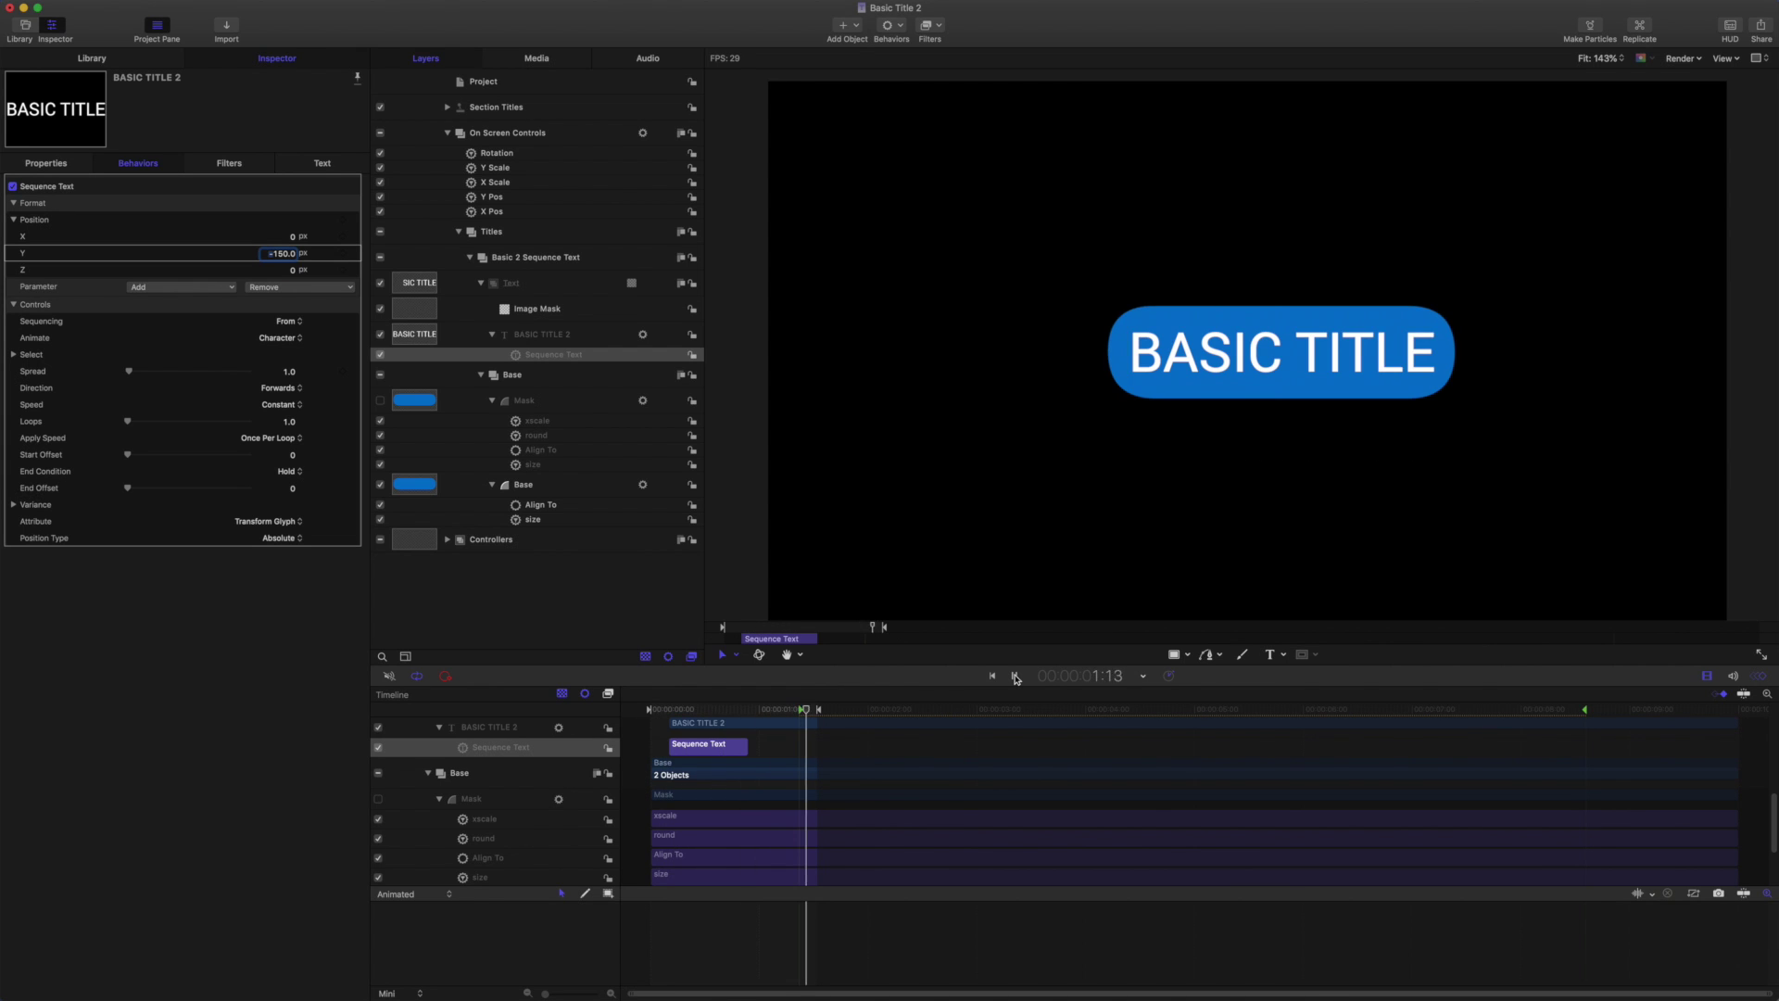
# - Set the Mask size behavior's Source Frame Mode to Fixed
pyautogui.click(1015, 678)
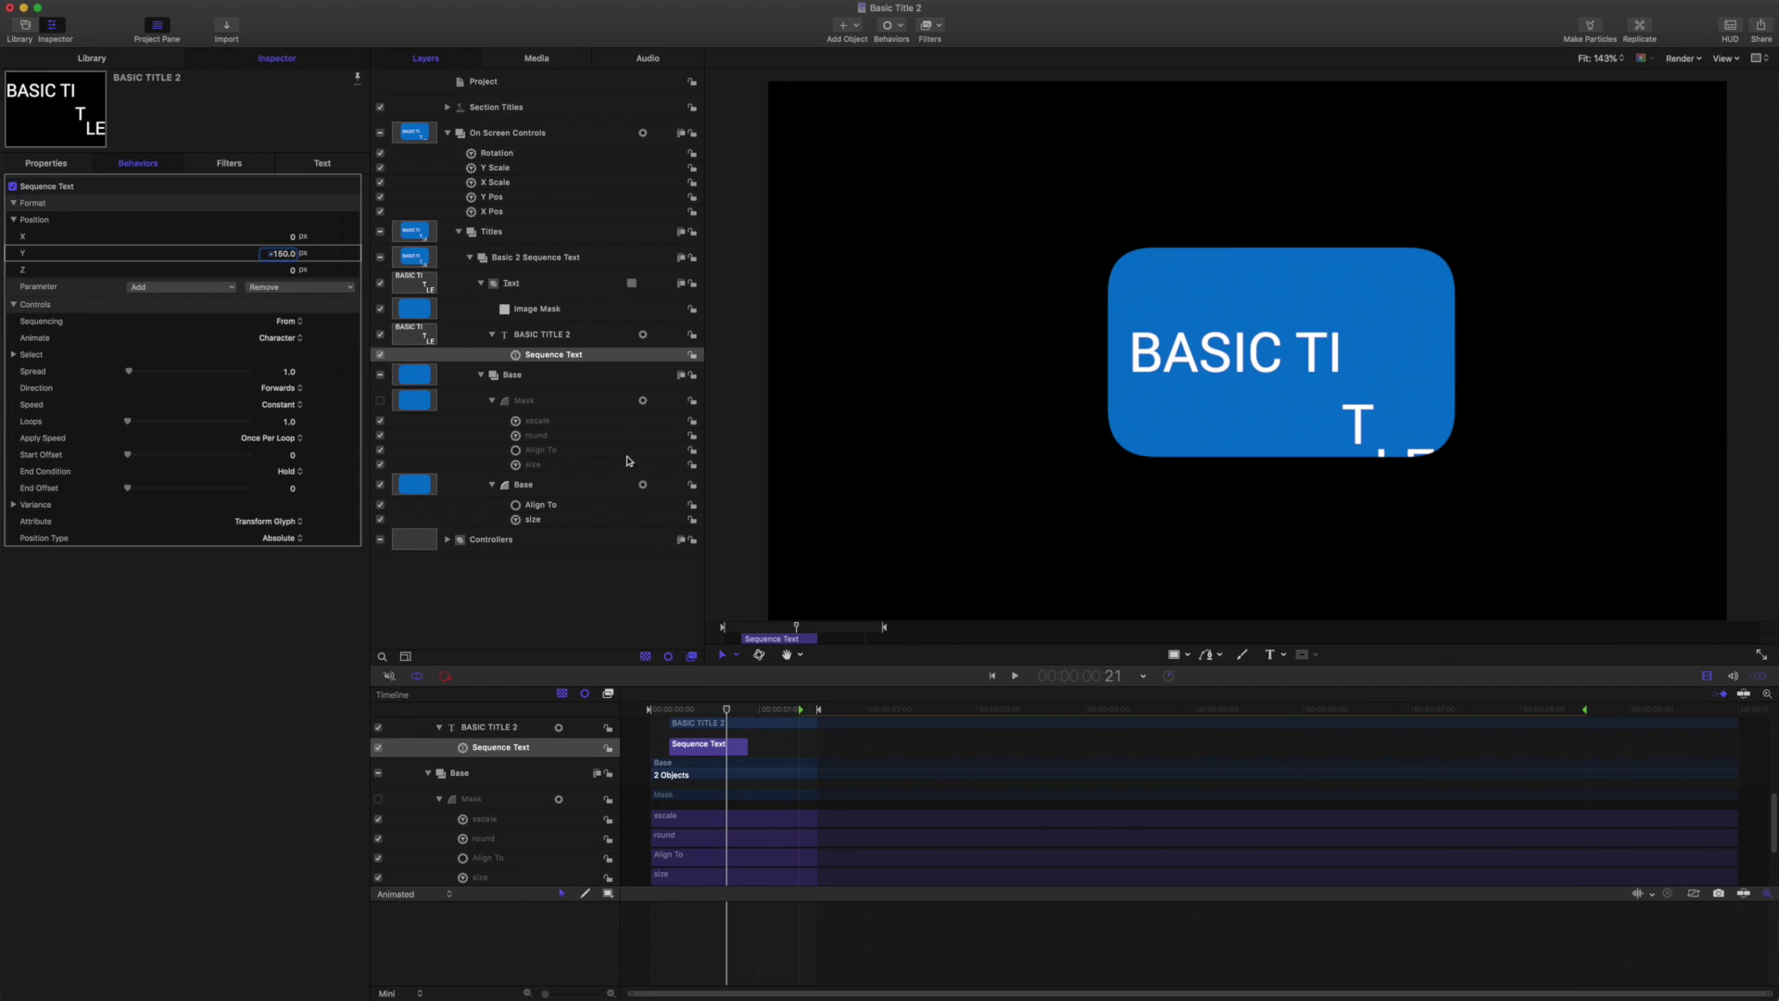
pyautogui.click(536, 465)
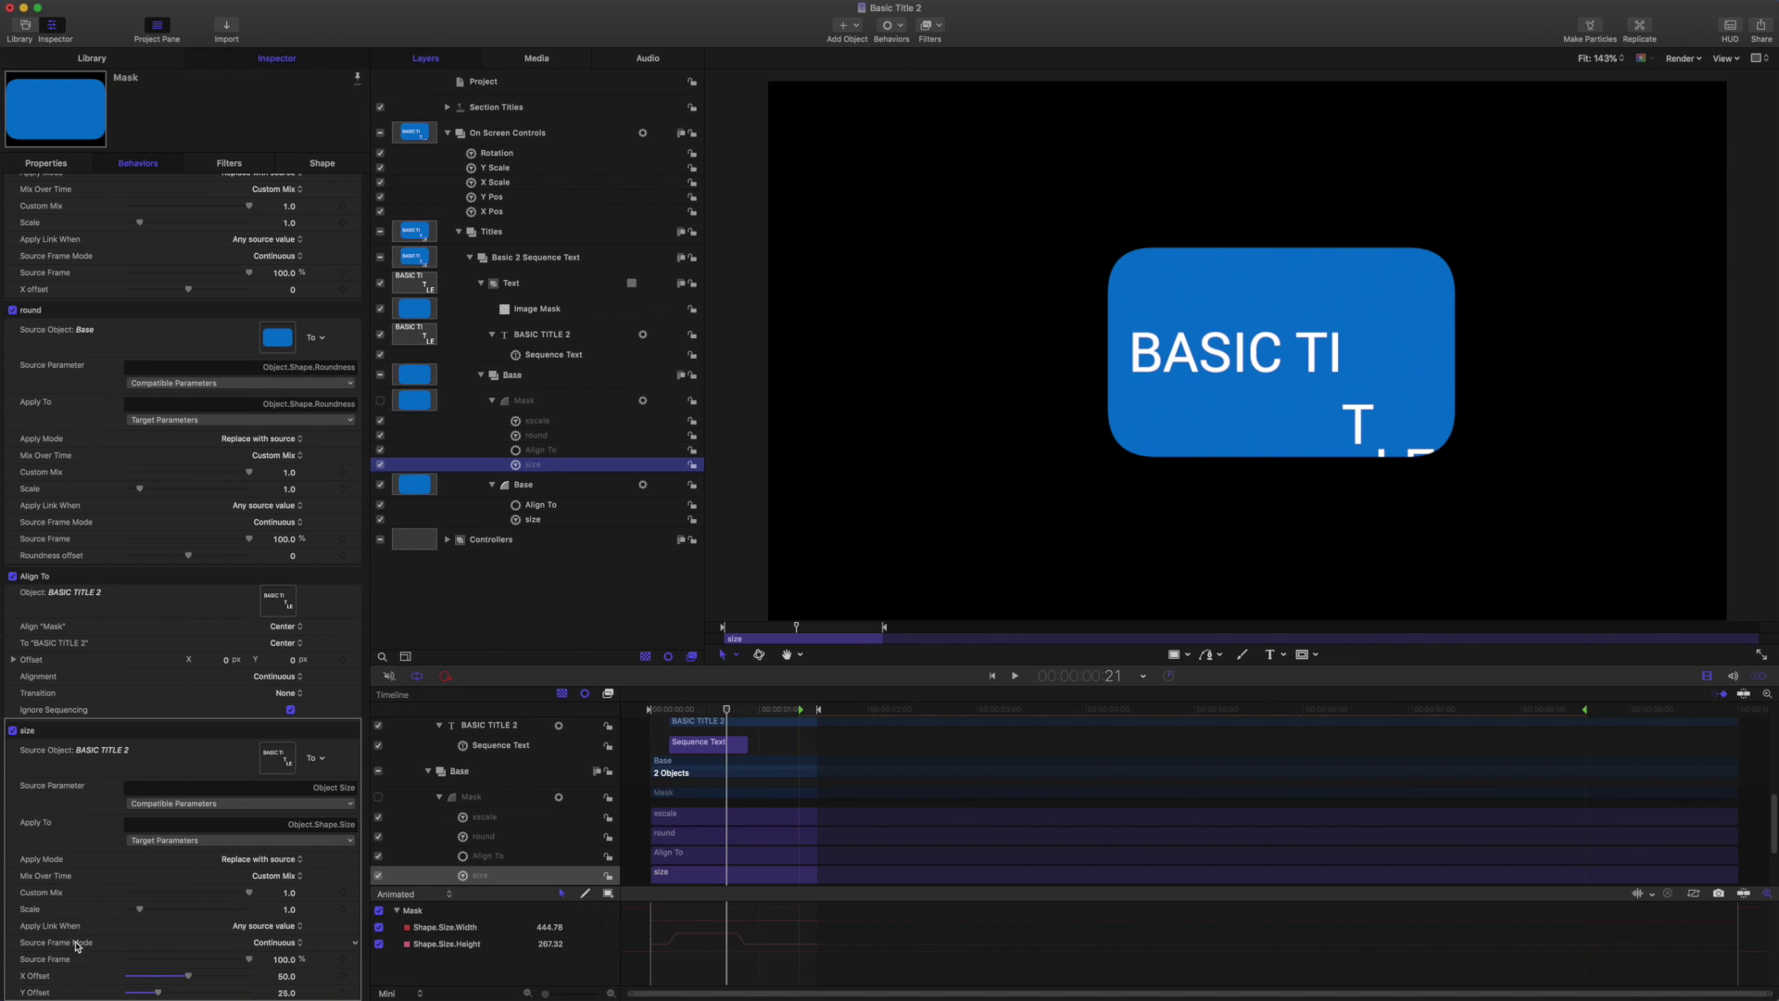
pyautogui.click(280, 943)
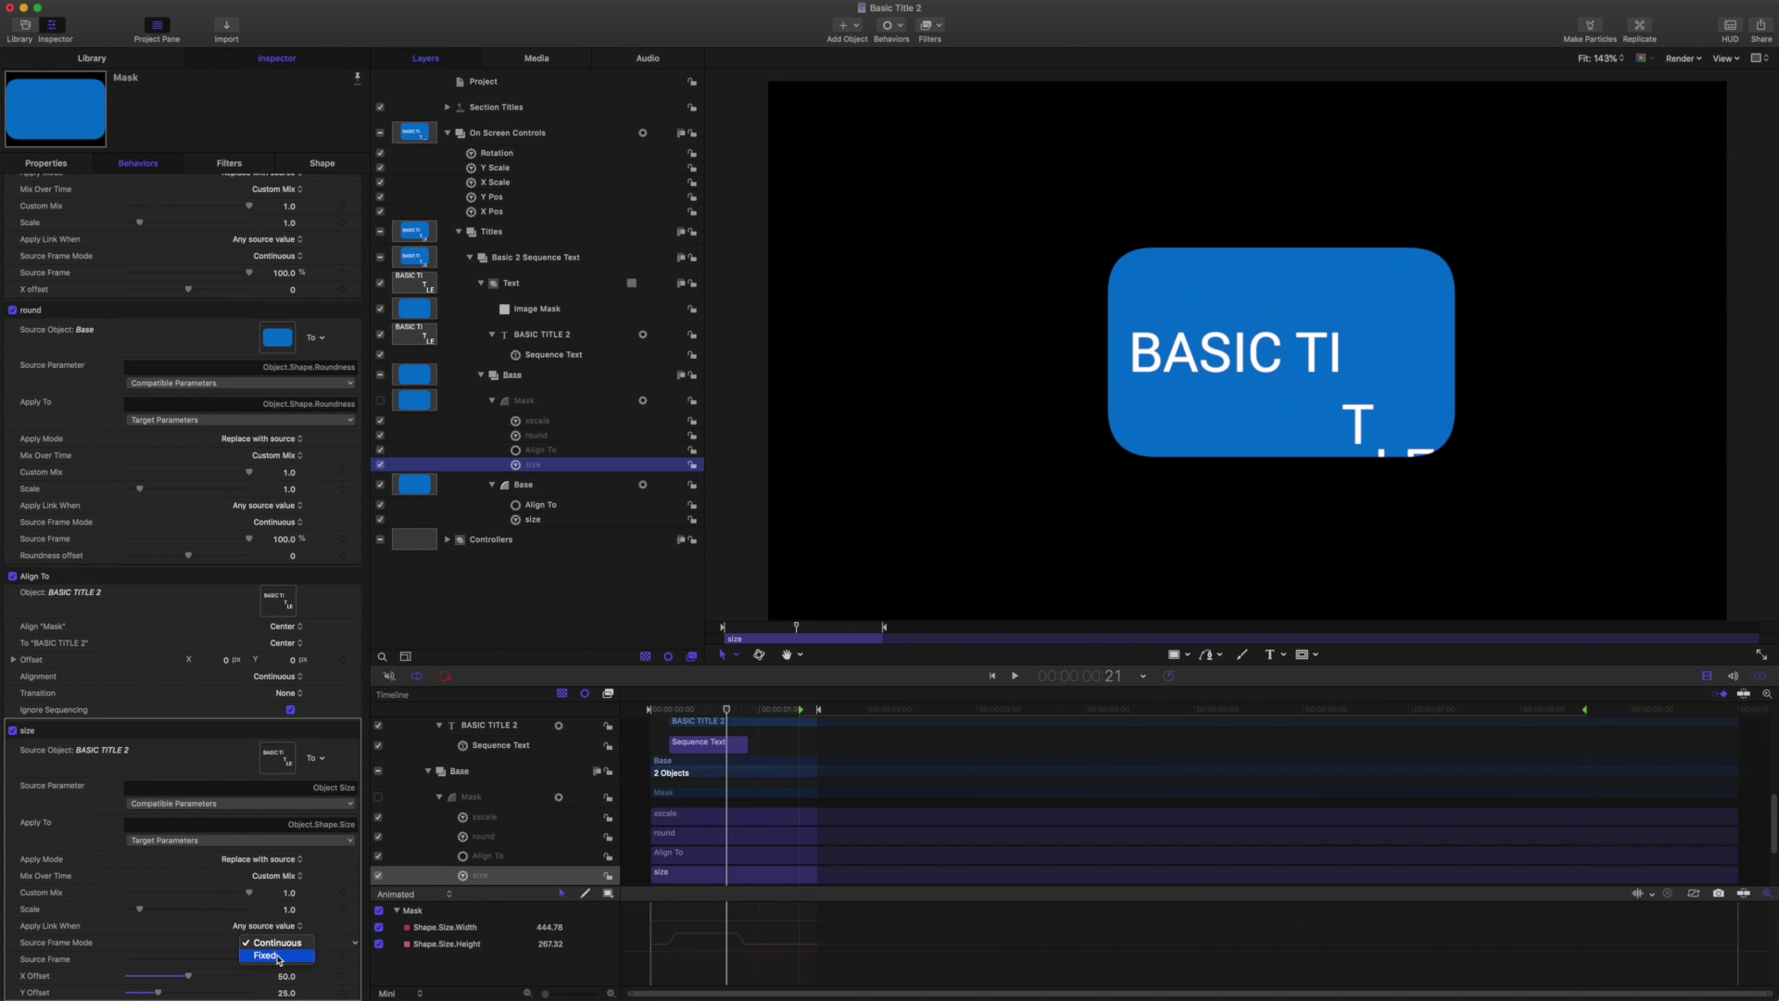
pyautogui.click(268, 960)
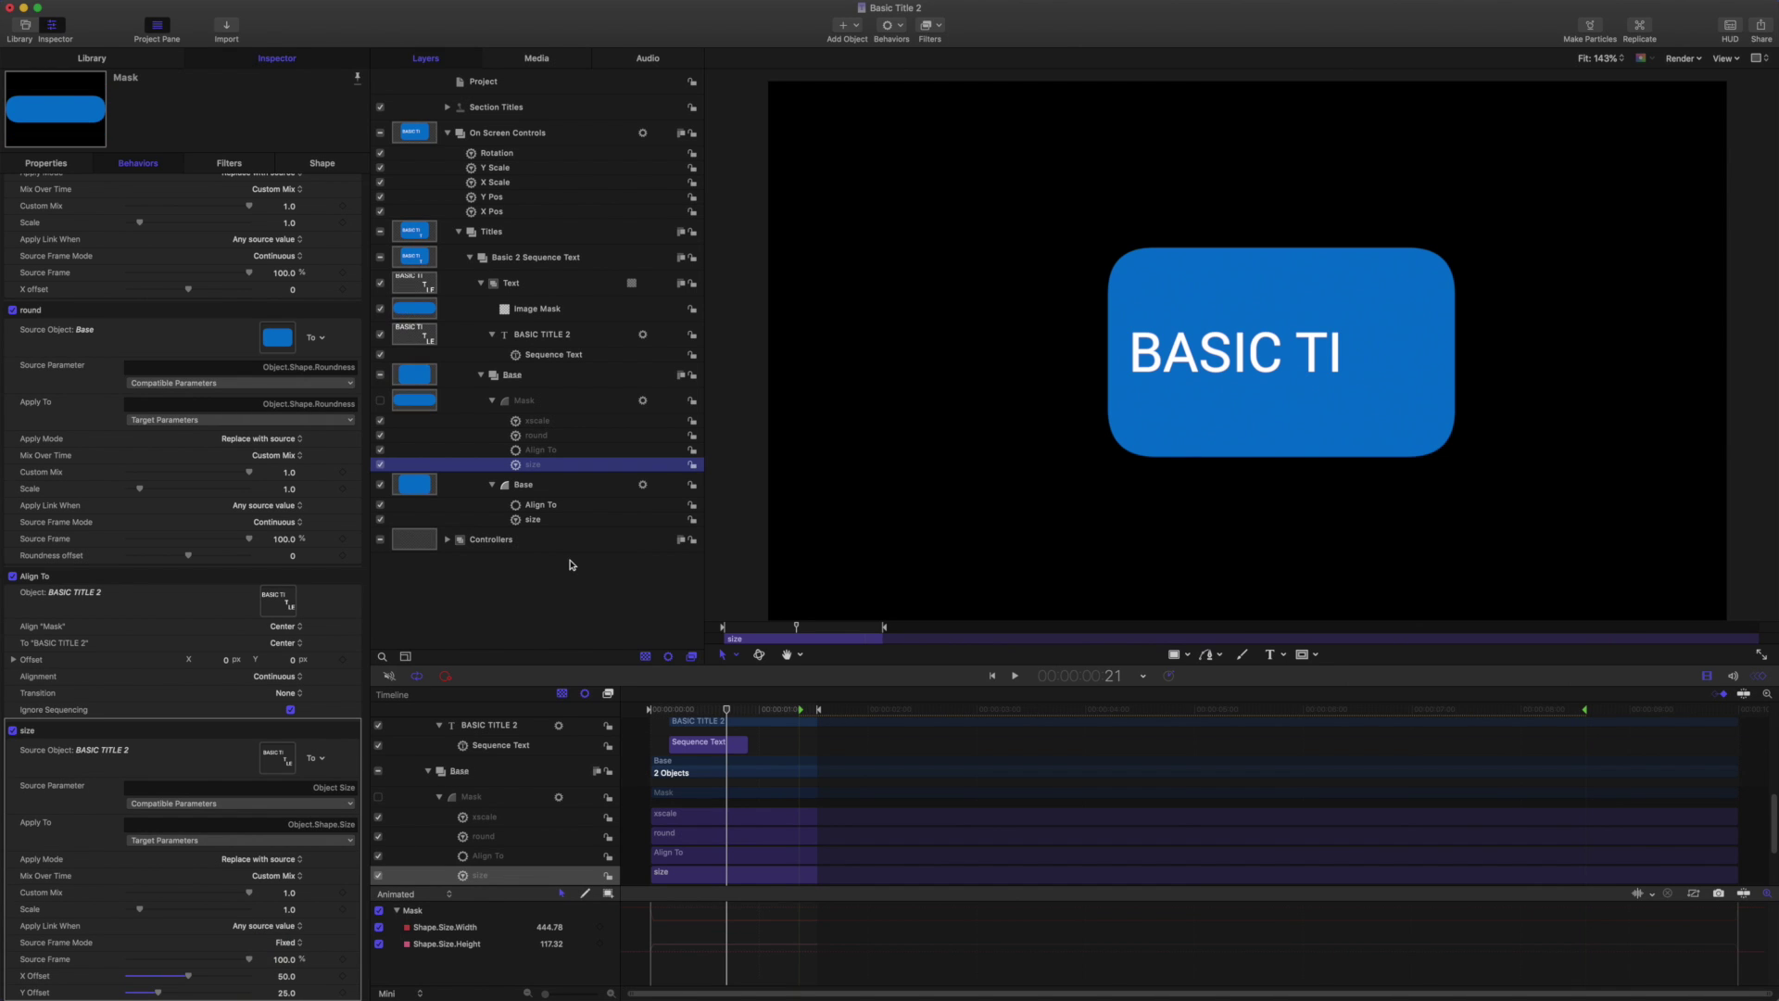
# - Set the Base size behavior's Source Frame Mode to Fixed and preview from the start
pyautogui.click(533, 521)
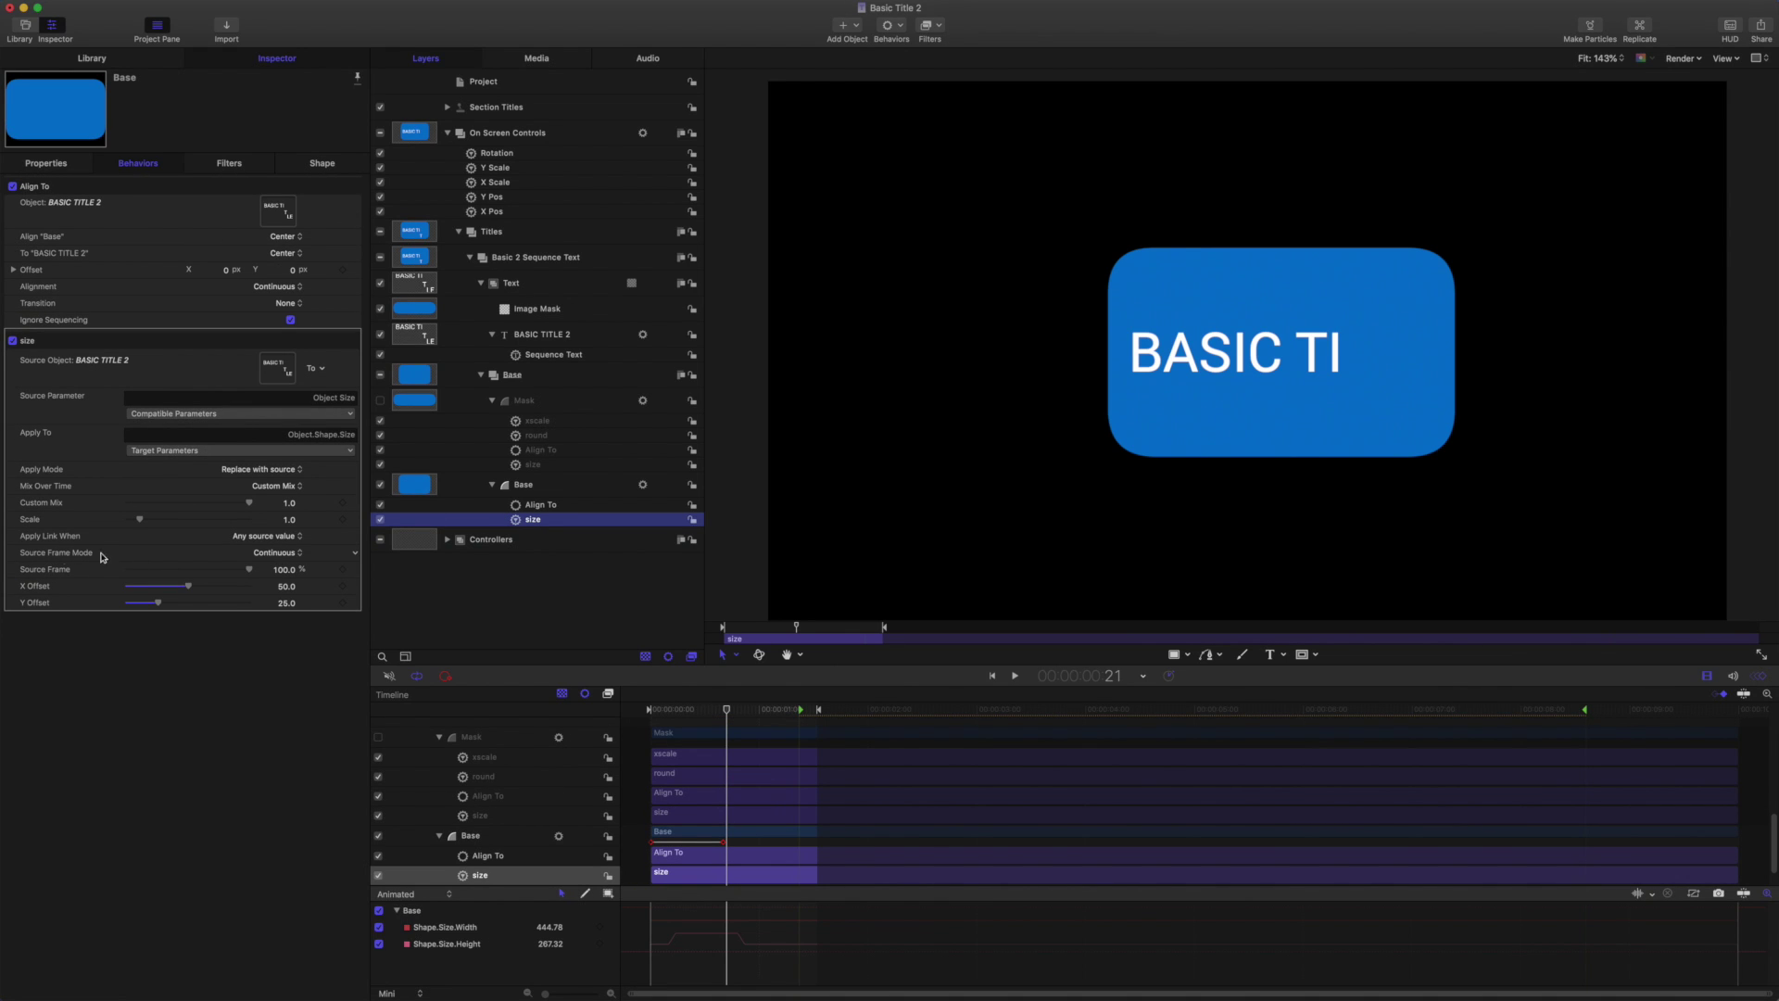
pyautogui.click(288, 556)
pyautogui.click(278, 569)
pyautogui.click(992, 676)
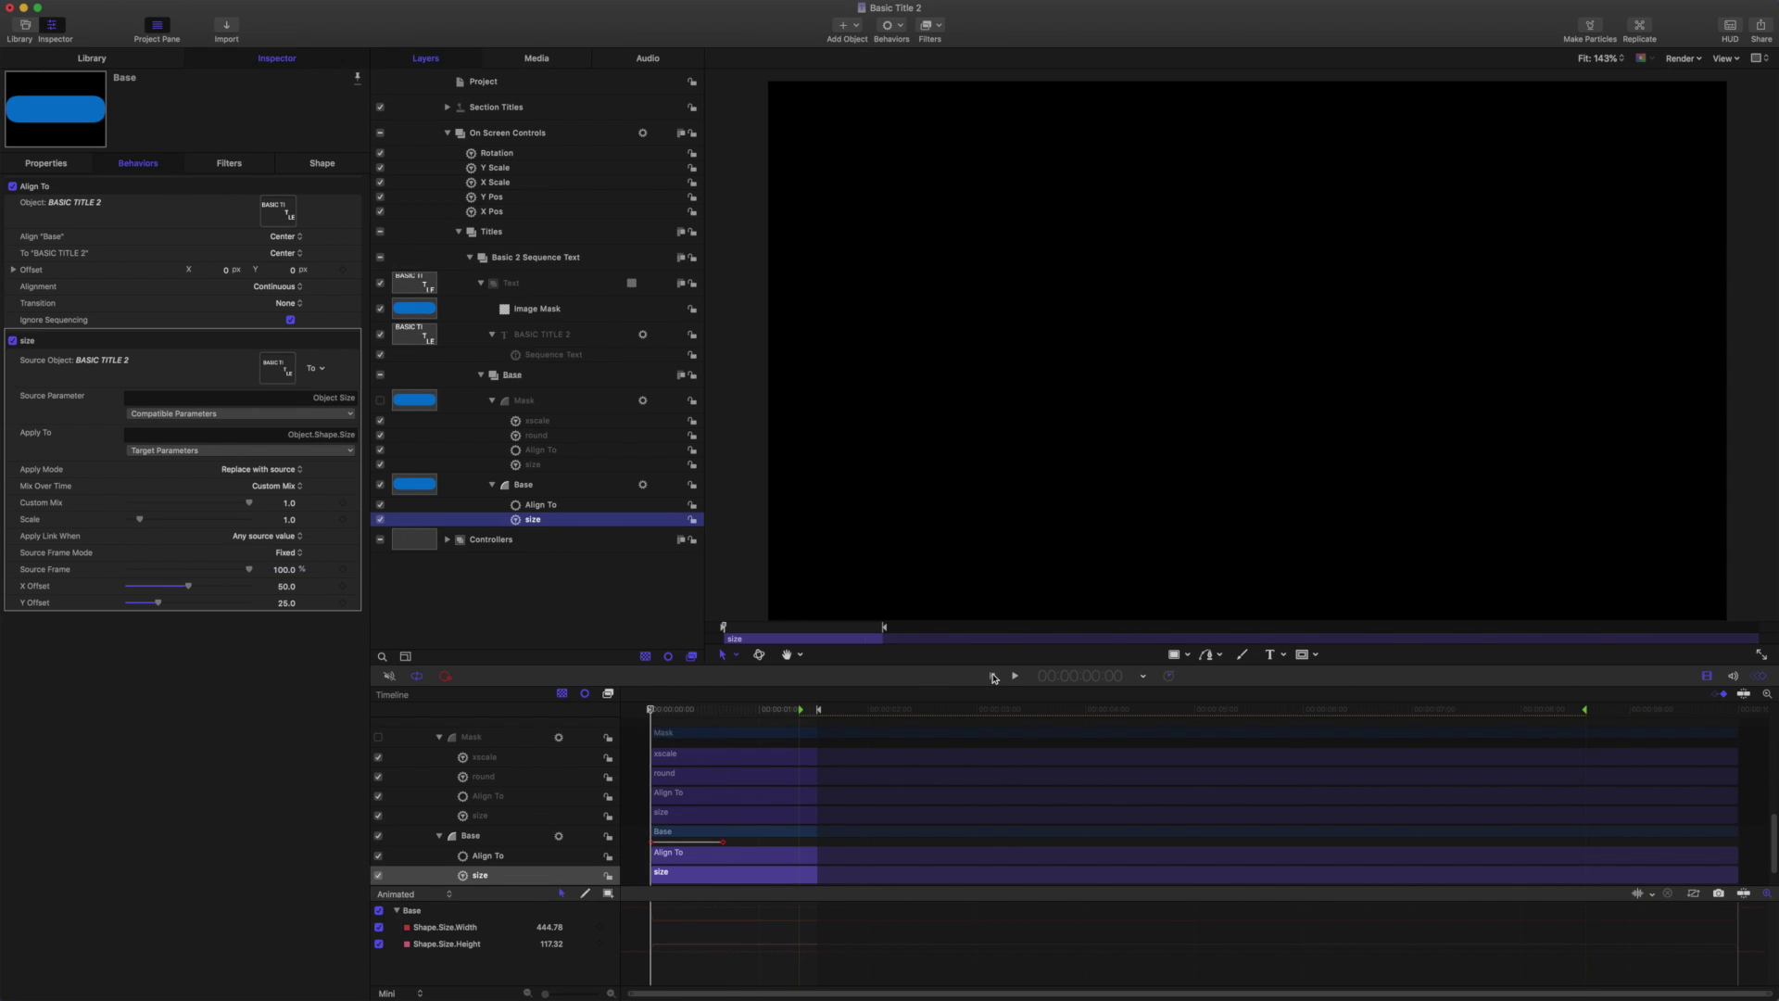
pyautogui.click(1015, 676)
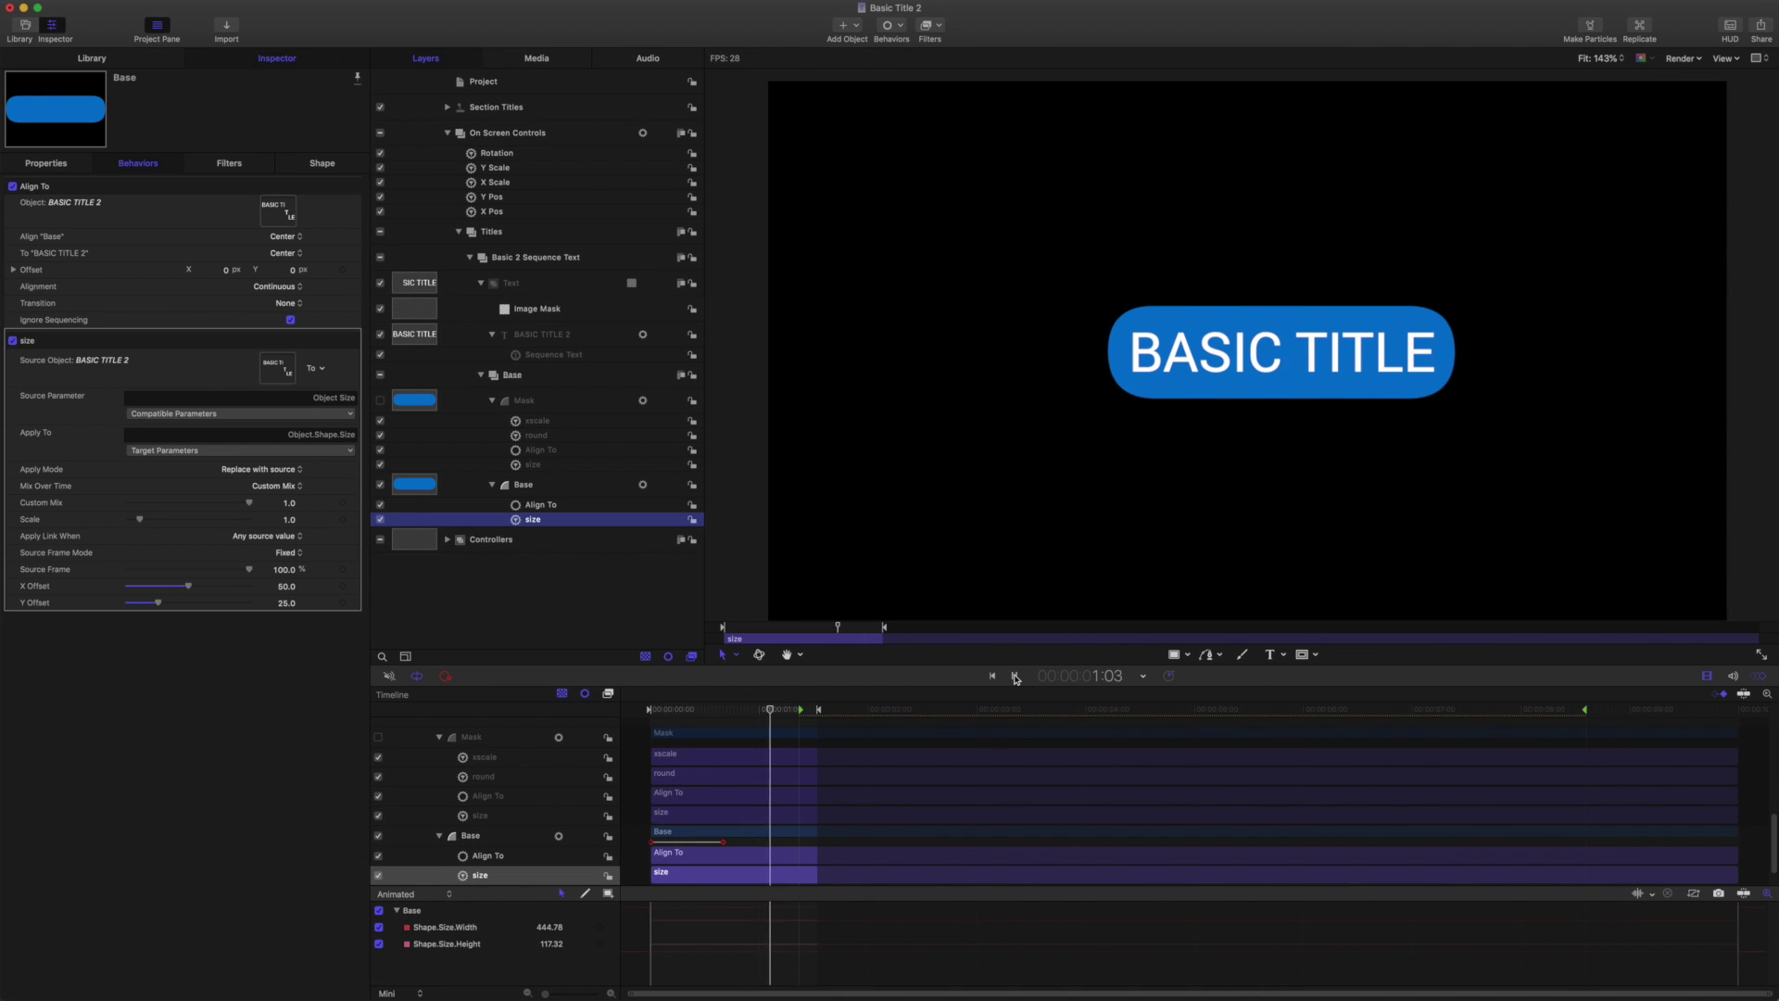
pyautogui.click(1015, 677)
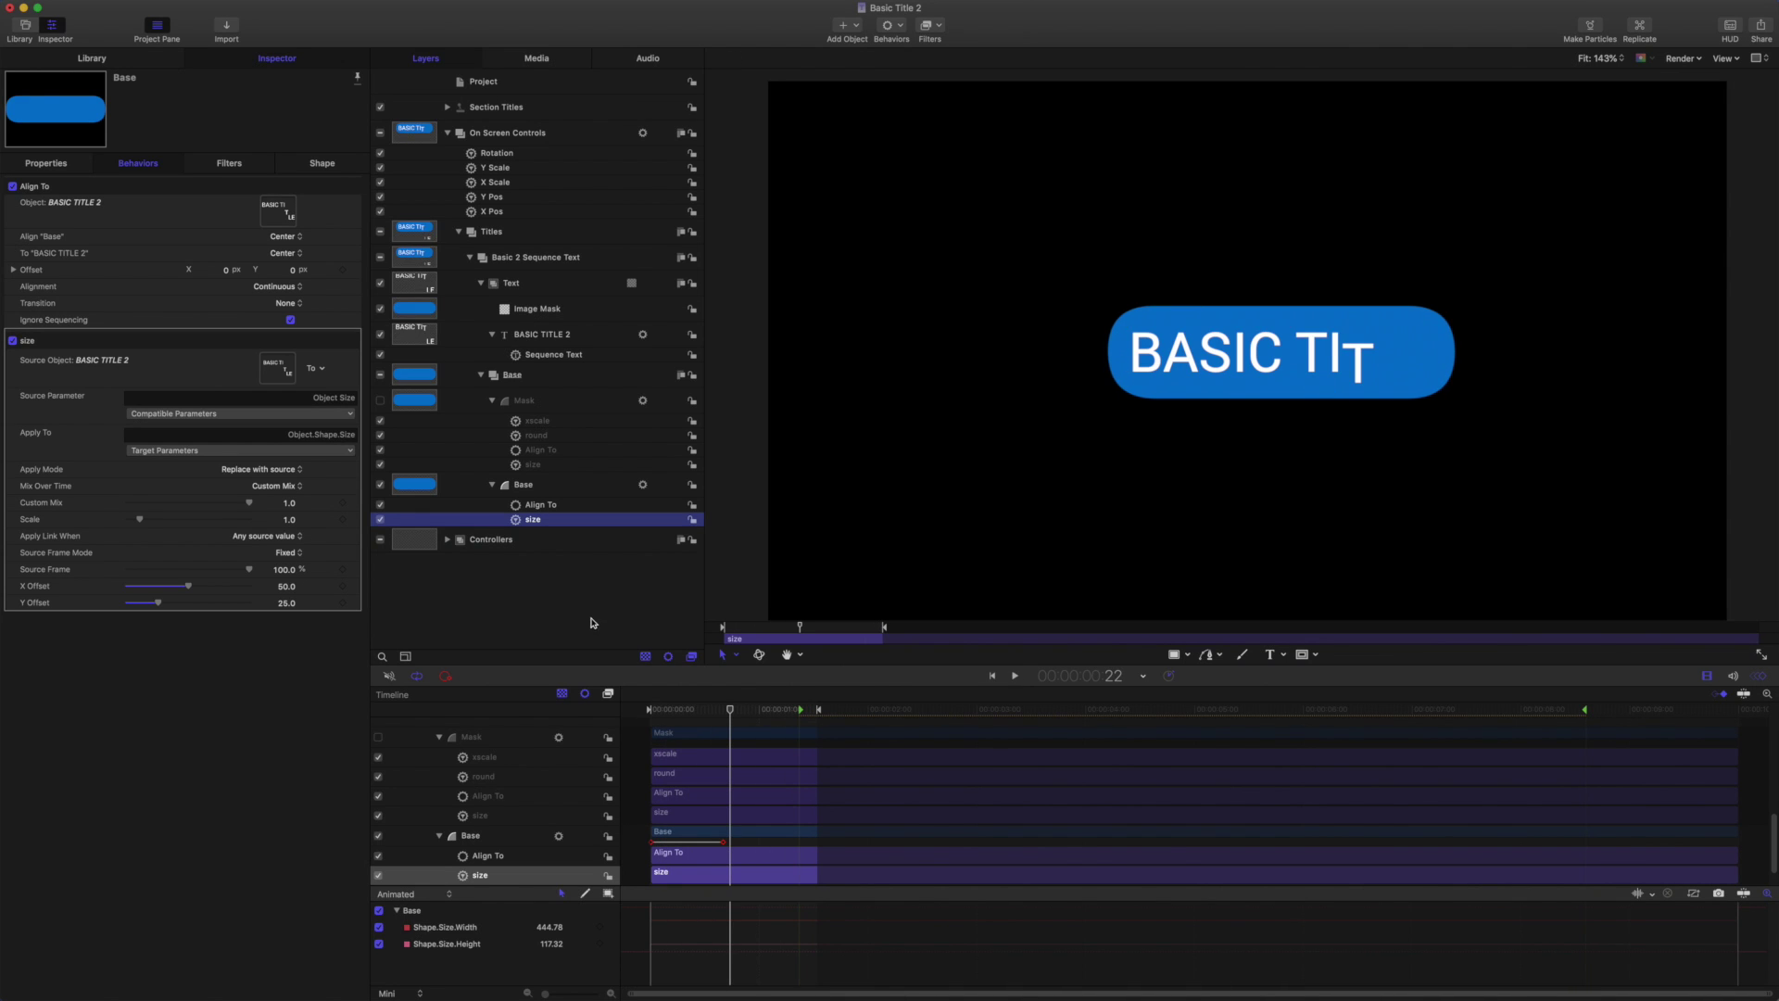
pyautogui.click(539, 507)
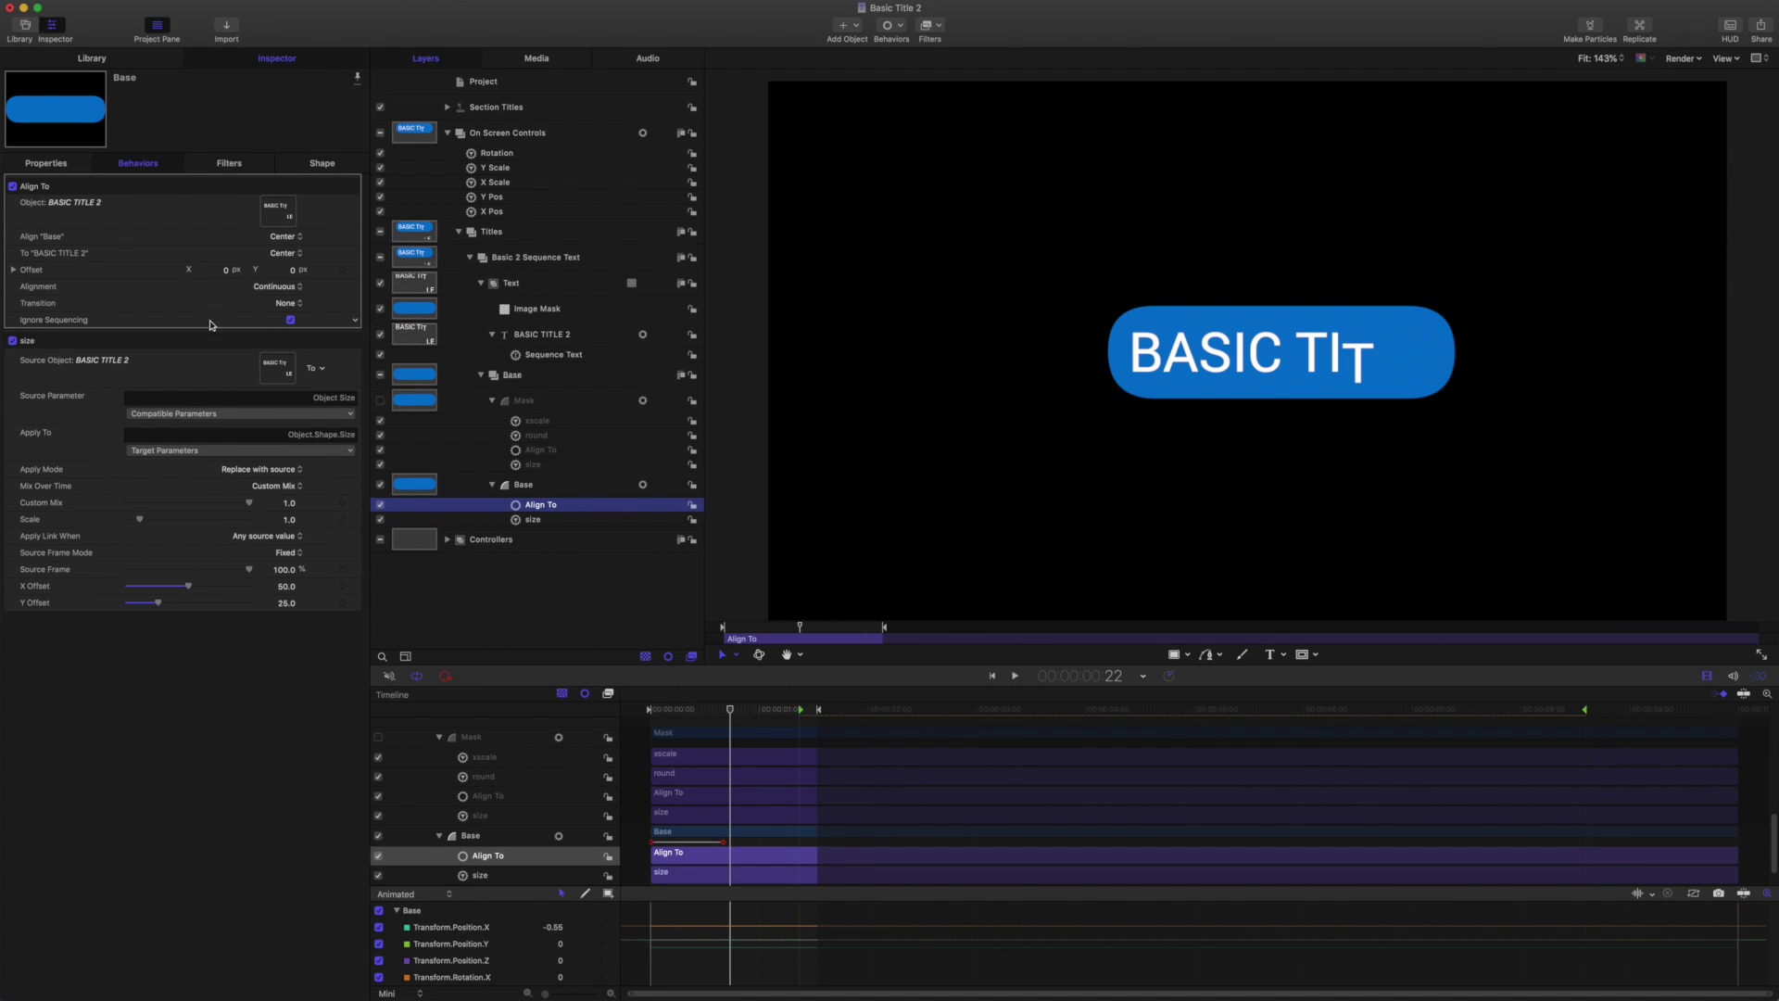
pyautogui.click(290, 320)
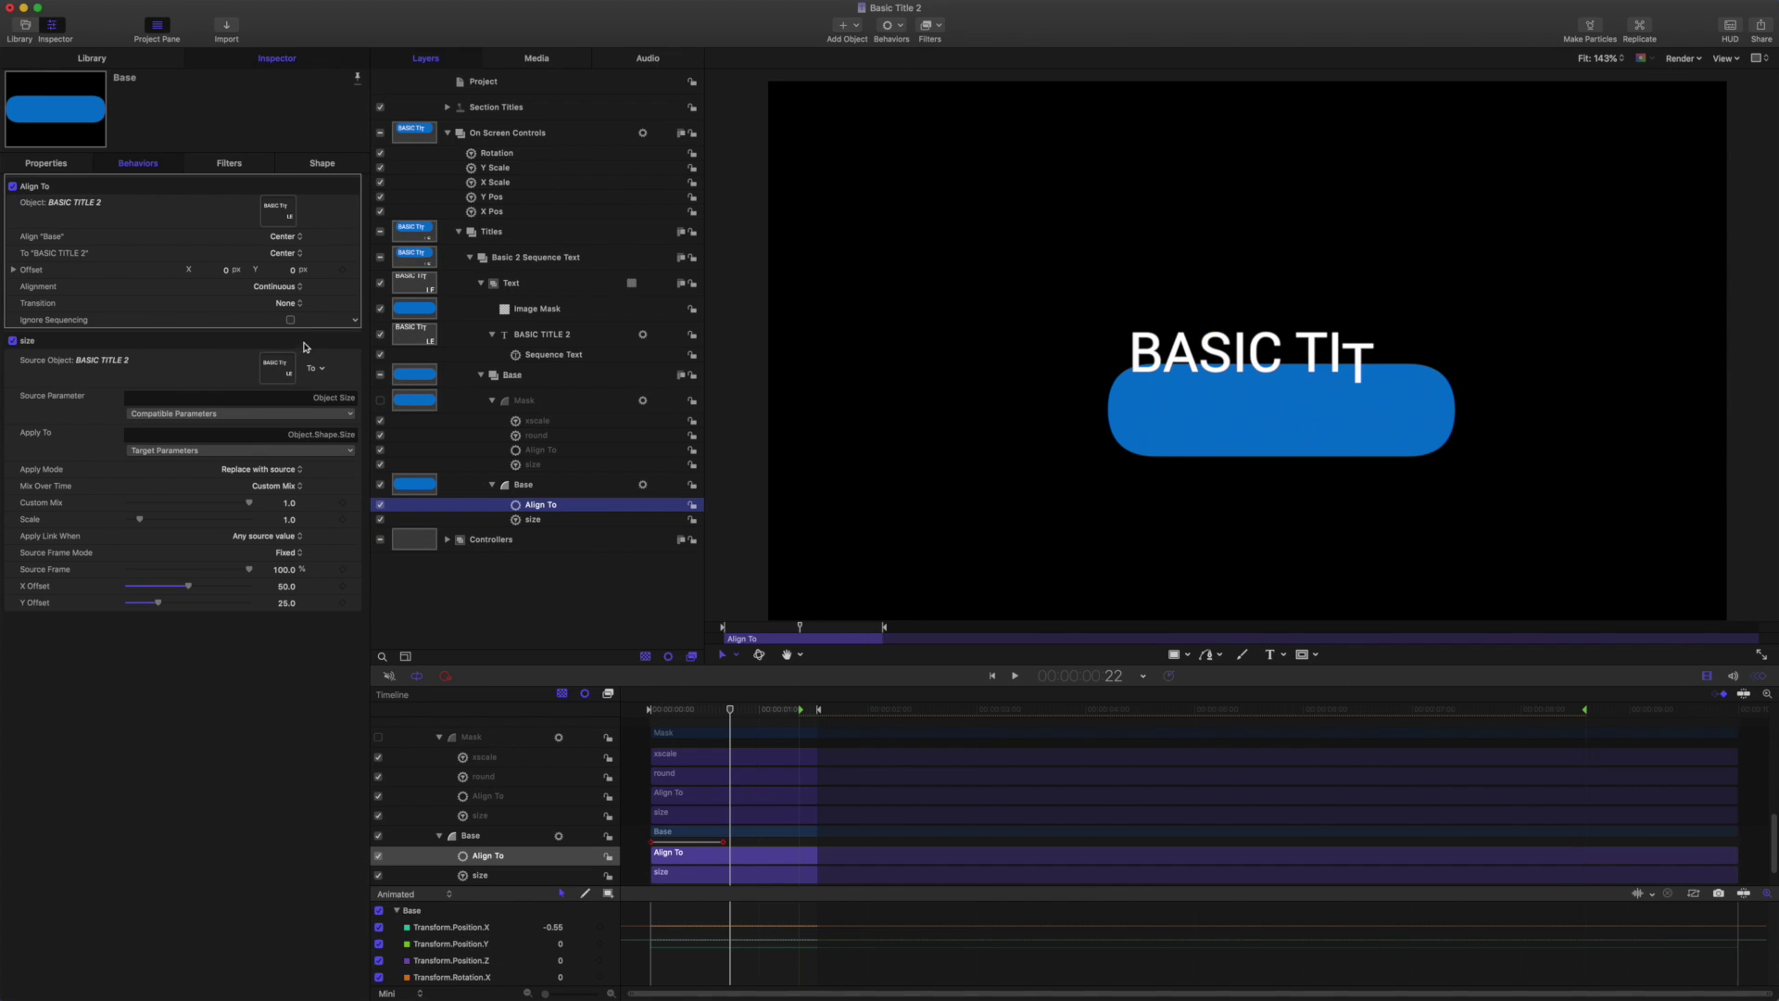
pyautogui.click(525, 451)
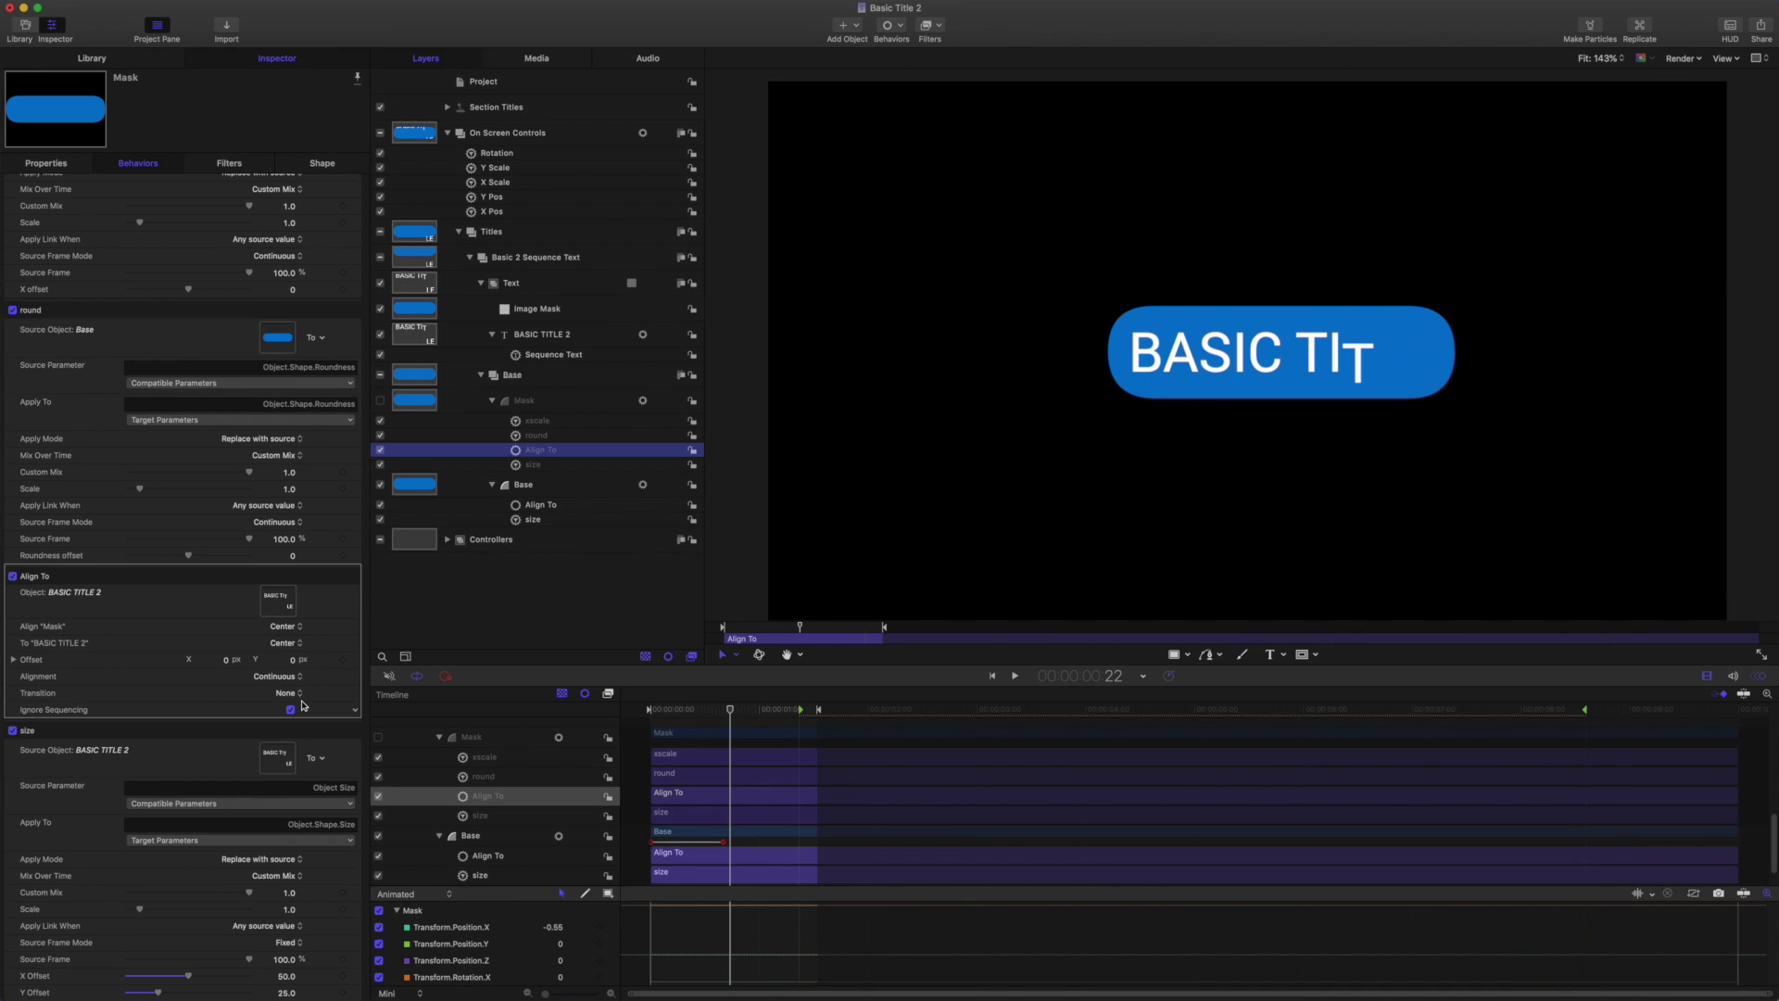
pyautogui.click(291, 710)
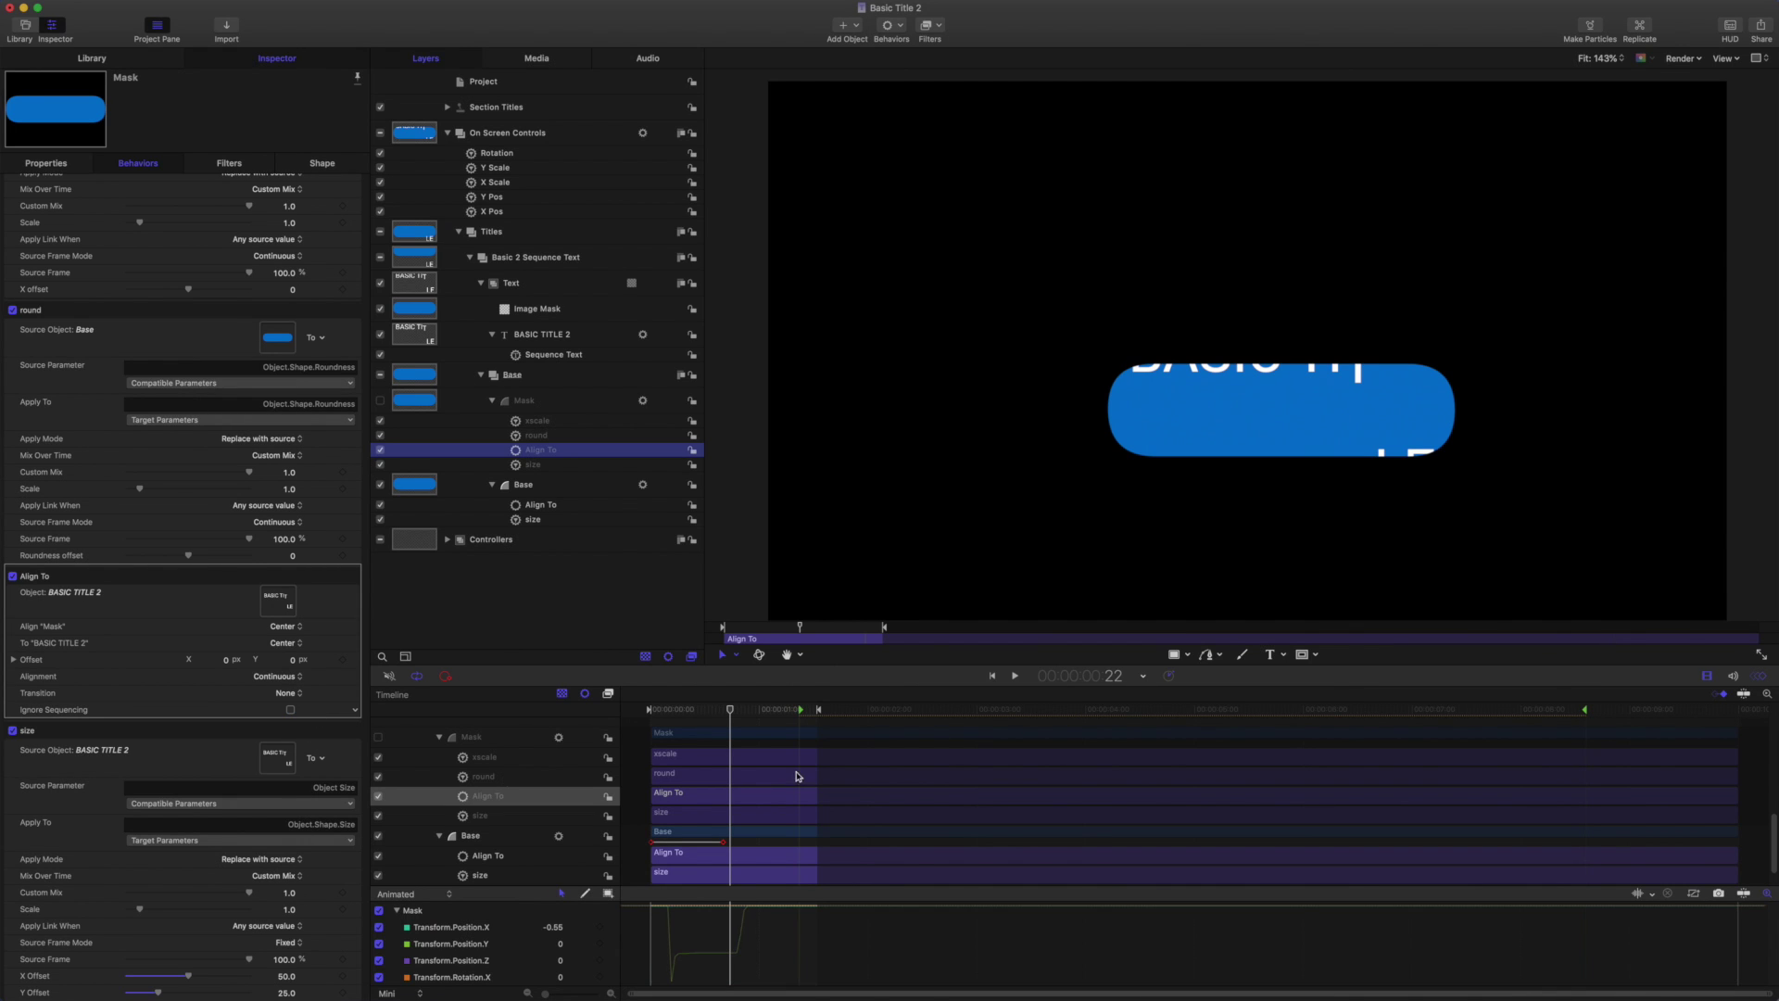
pyautogui.click(994, 677)
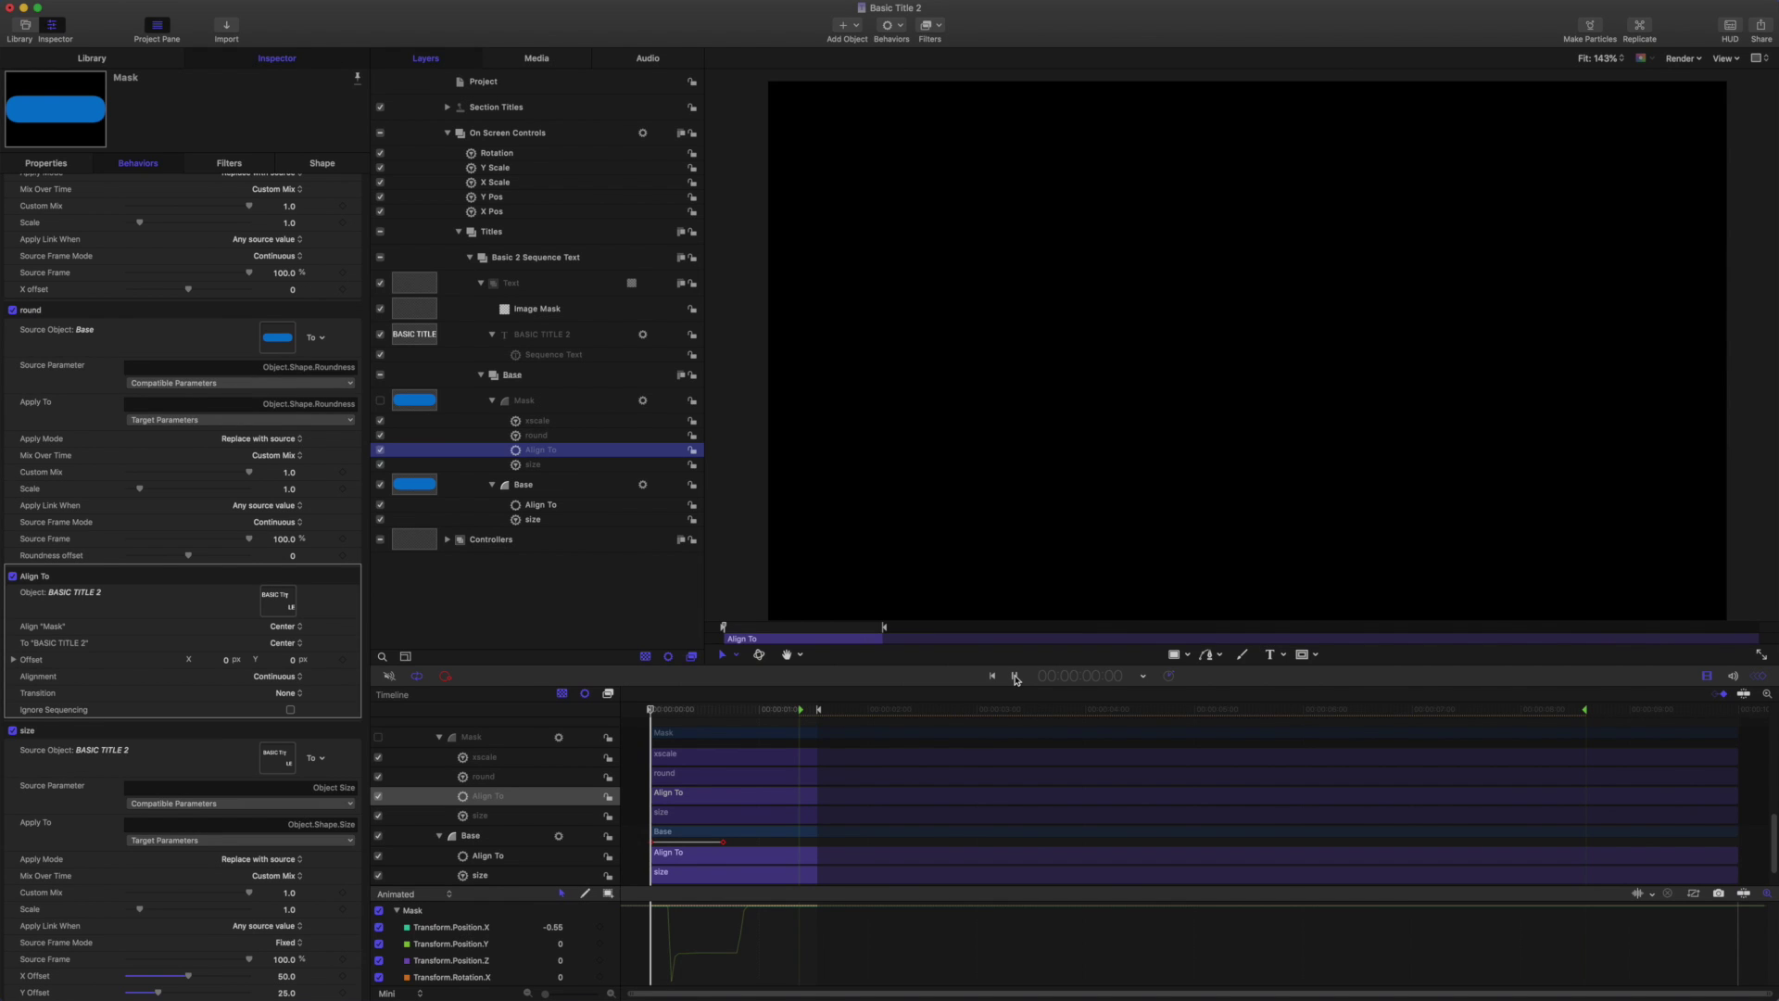
pyautogui.click(1015, 677)
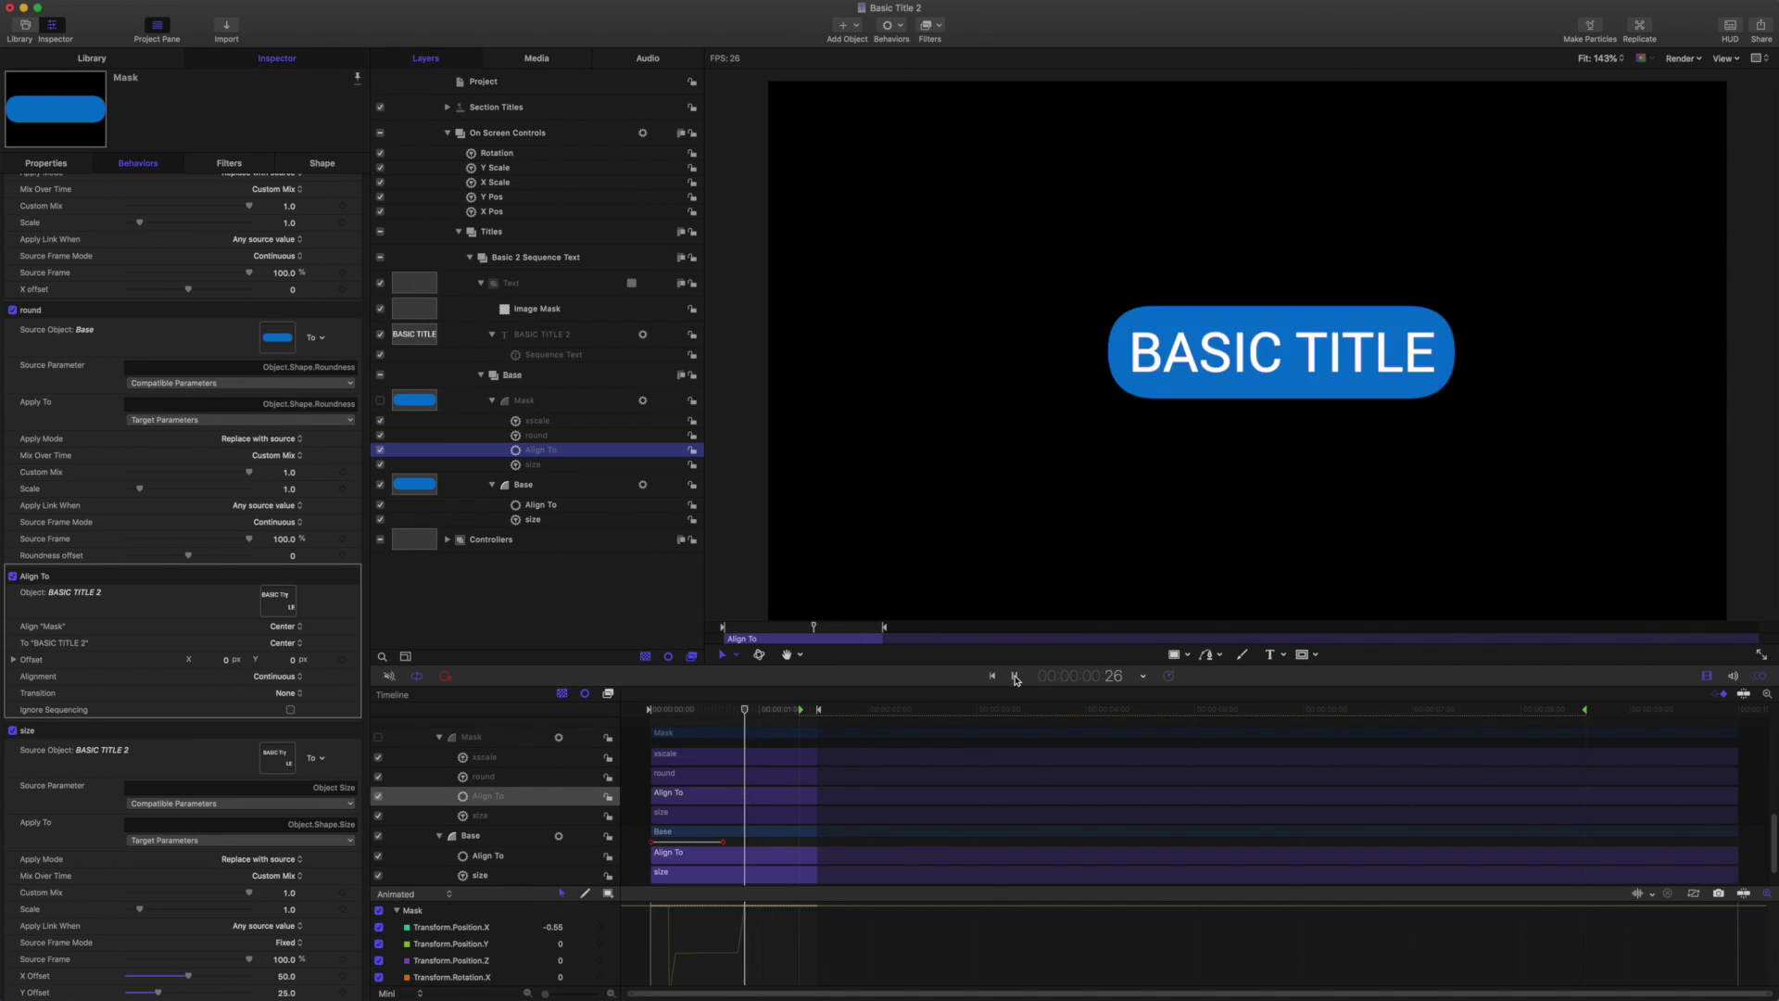
pyautogui.press('space')
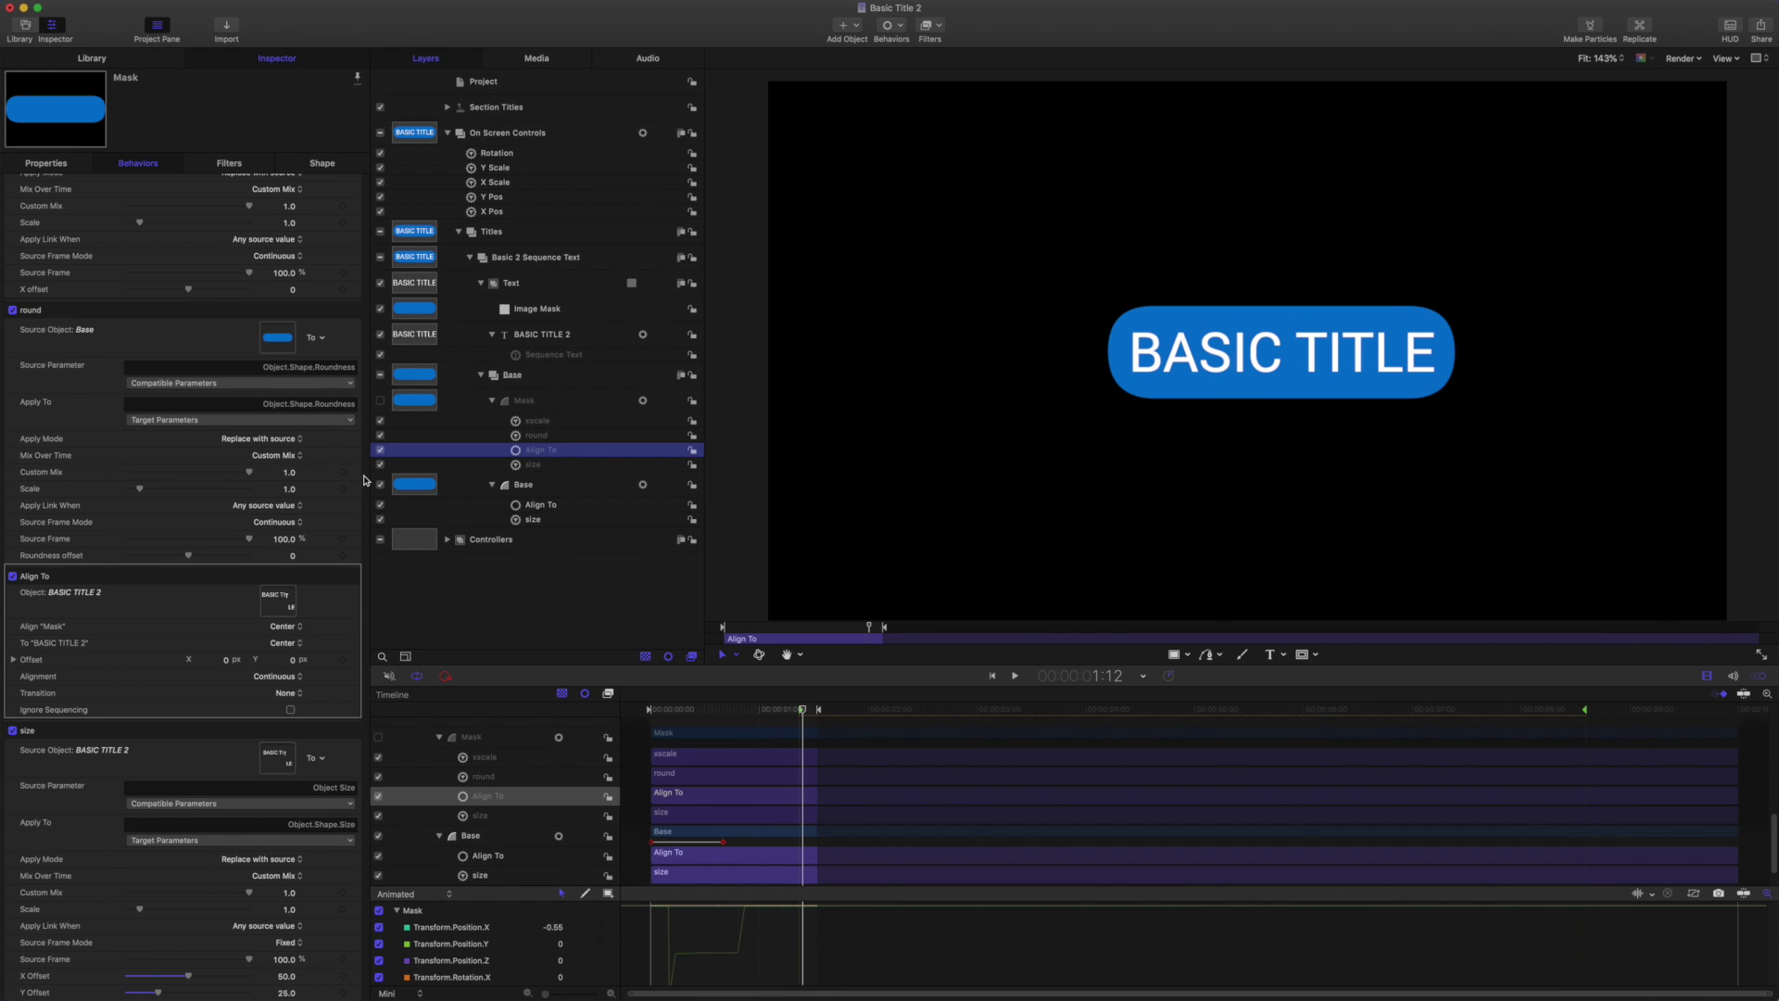
pyautogui.click(290, 710)
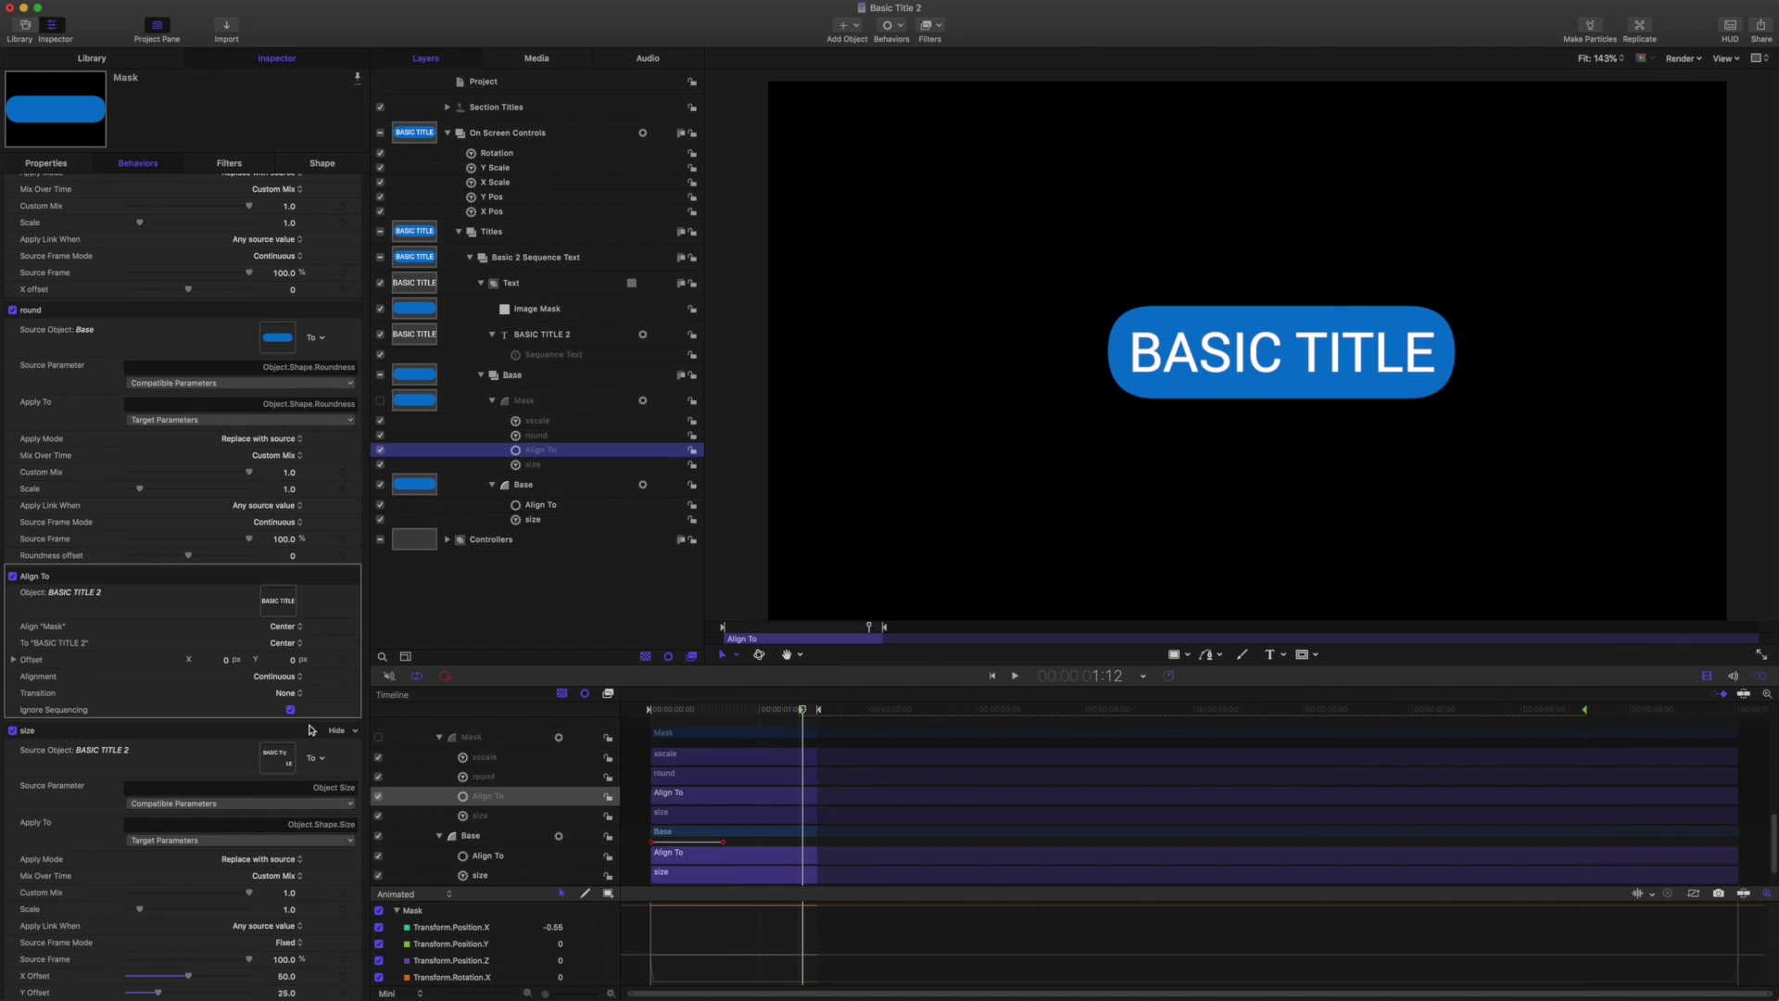
pyautogui.click(540, 507)
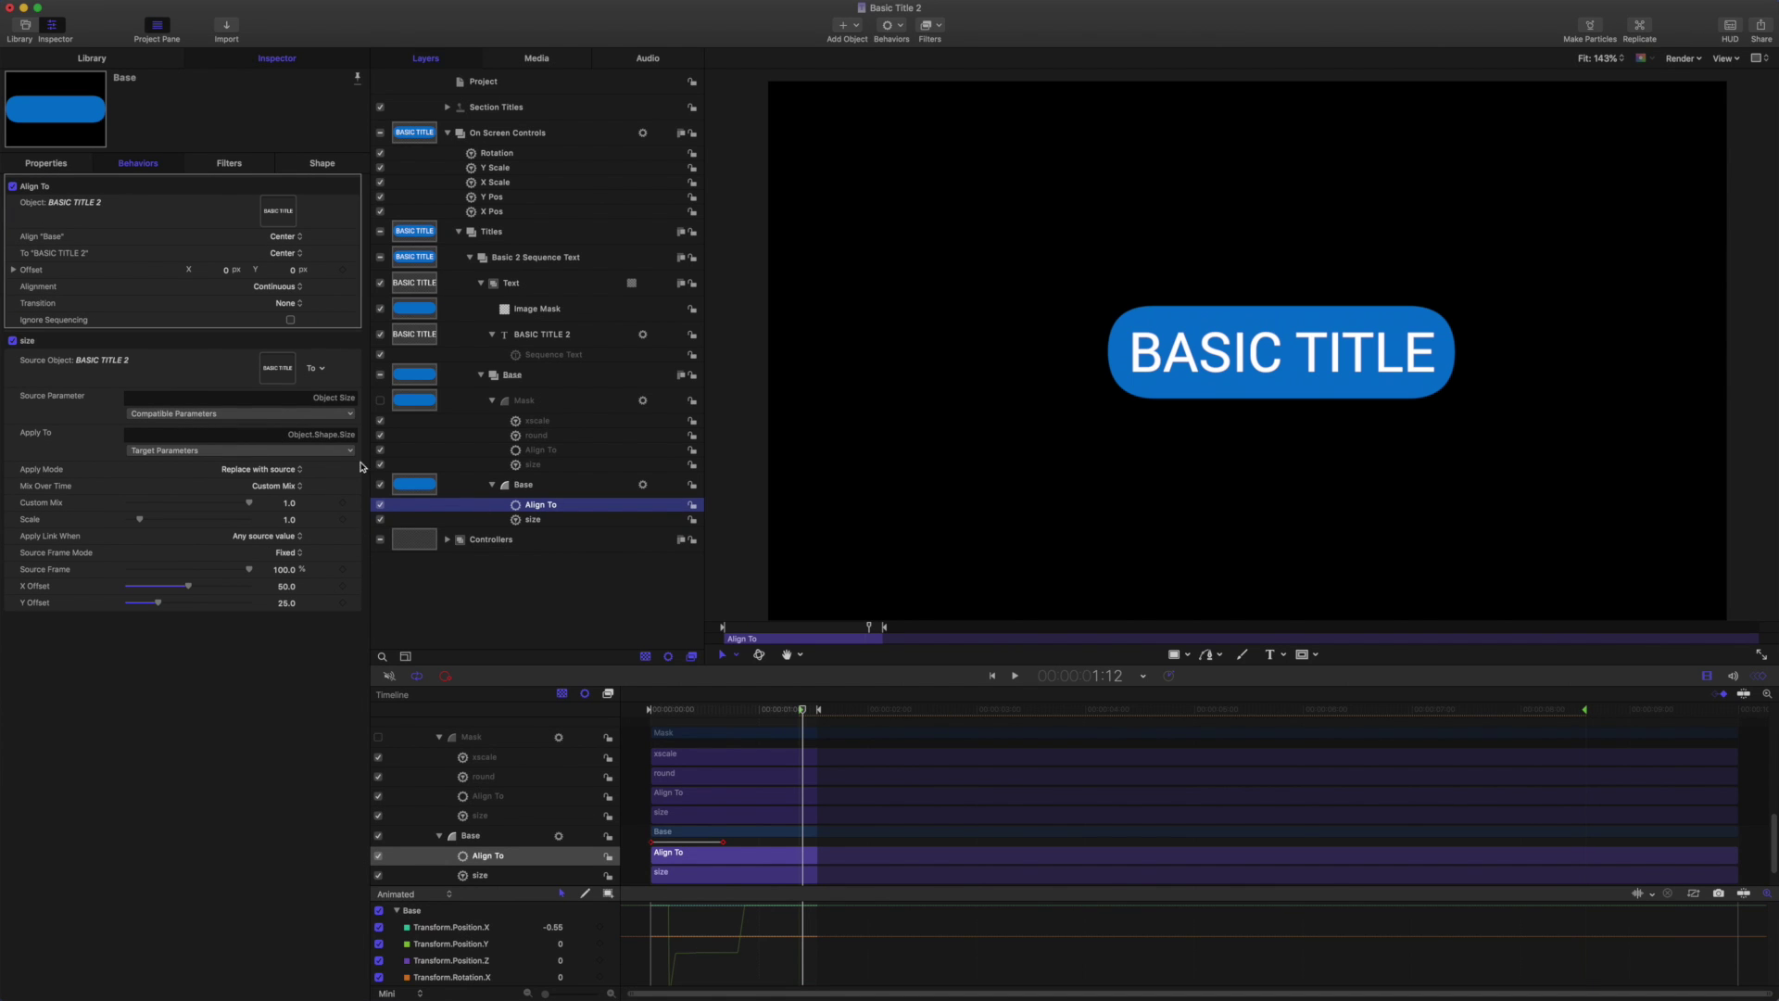
pyautogui.click(291, 320)
pyautogui.click(991, 676)
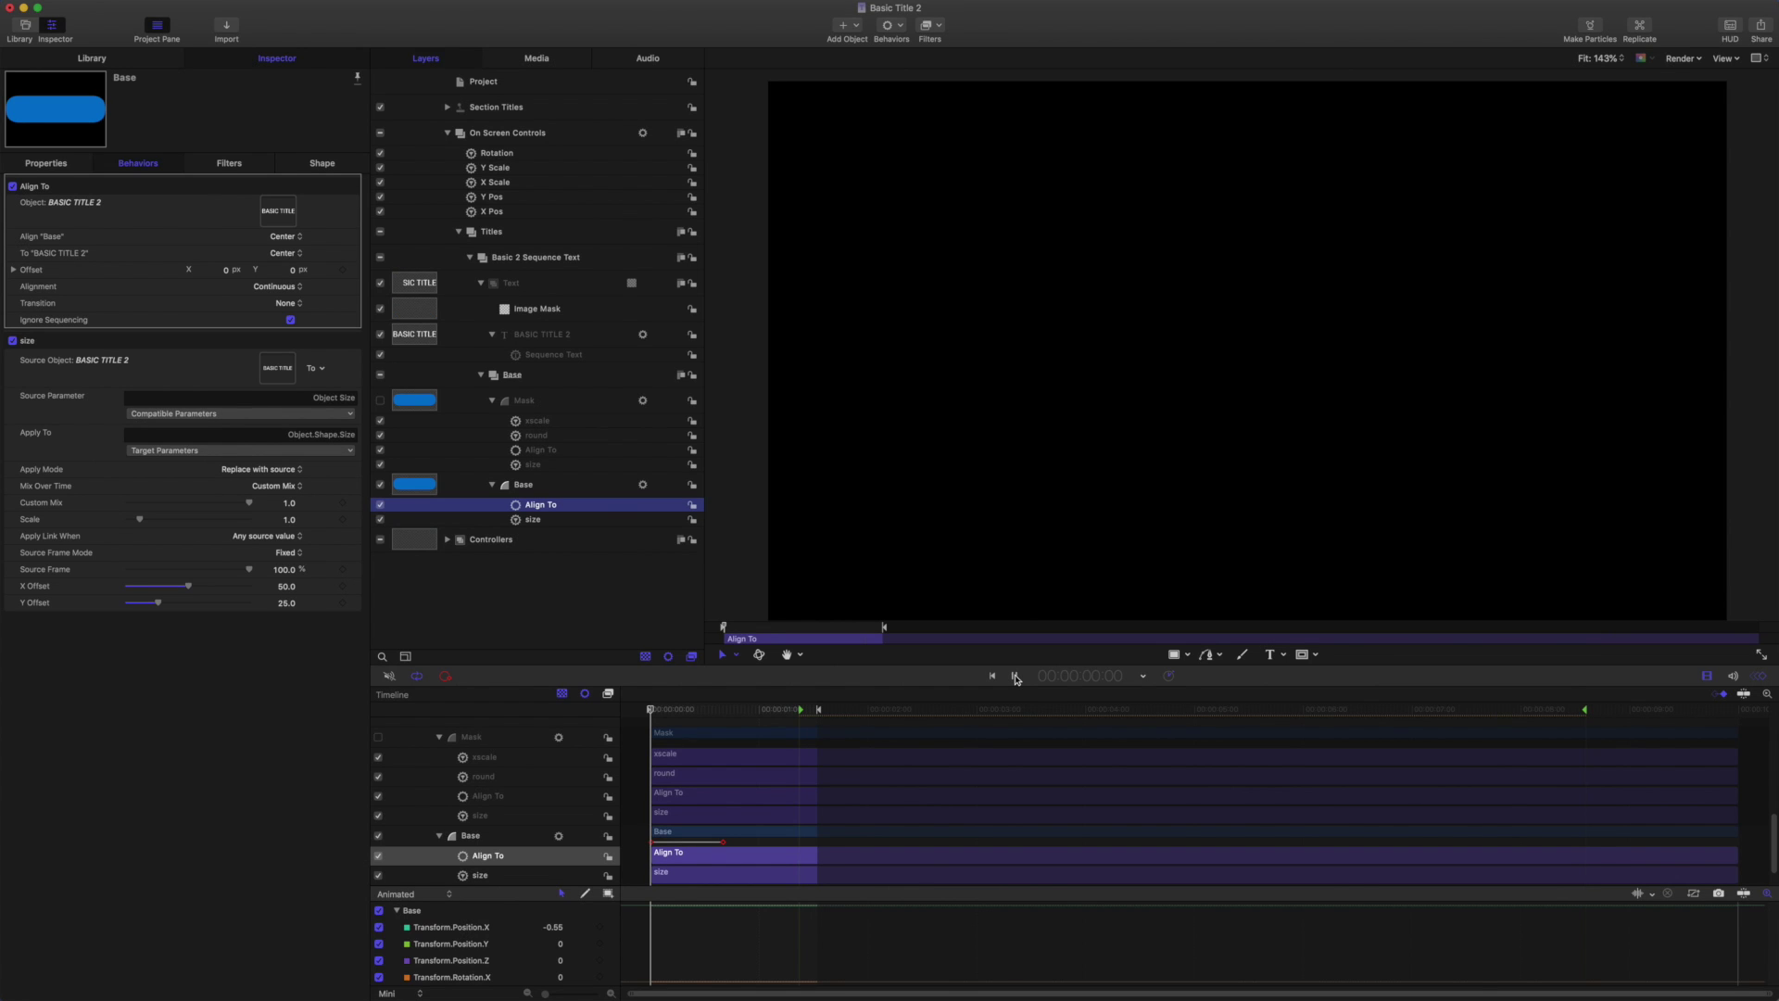
pyautogui.click(1015, 677)
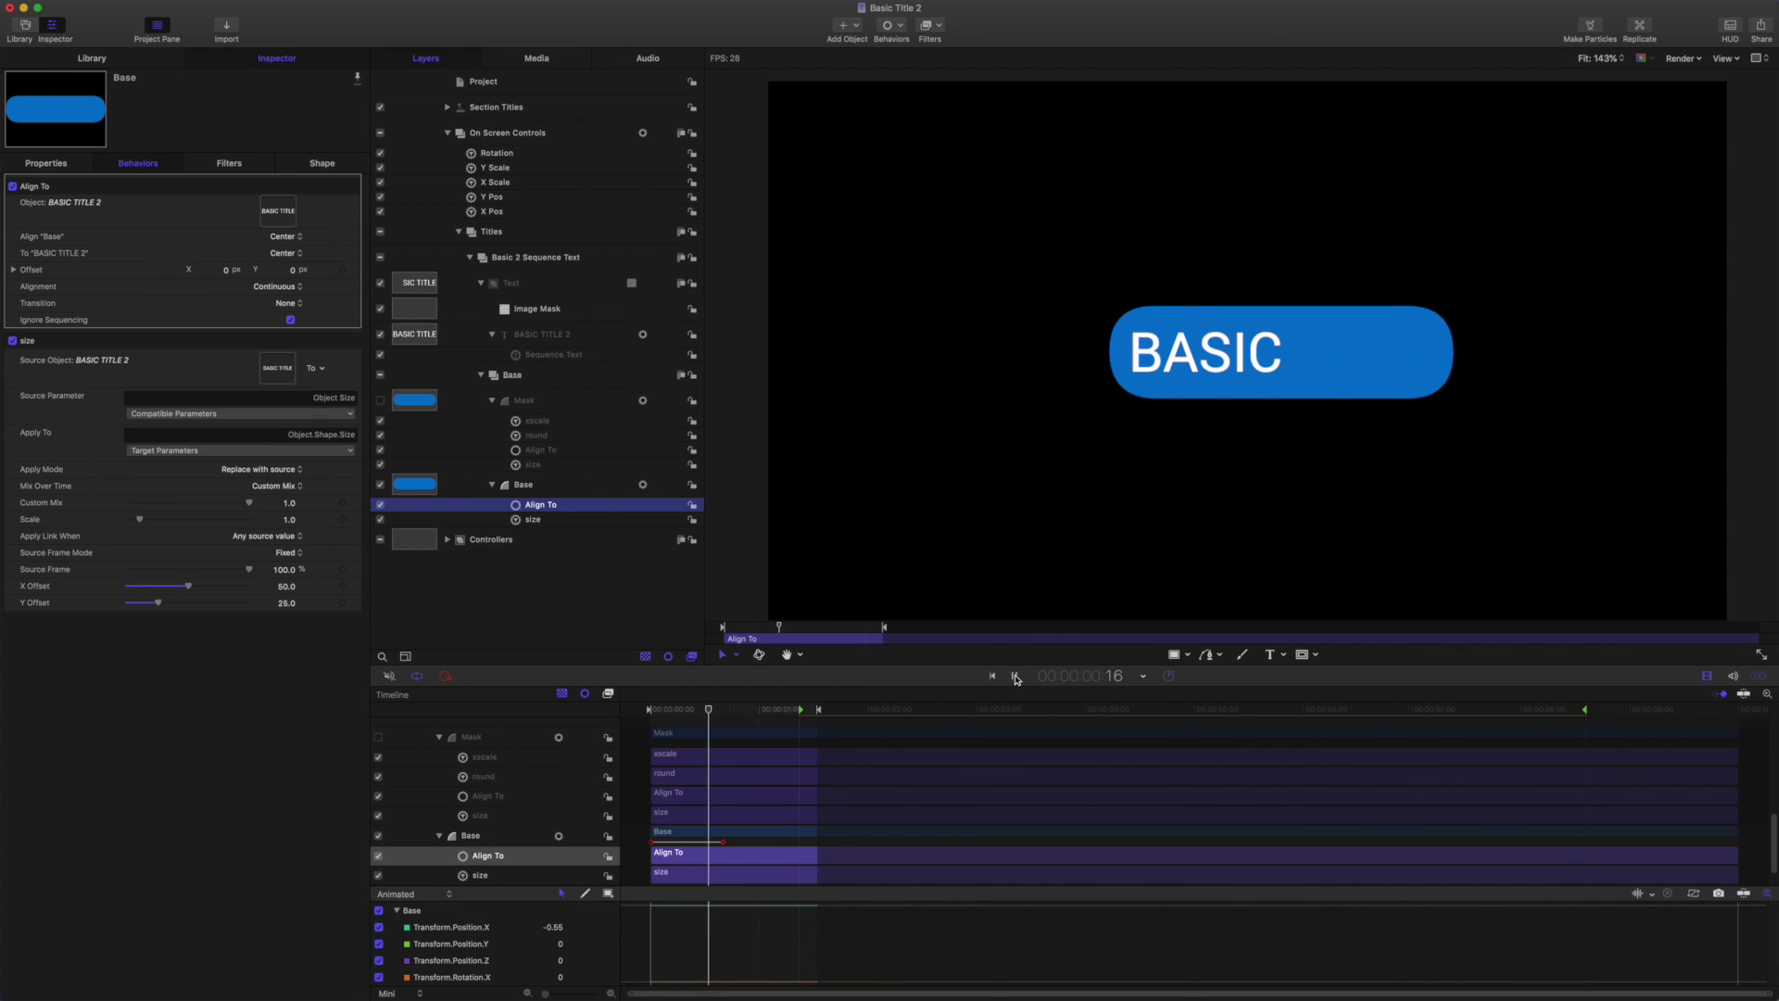
pyautogui.click(1016, 678)
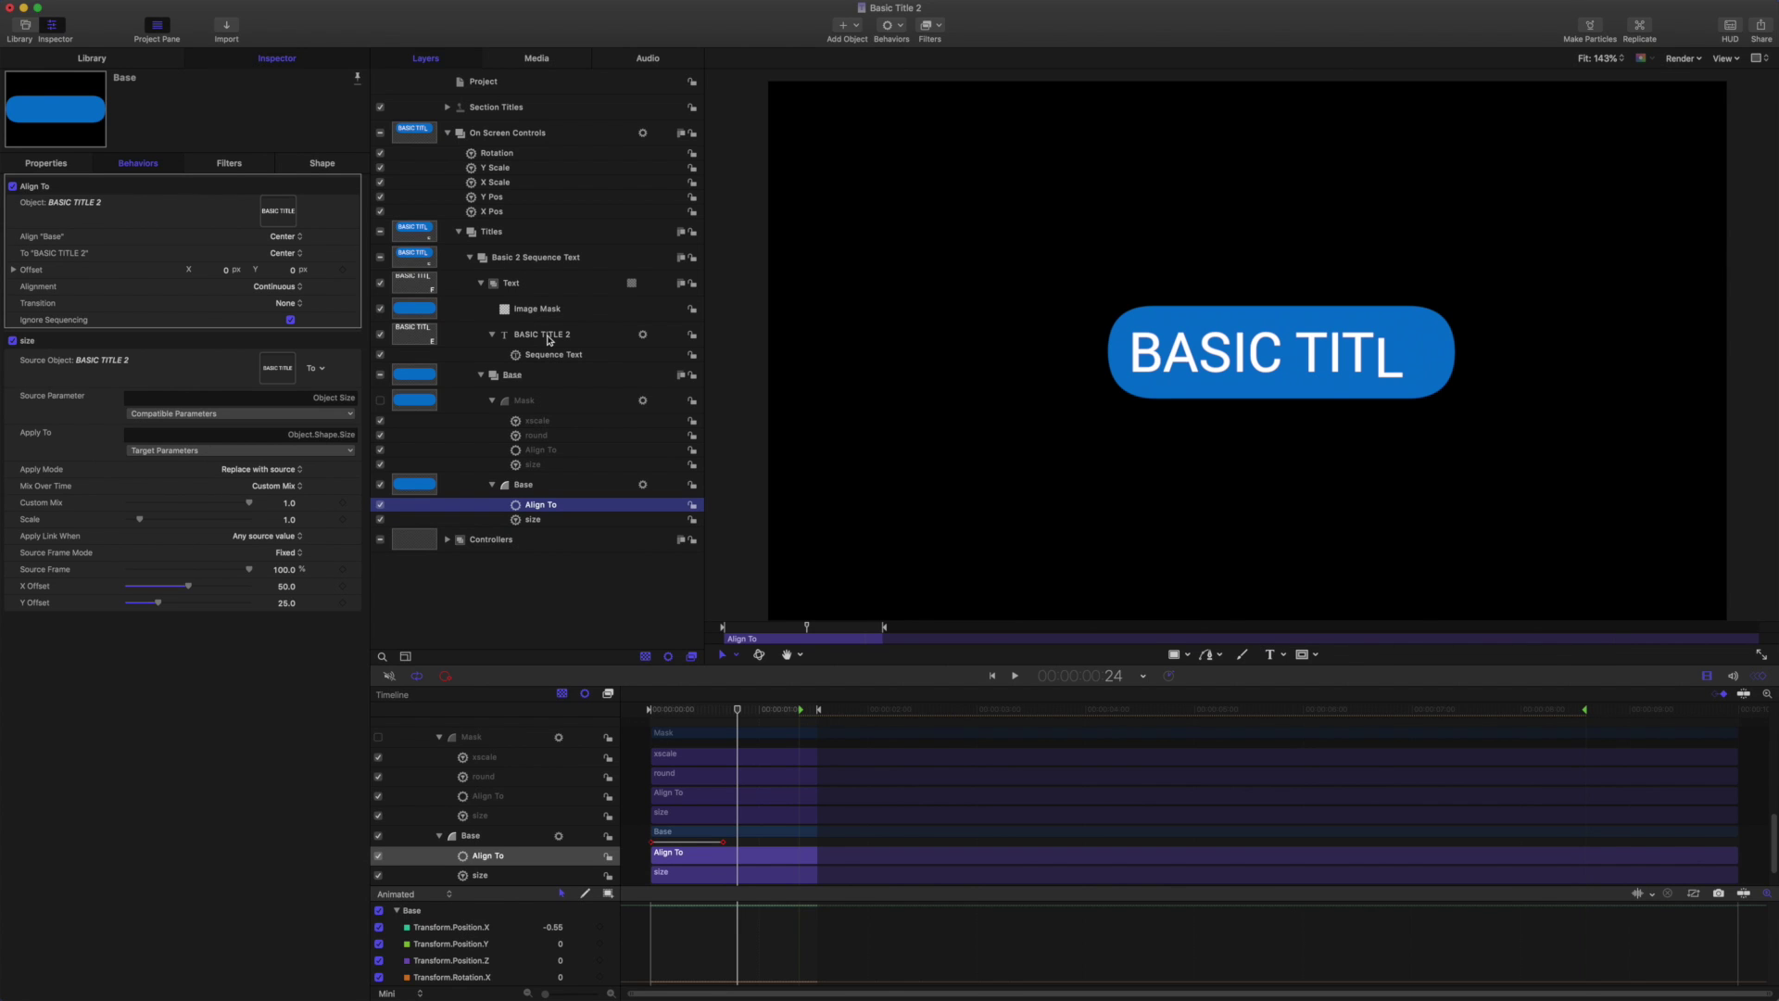
pyautogui.click(547, 356)
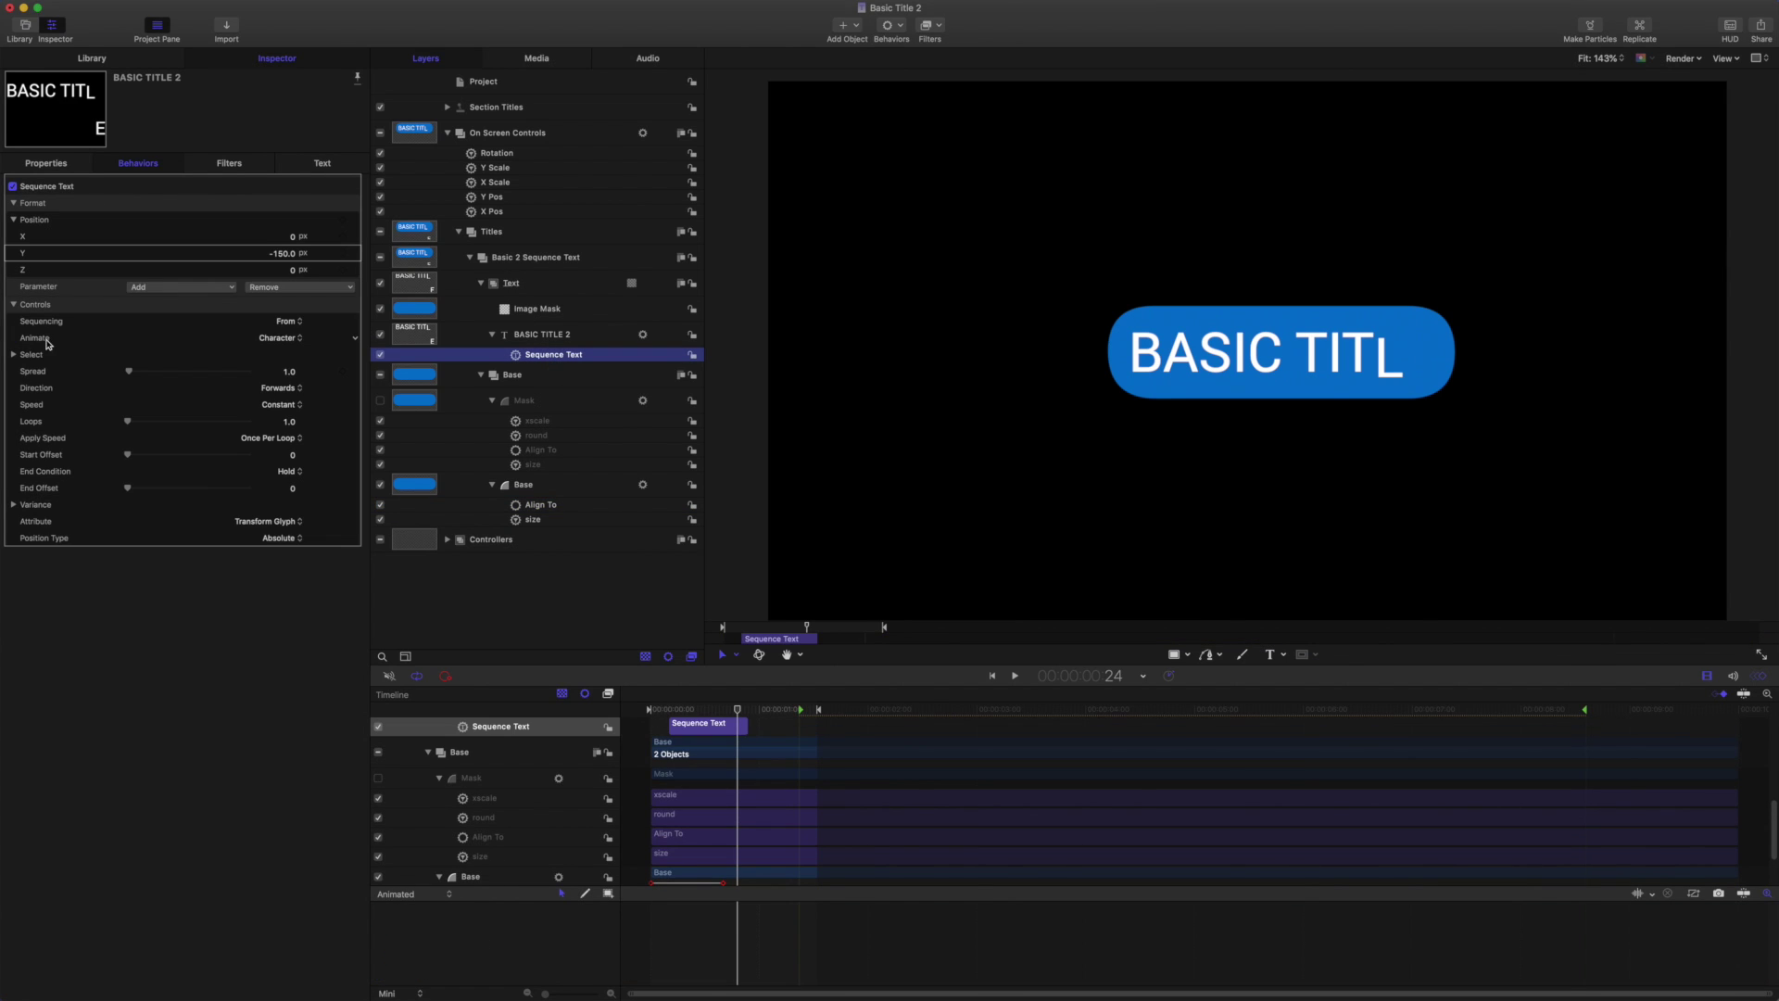
# - Set Sequence Text to animate by Line, with Spread 20 and Decelerate speed
pyautogui.click(269, 339)
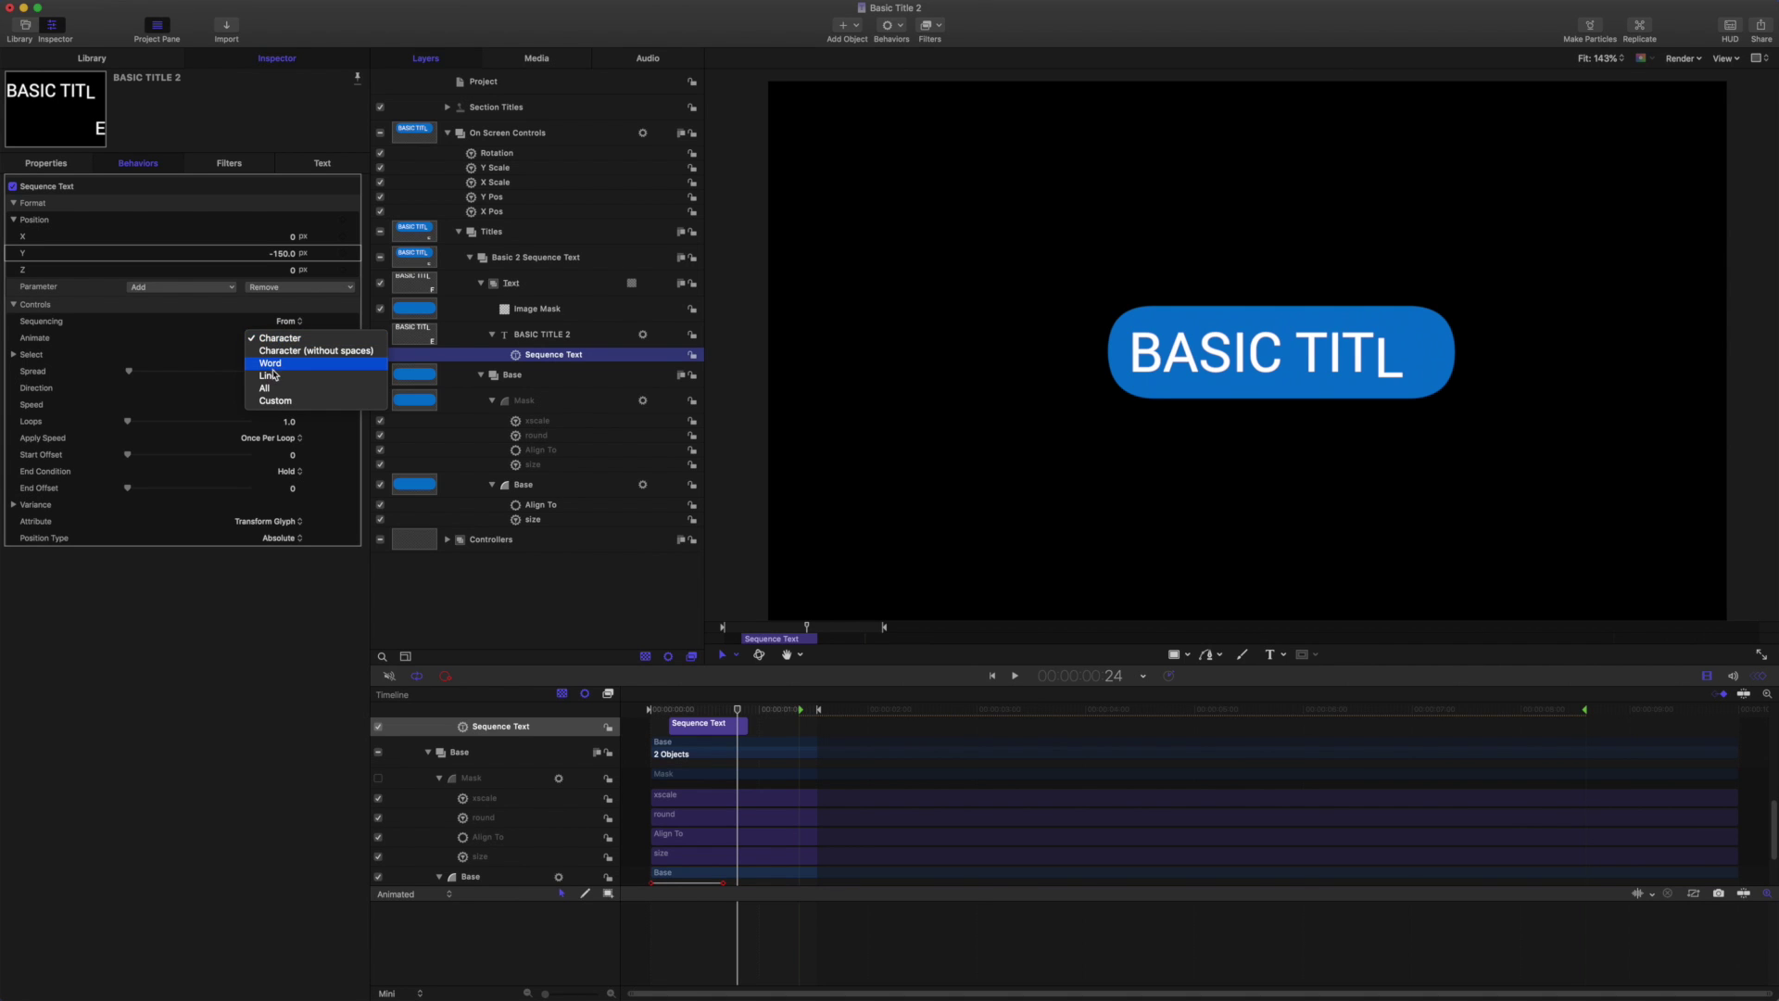
pyautogui.click(268, 376)
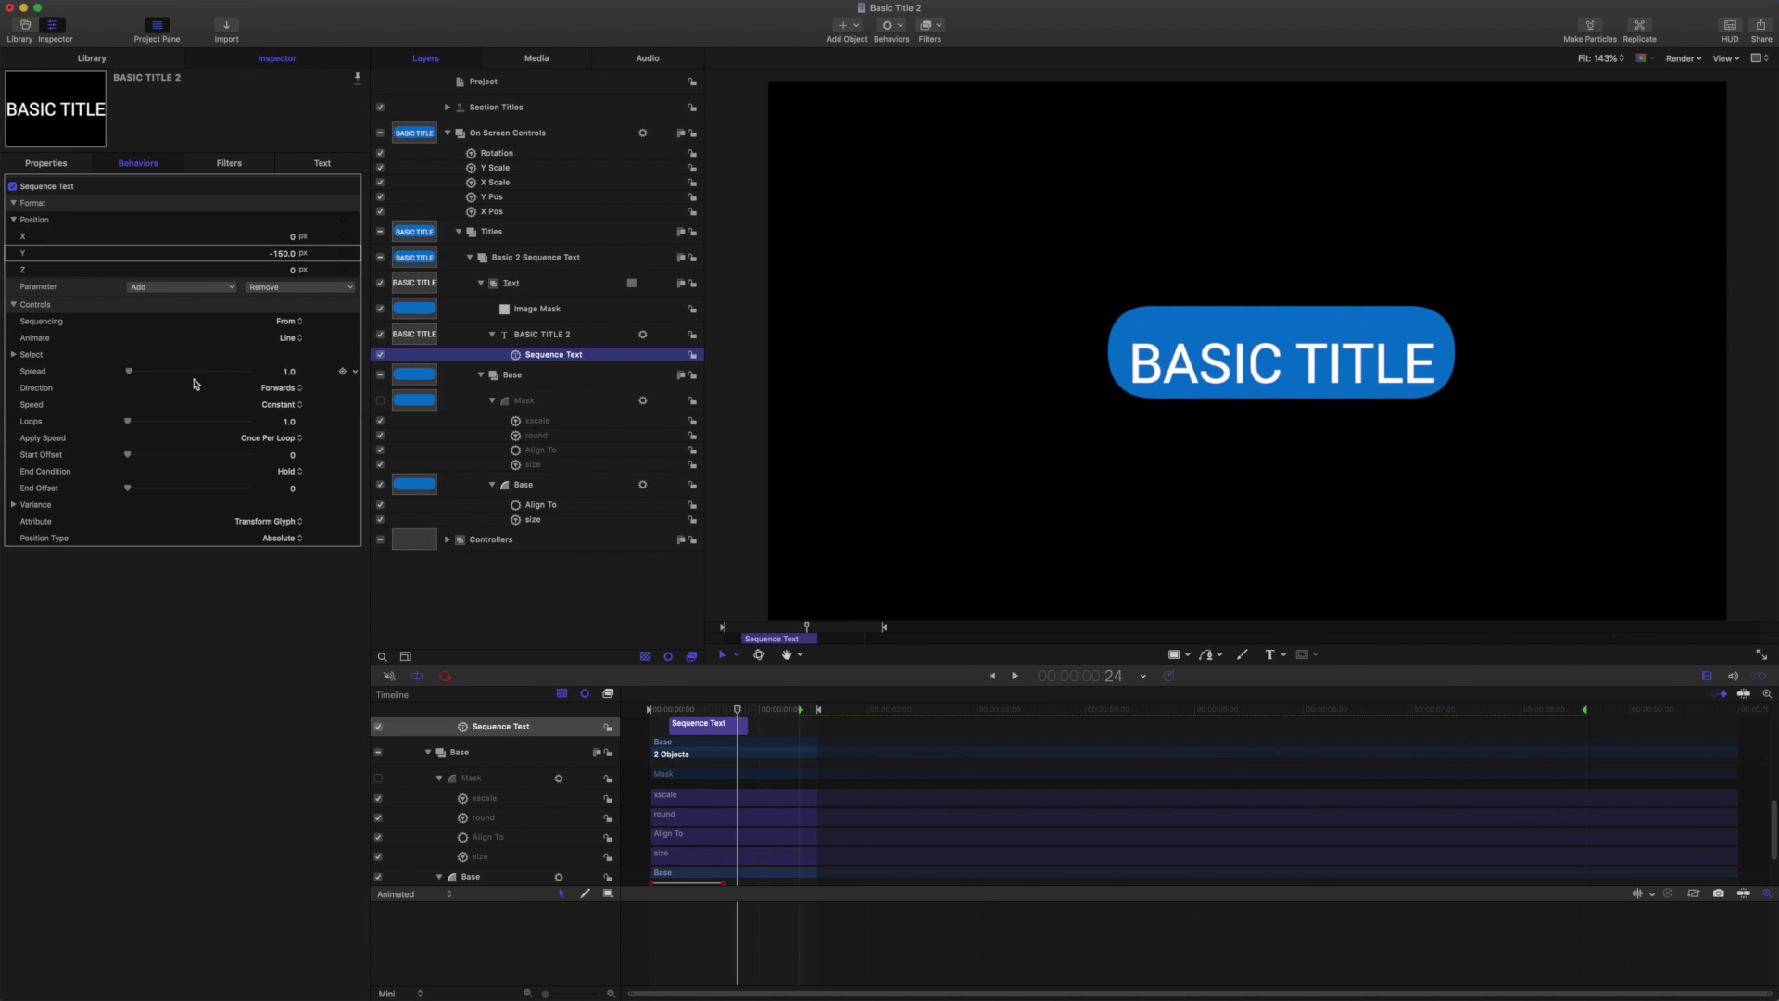
pyautogui.click(291, 373)
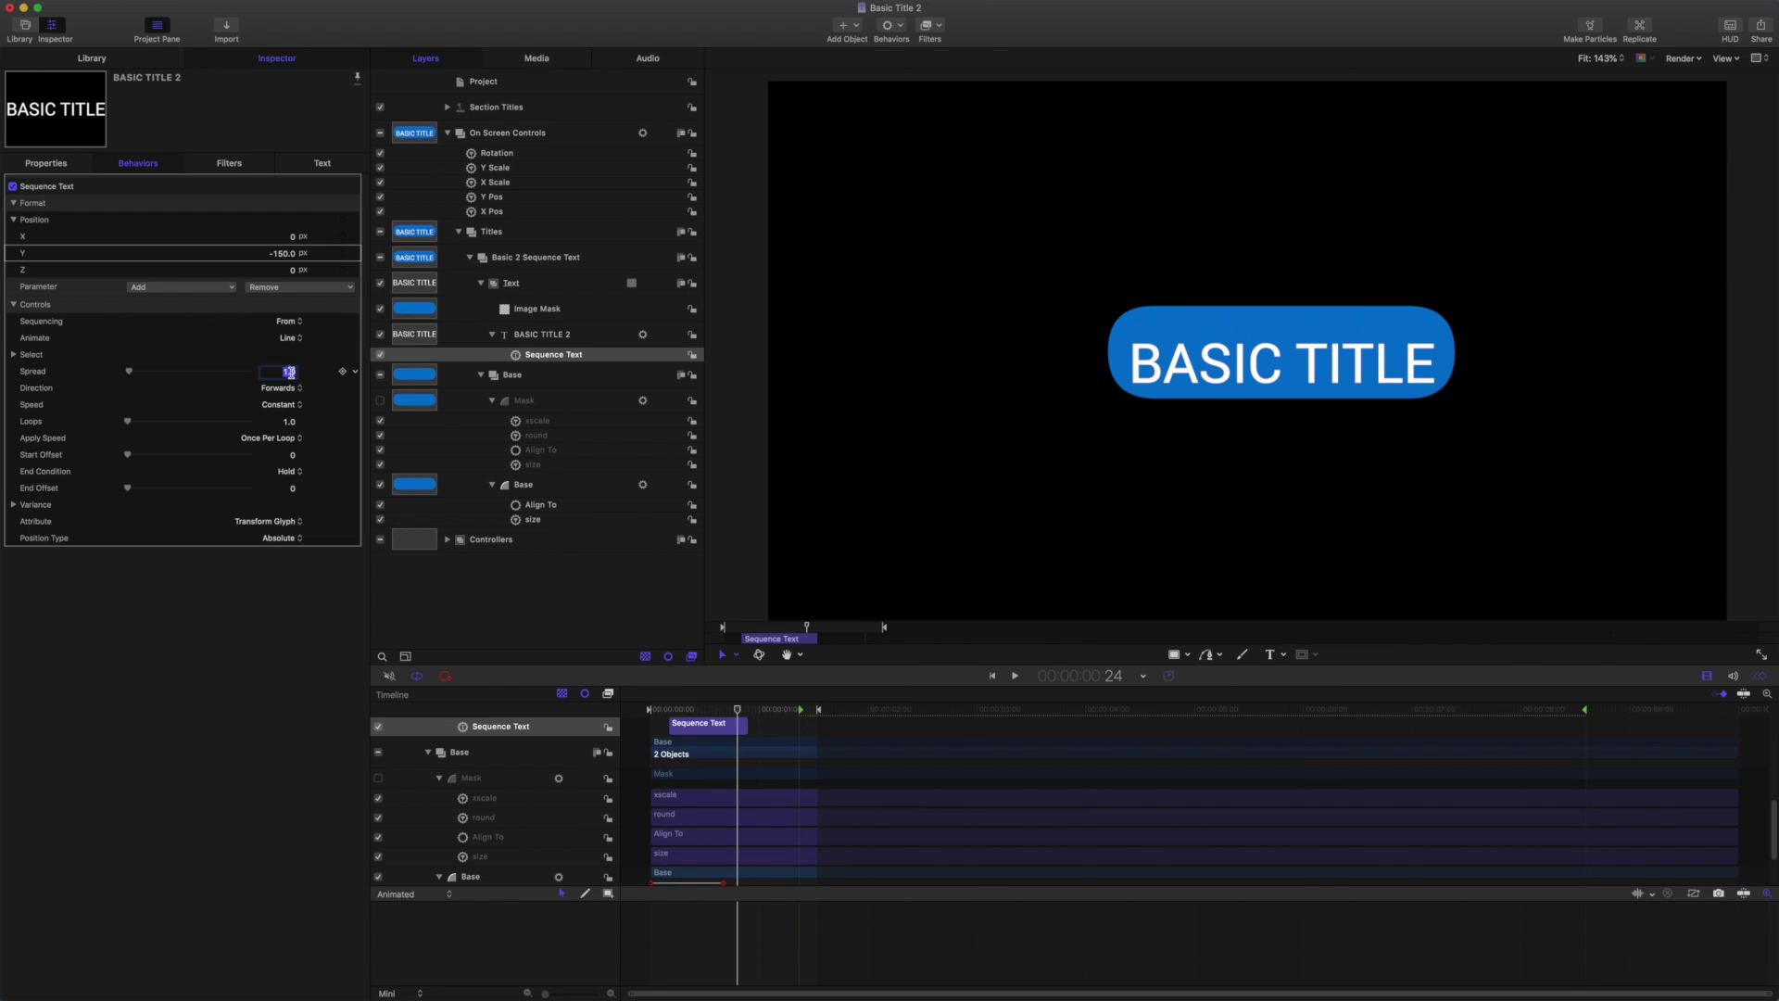
pyautogui.write('20')
pyautogui.press('Return')
pyautogui.click(278, 405)
pyautogui.click(281, 471)
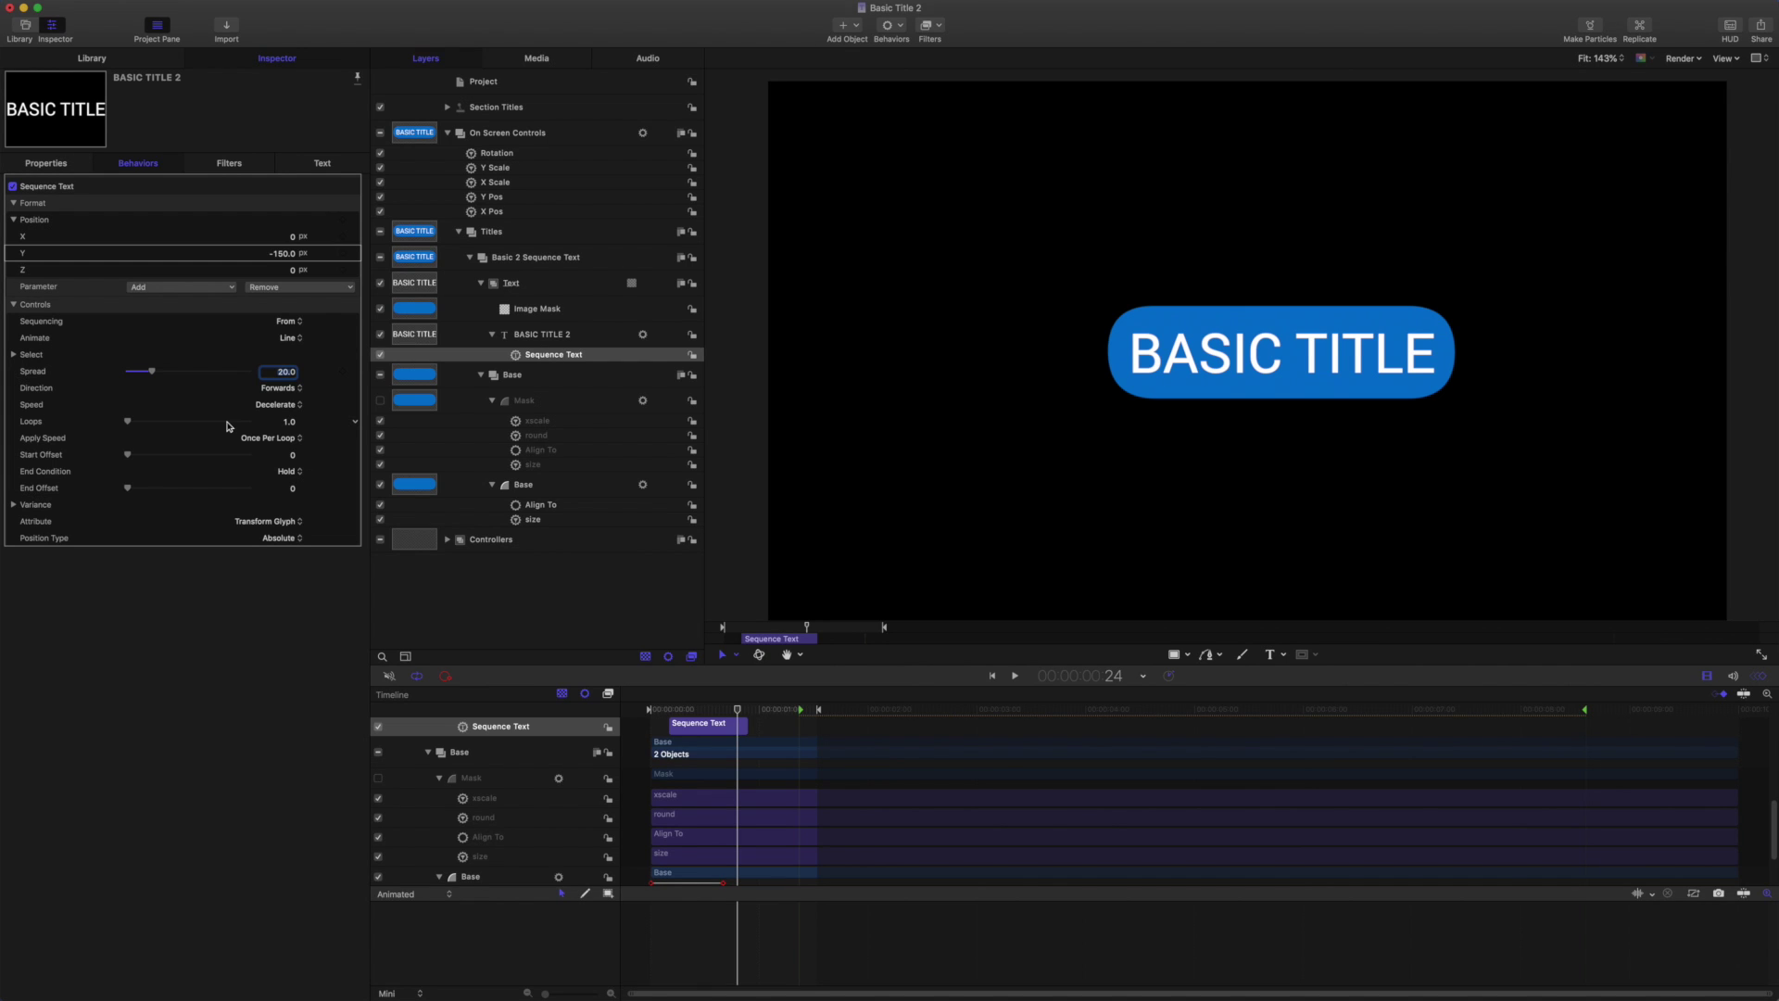
# - Keep Forwards direction and Decelerate speed, and set Apply Speed to Per Object
pyautogui.click(282, 389)
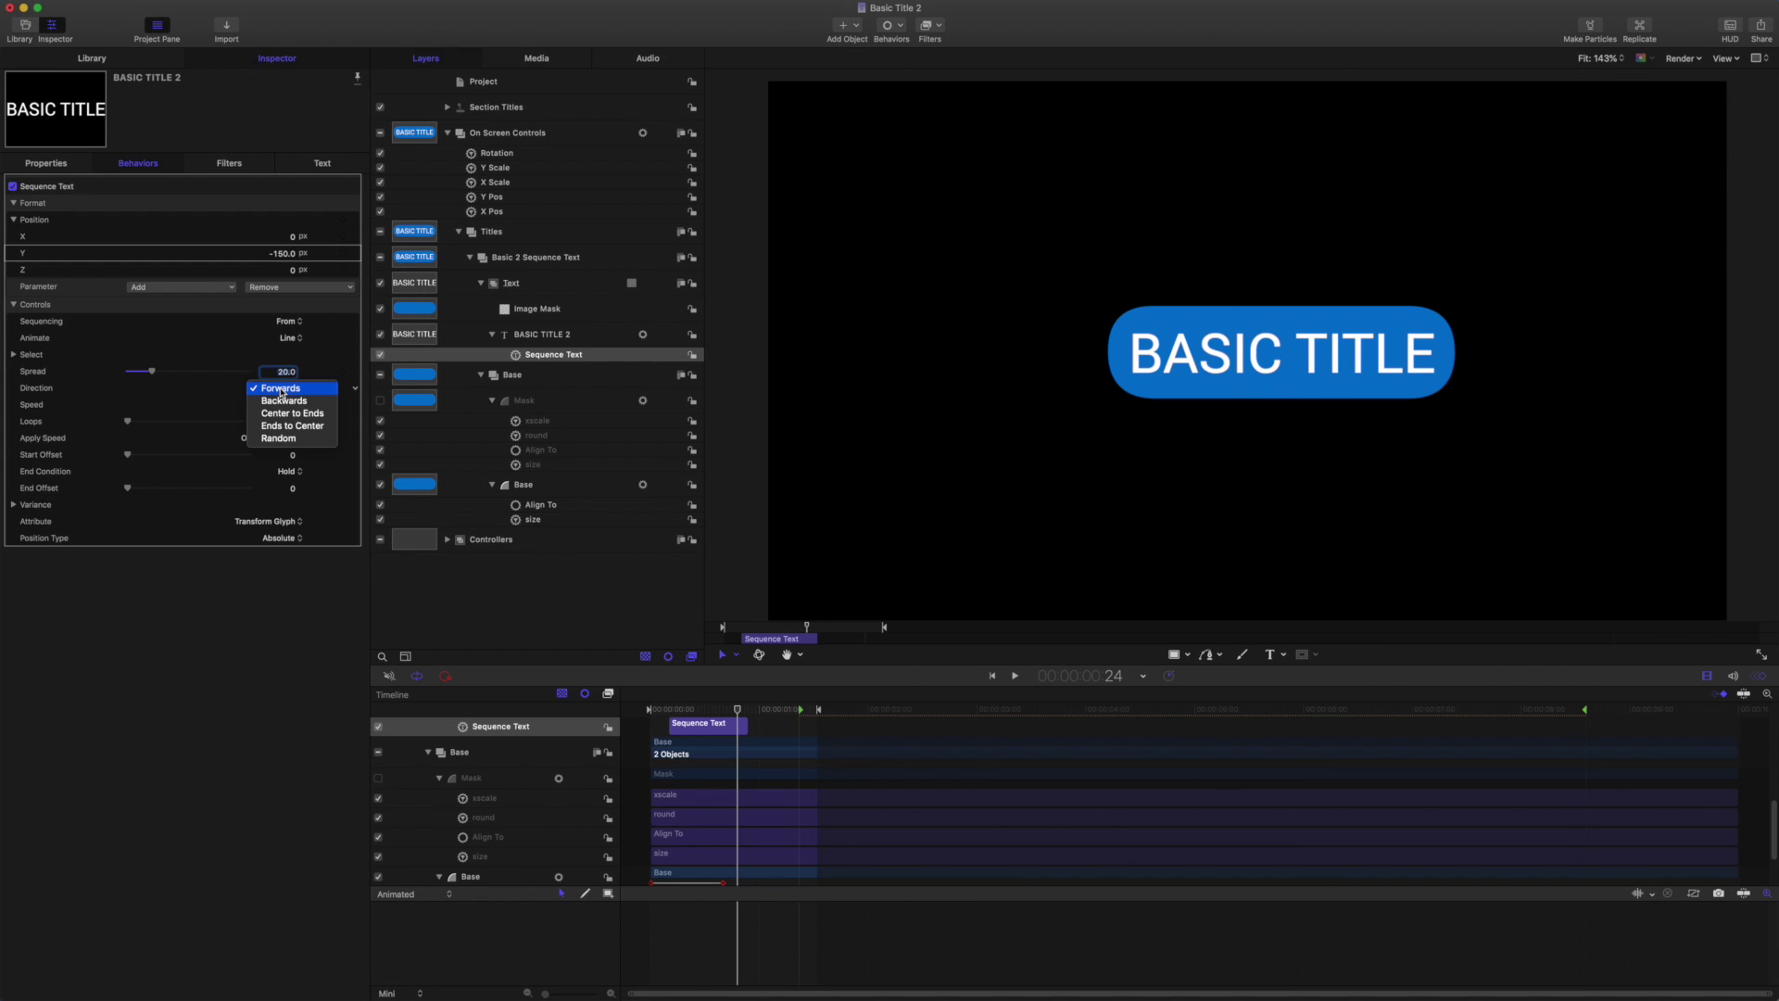
pyautogui.click(281, 389)
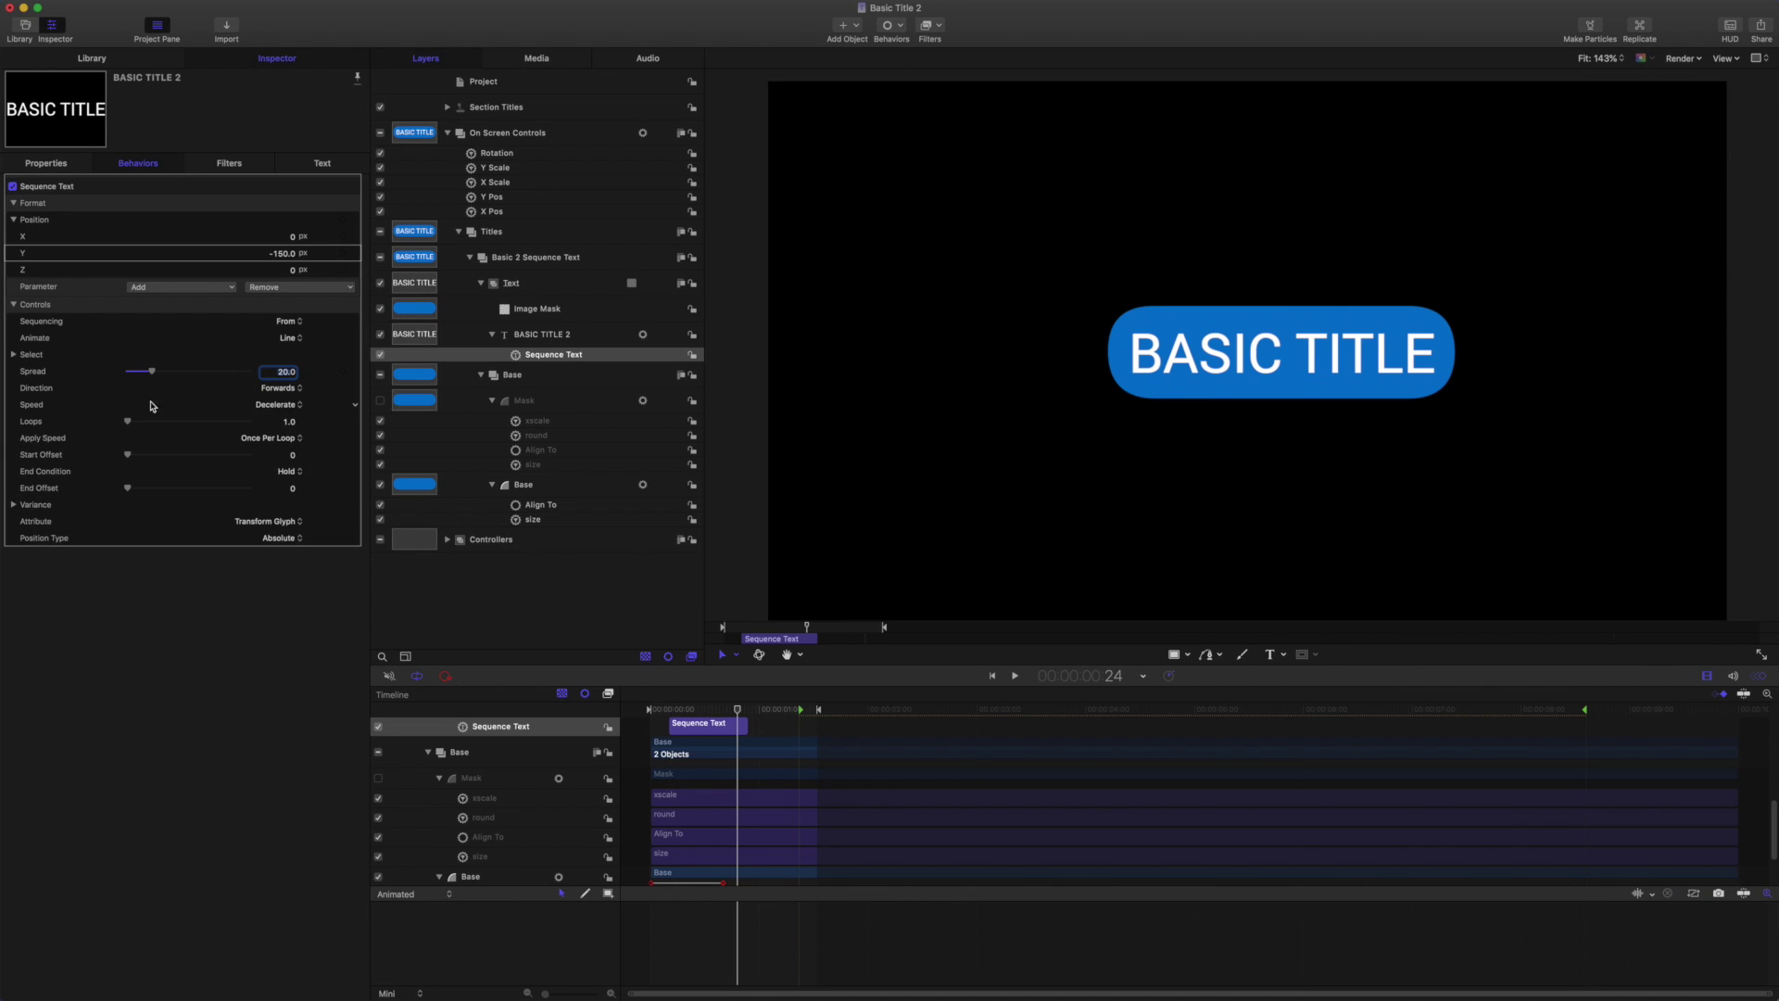
pyautogui.click(277, 405)
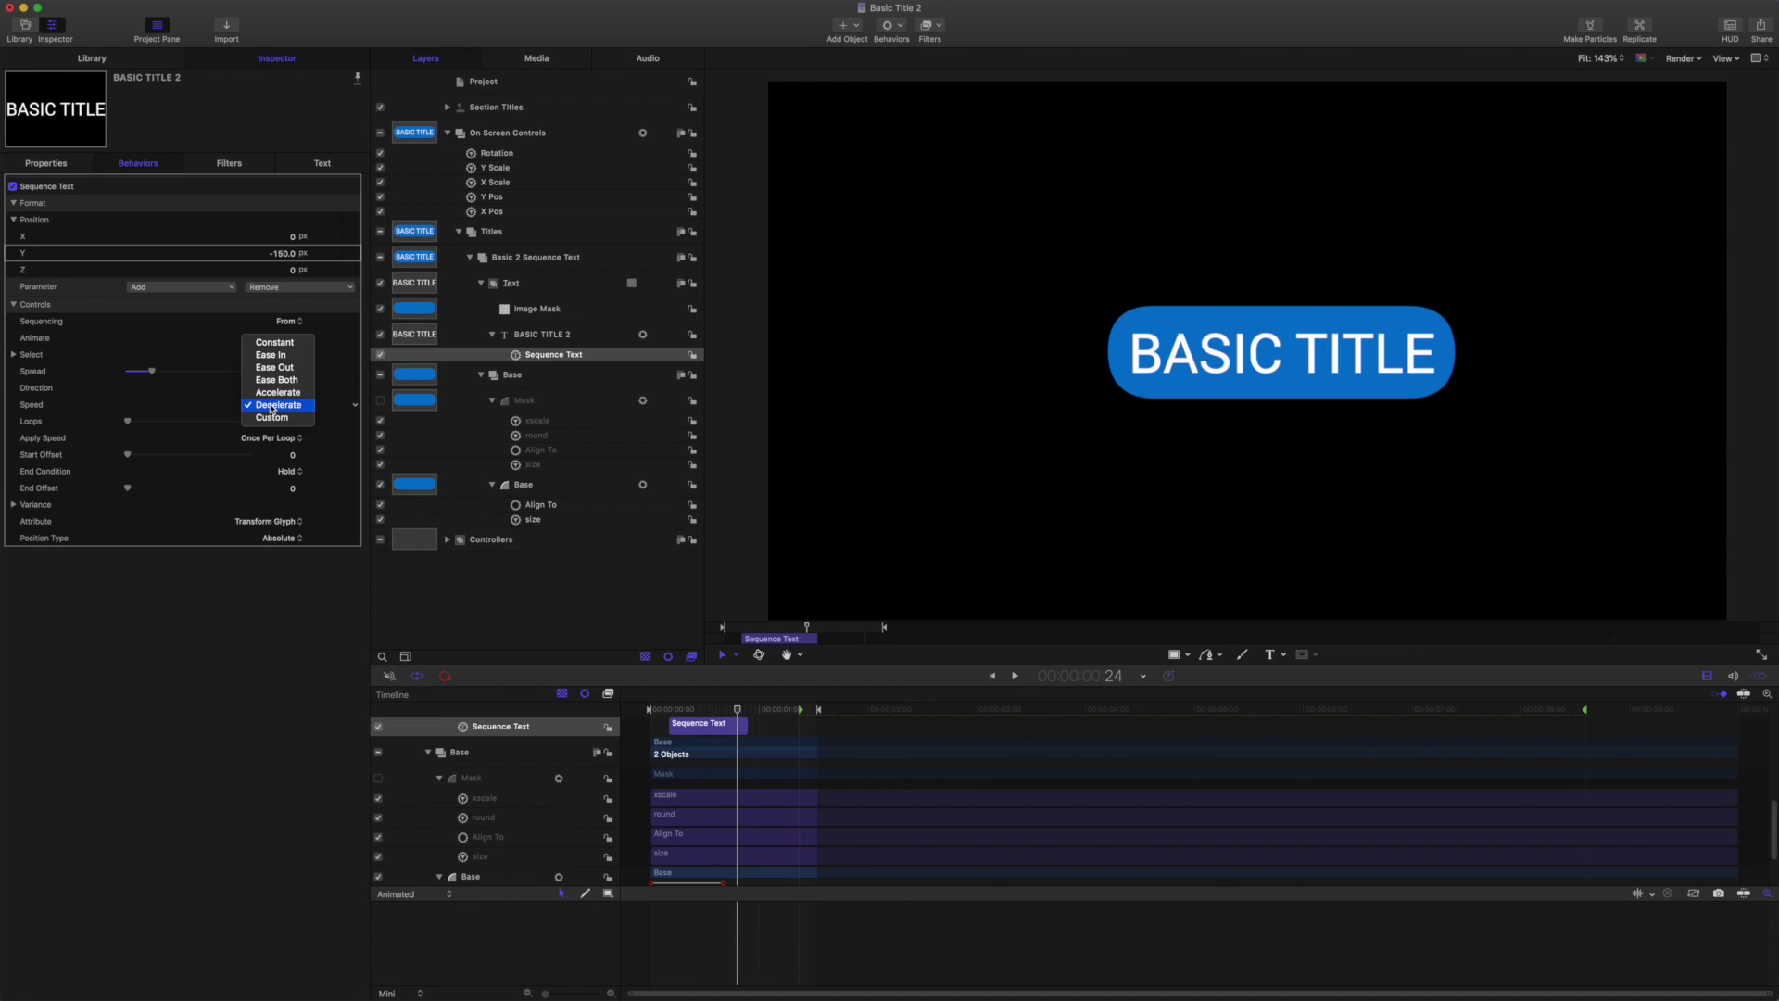
pyautogui.click(272, 406)
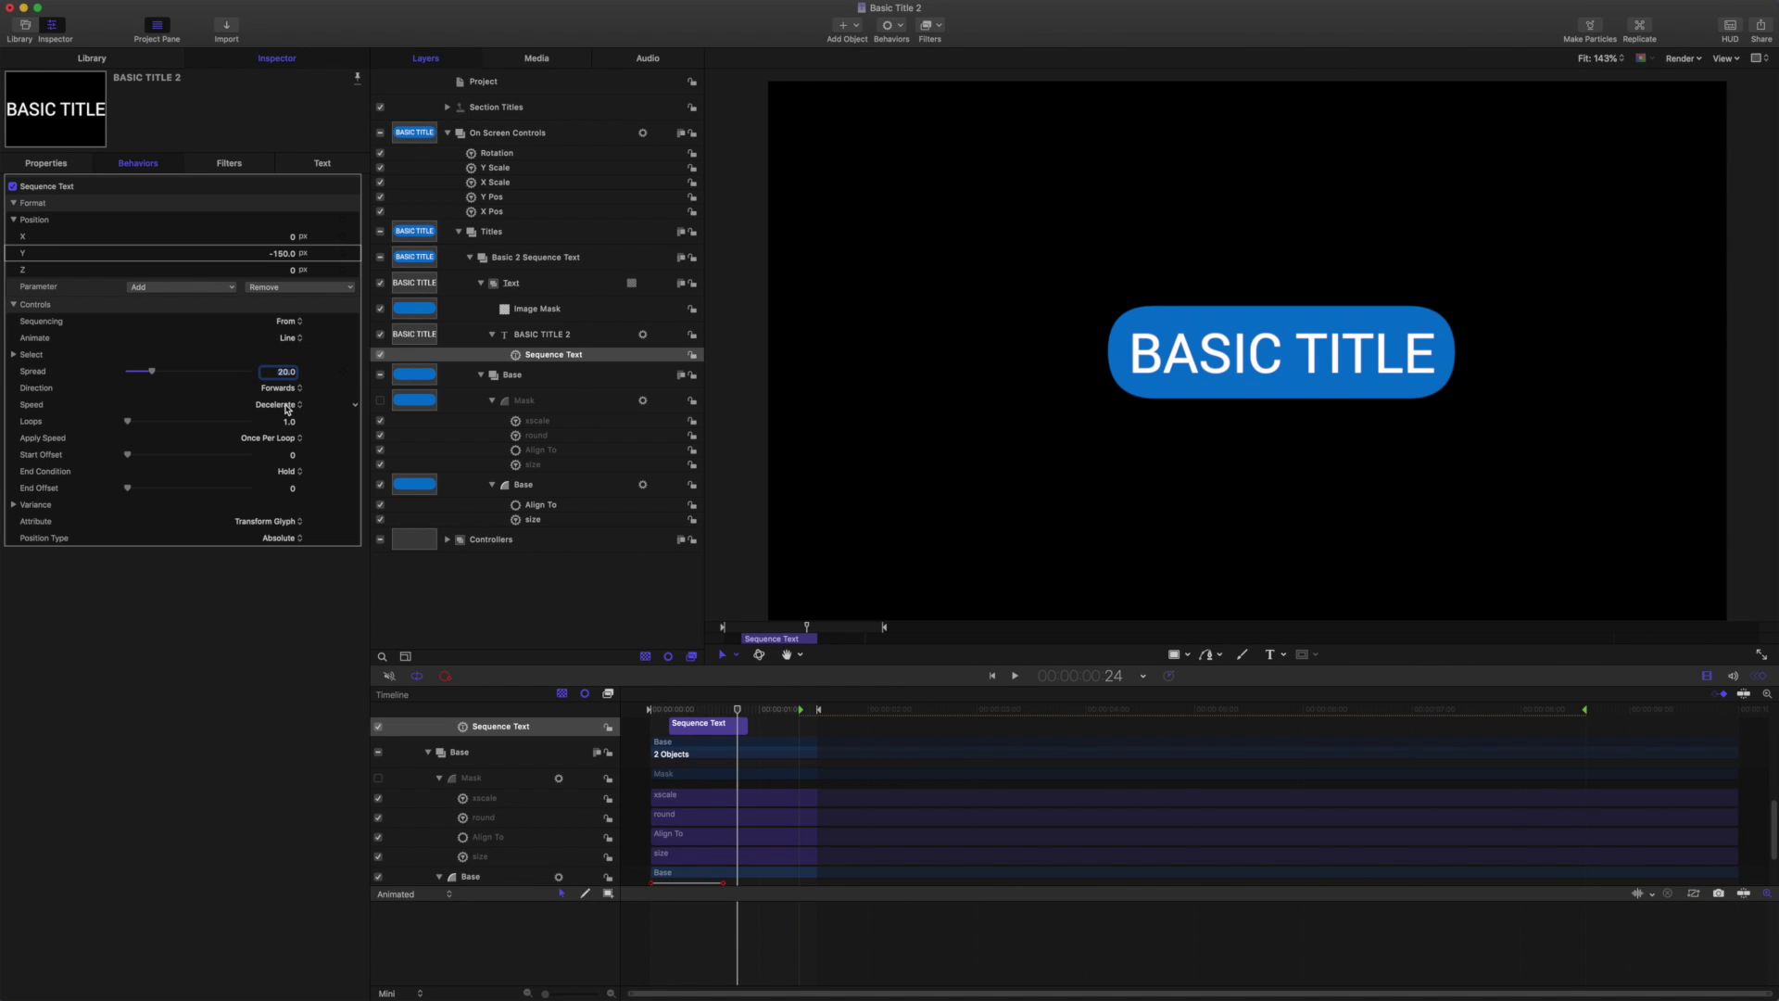
pyautogui.click(53, 444)
pyautogui.click(250, 441)
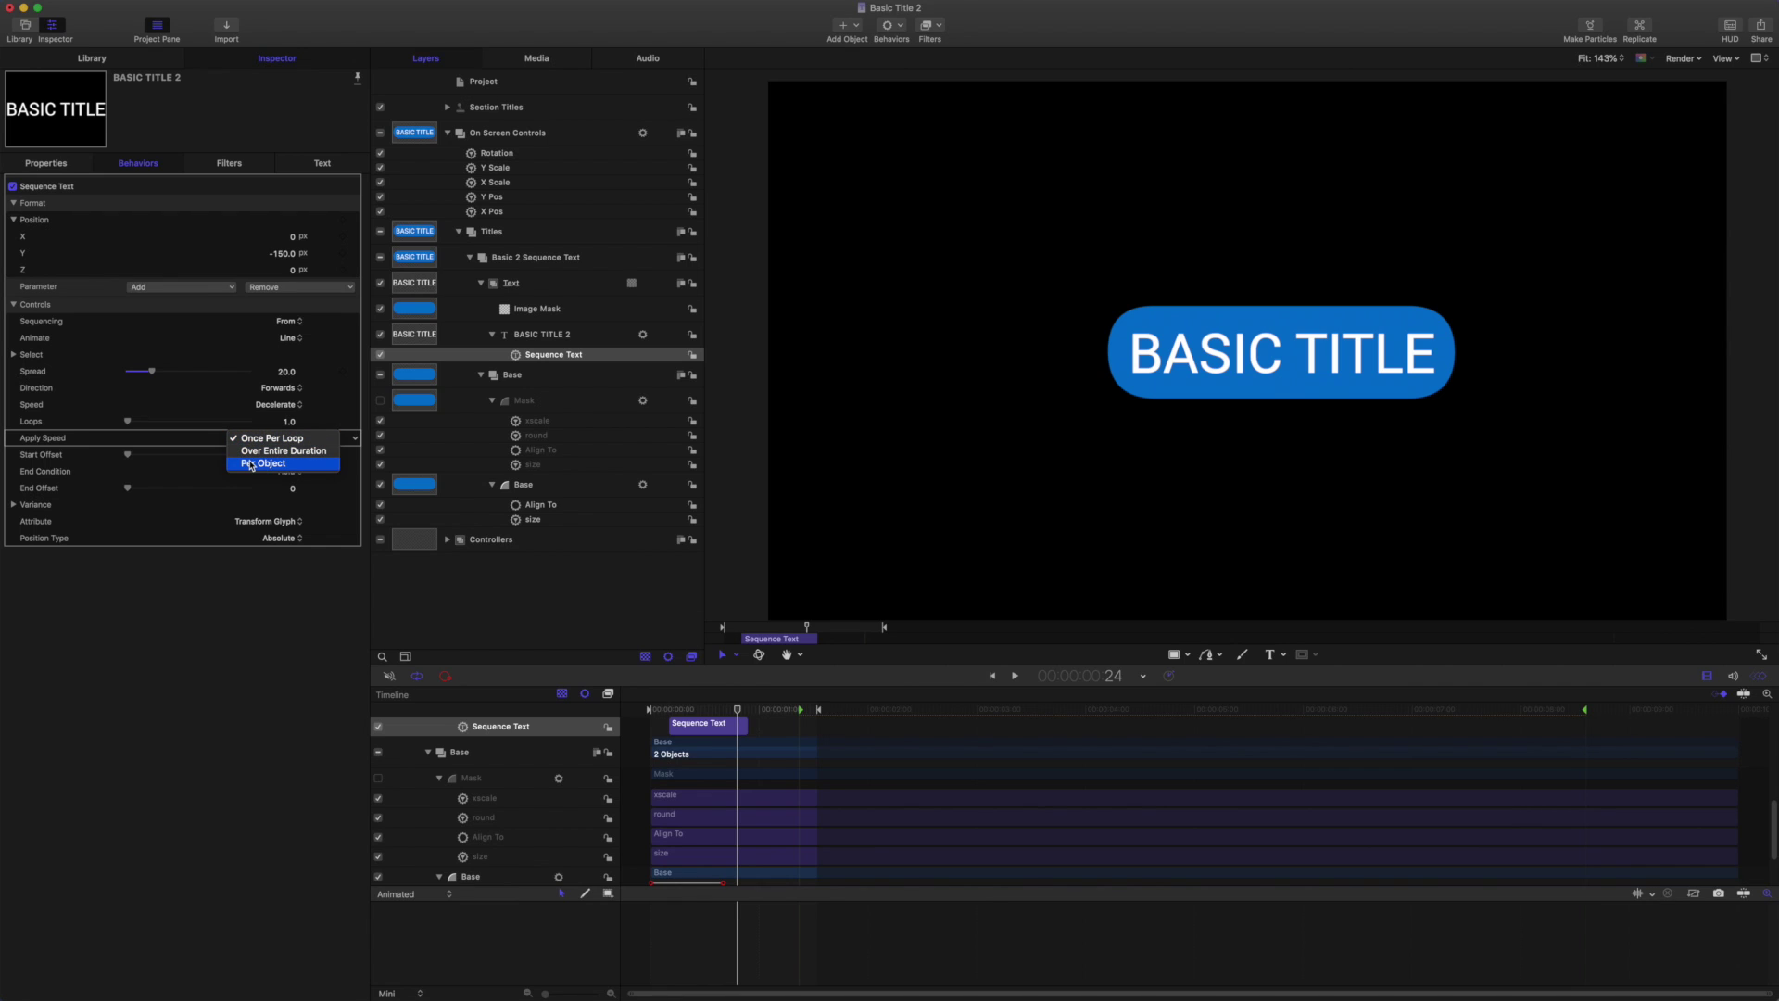
pyautogui.click(250, 466)
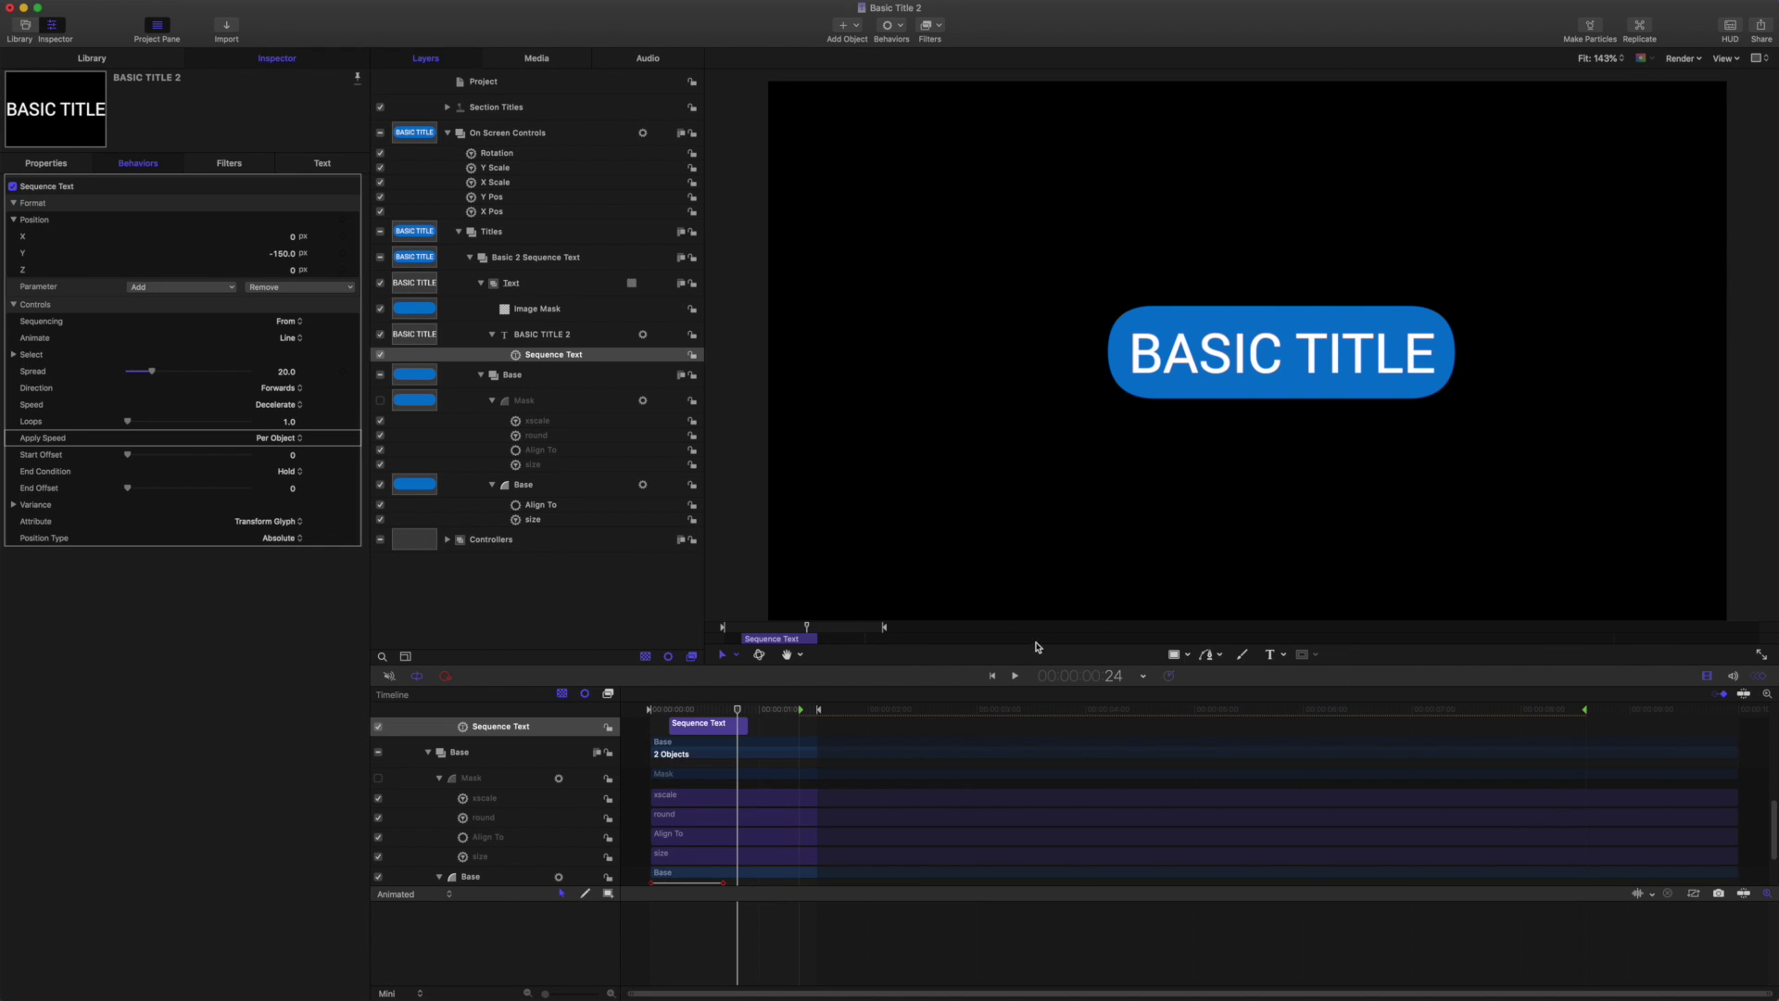
# - Preview the line-by-line animation, then open BASIC TITLE 2's Text settings
pyautogui.click(1014, 676)
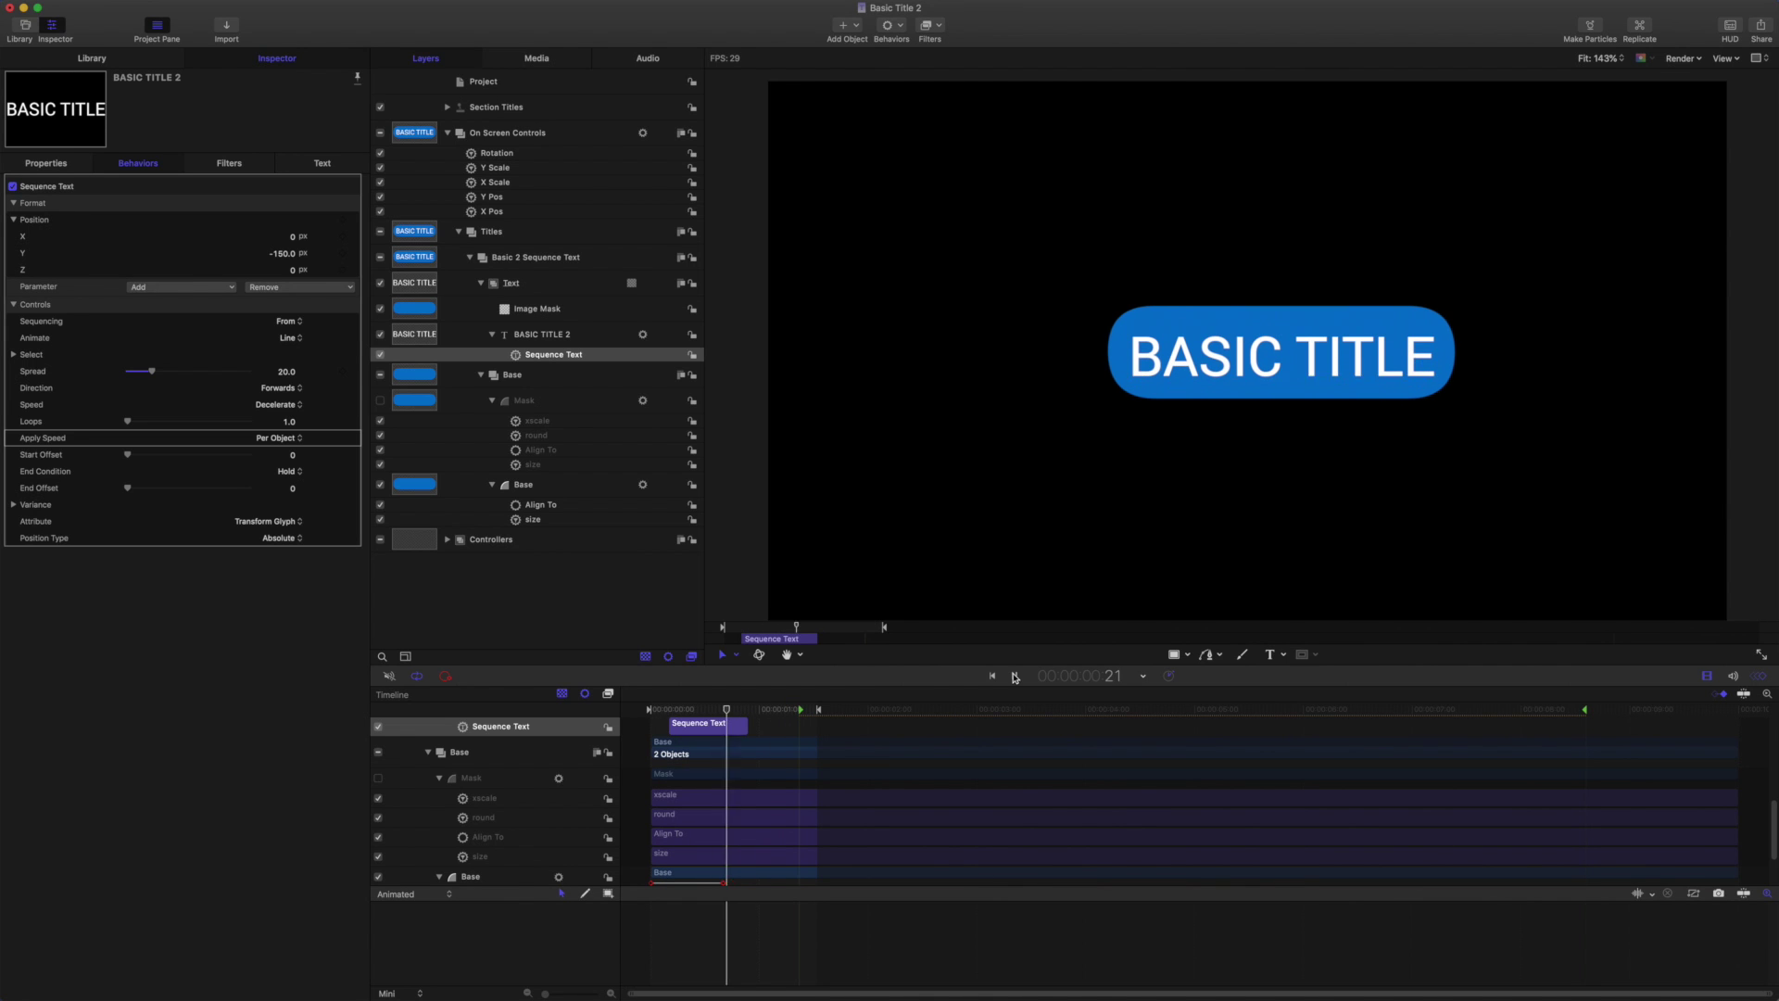
pyautogui.click(1015, 677)
pyautogui.click(543, 335)
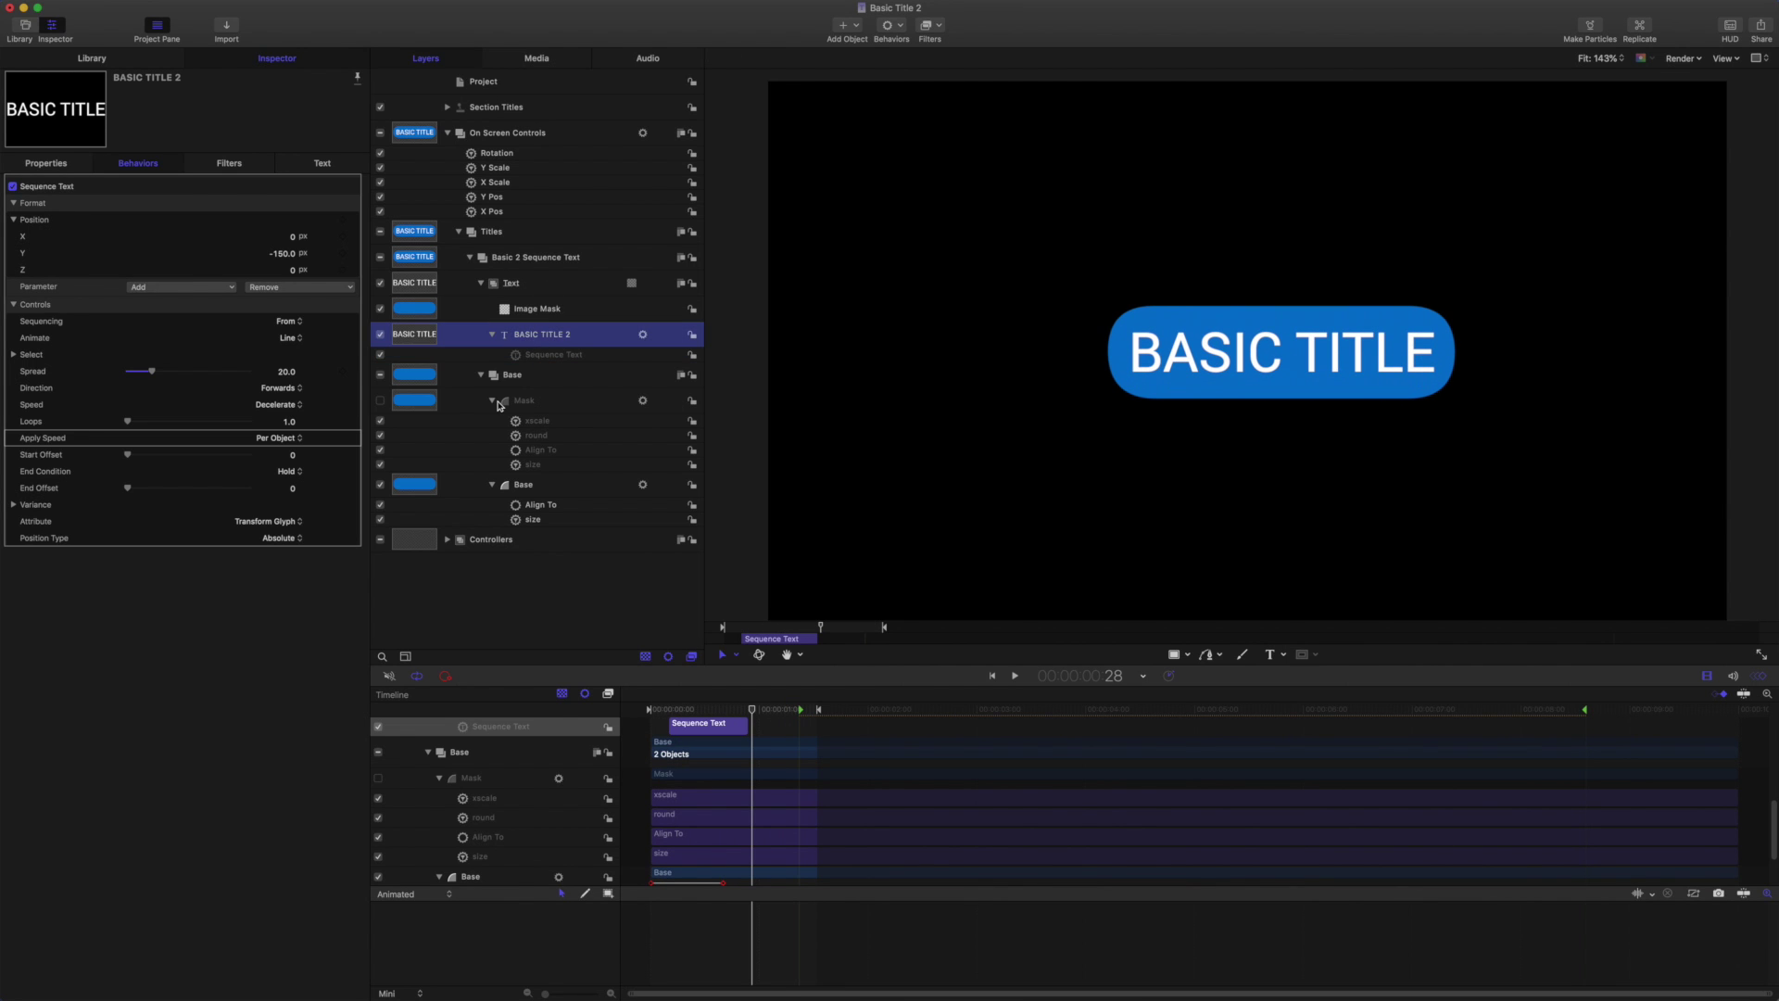
pyautogui.click(322, 163)
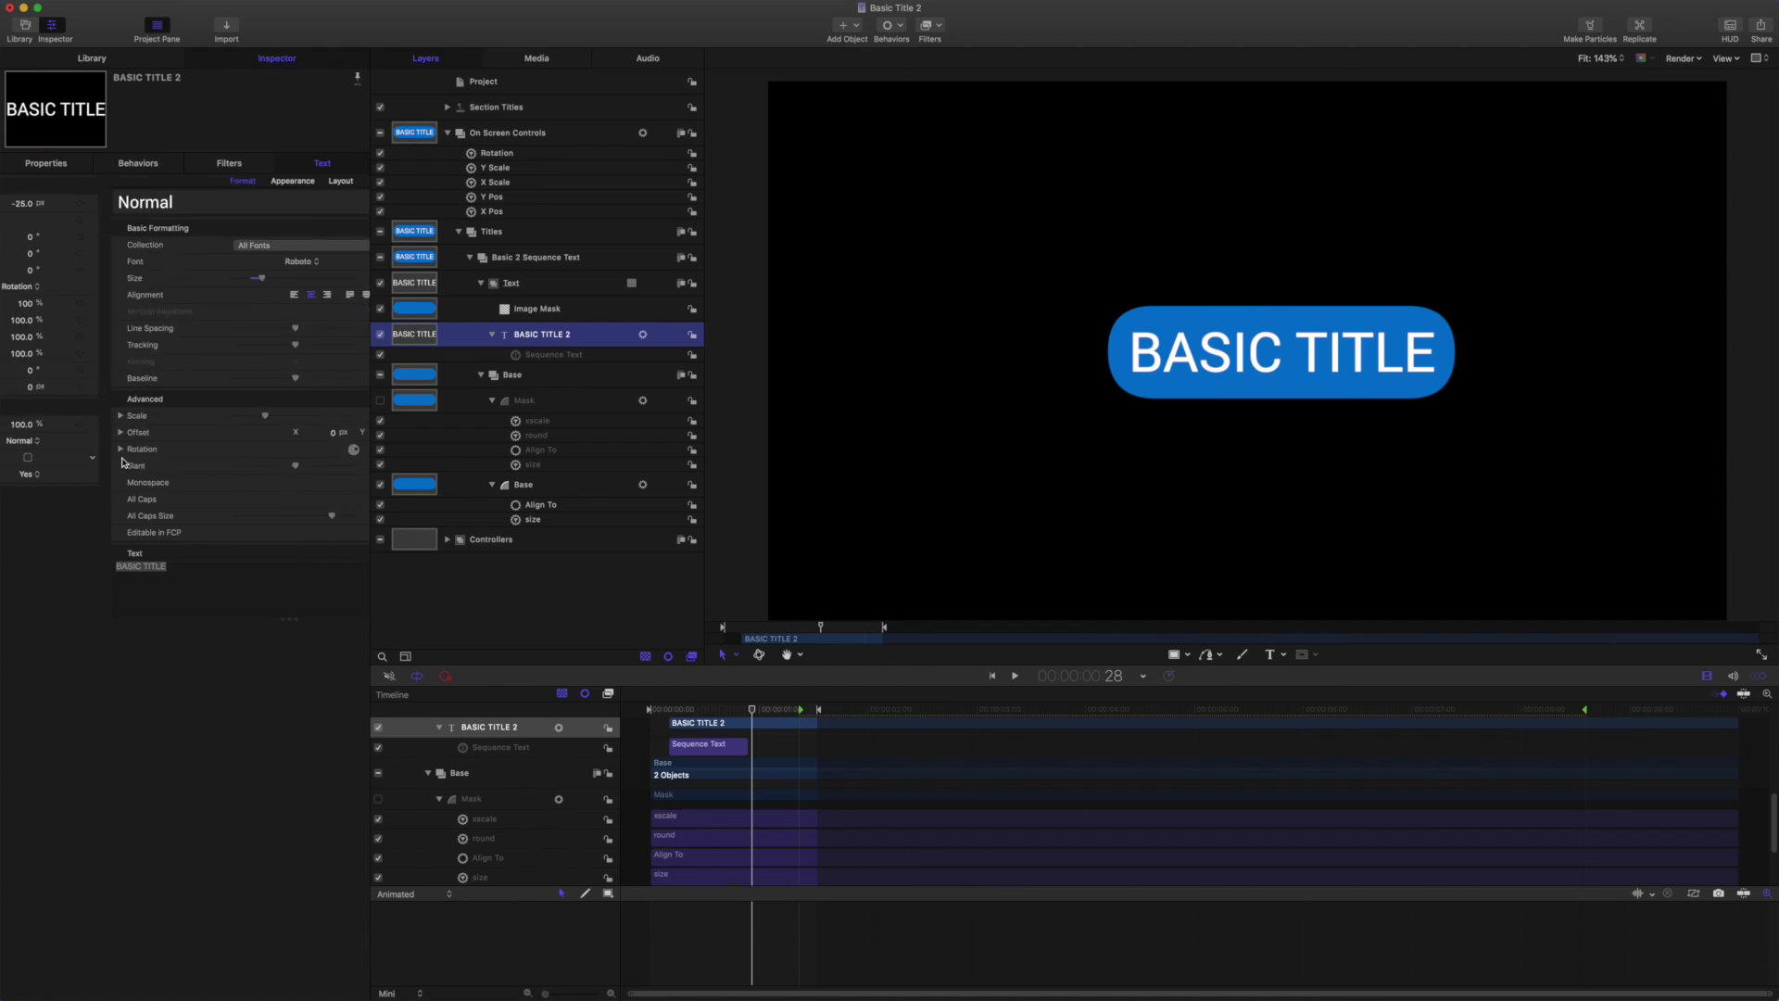
pyautogui.click(76, 569)
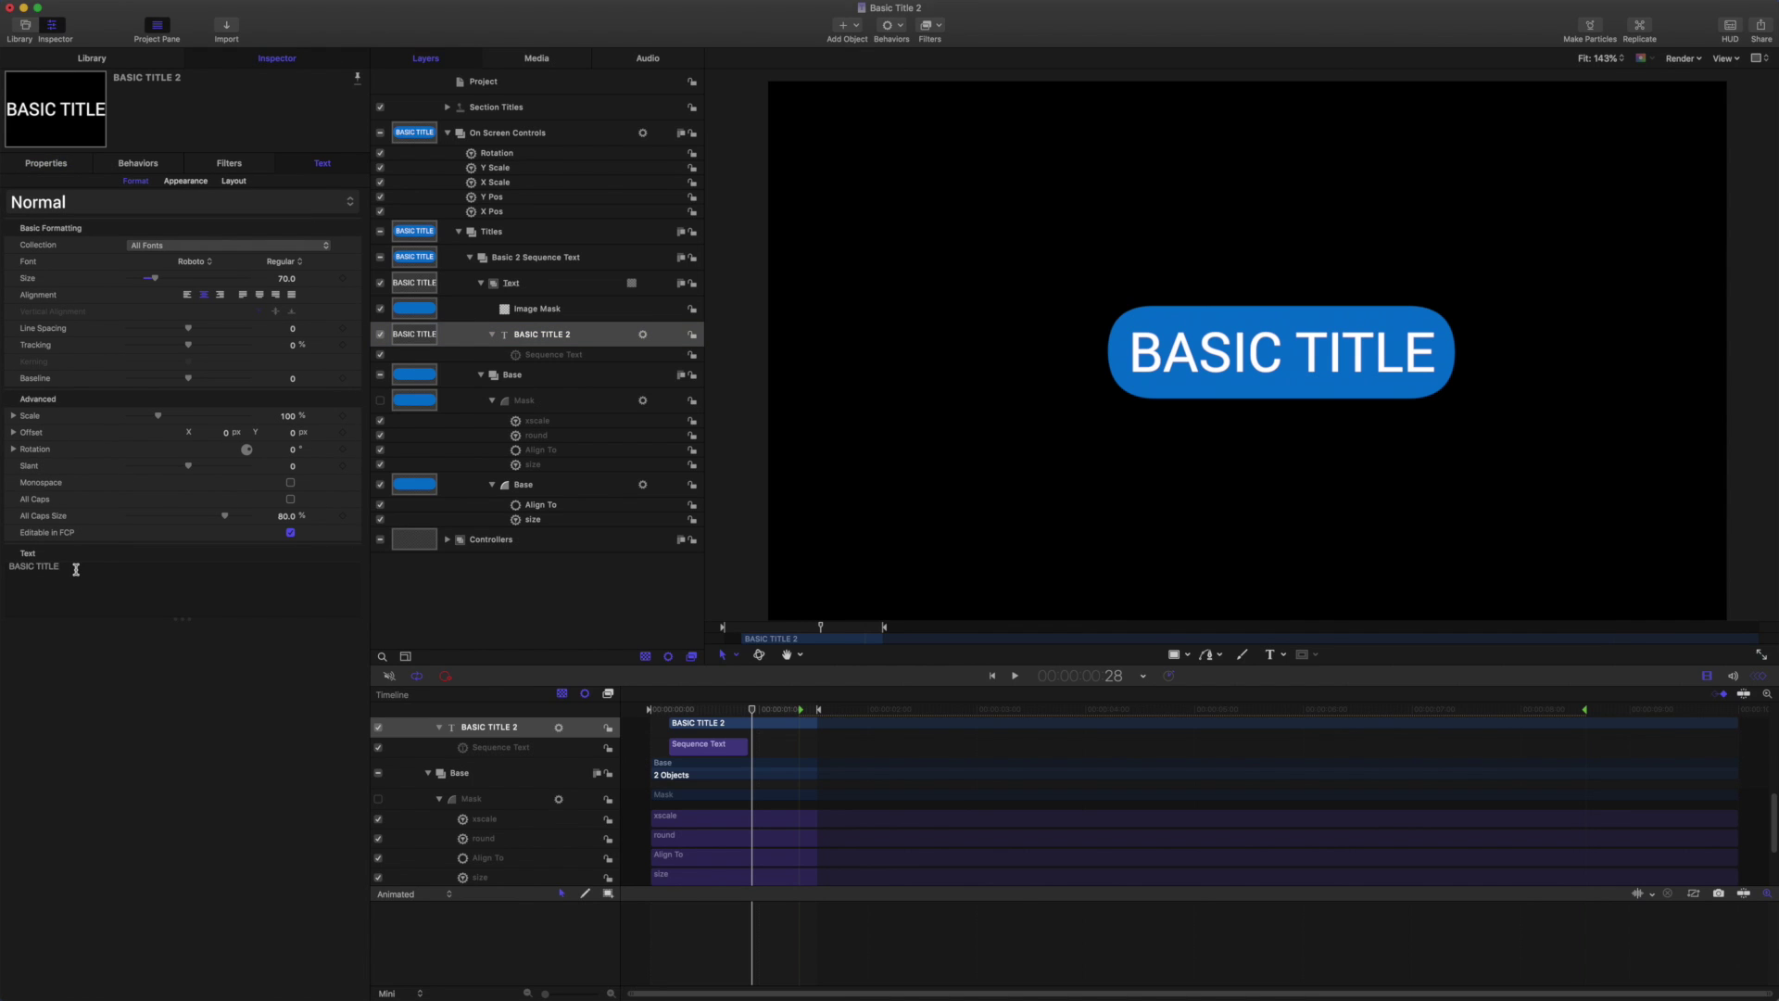
# - Type extra 'aaaa' test lines into the title to check the box resizes
pyautogui.write('aaaa')
pyautogui.press('Return')
pyautogui.write('aaaa')
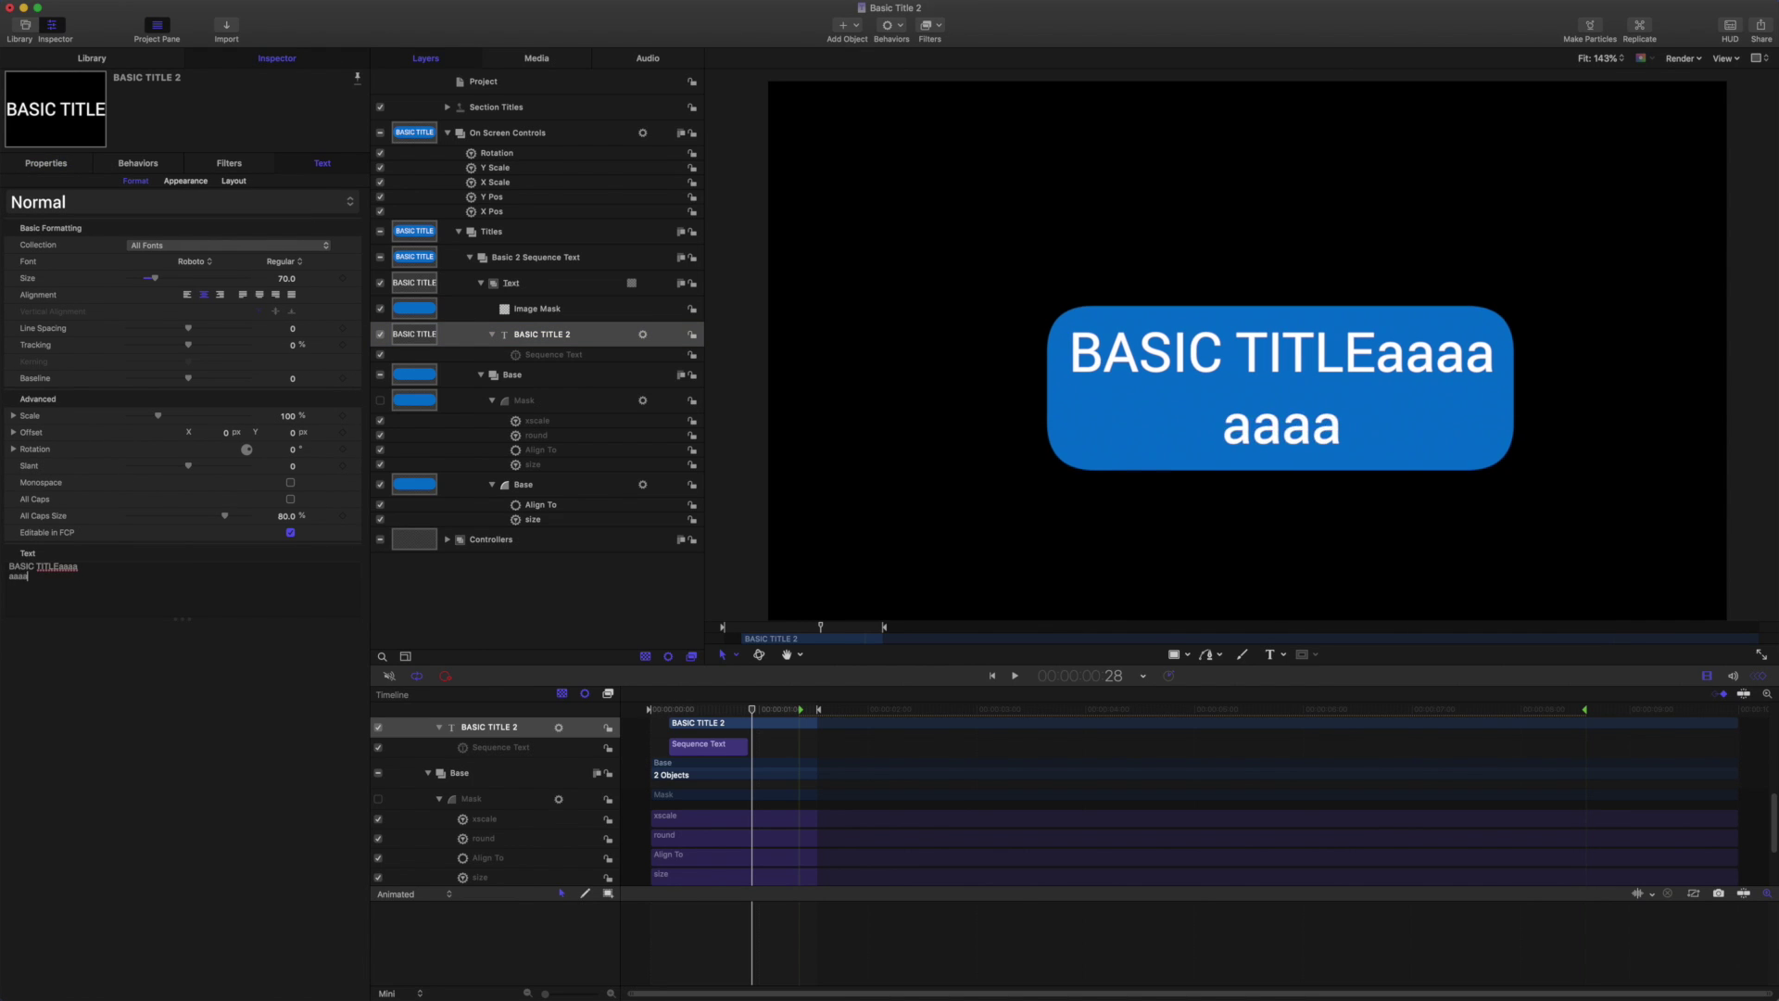
pyautogui.write('aa')
pyautogui.press('Return')
pyautogui.write('aaaa')
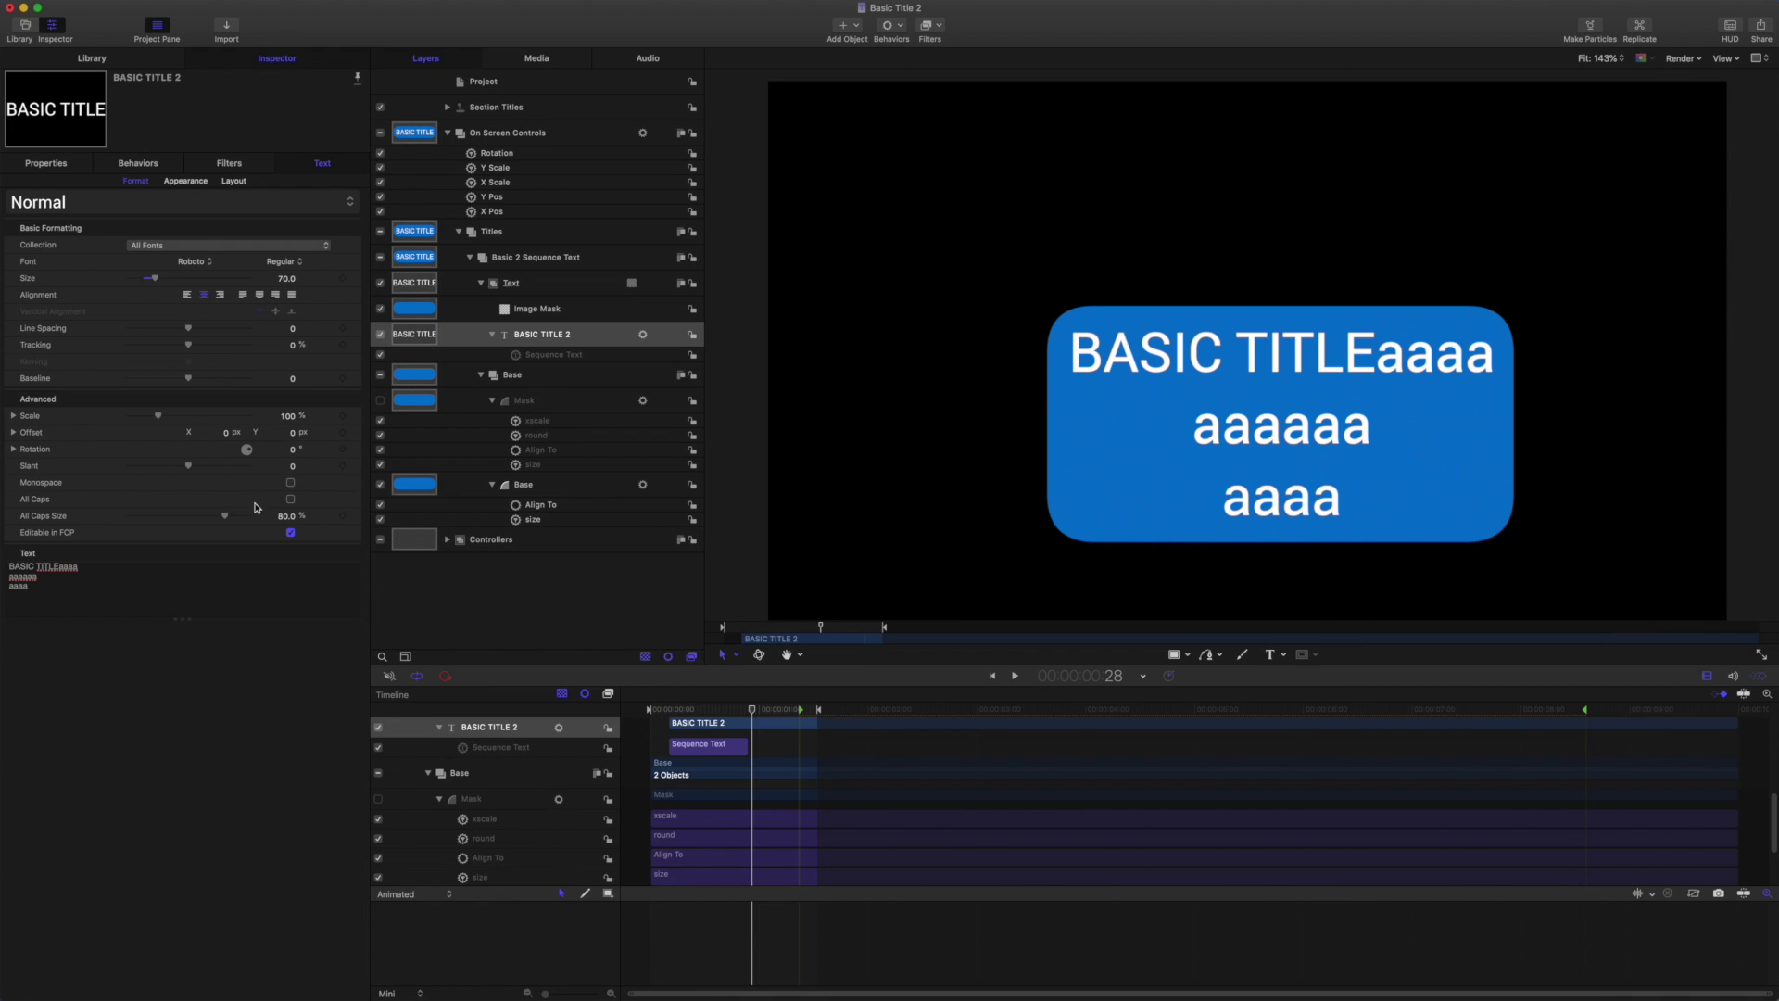
# - Publish Sequence Text's Y position, jump to the last frame, and turn off Base's Align To
pyautogui.click(553, 355)
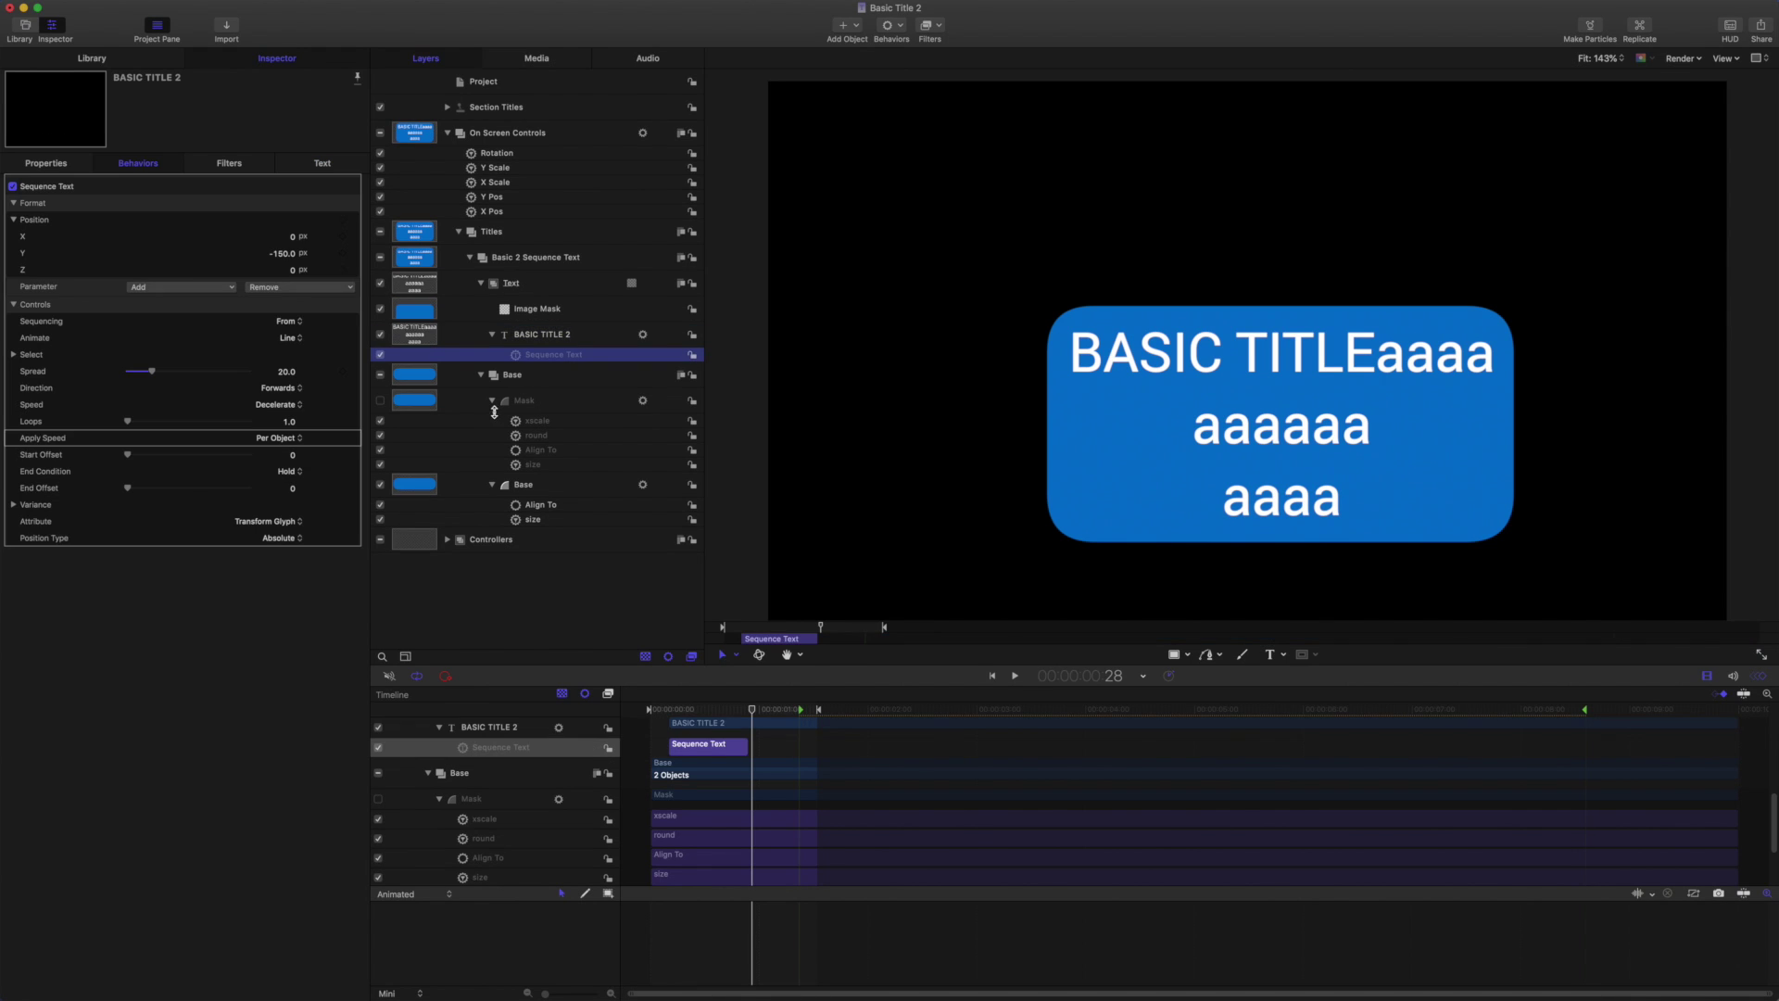
pyautogui.click(28, 256)
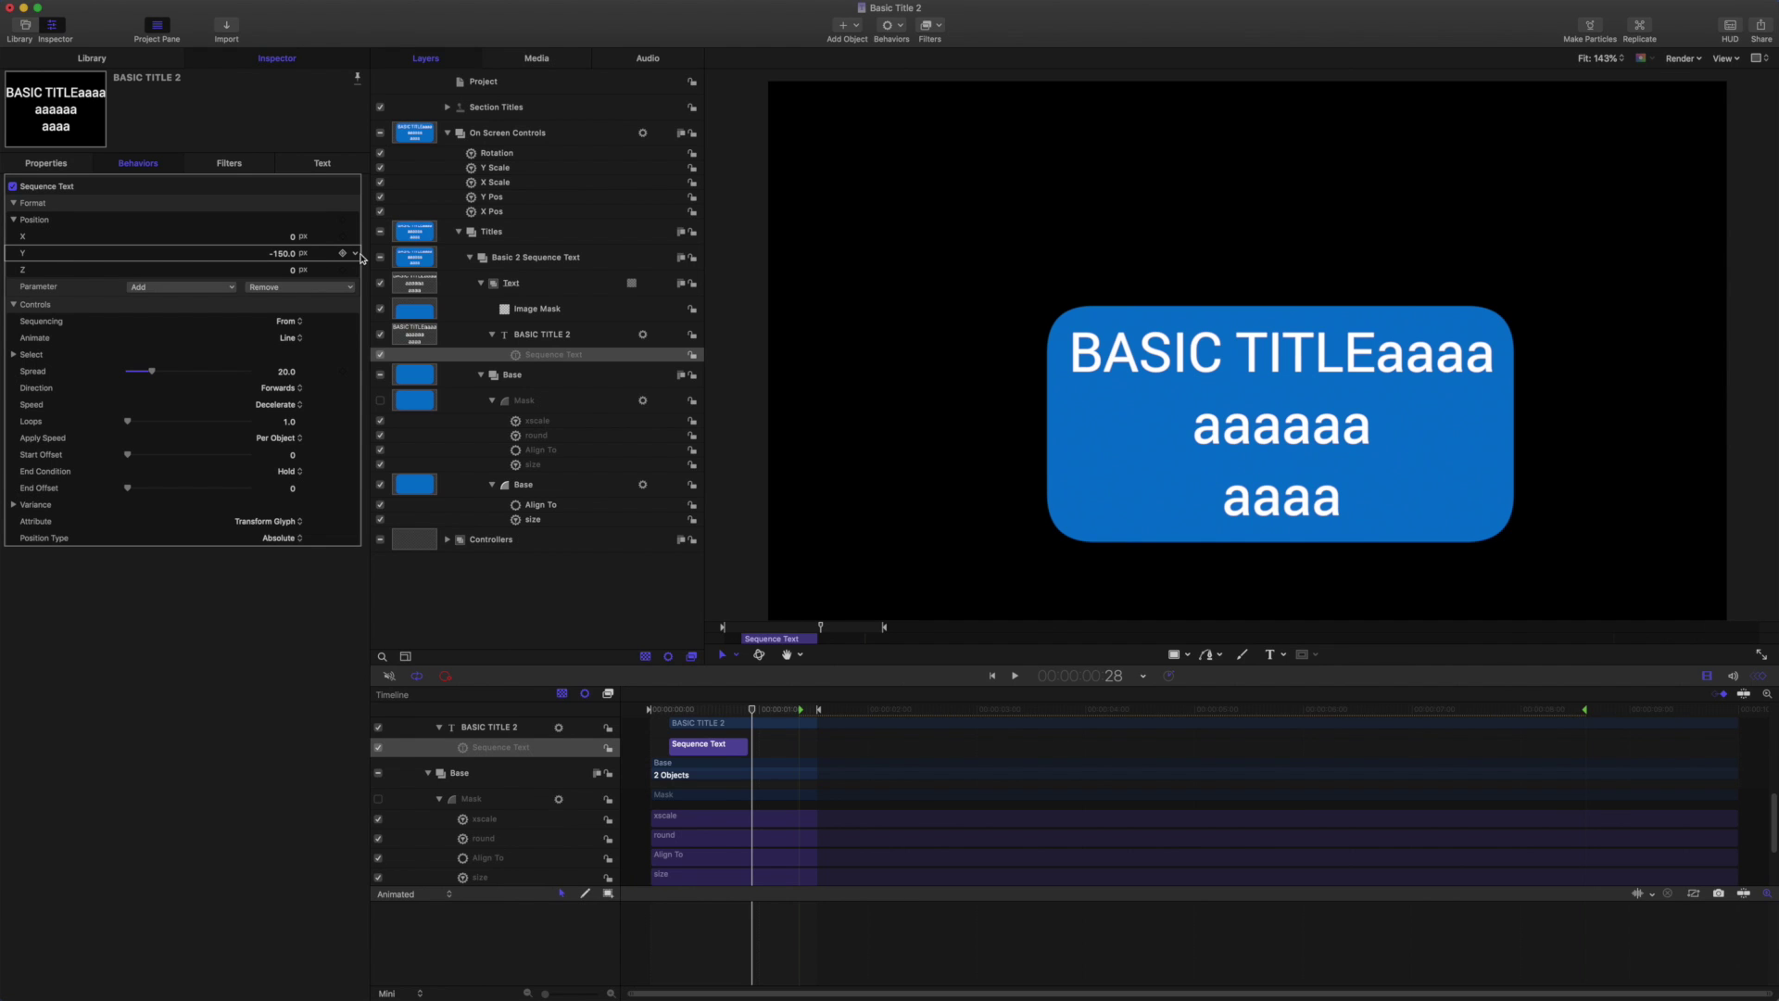
pyautogui.click(356, 254)
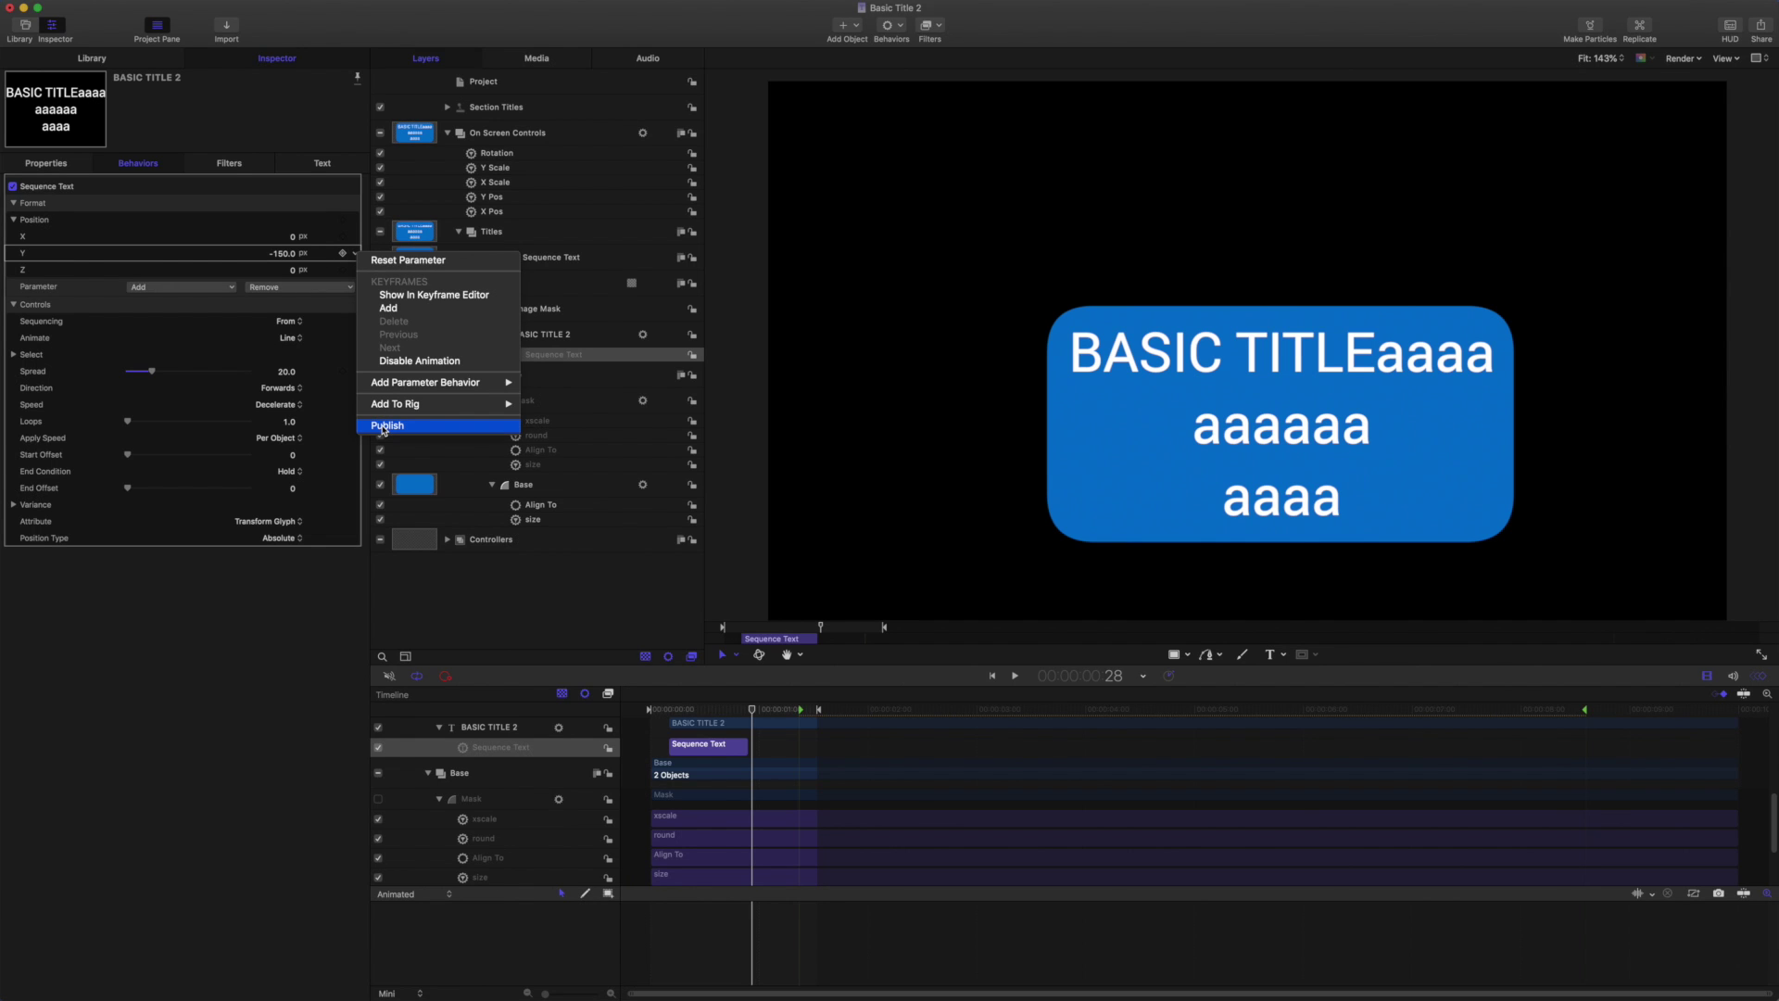
pyautogui.click(383, 426)
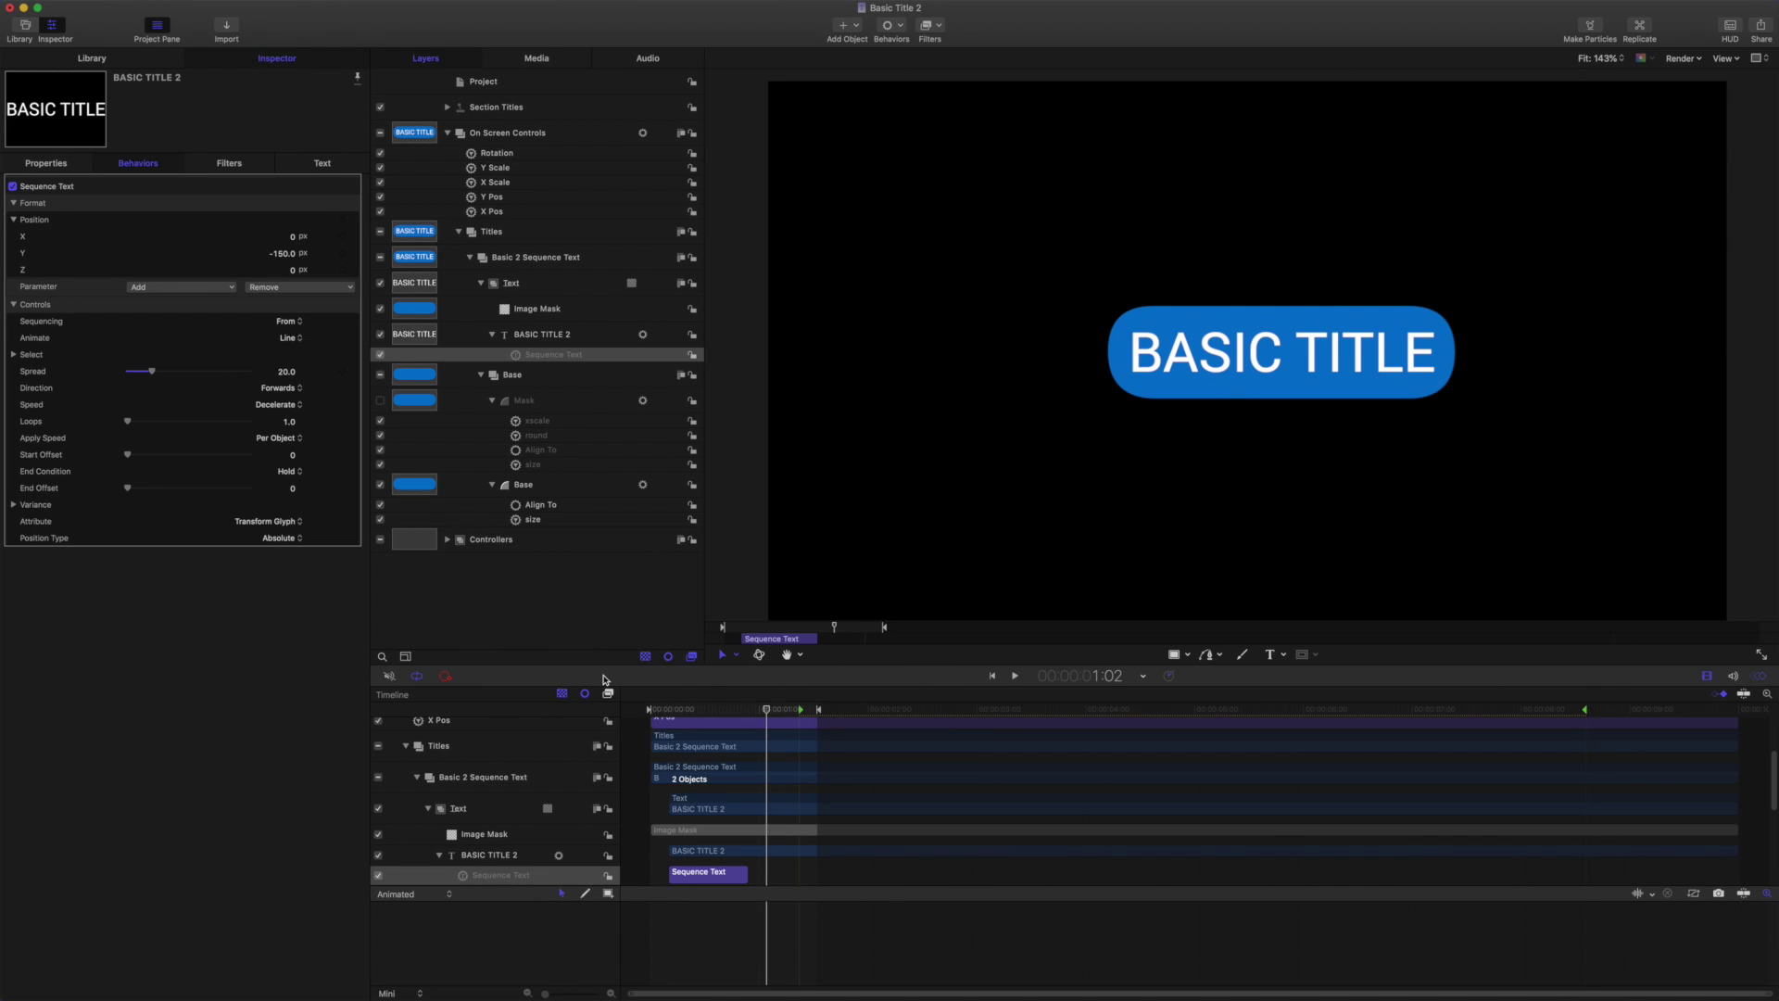
pyautogui.press('End')
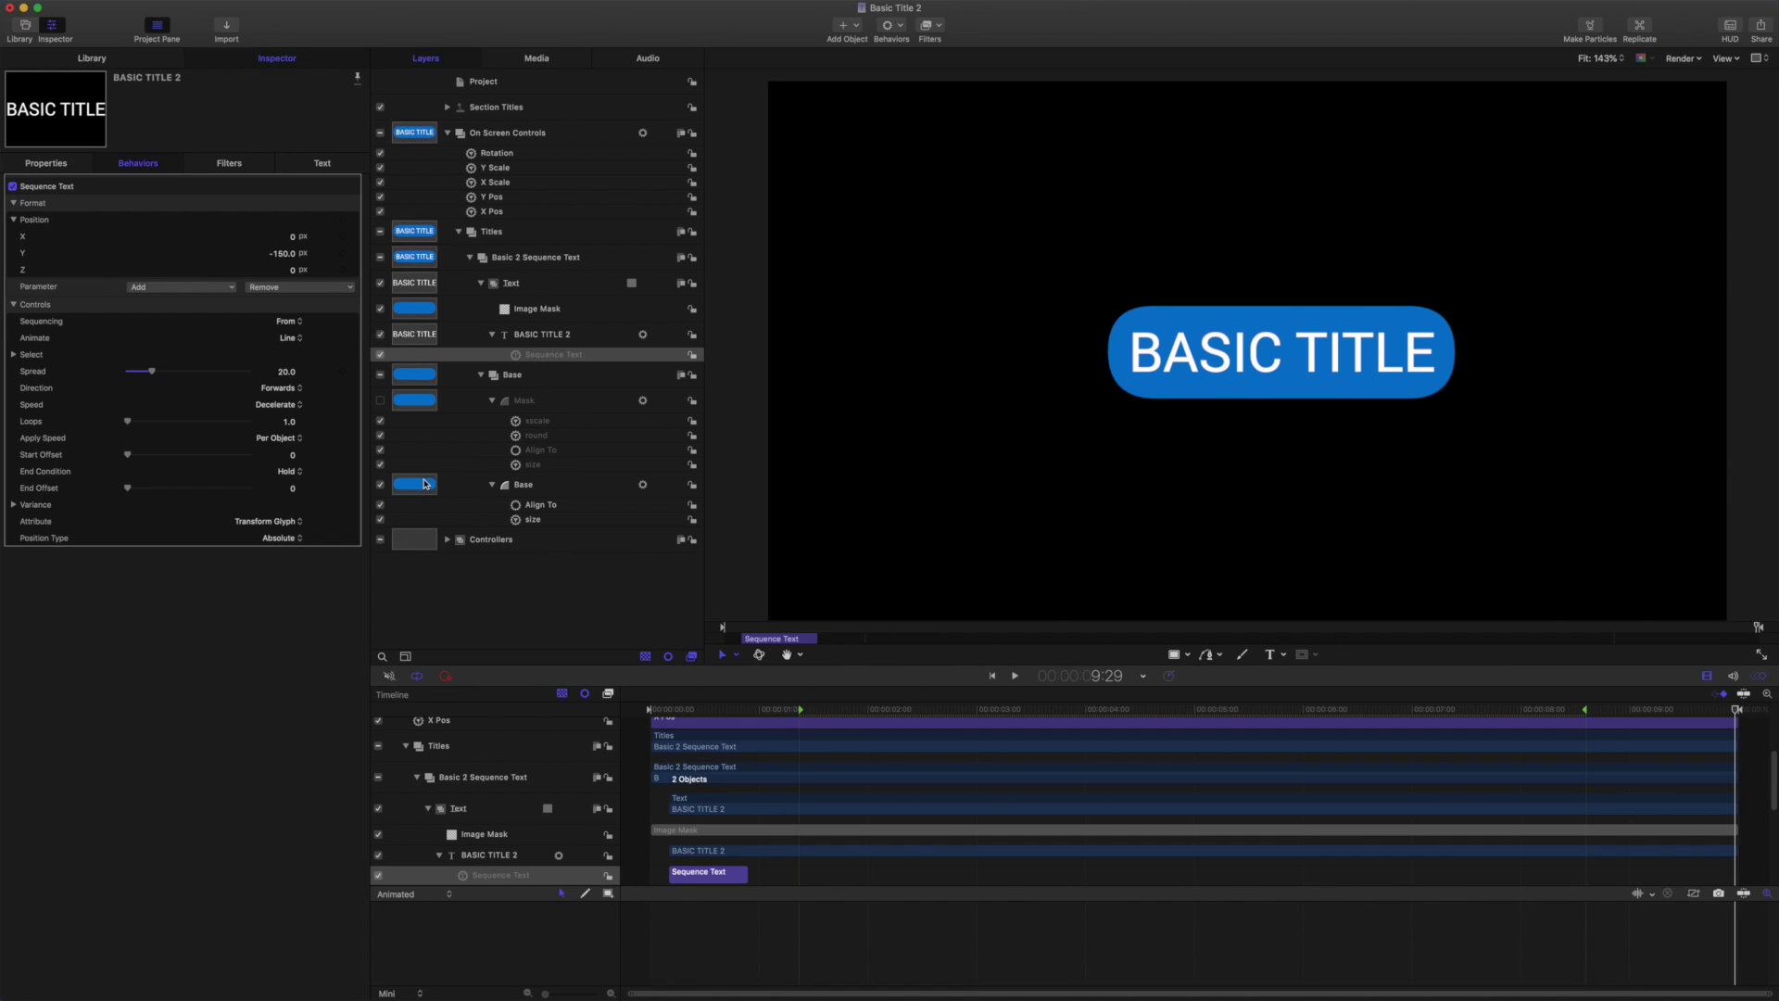
pyautogui.click(380, 504)
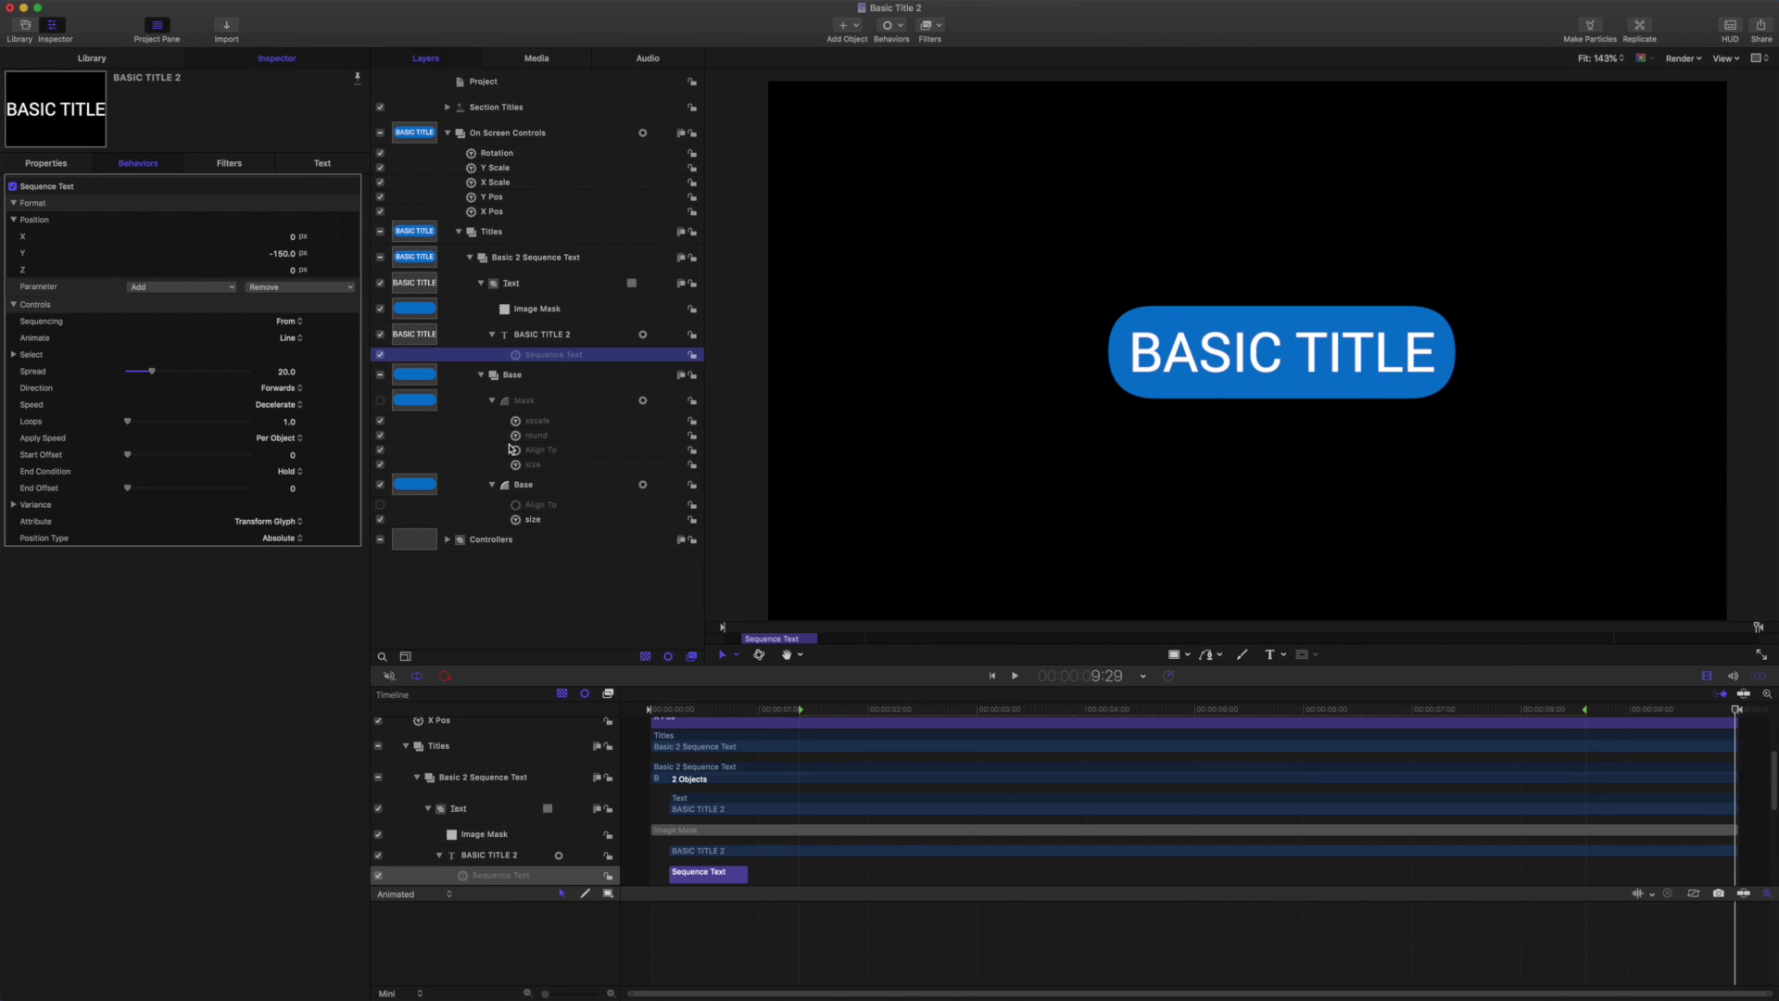
# - Turn off the Mask's Align To and copy Base's Transform.Scale.X keyframes
pyautogui.click(380, 449)
pyautogui.click(542, 486)
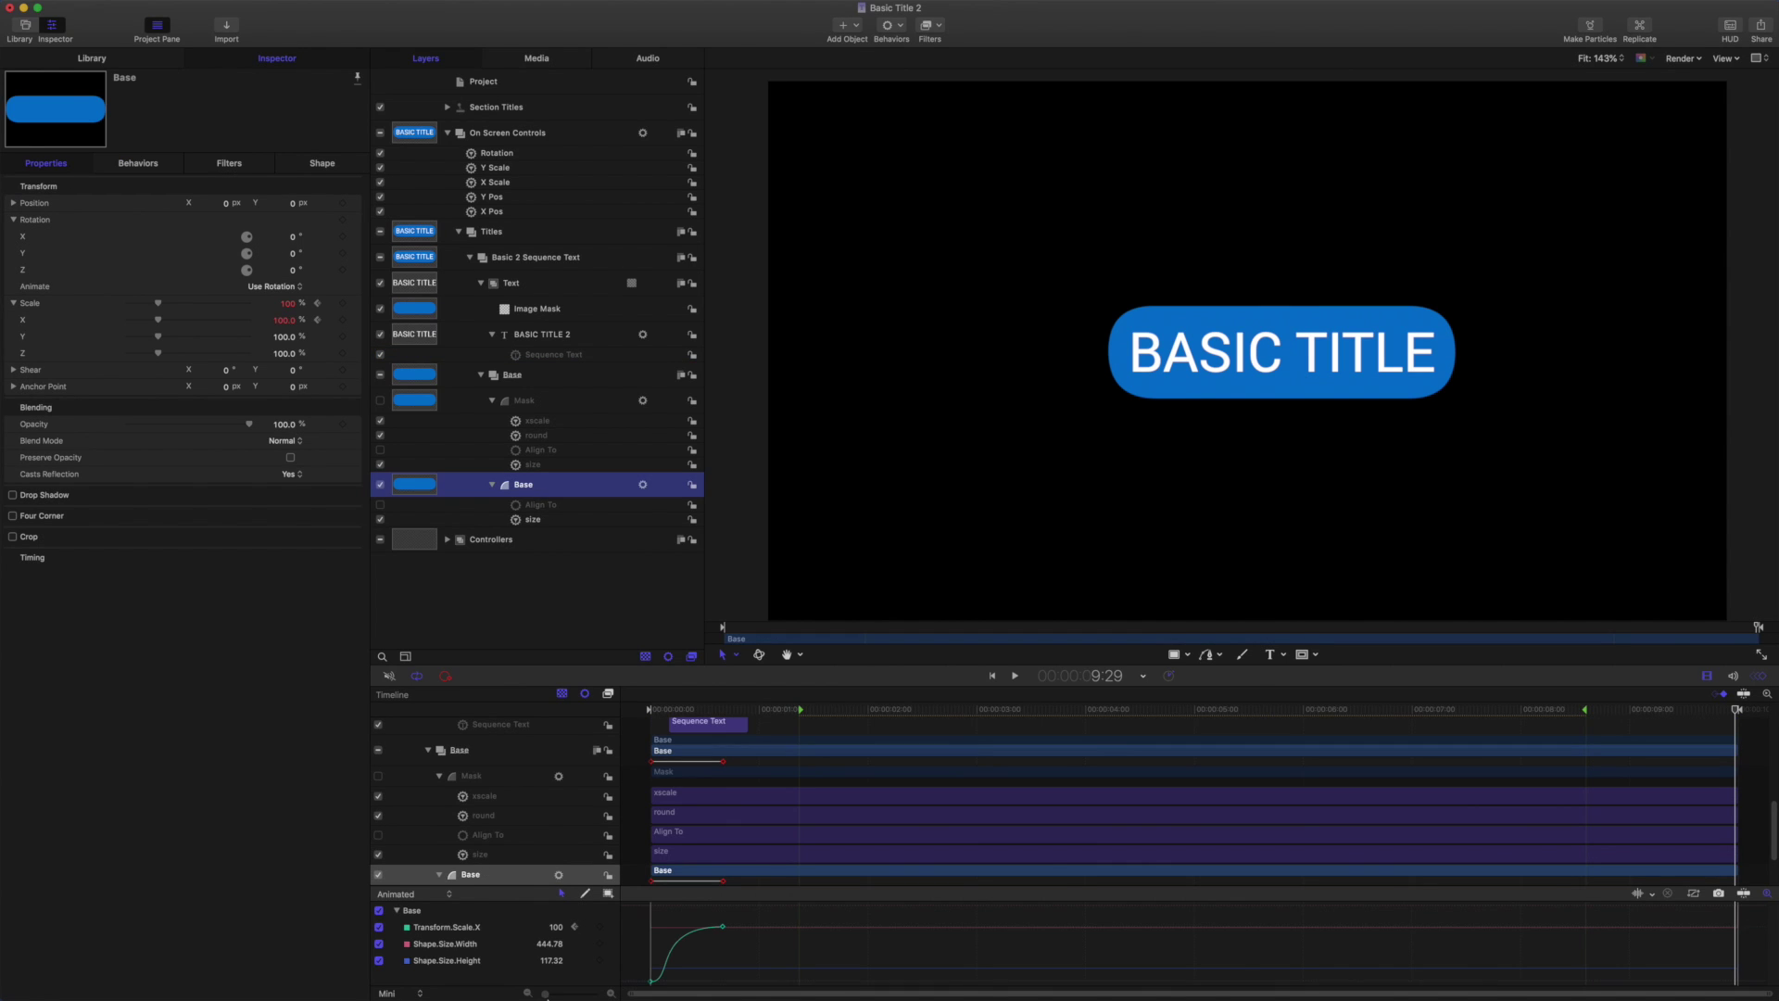
pyautogui.click(634, 920)
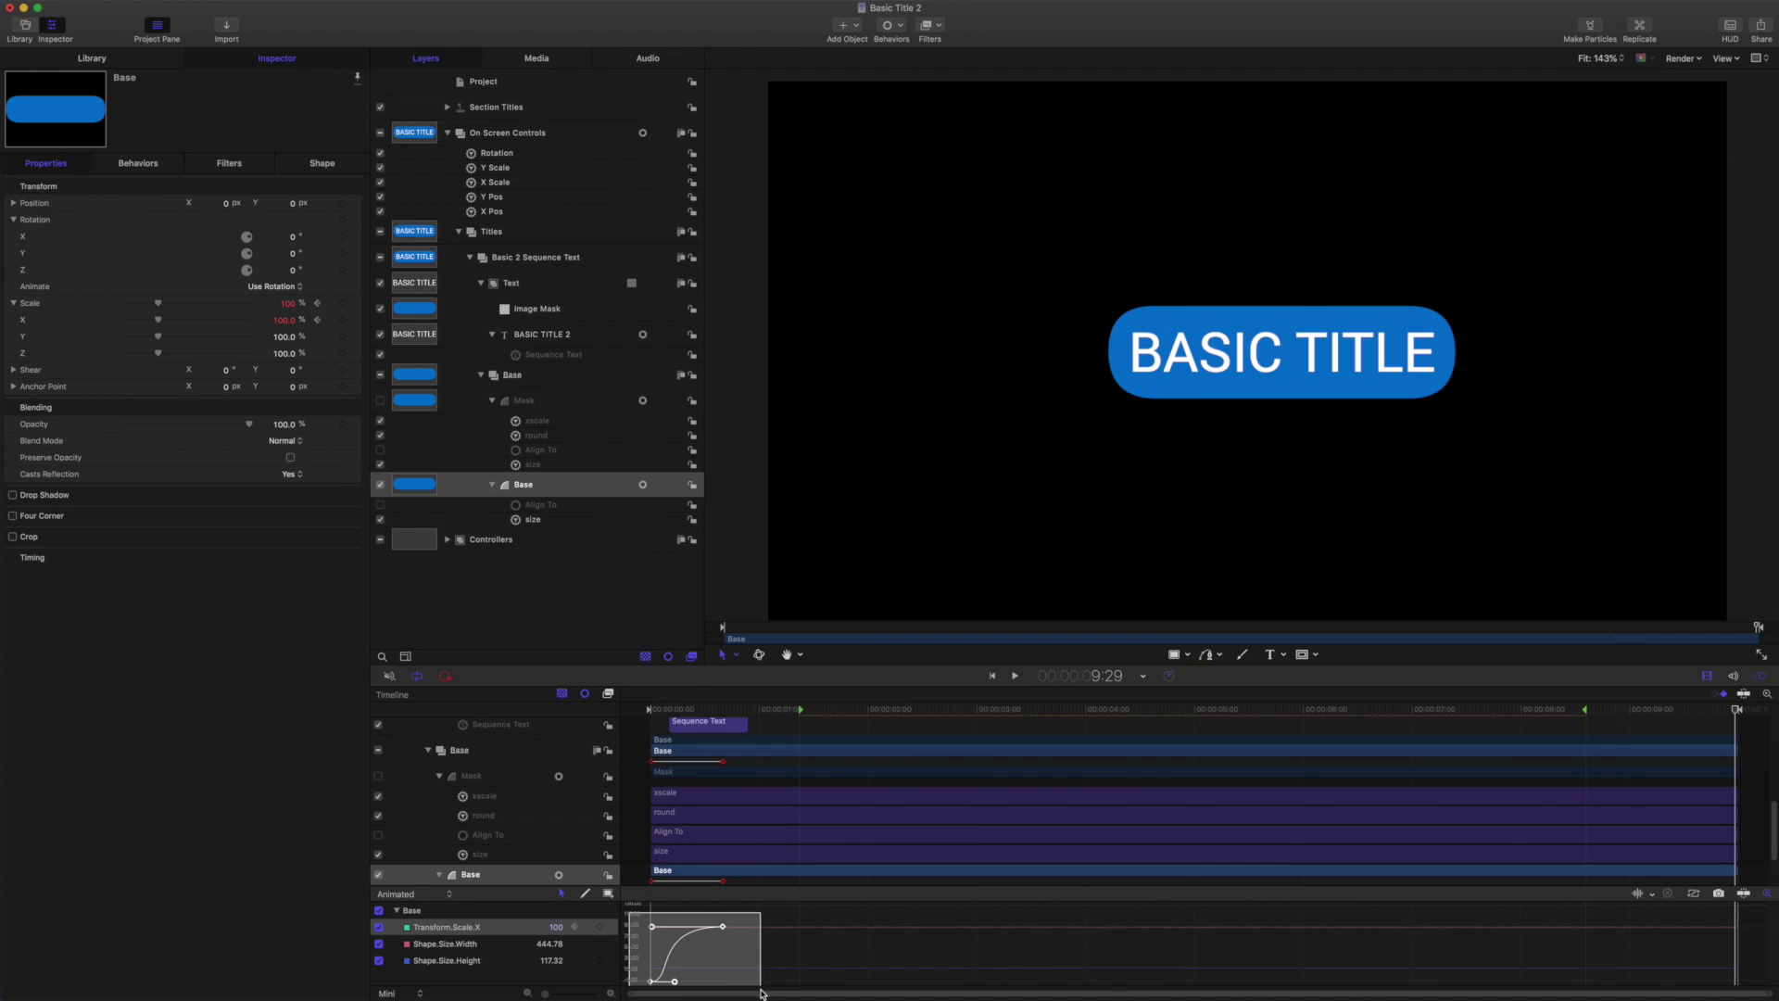
pyautogui.rightClick(723, 927)
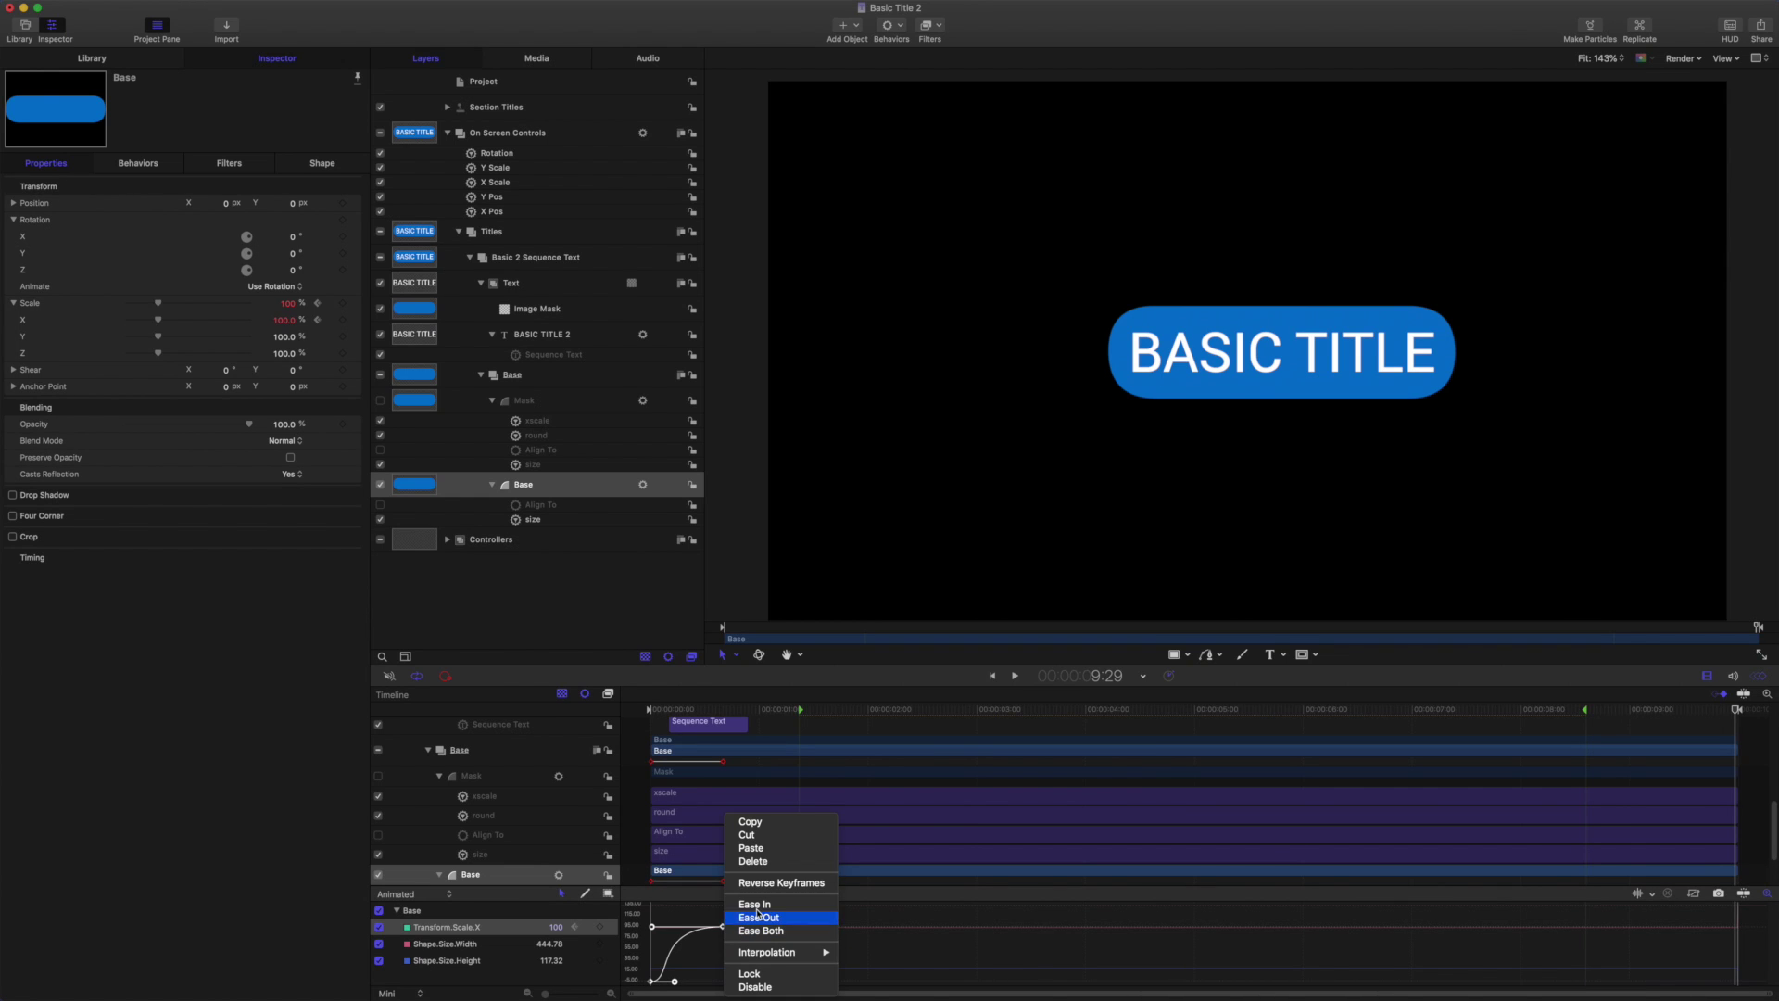
pyautogui.click(777, 822)
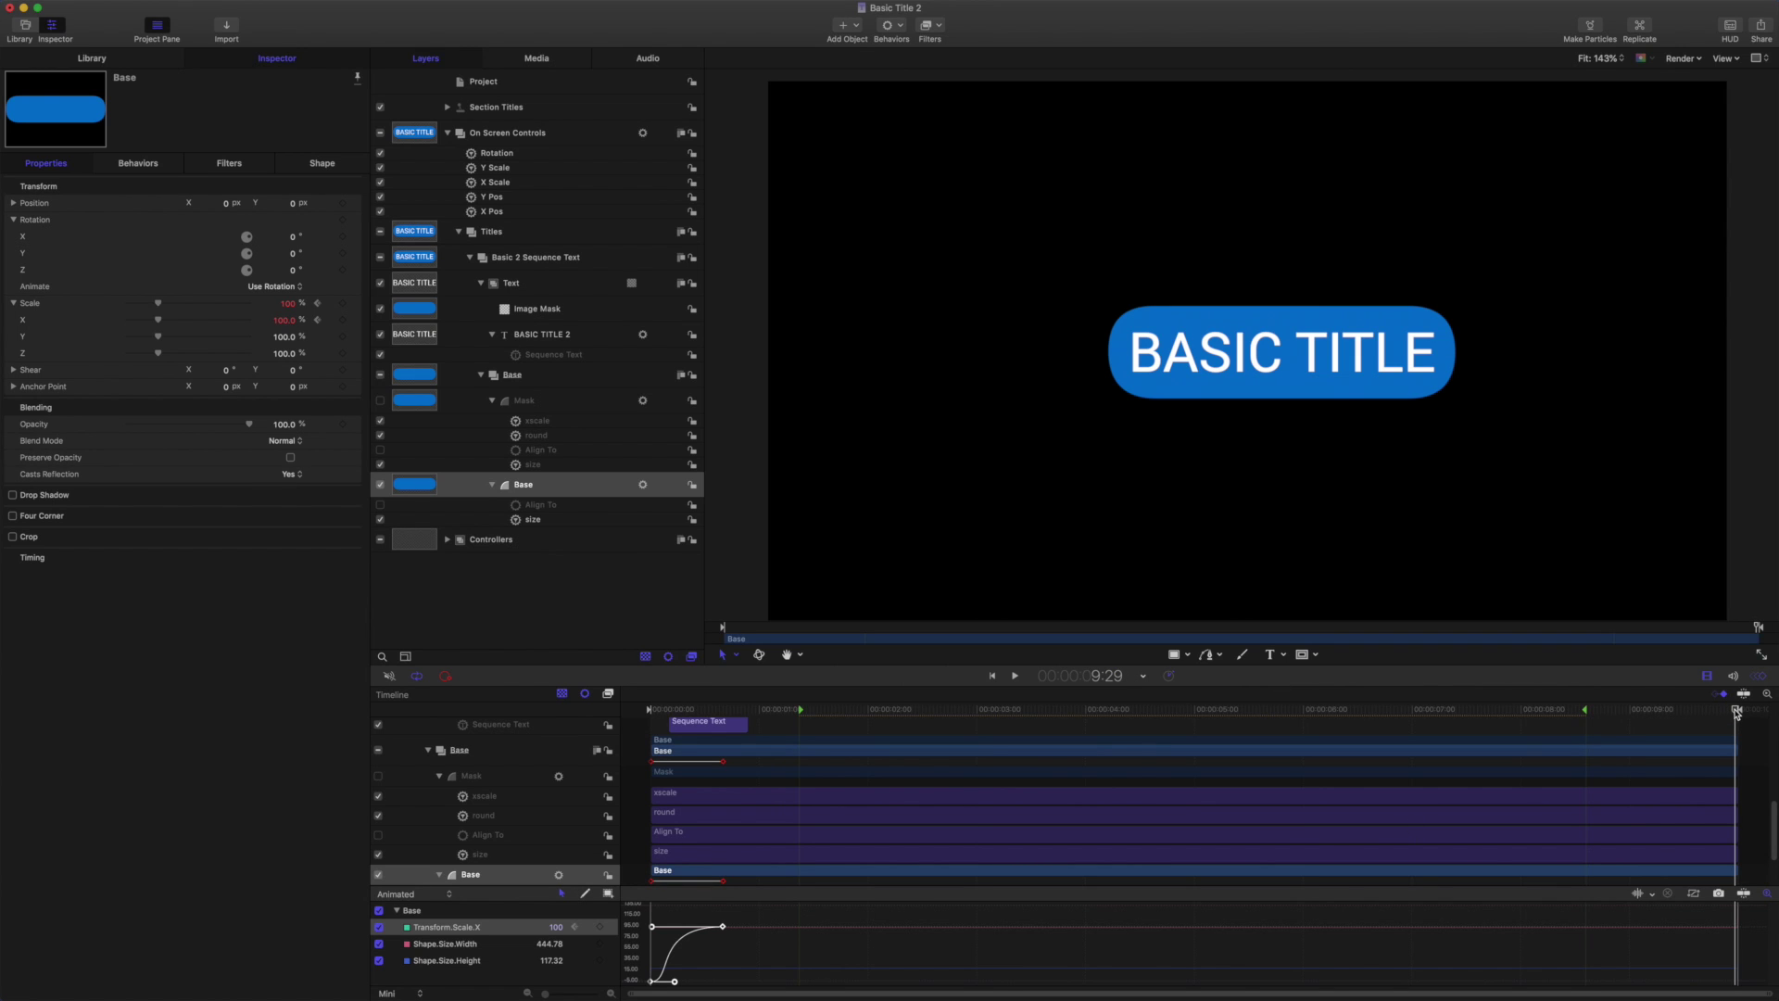
# - At 9:09, add Scale.X keyframes dropping to 0 and reverse them so the box scales out
pyautogui.click(1107, 675)
pyautogui.write('909')
pyautogui.press('Return')
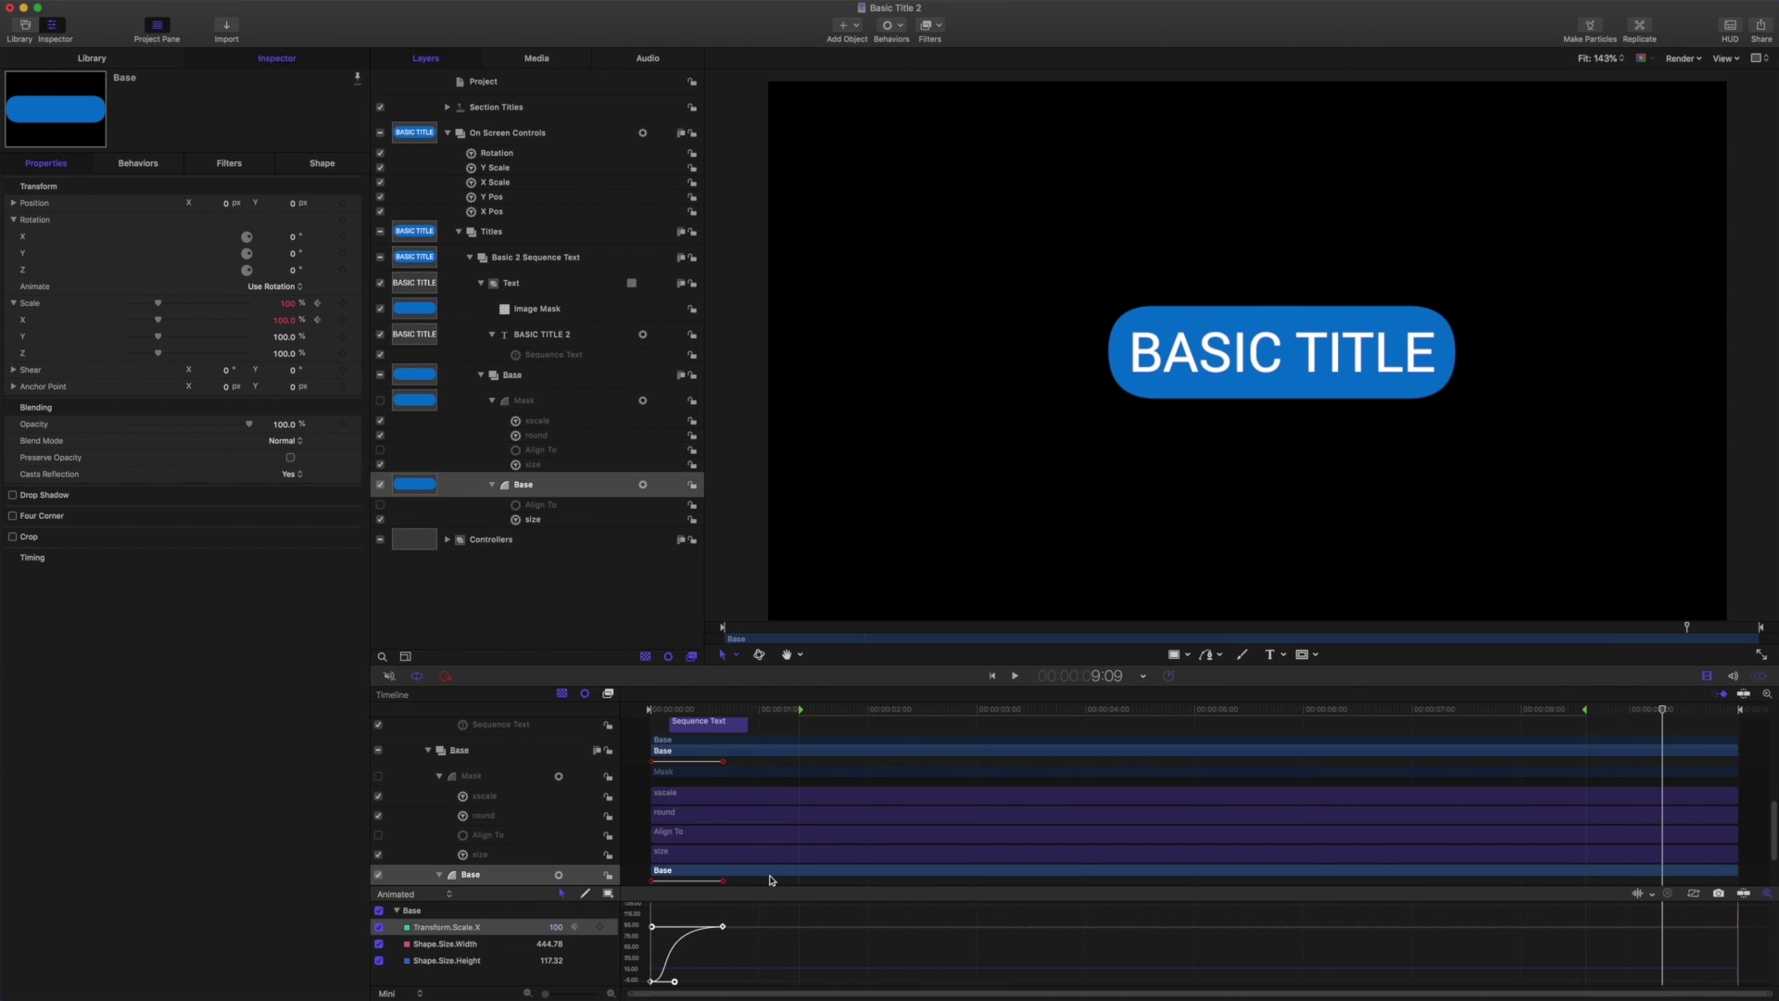
pyautogui.rightClick(725, 930)
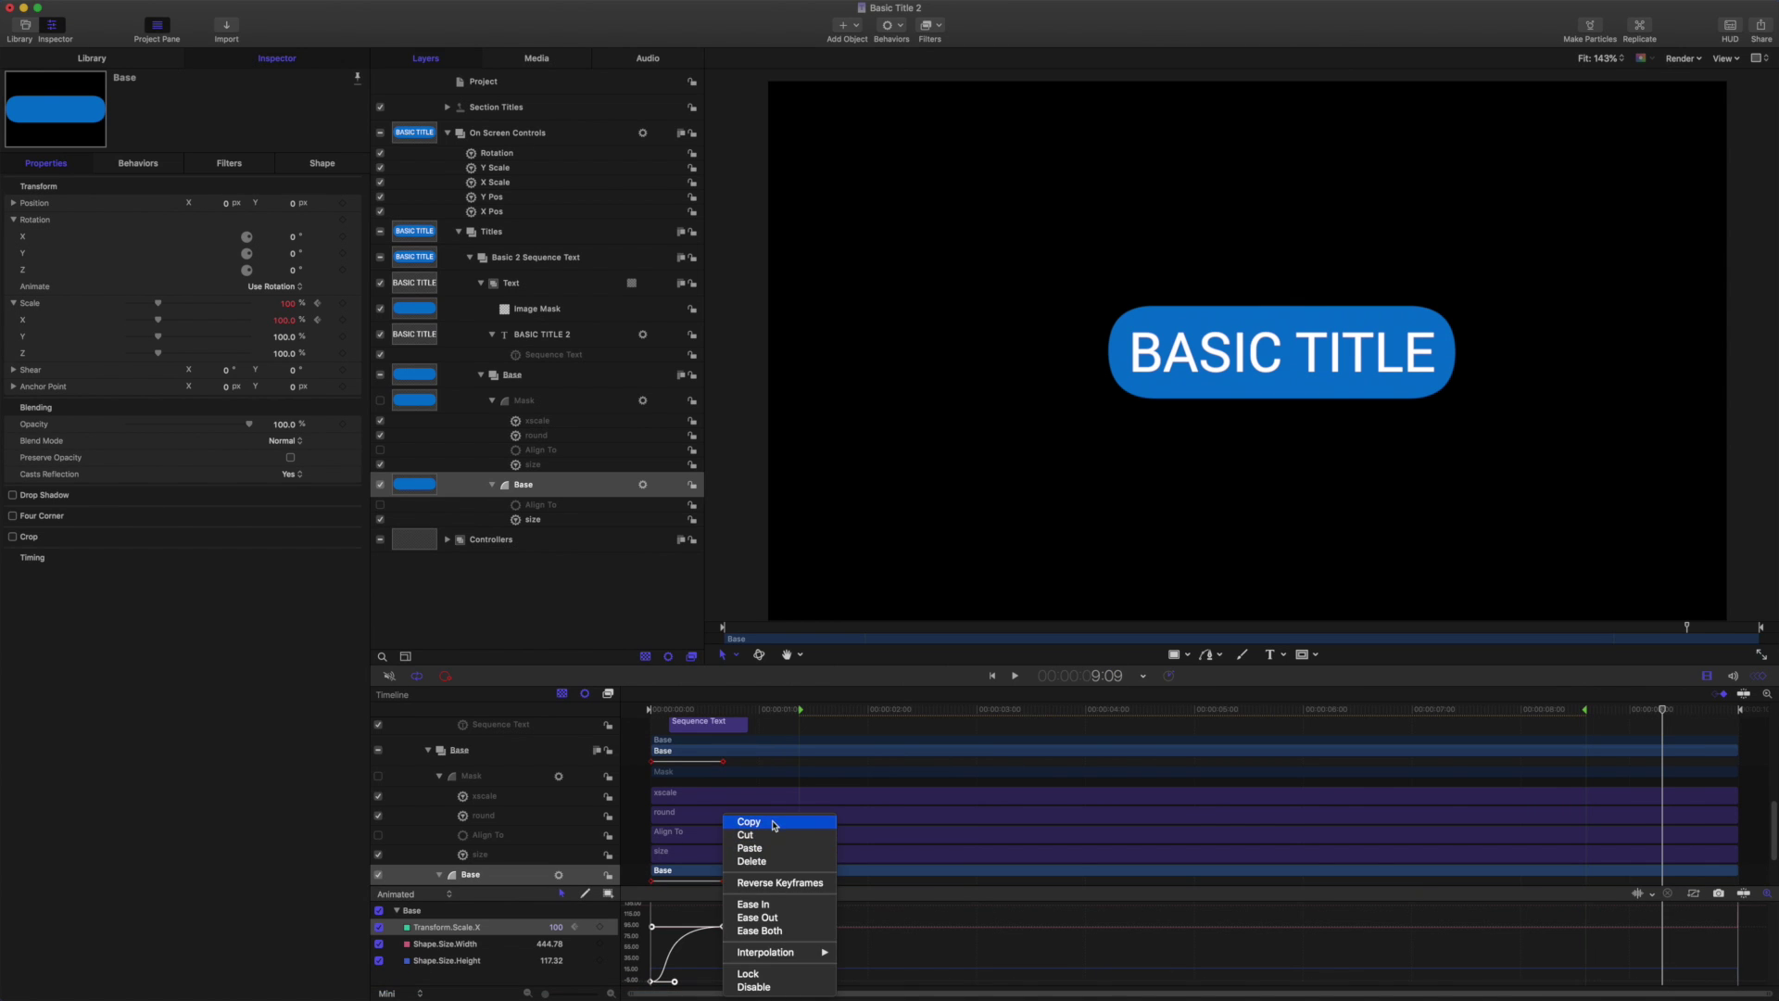
pyautogui.click(834, 823)
pyautogui.click(601, 927)
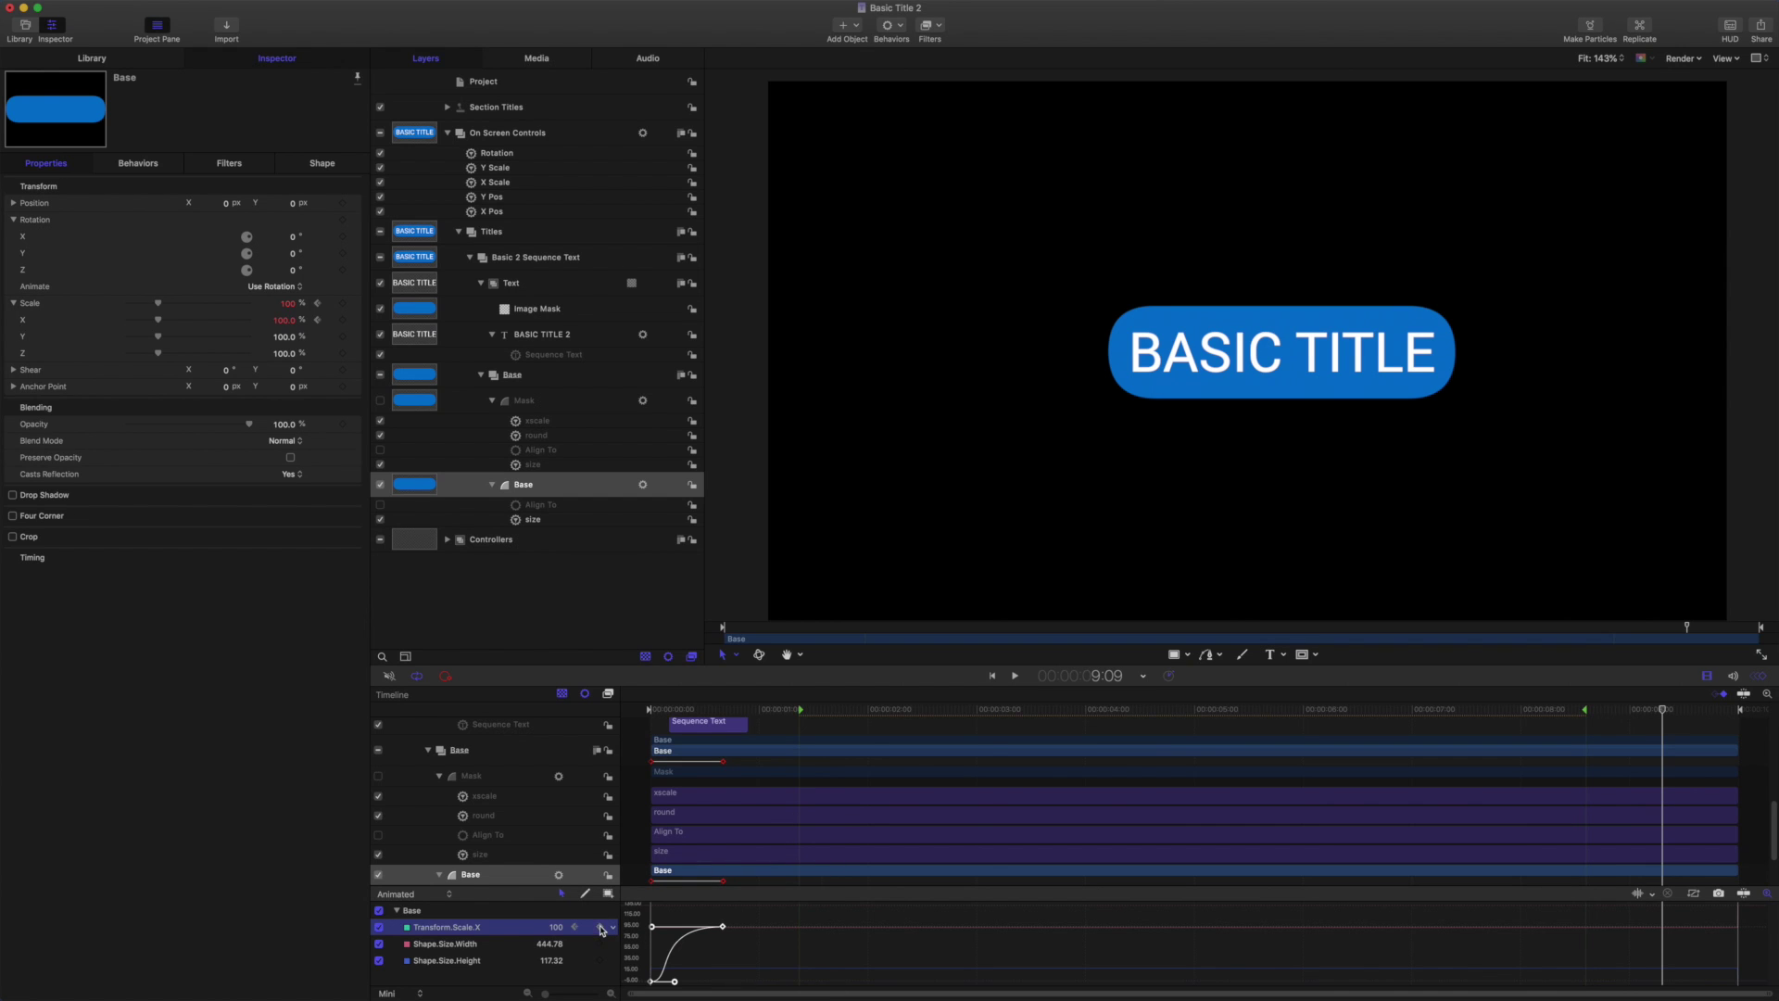
pyautogui.moveTo(1661, 926); pyautogui.dragTo(1662, 979)
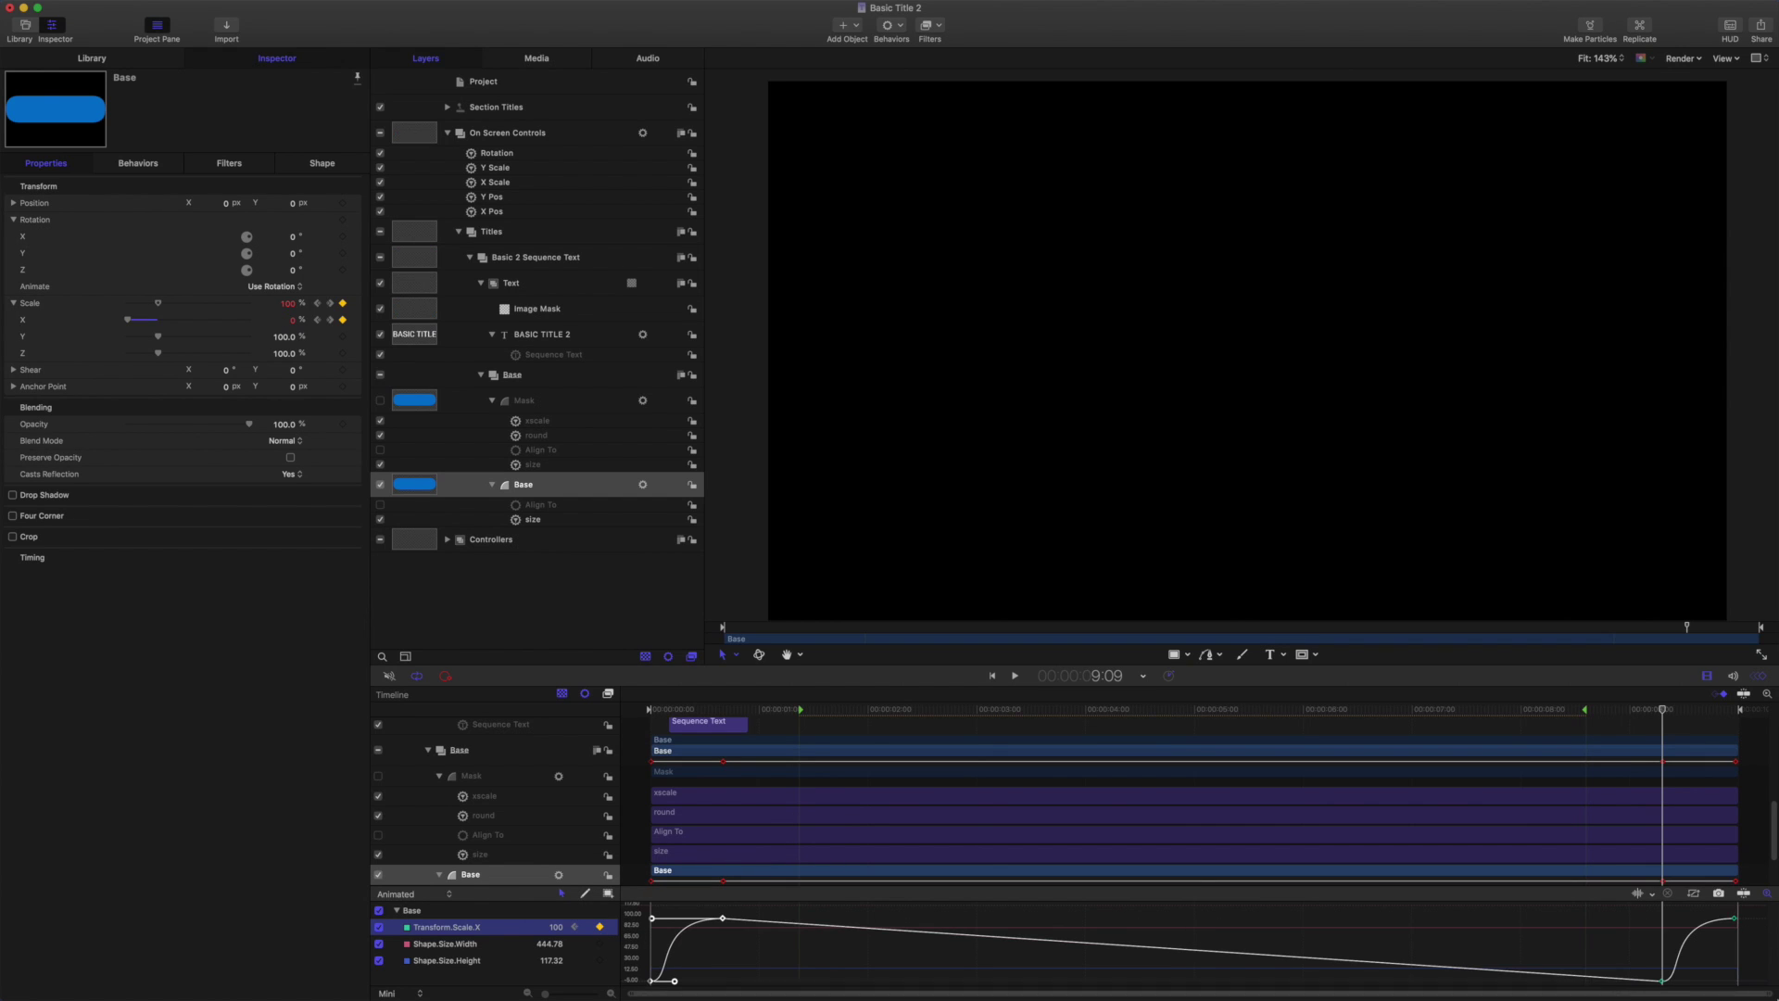
pyautogui.moveTo(1655, 911); pyautogui.dragTo(1760, 982)
pyautogui.rightClick(1739, 924)
pyautogui.click(1719, 887)
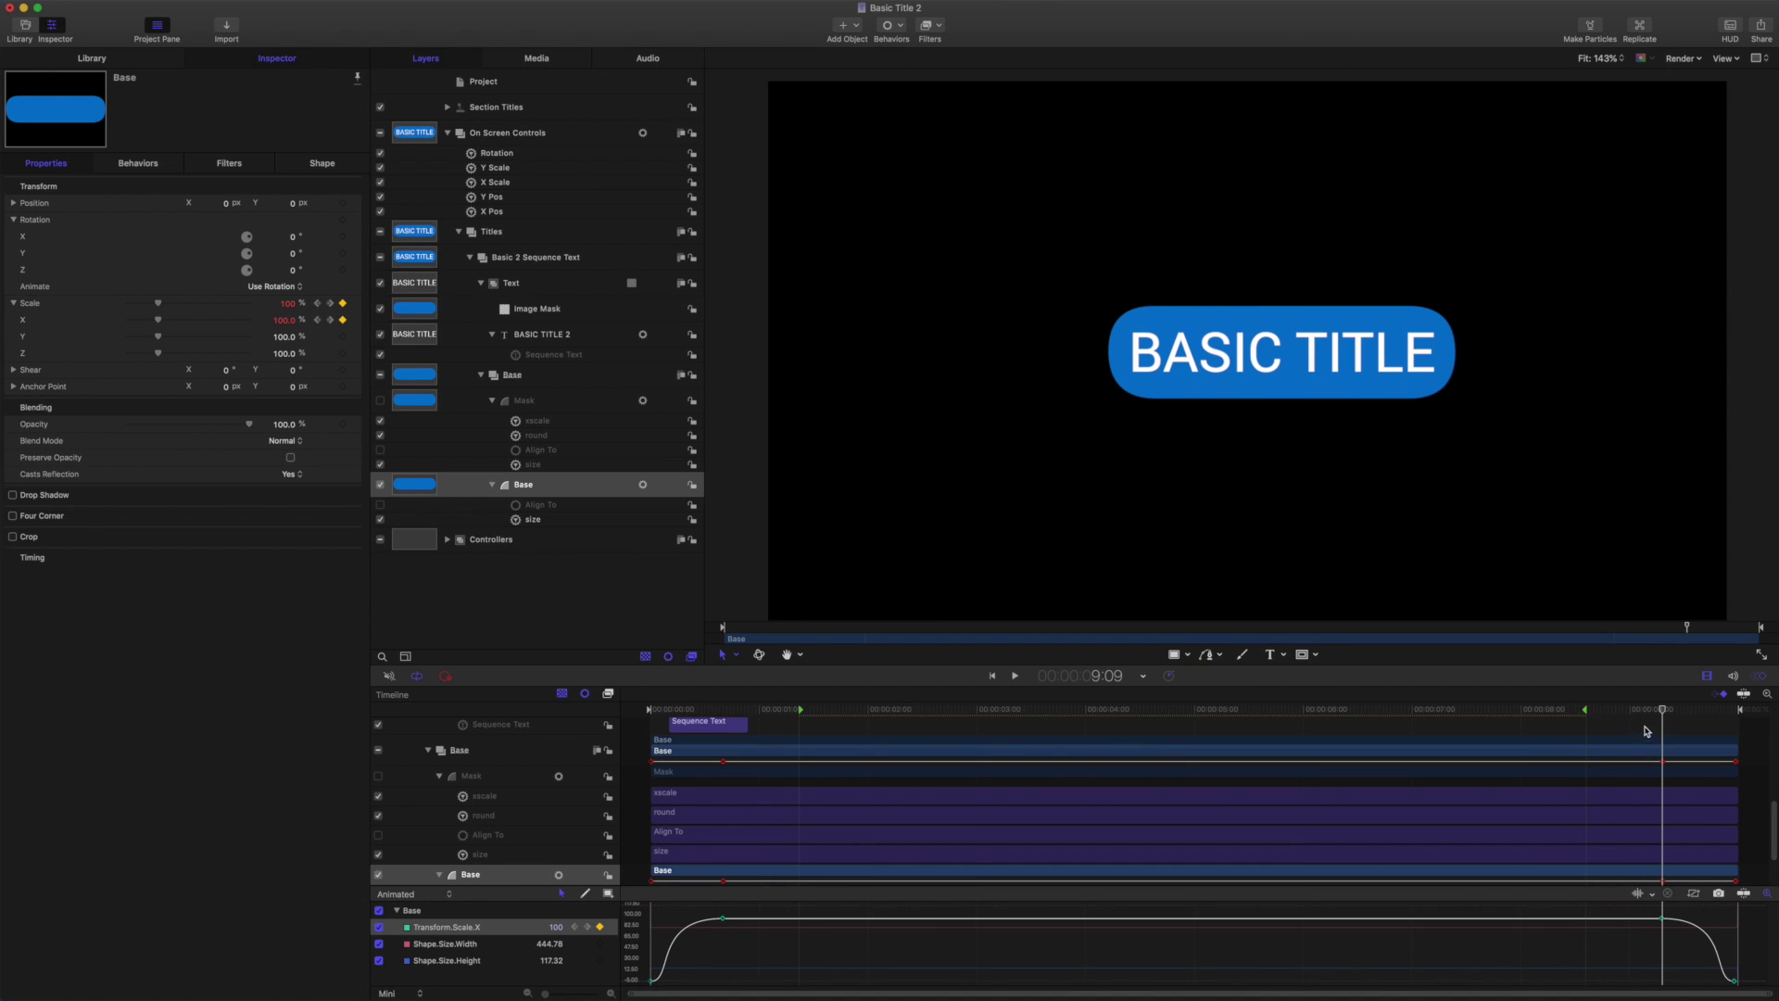
pyautogui.moveTo(1665, 713)
pyautogui.mouseDown()
pyautogui.moveTo(1636, 712)
pyautogui.moveTo(1737, 712)
pyautogui.moveTo(1719, 730)
pyautogui.moveTo(1617, 722)
pyautogui.moveTo(1662, 721)
pyautogui.mouseUp()
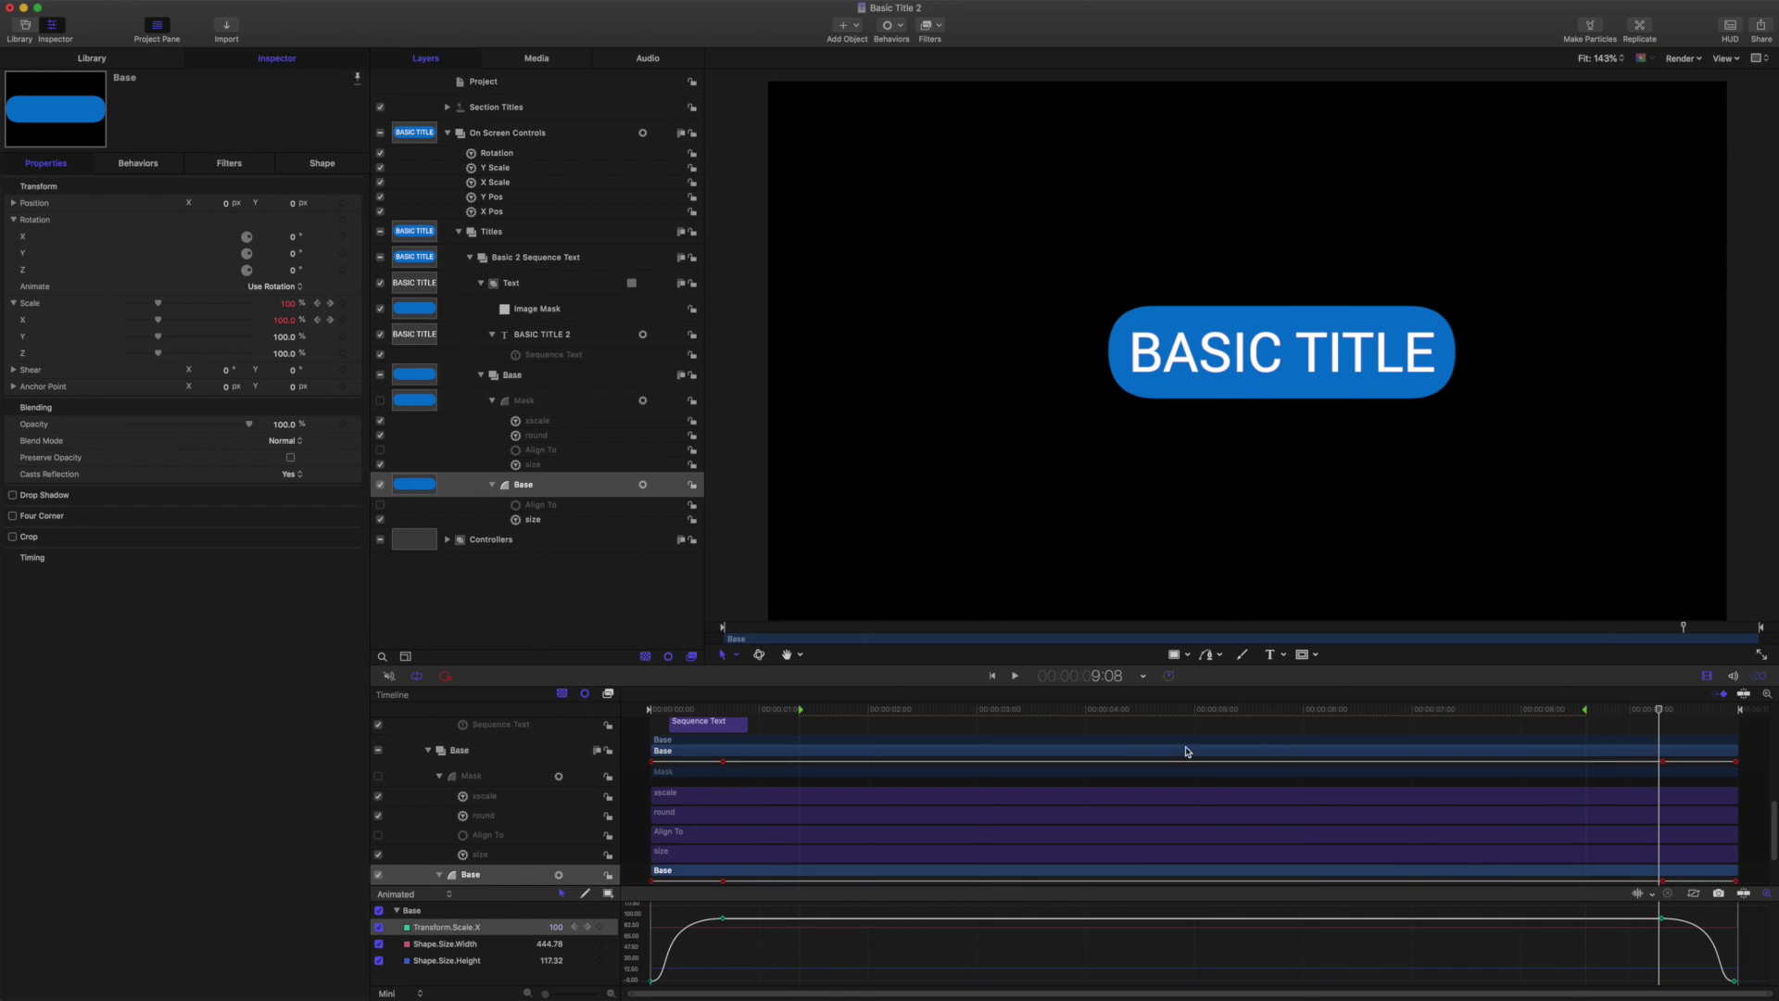
# - Rename the Sequence Text behaviour to 'Sequence In'
pyautogui.click(576, 358)
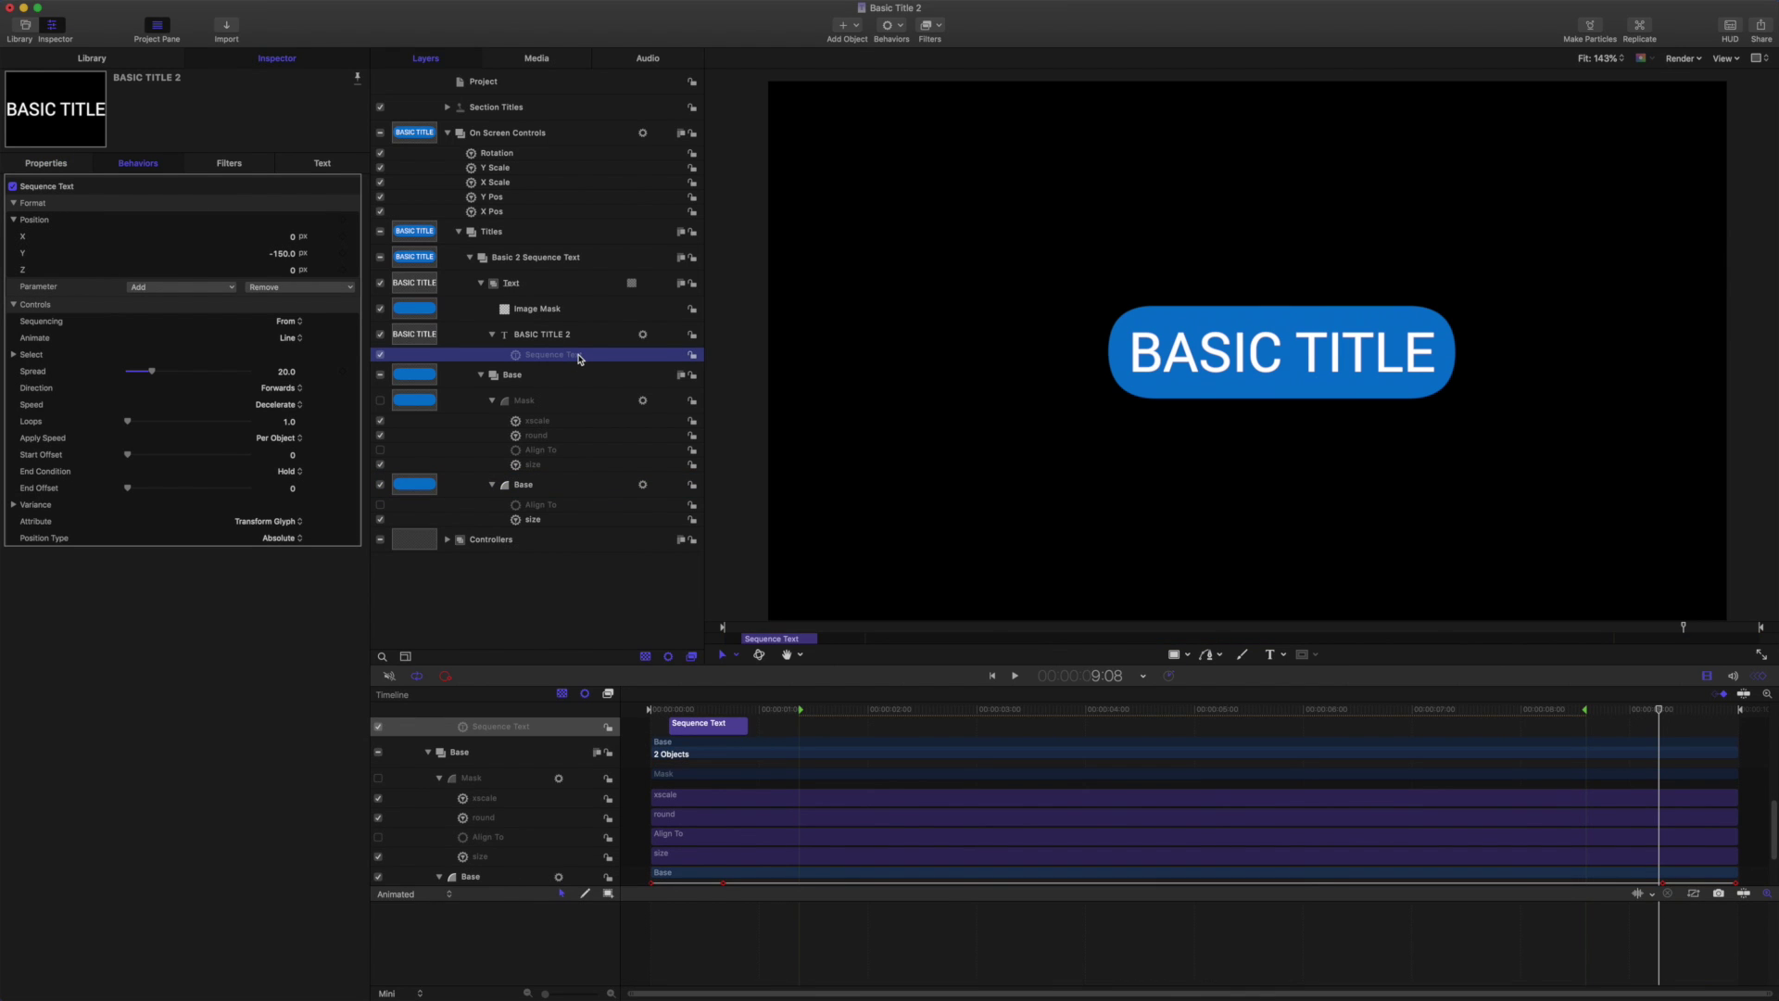
pyautogui.doubleClick(578, 356)
pyautogui.write('In')
pyautogui.press('Return')
# - Duplicate it as 'Sequence Out' and make it start at 9:04
pyautogui.press('super+d')
pyautogui.doubleClick(578, 355)
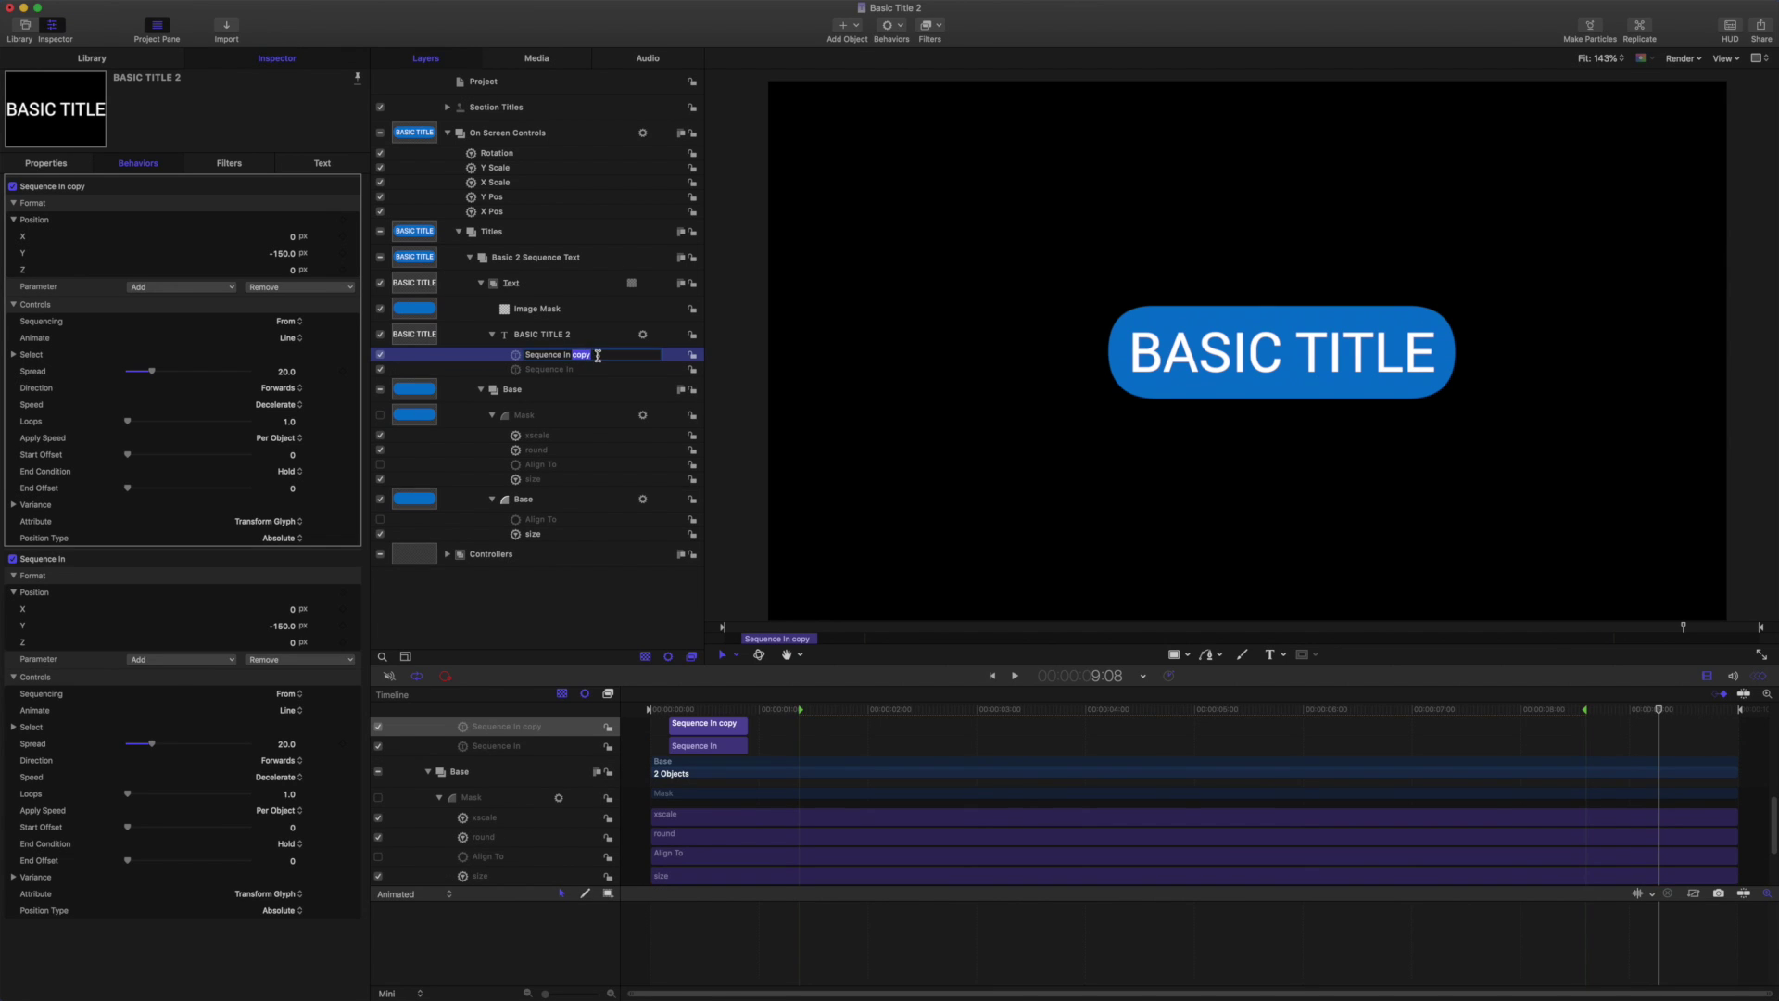
pyautogui.click(600, 355)
pyautogui.press('Return')
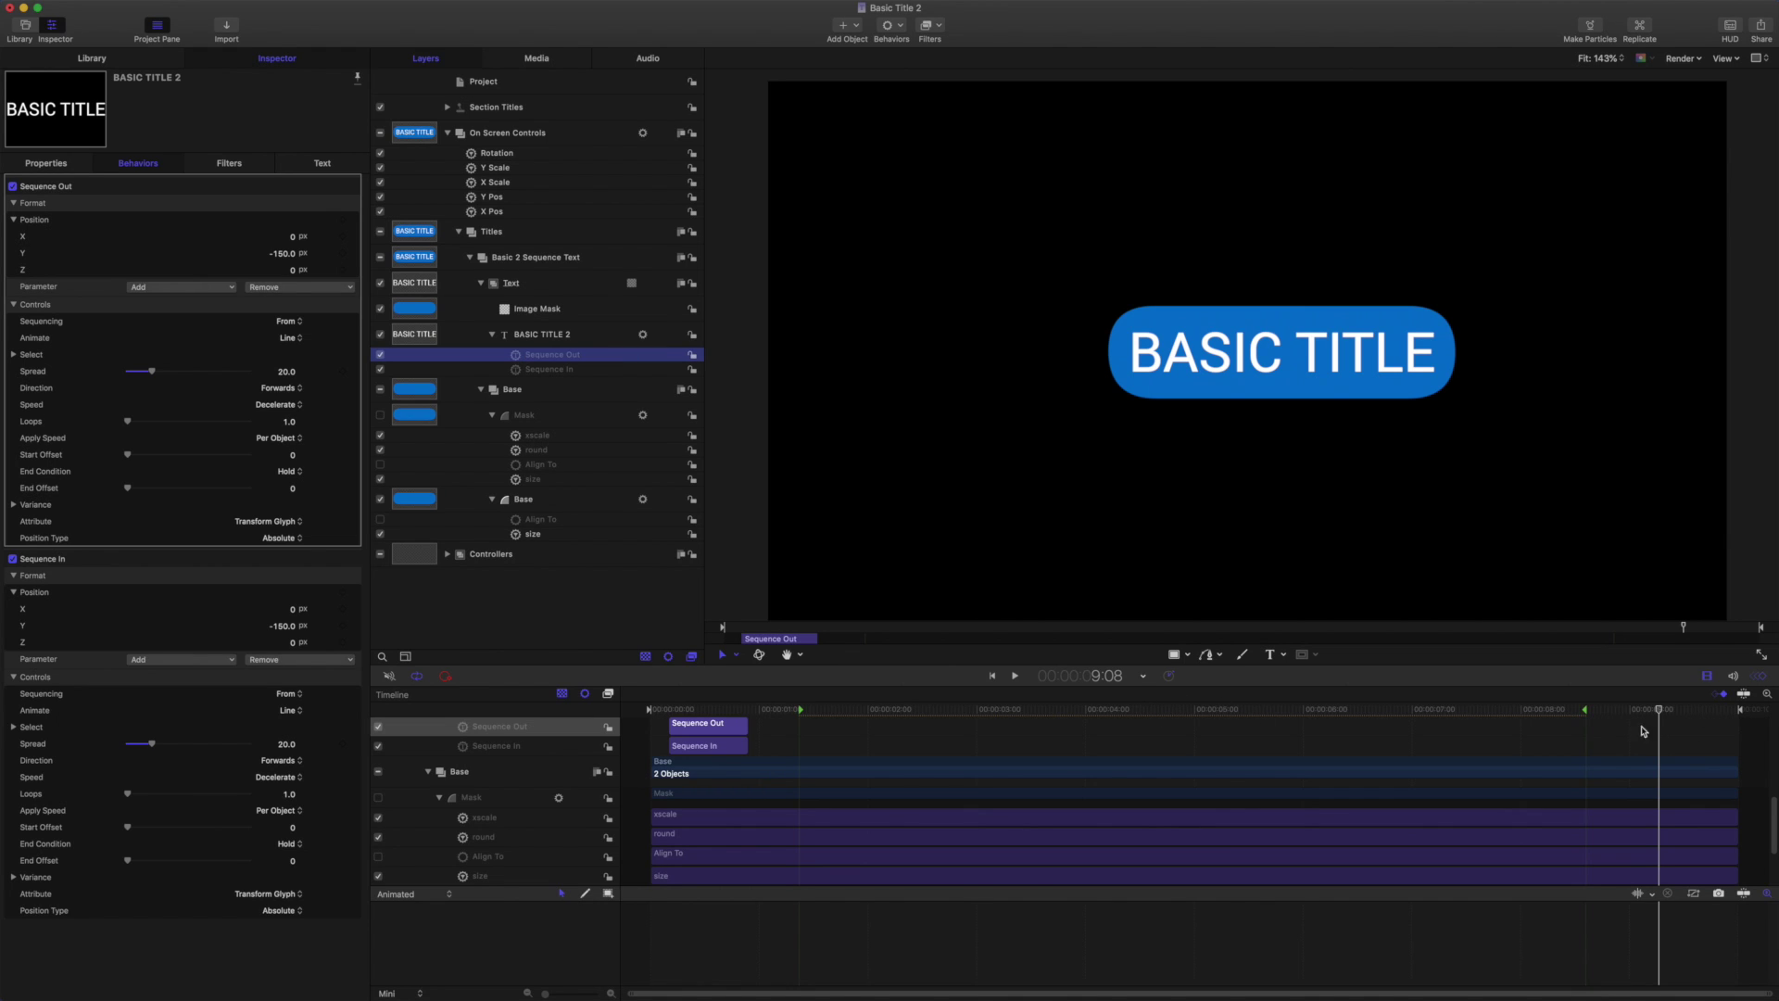
pyautogui.moveTo(1659, 712); pyautogui.dragTo(1664, 712)
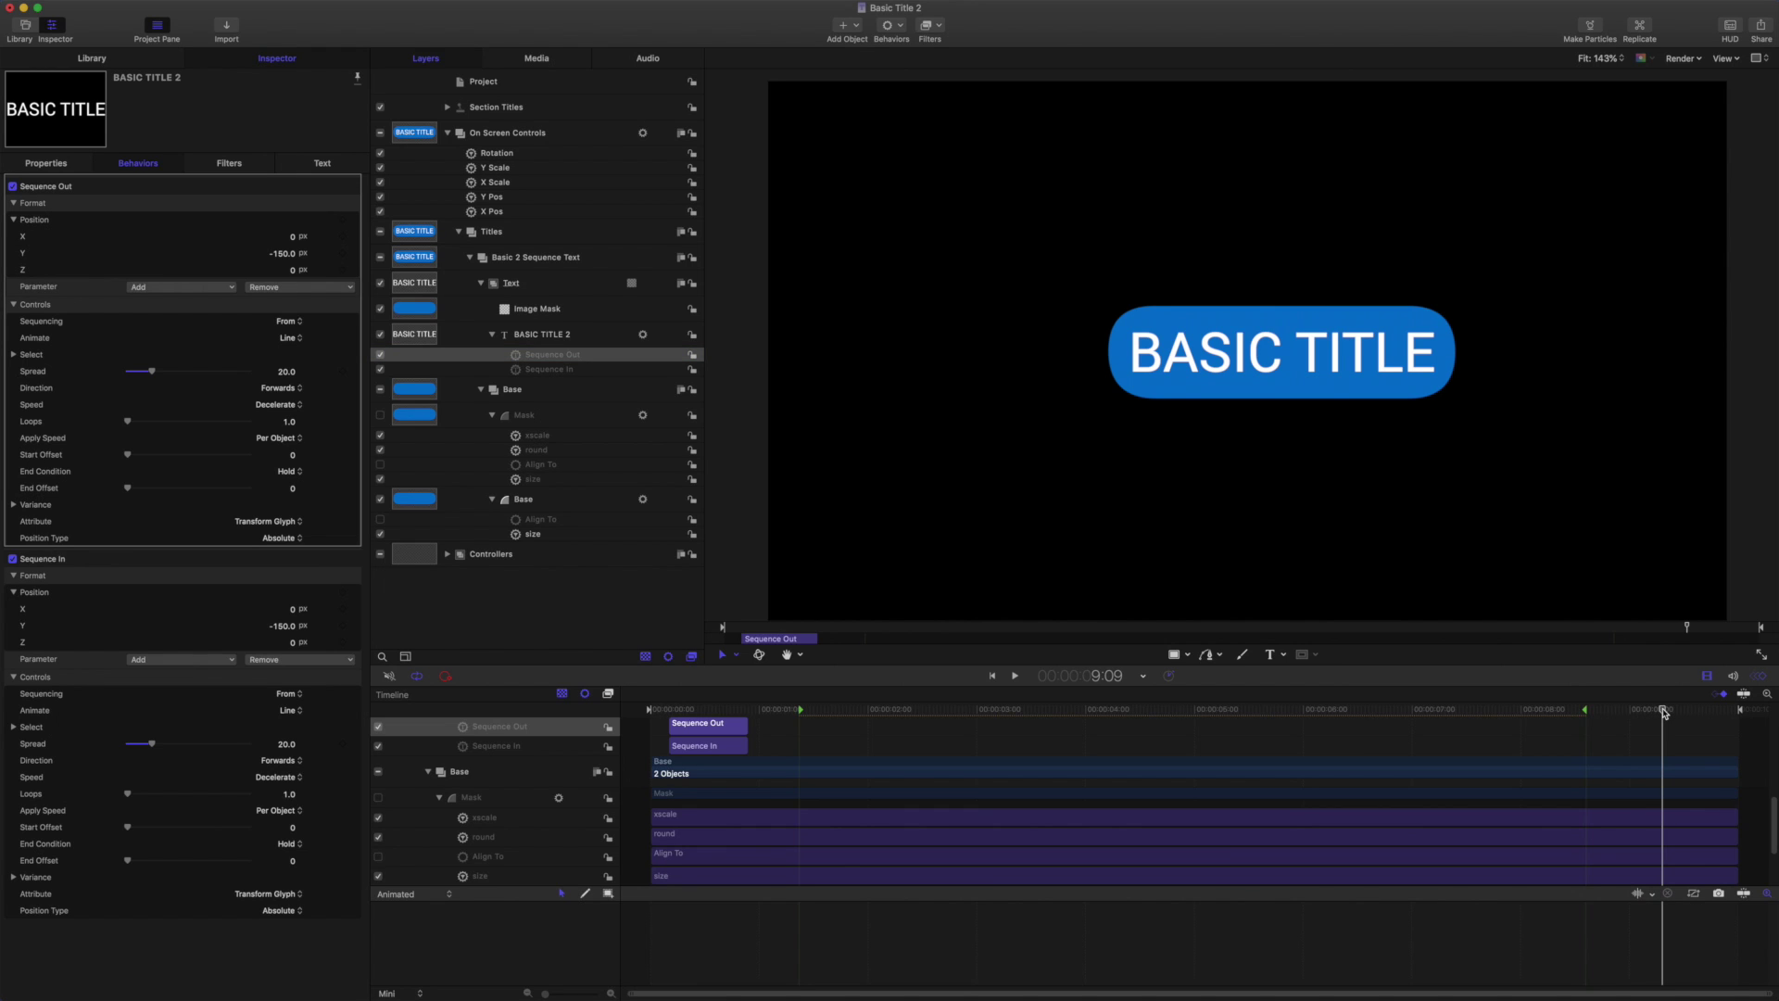
pyautogui.press('Left')
pyautogui.press('Left')
pyautogui.press('Left')
pyautogui.press('Left')
pyautogui.press('Left')
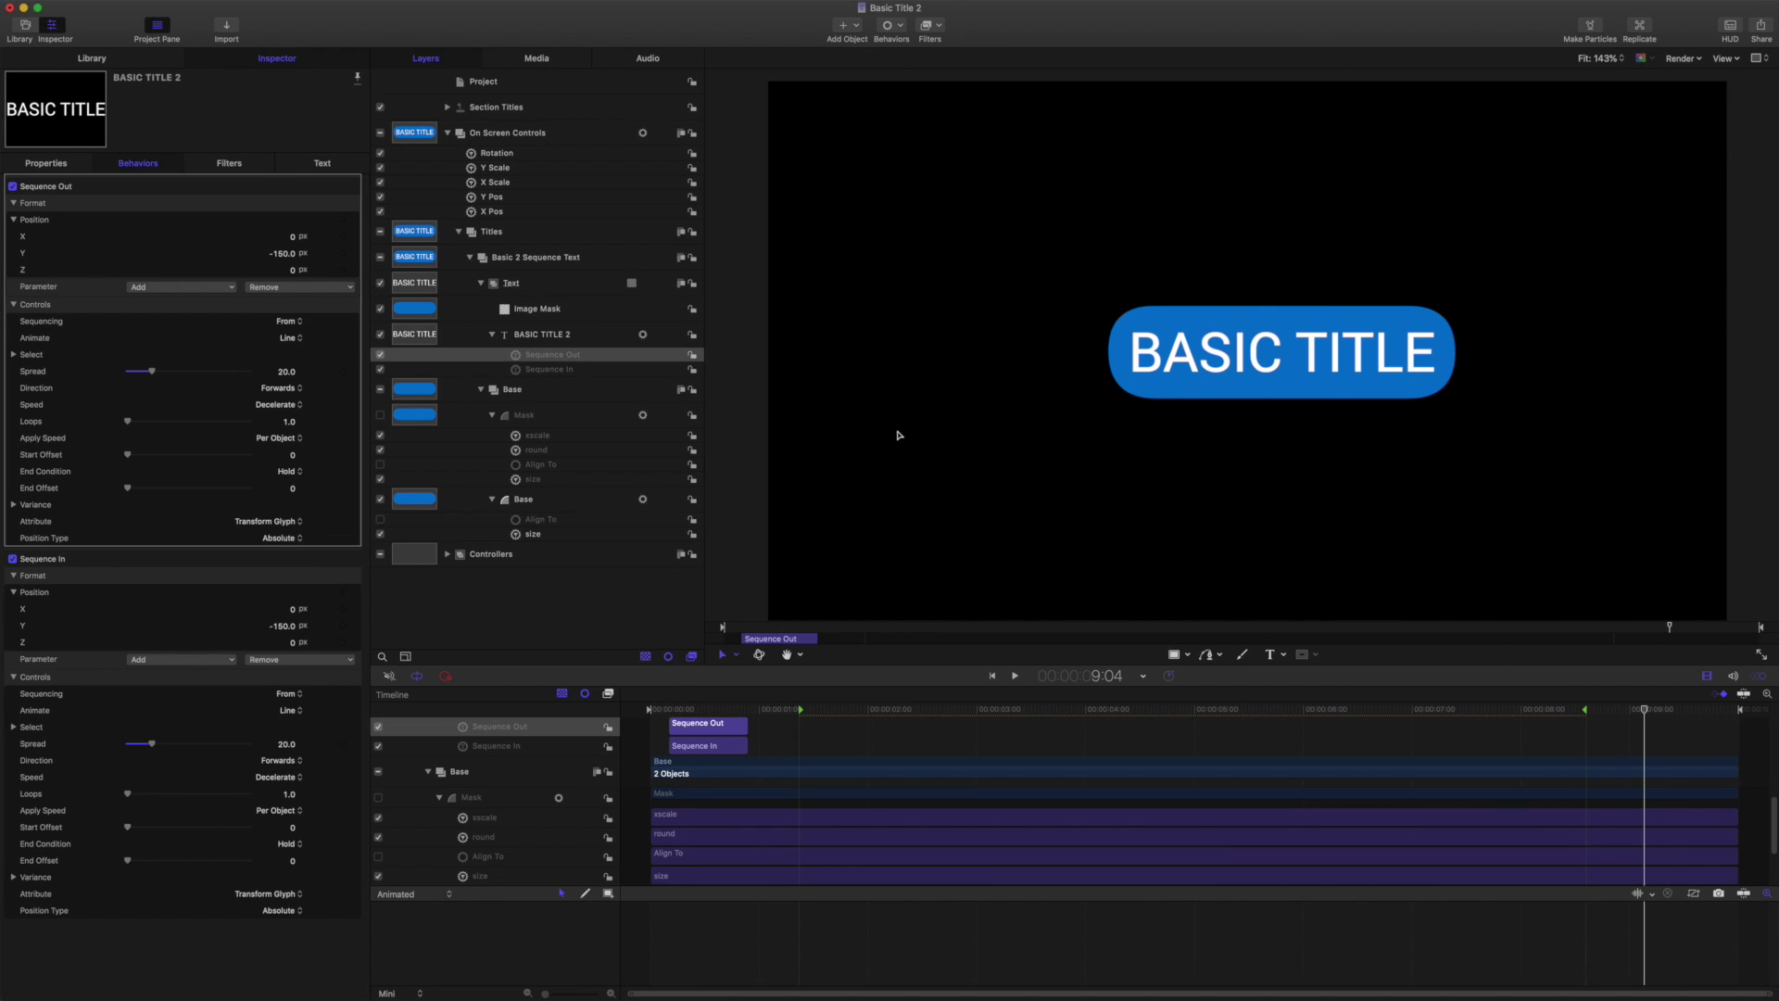
pyautogui.hotkey('shift', '[')
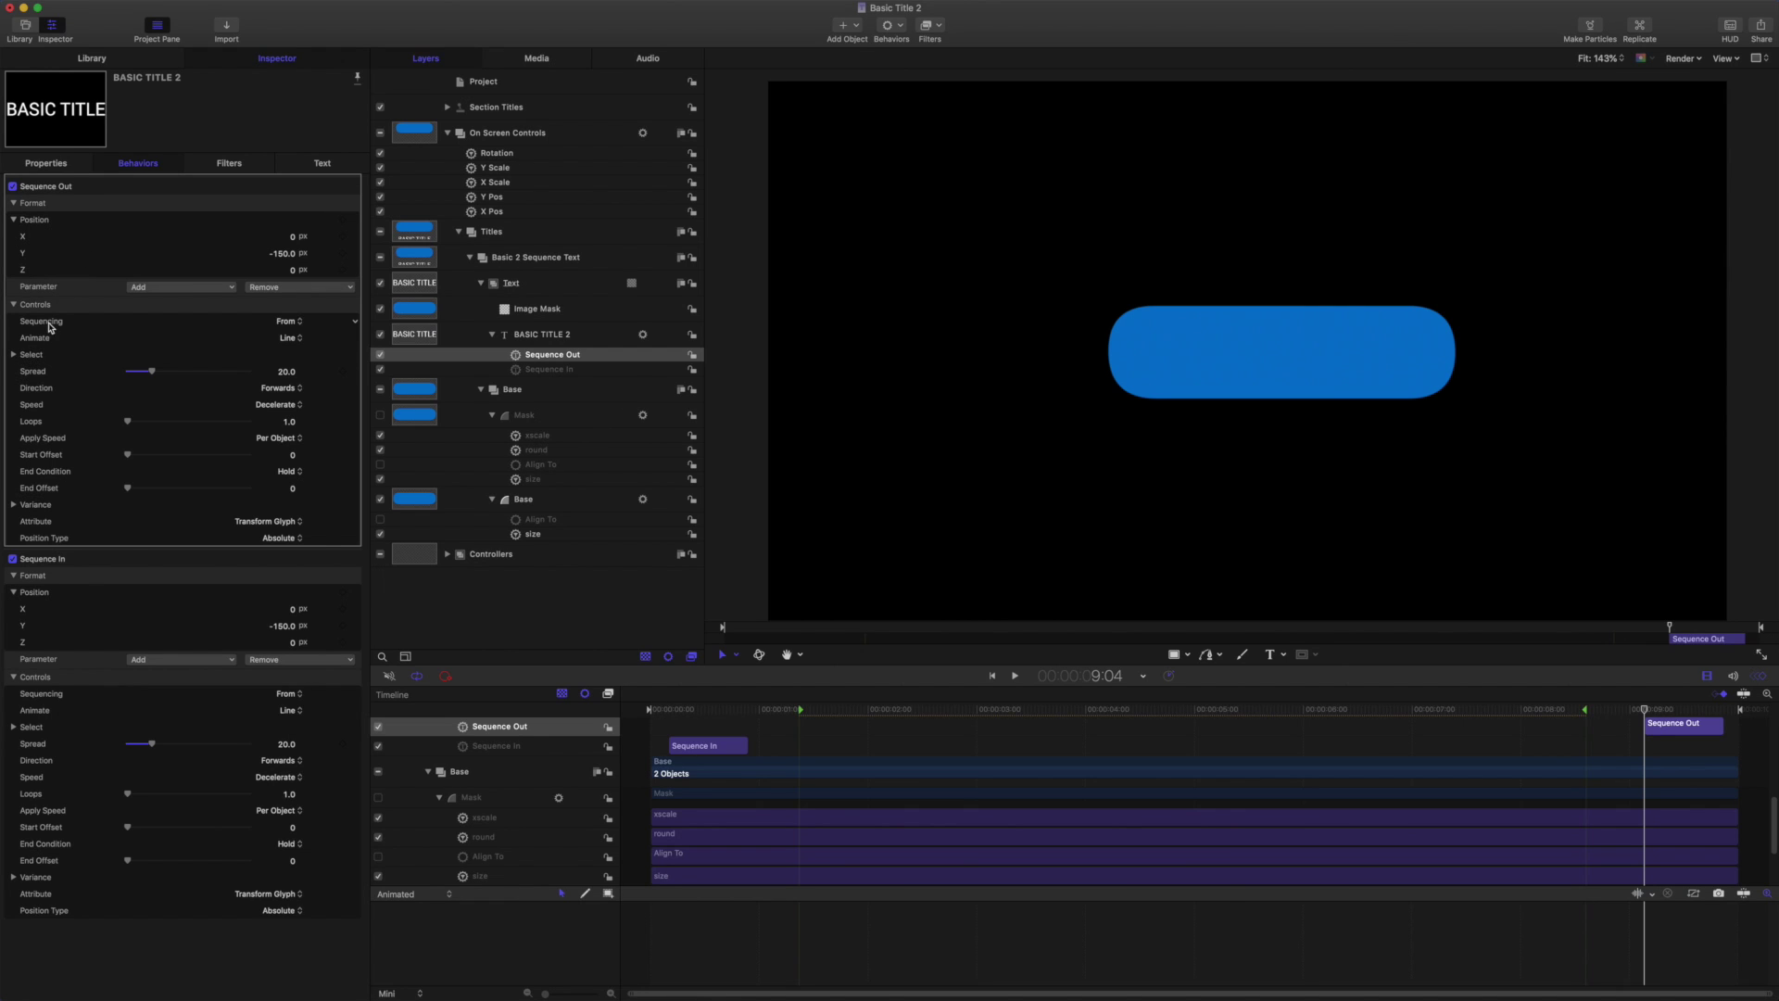
# - Set Sequence Out to Sequencing To, Direction Backwards, Speed Accelerate, and preview it
pyautogui.click(285, 322)
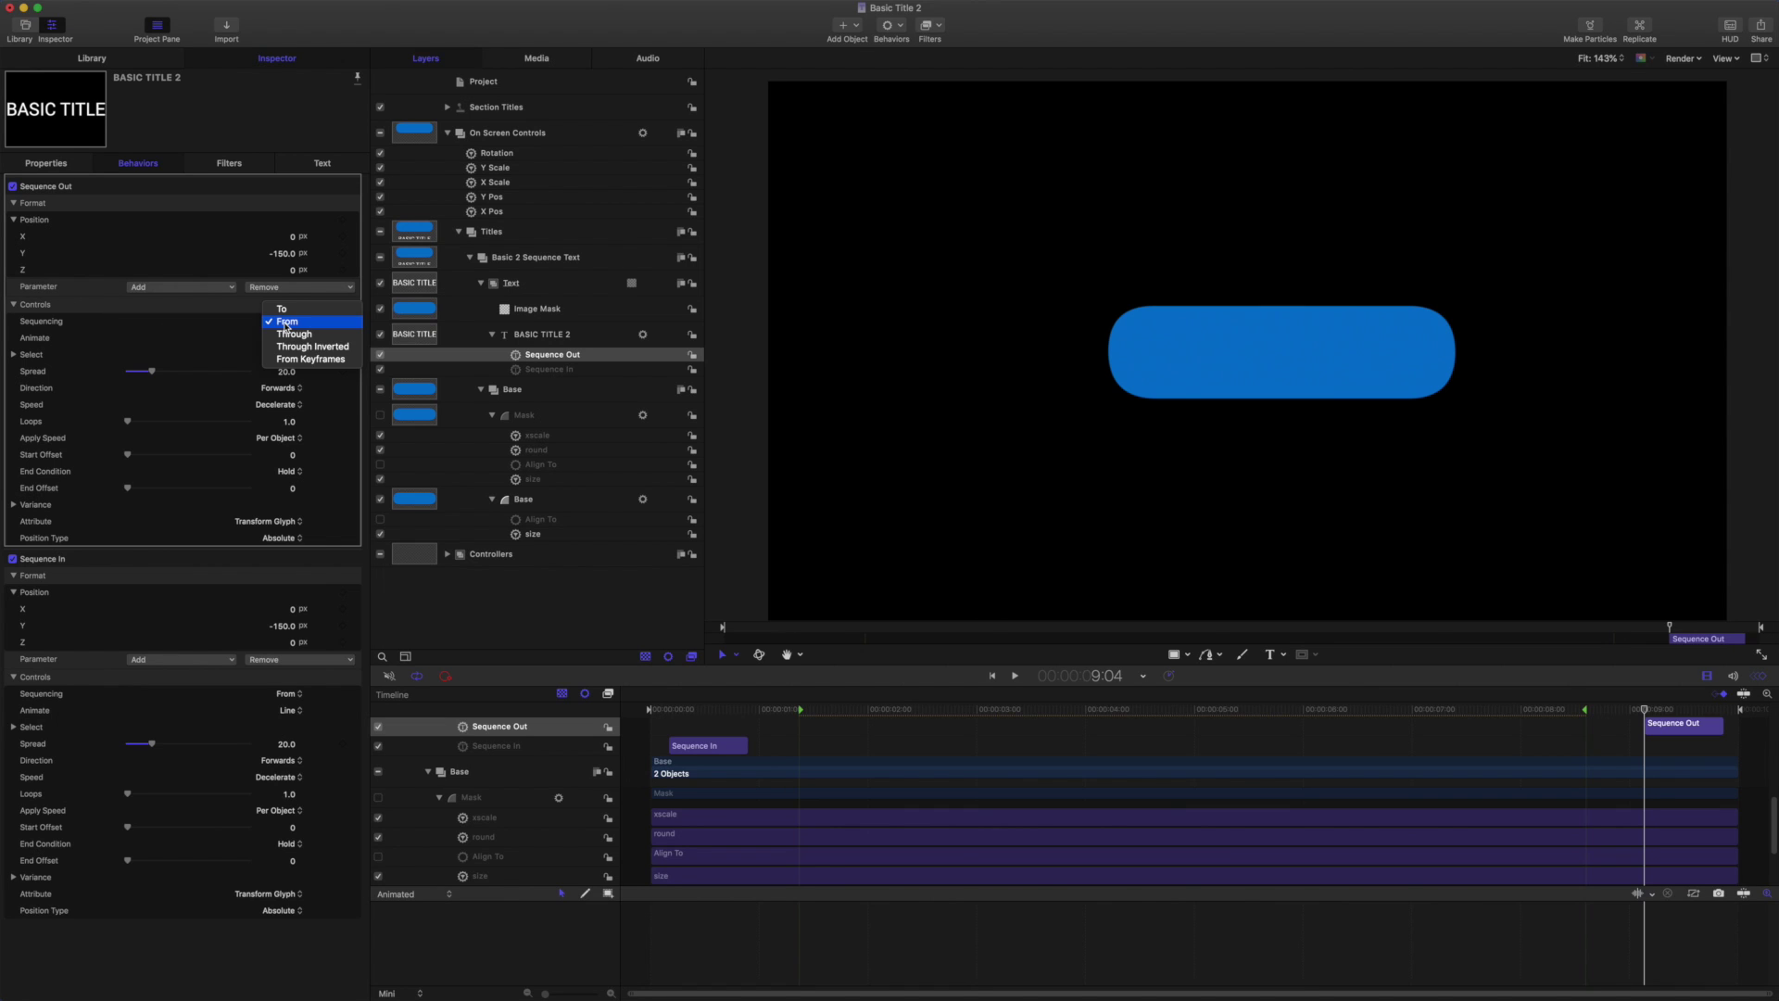
pyautogui.click(293, 310)
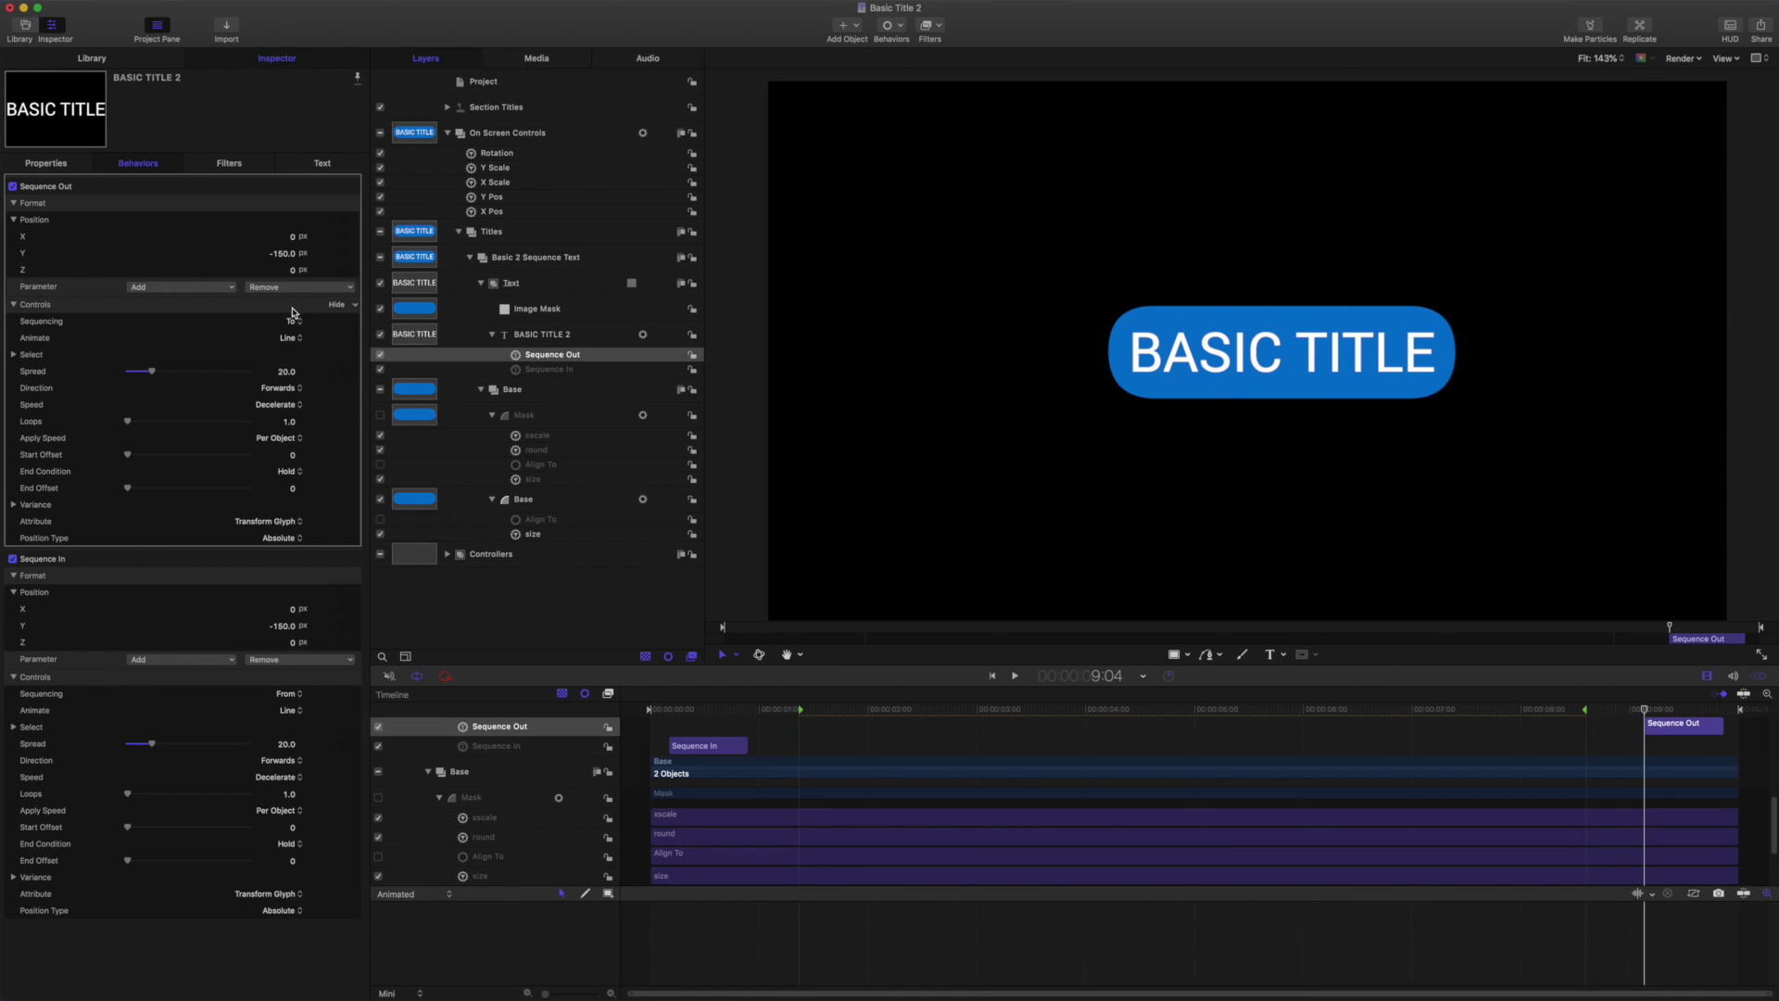
pyautogui.click(280, 390)
pyautogui.click(279, 390)
pyautogui.click(267, 406)
pyautogui.click(270, 394)
pyautogui.moveTo(1646, 711); pyautogui.dragTo(1723, 720)
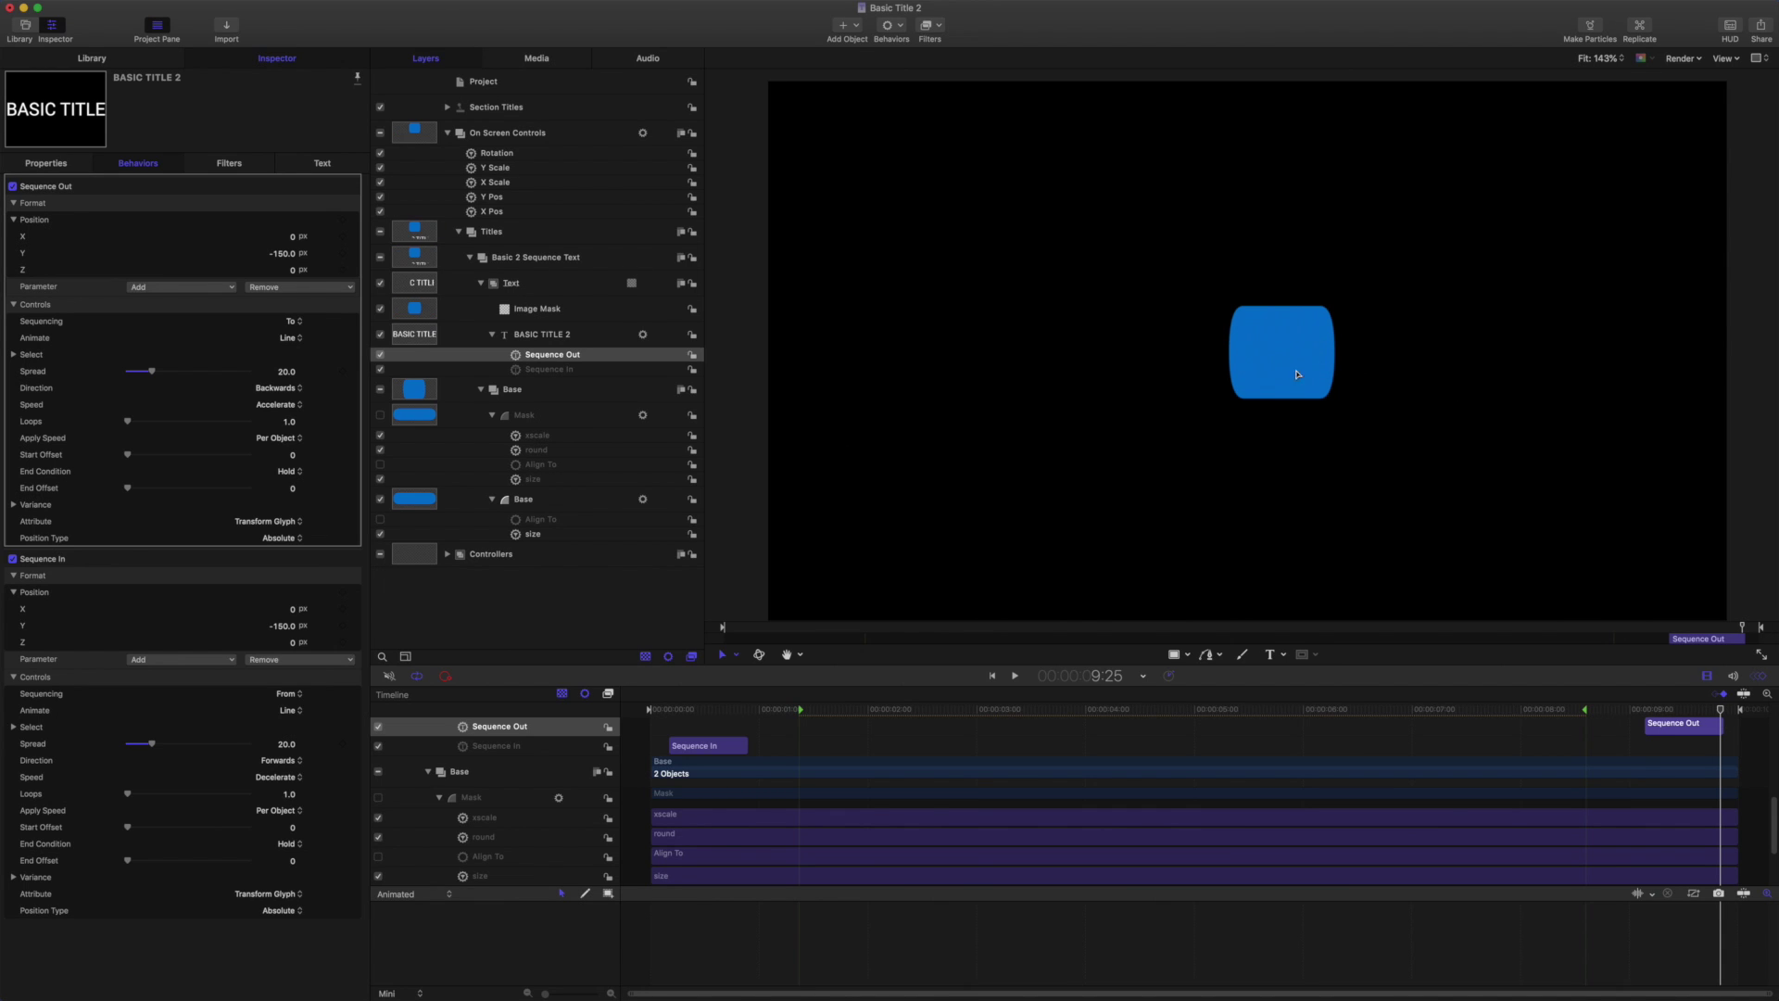
# - Trim the BASIC TITLE 2 layer to end where the out animation finishes
pyautogui.click(546, 337)
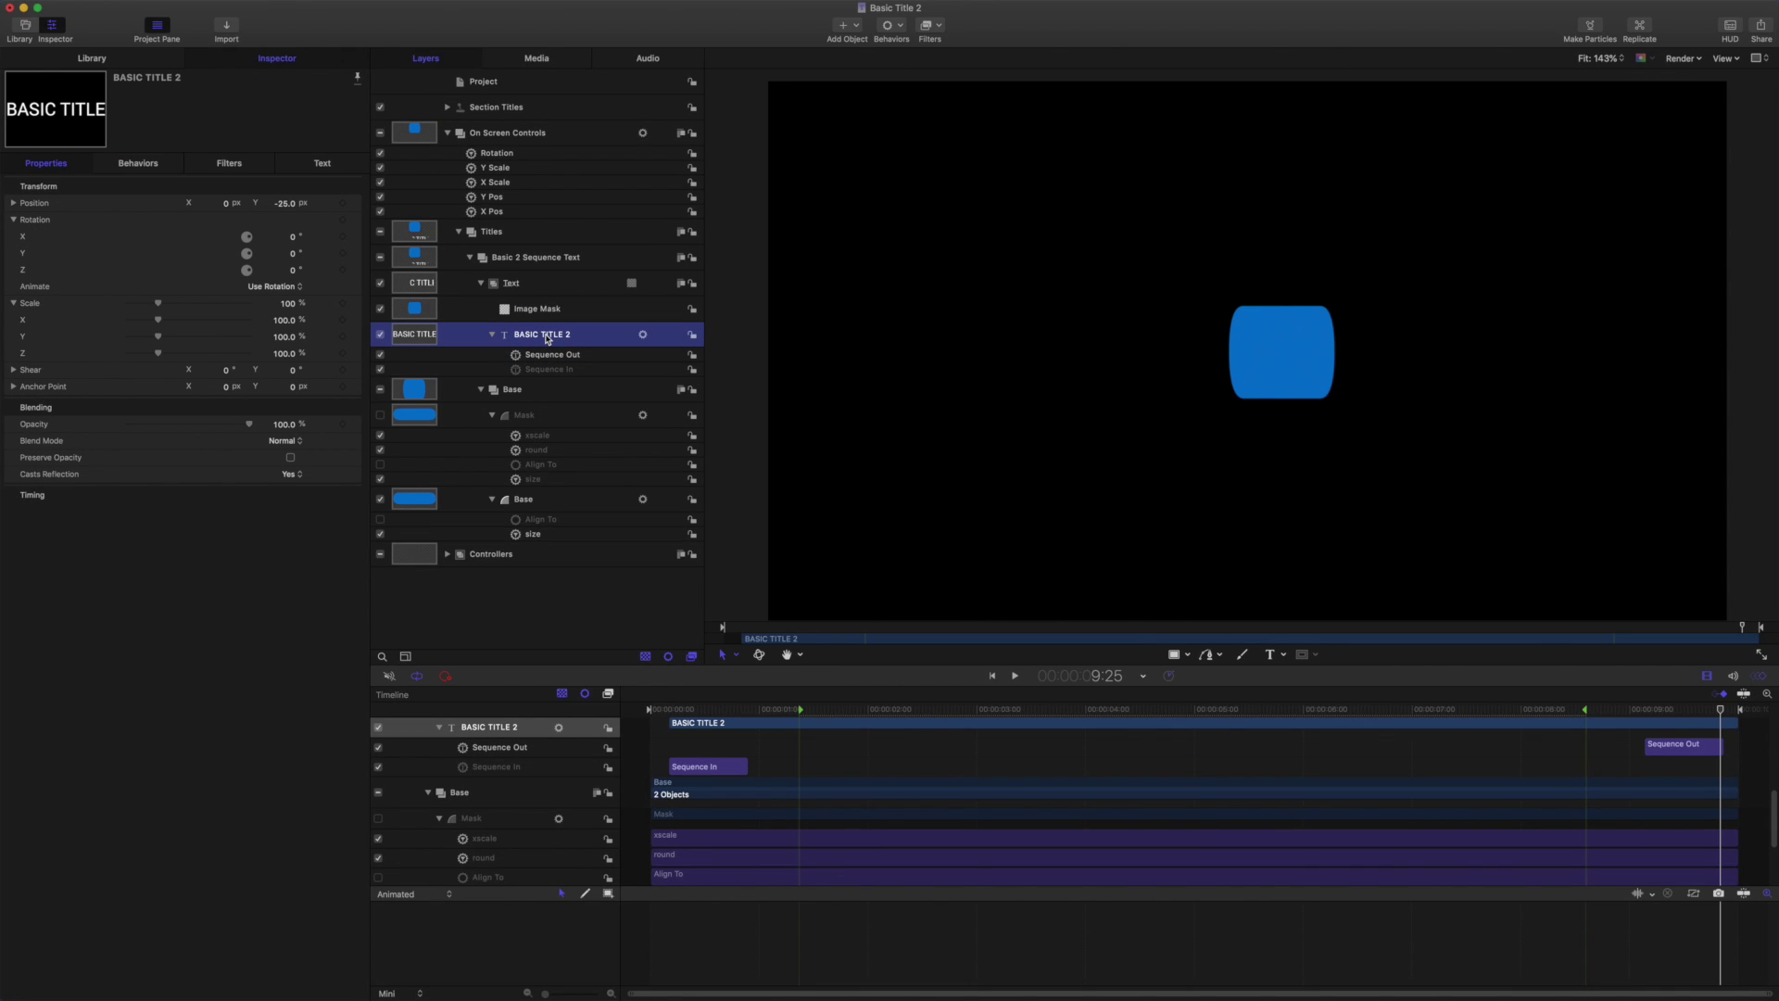
pyautogui.press('o')
pyautogui.moveTo(1721, 712); pyautogui.dragTo(1234, 735)
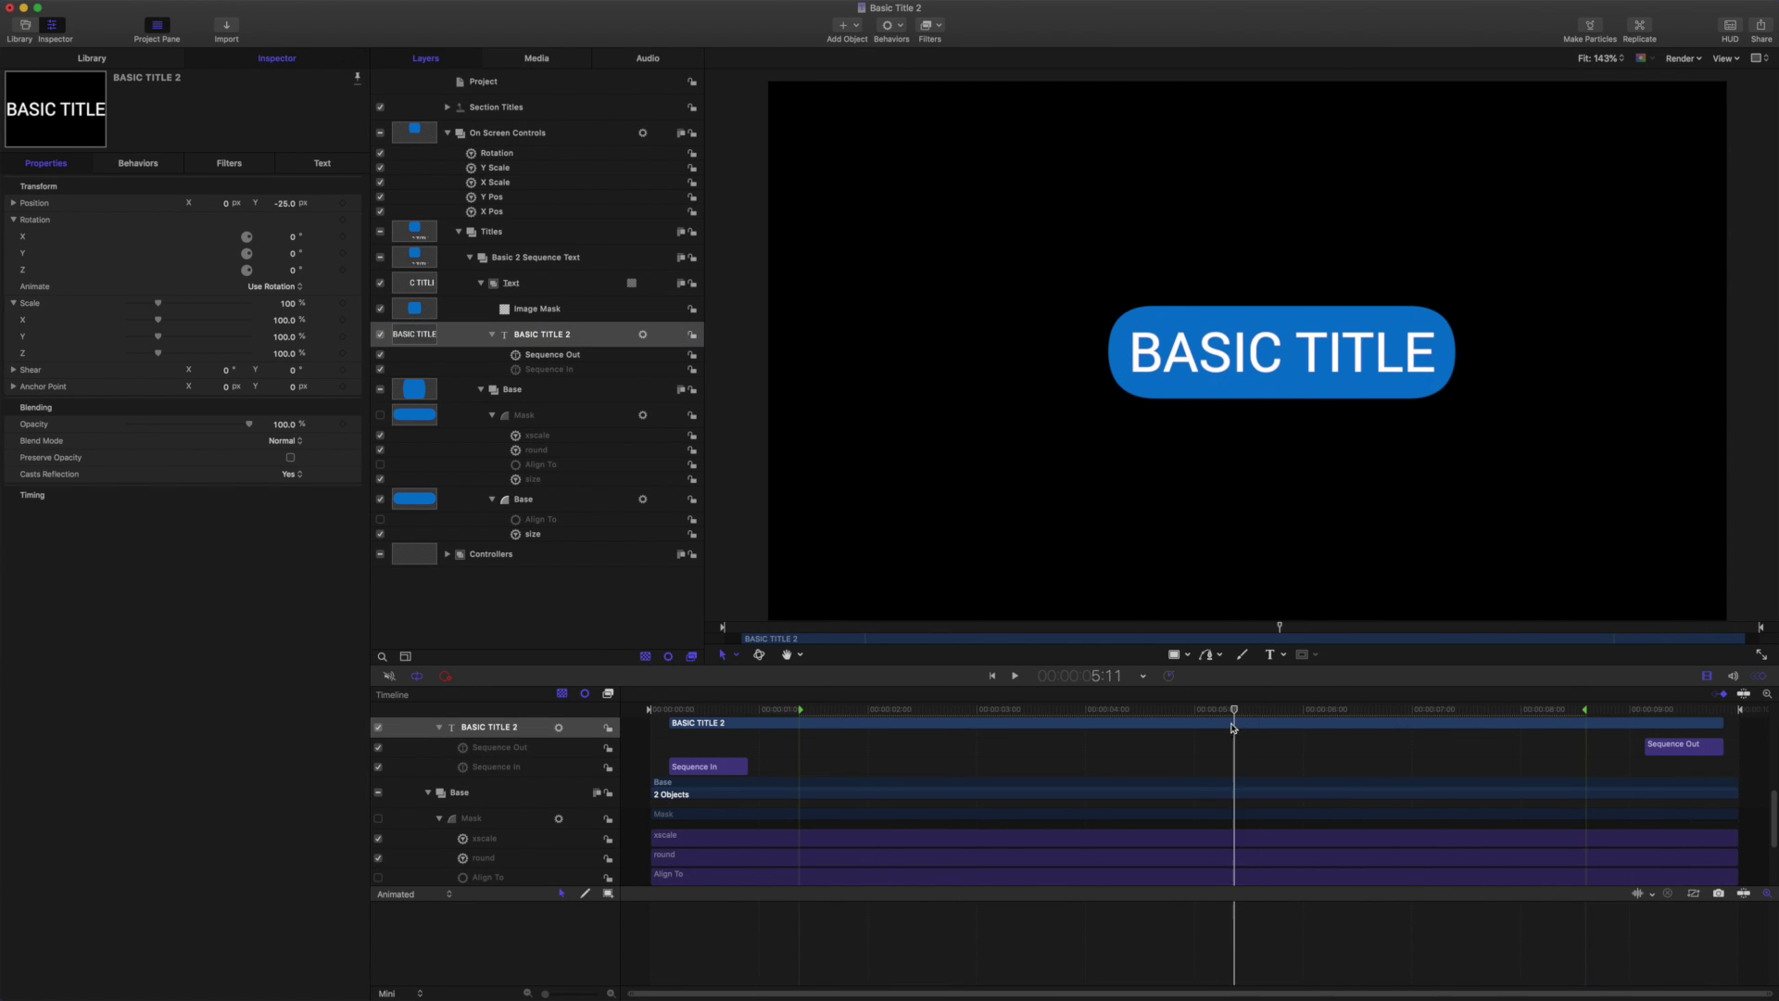
pyautogui.click(568, 357)
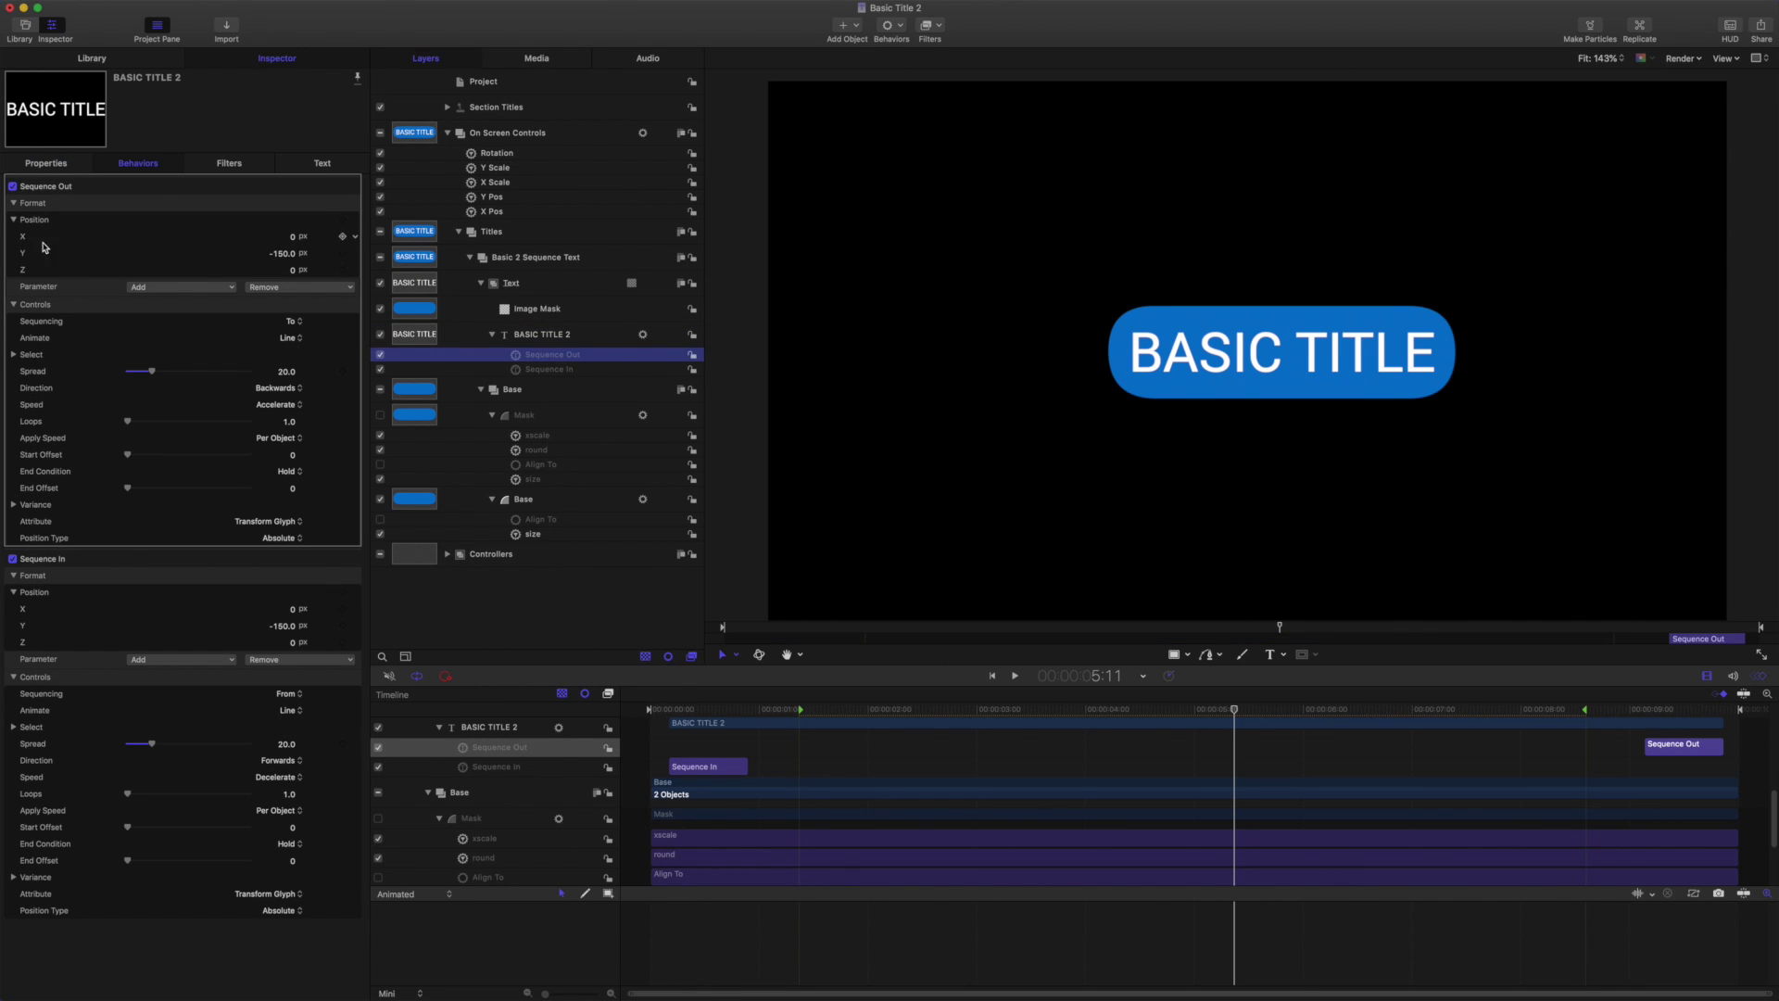
# - Add a Link behaviour to Sequence Out's Position Y with BASIC TITLE 2 as source object
pyautogui.click(24, 257)
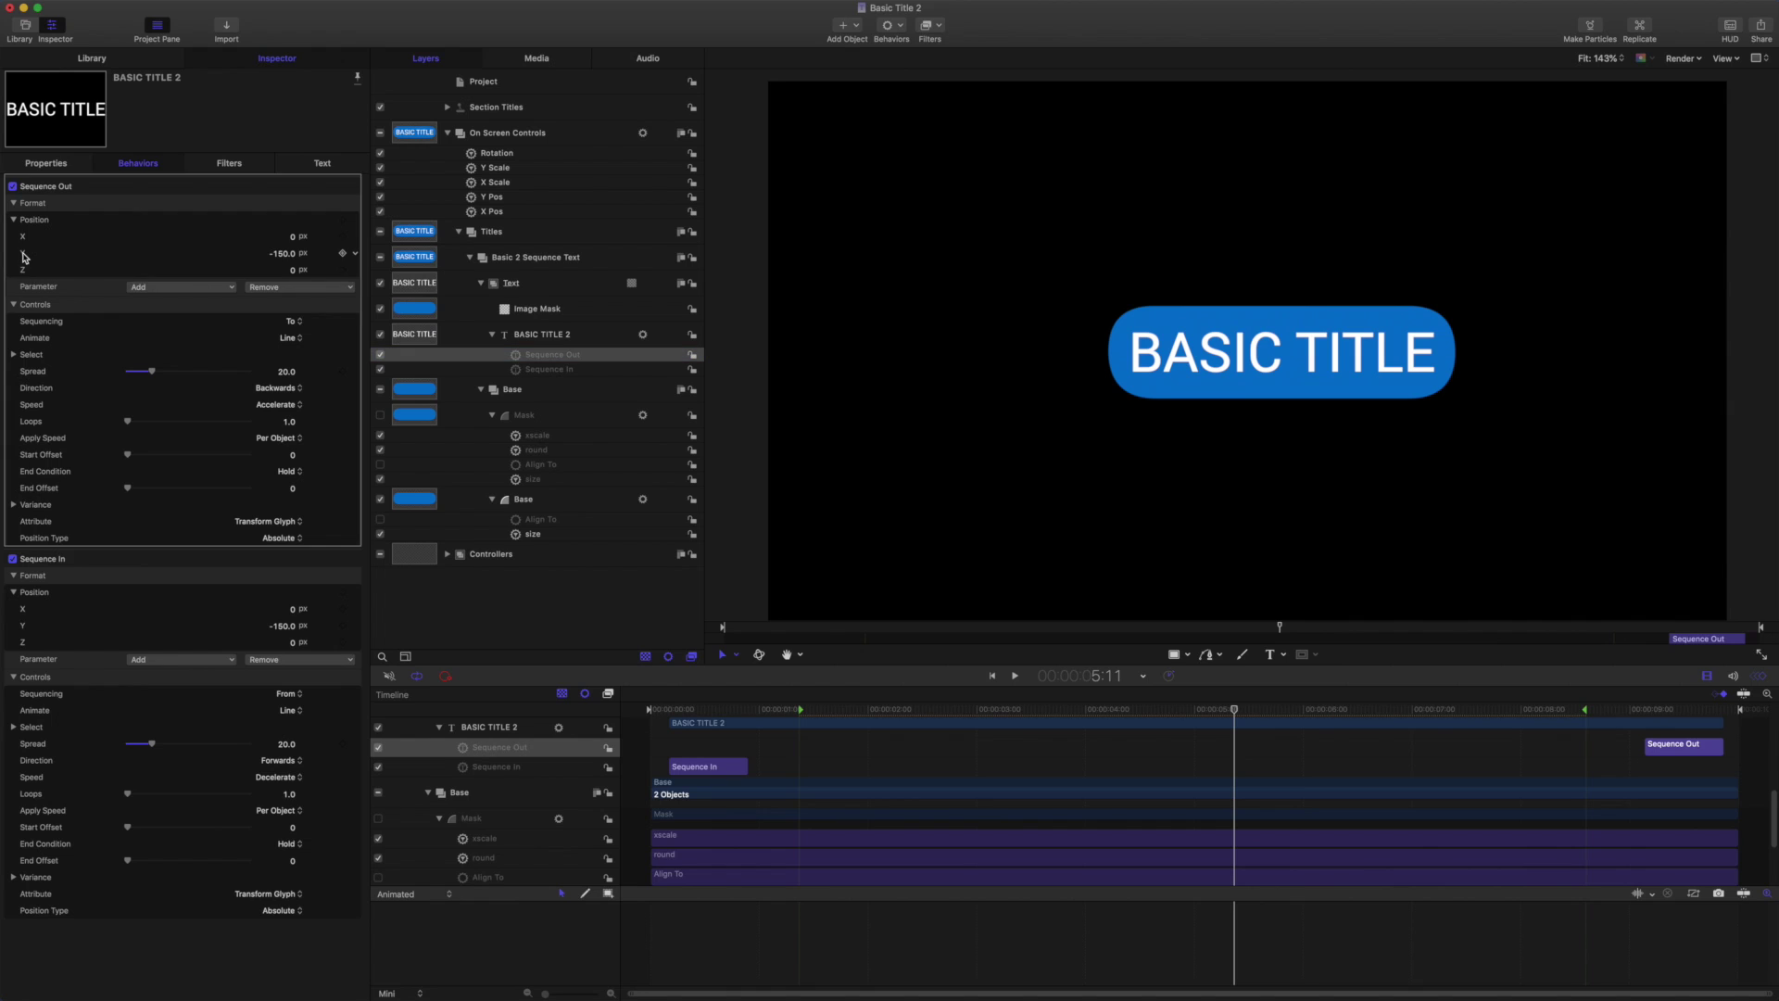
pyautogui.click(356, 255)
pyautogui.moveTo(363, 381)
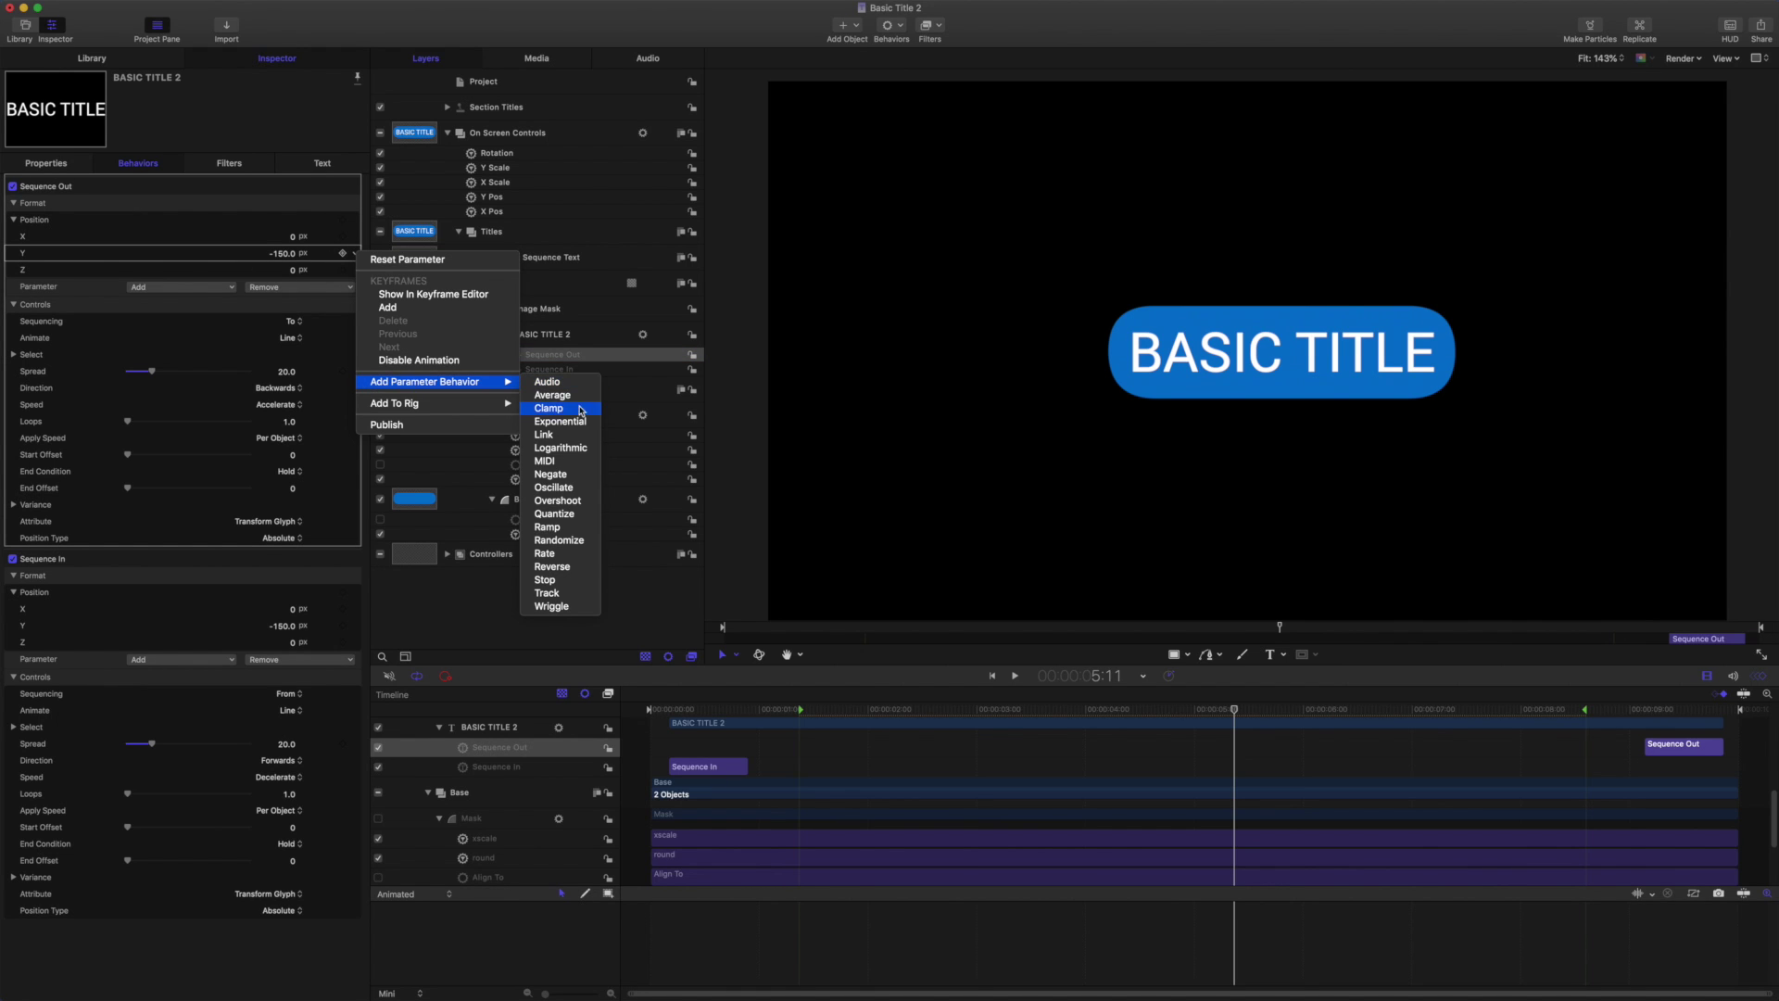
pyautogui.click(566, 434)
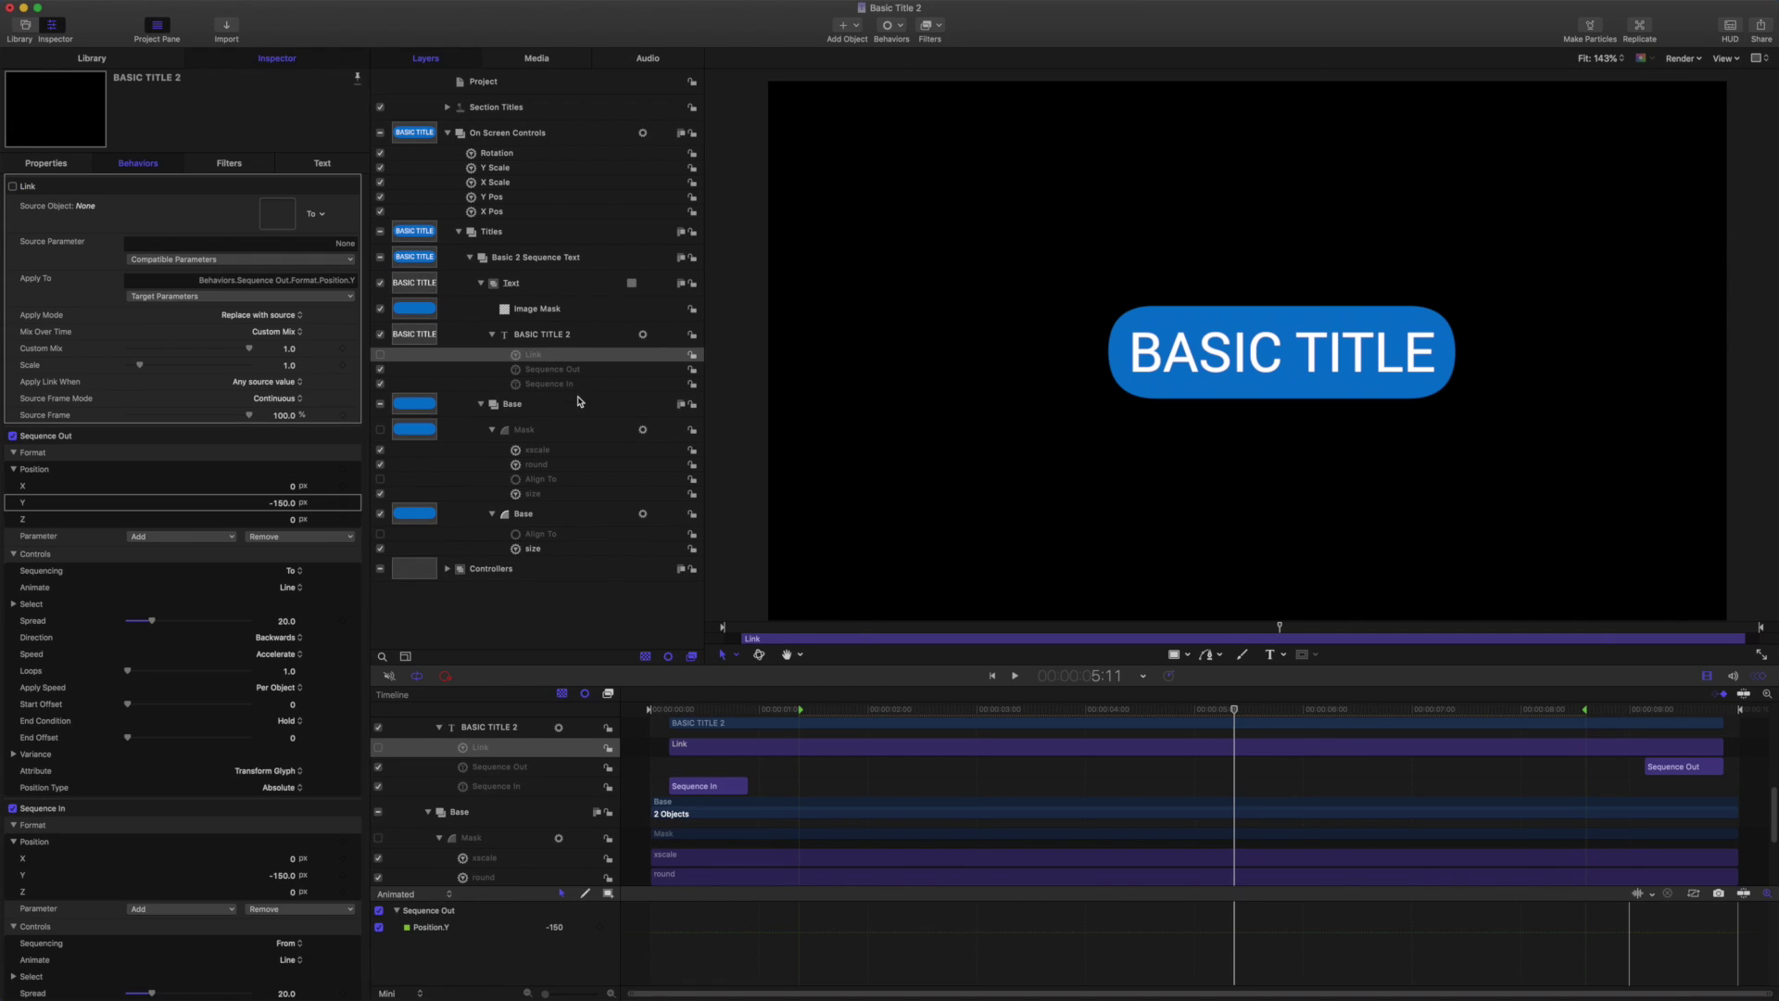
pyautogui.moveTo(548, 338); pyautogui.dragTo(273, 220)
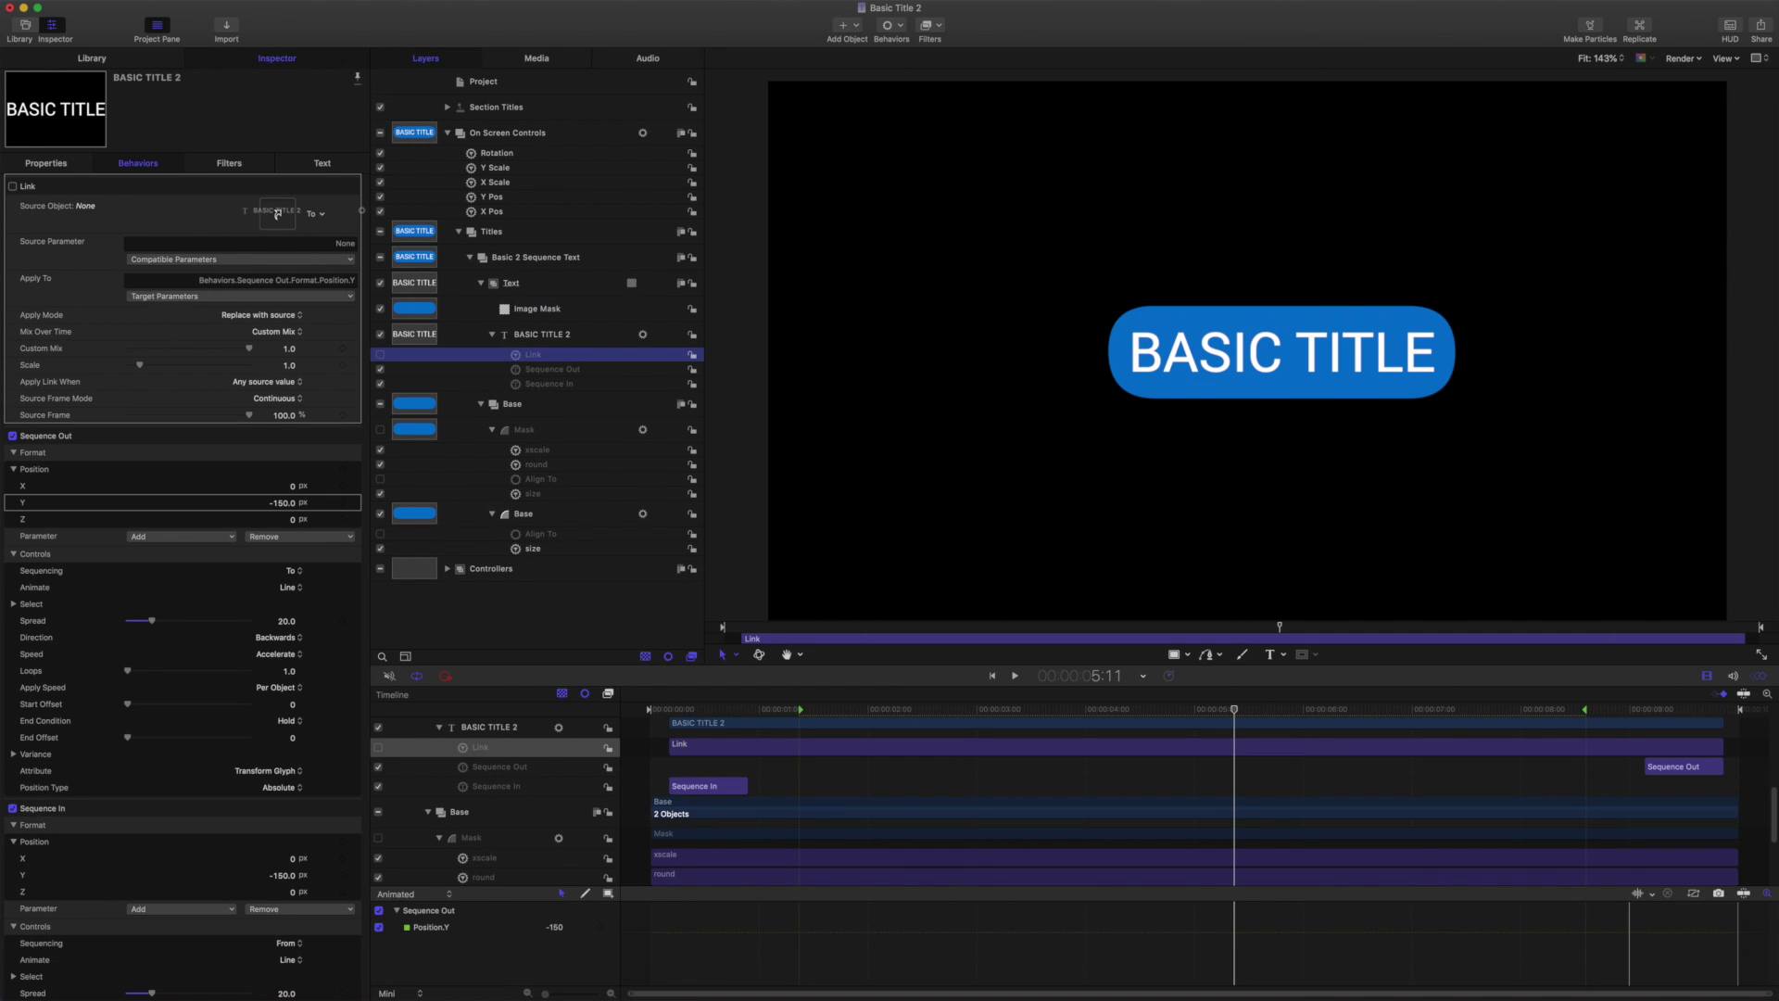
# - Set the link's Source Parameter to Behaviors > Sequence In > Format > Position > Y
pyautogui.click(331, 261)
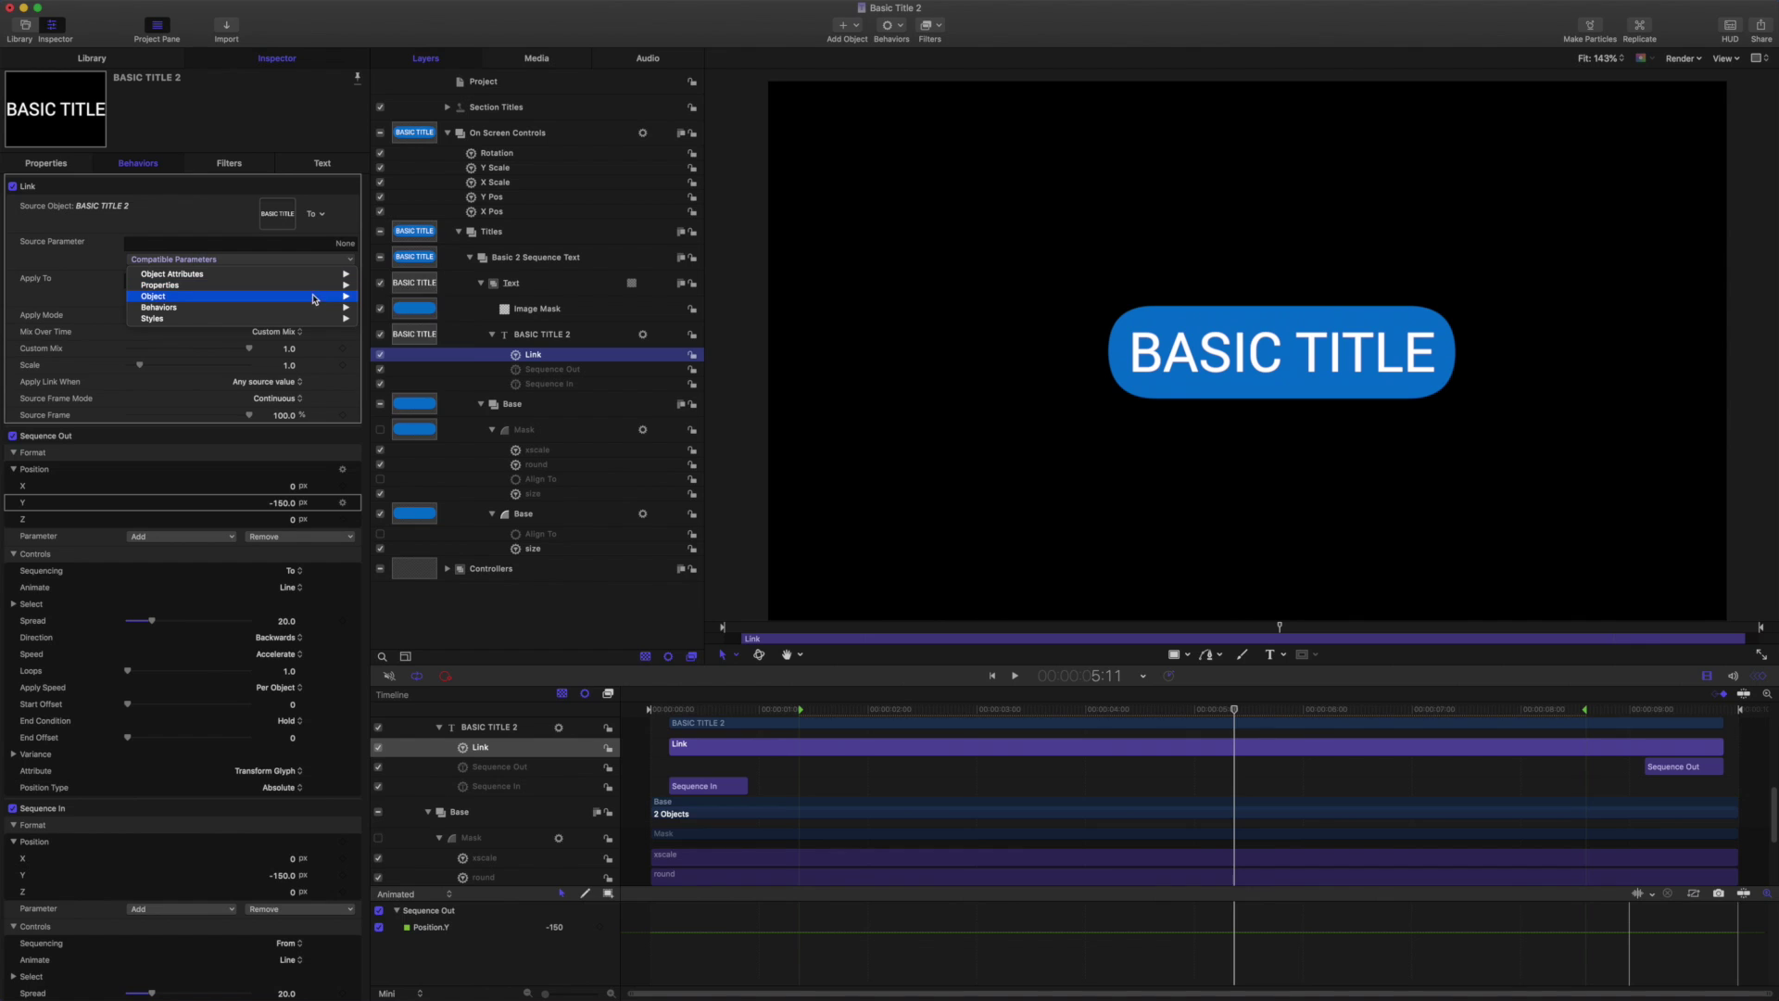
pyautogui.moveTo(314, 309)
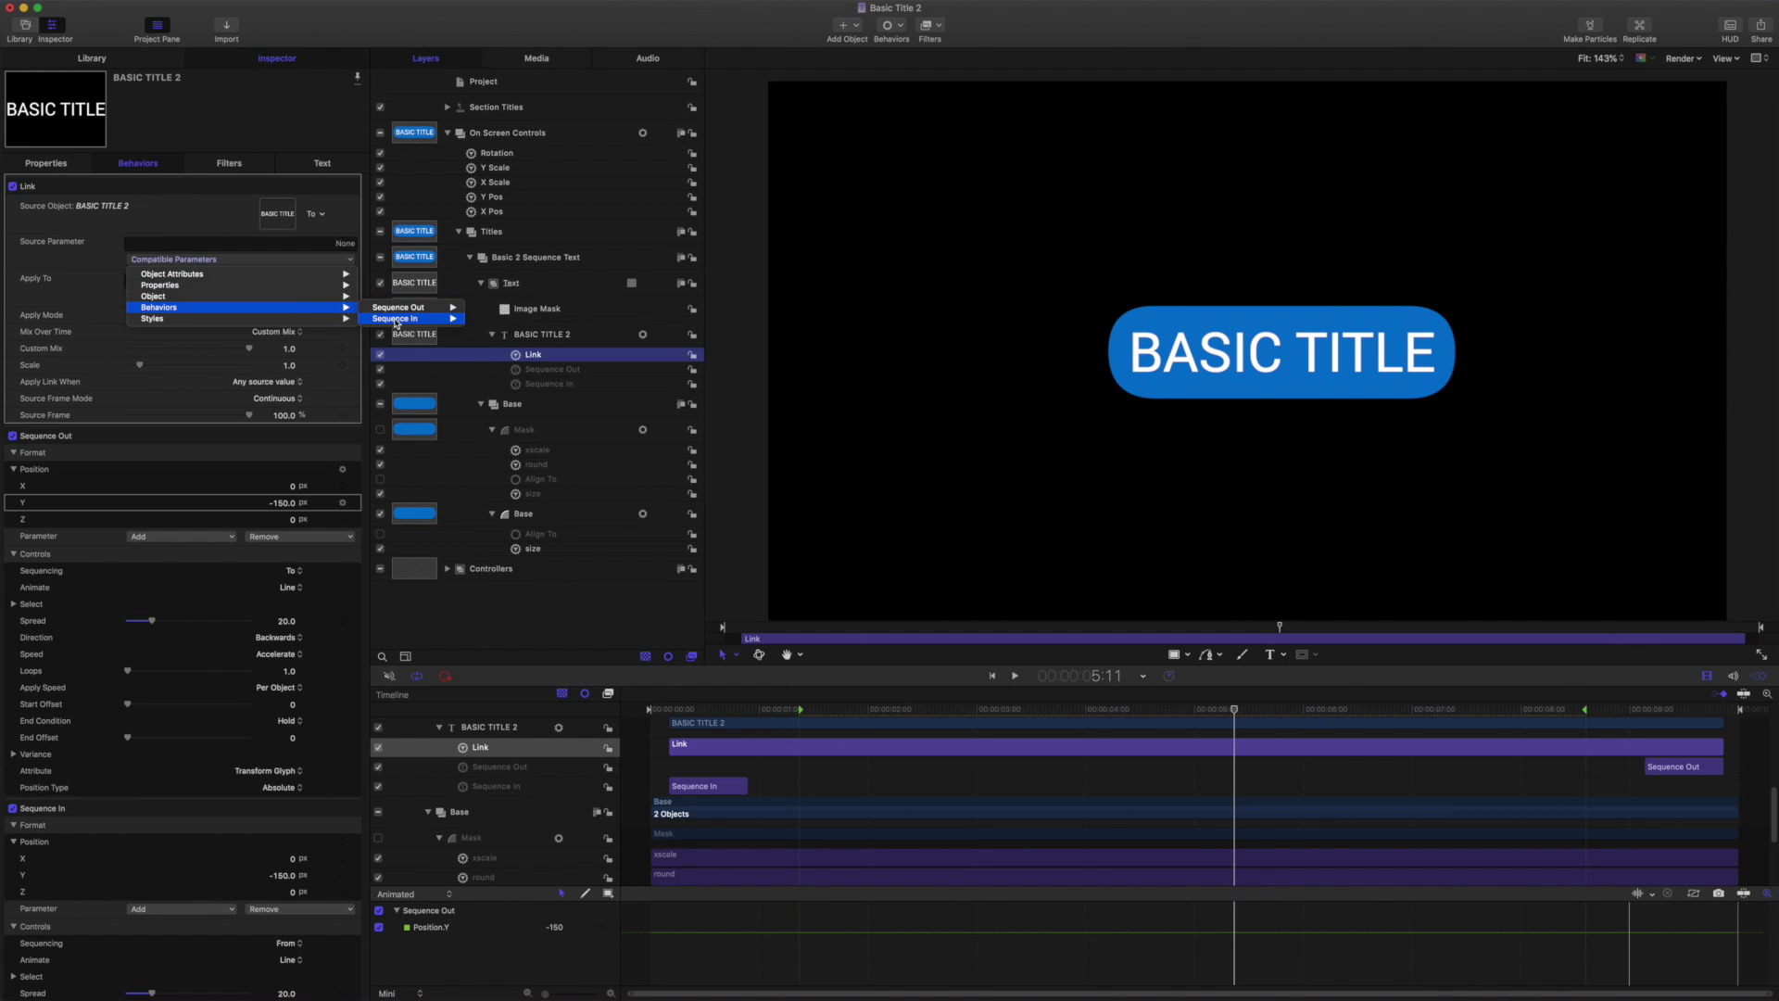
pyautogui.moveTo(398, 318)
pyautogui.moveTo(508, 322)
pyautogui.moveTo(590, 320)
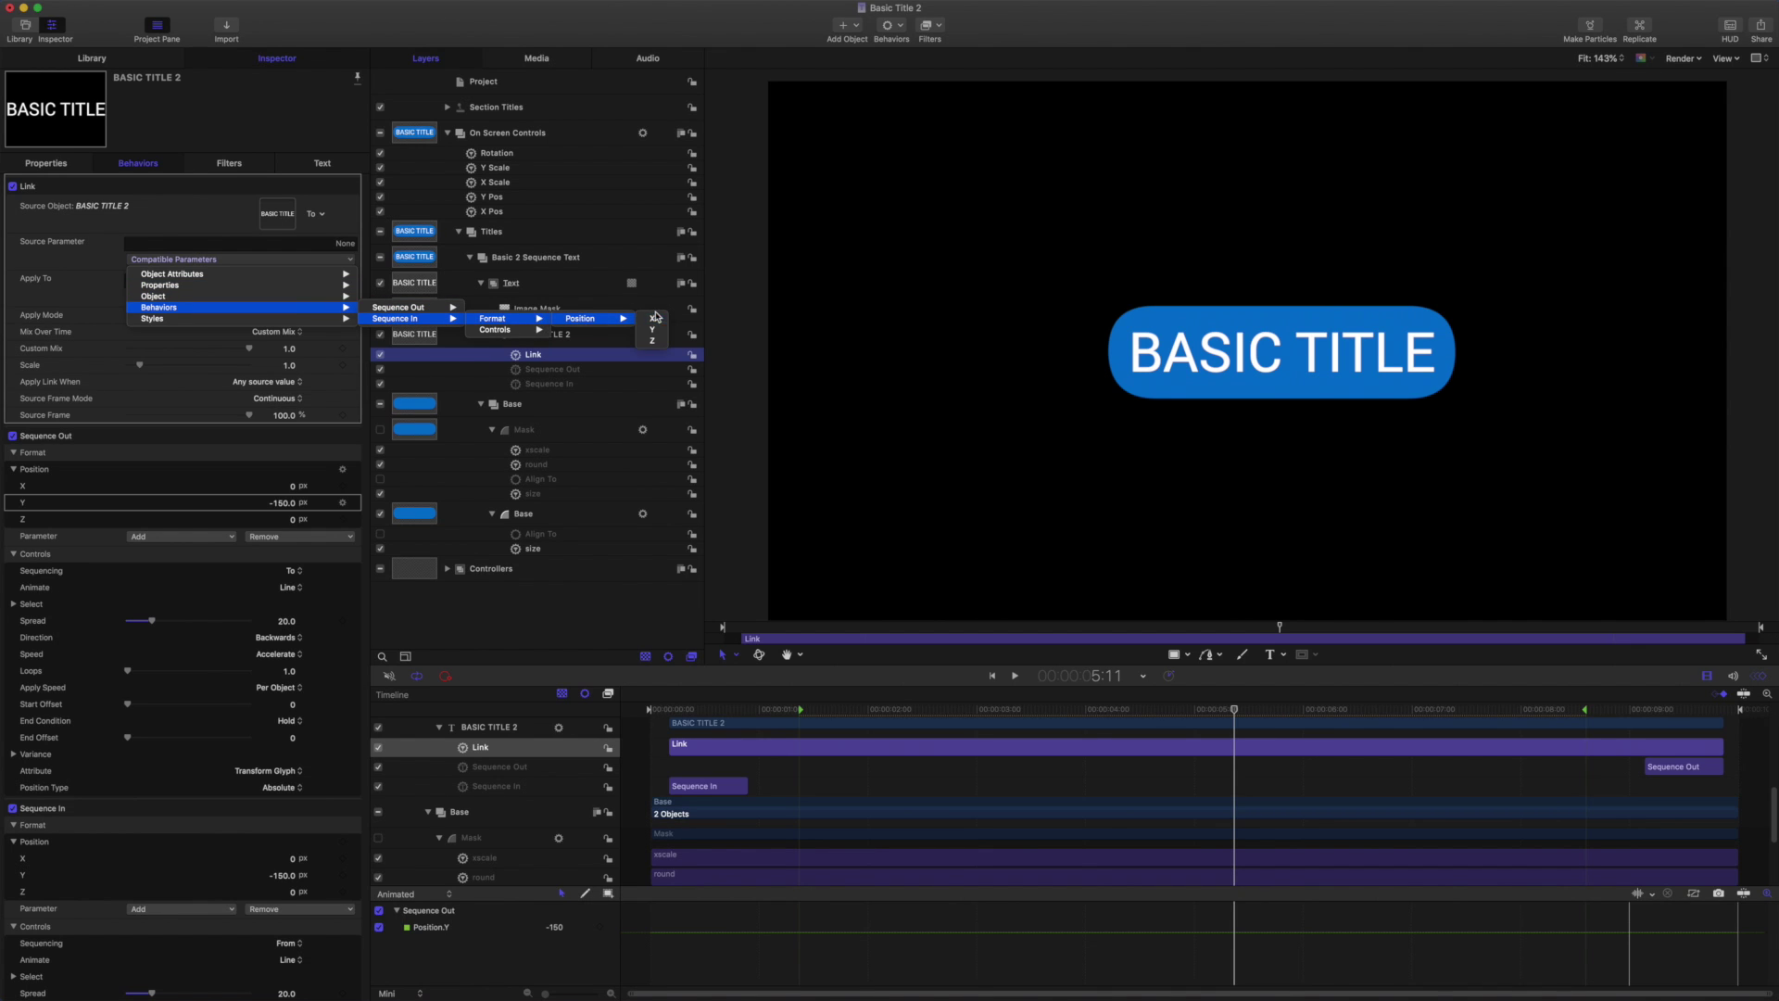
pyautogui.click(652, 332)
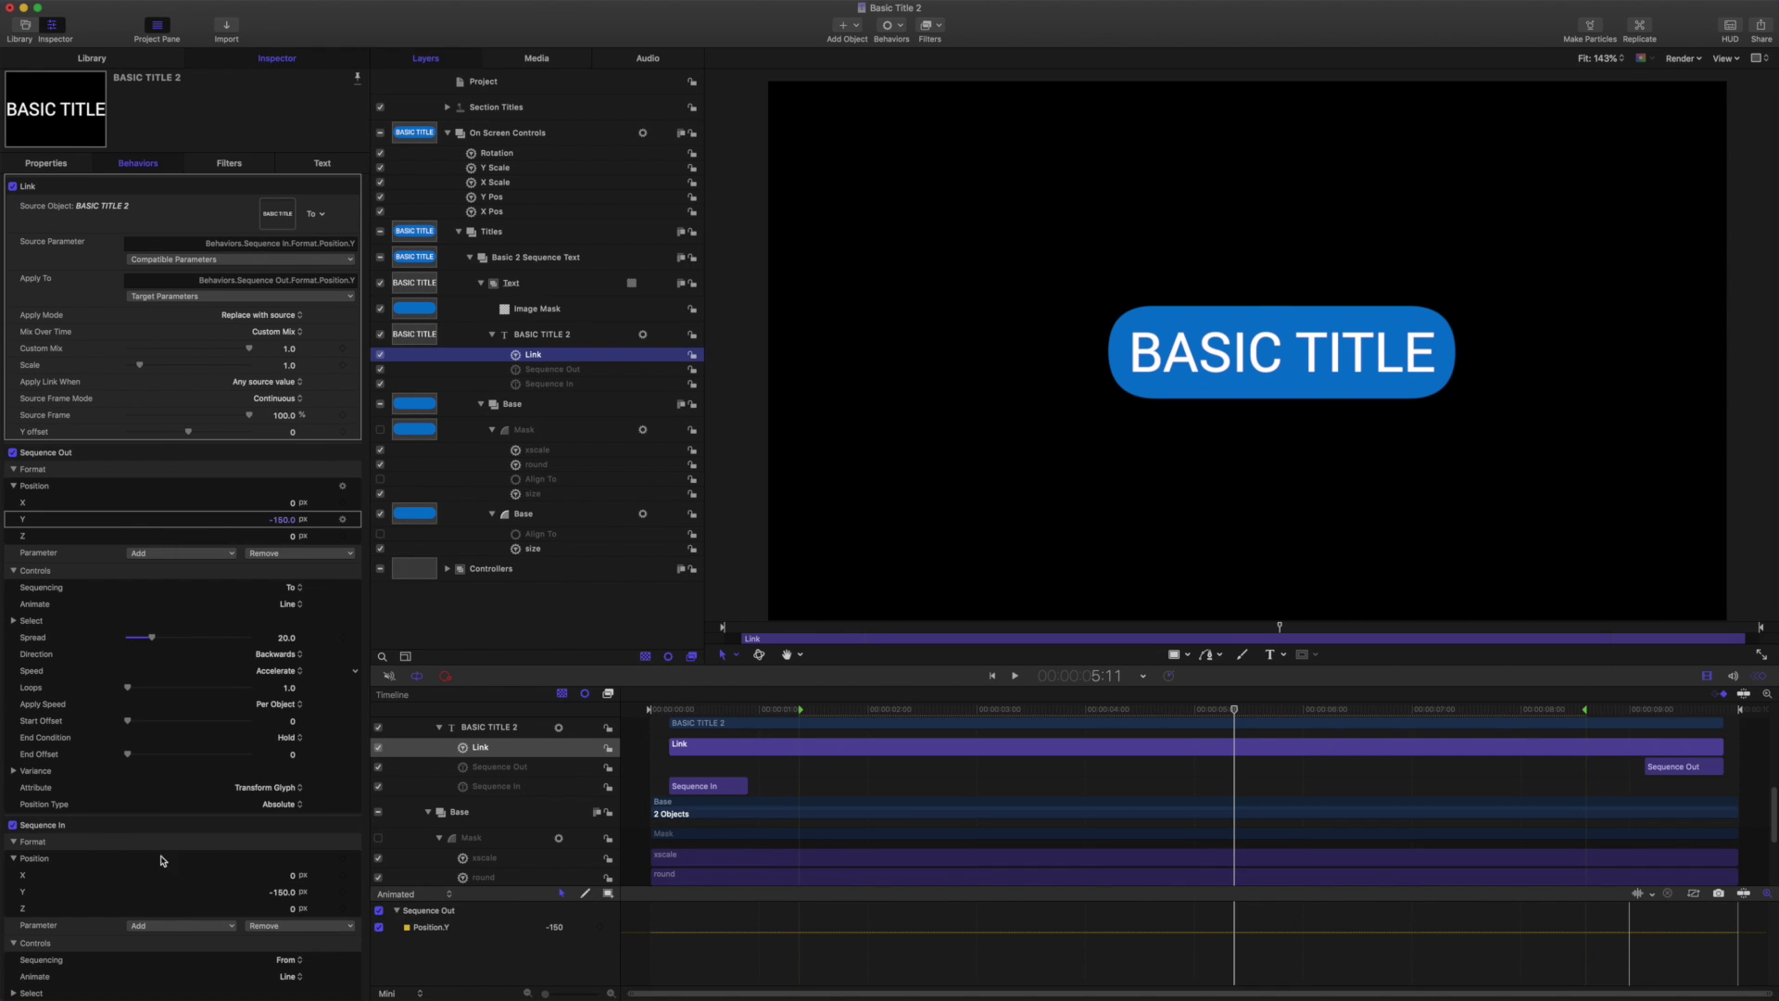
pyautogui.scroll(-2, 222, 709)
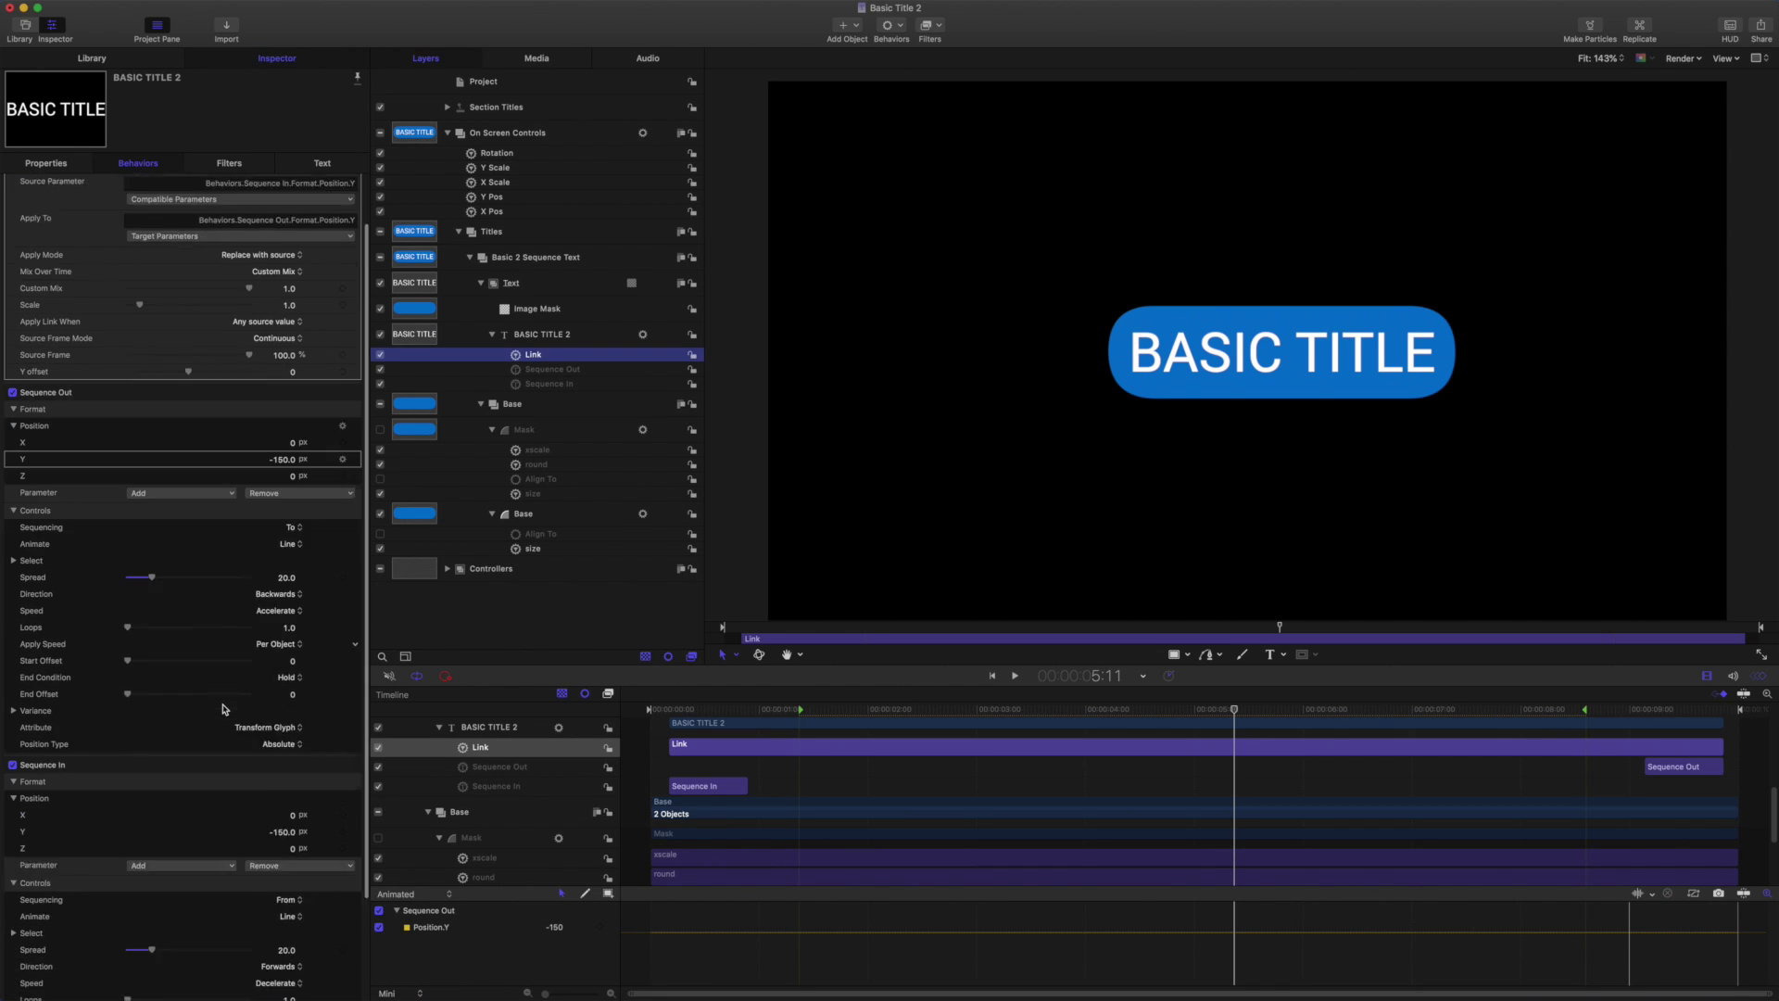
pyautogui.scroll(-4, 222, 709)
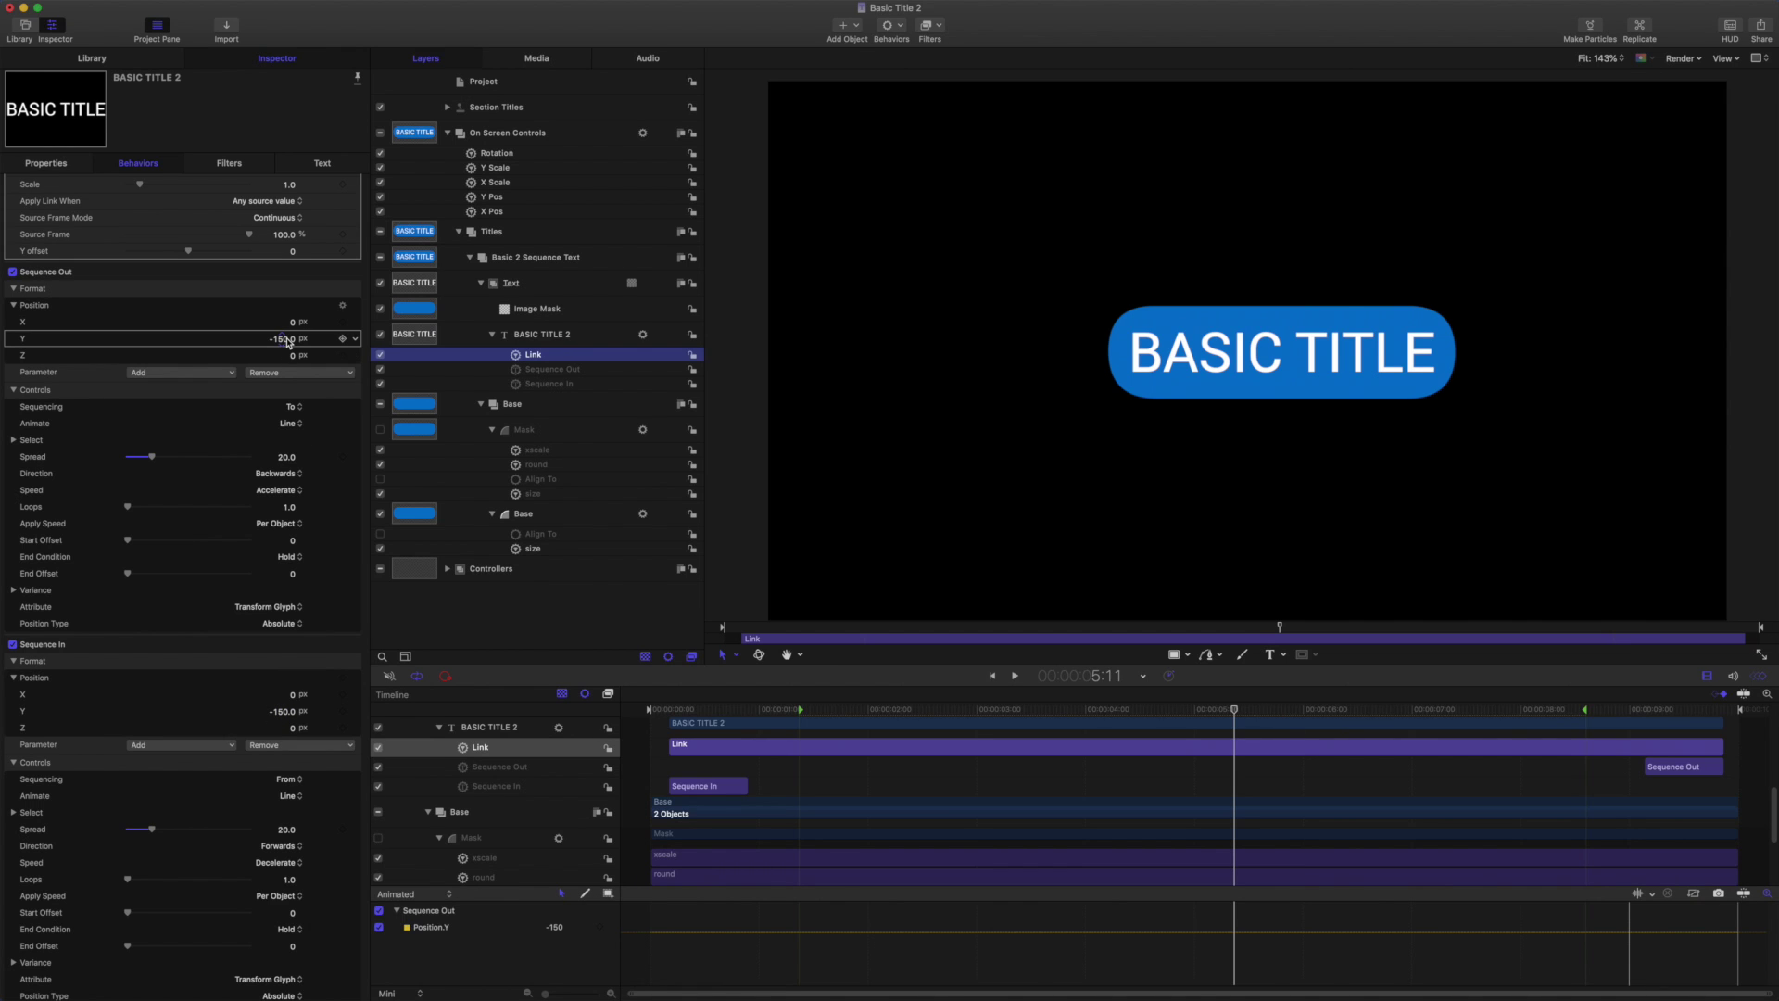
pyautogui.scroll(6, 294, 361)
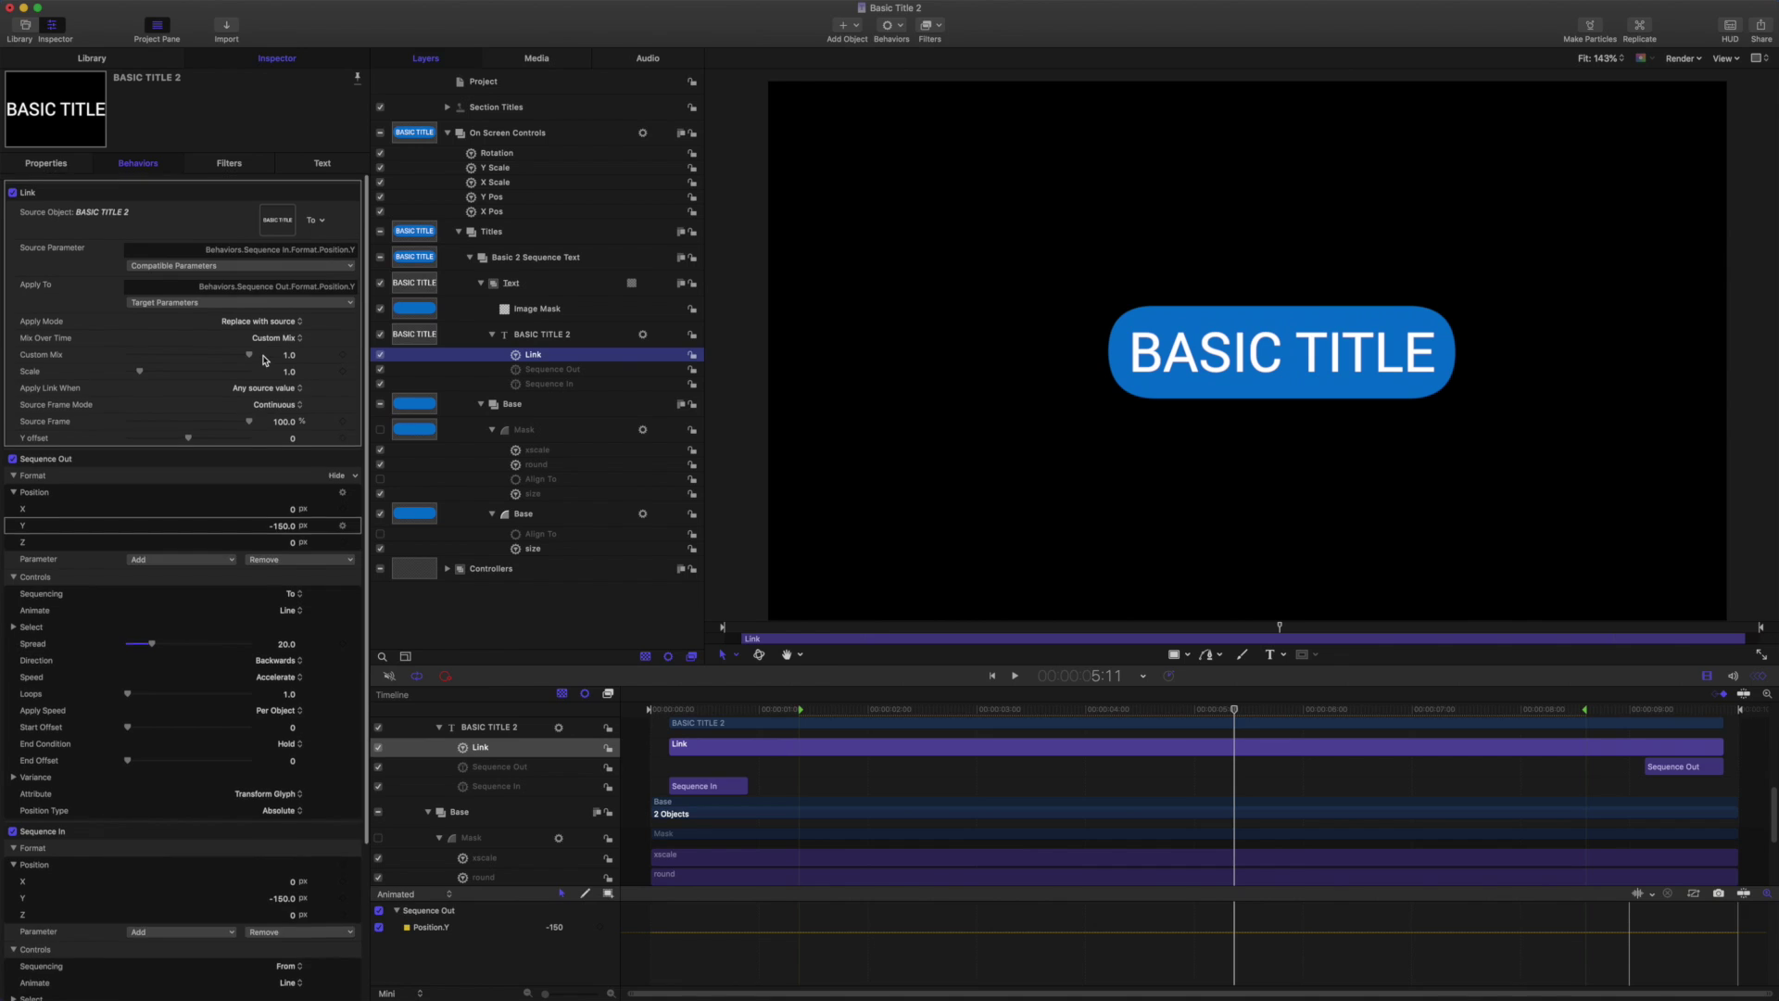
# - Rename the Link behaviour 'Seq In Y Pos', tick the lower Base's Align To, and go to start
pyautogui.doubleClick(536, 354)
pyautogui.write('Seq In Y Pos')
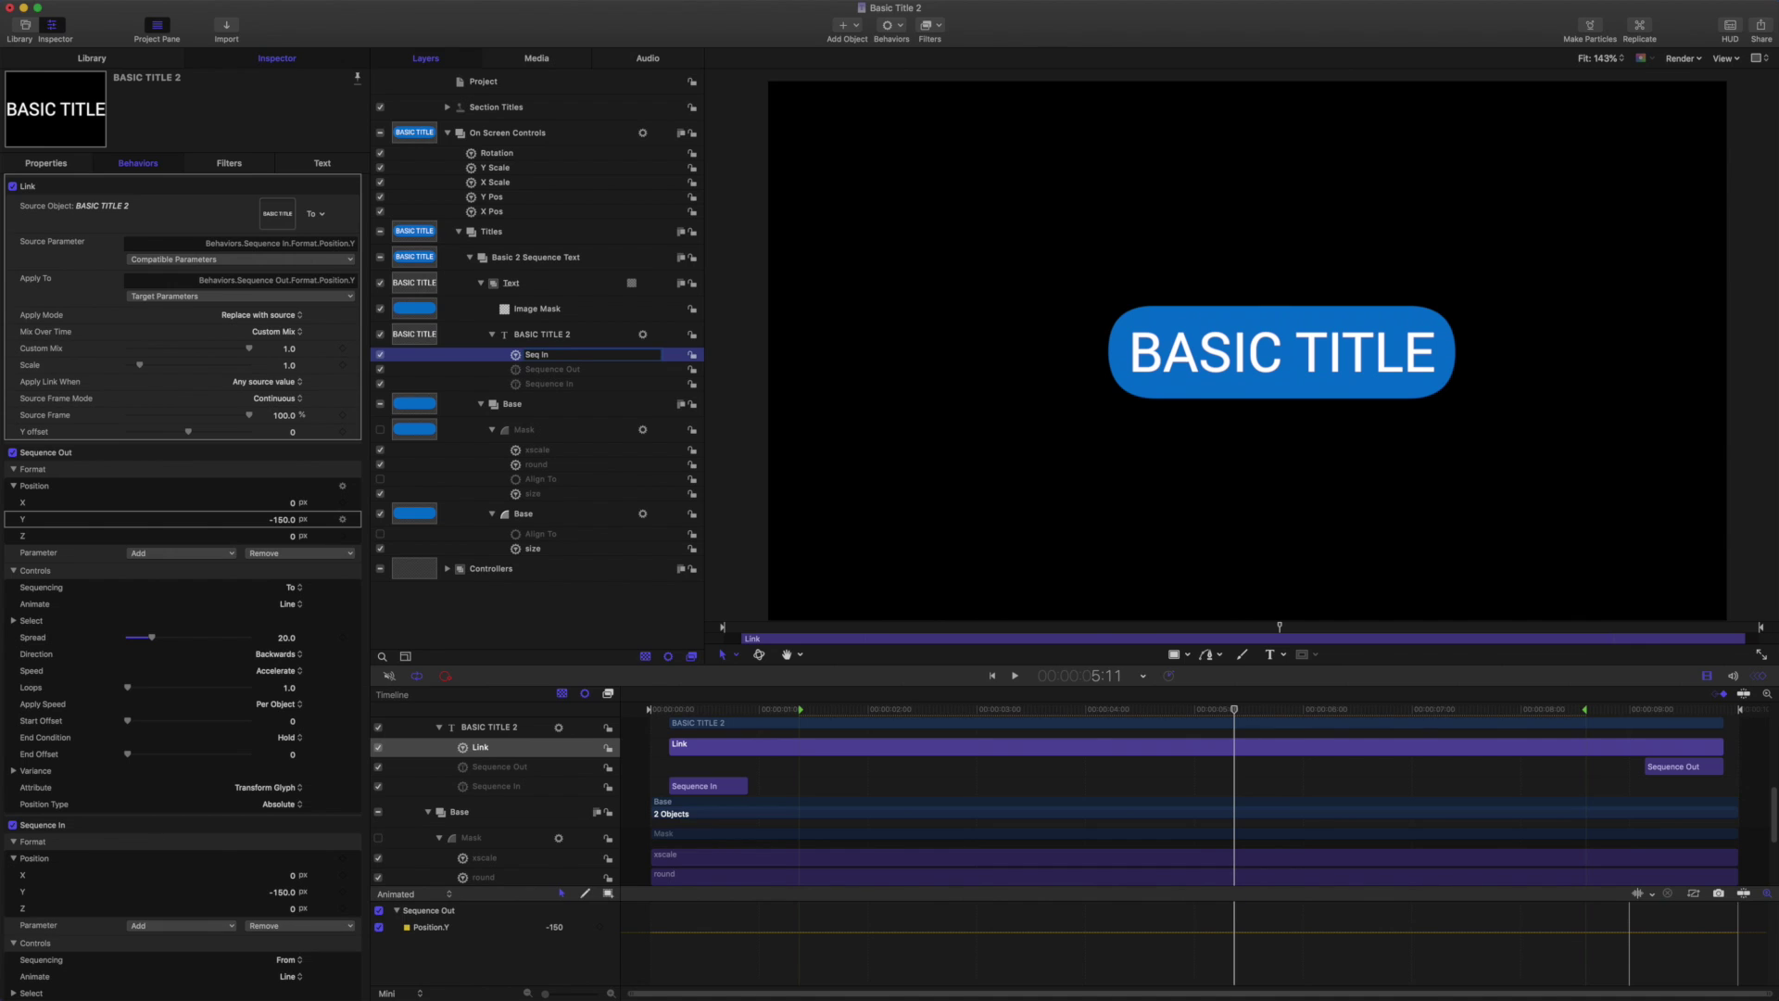
pyautogui.press('Return')
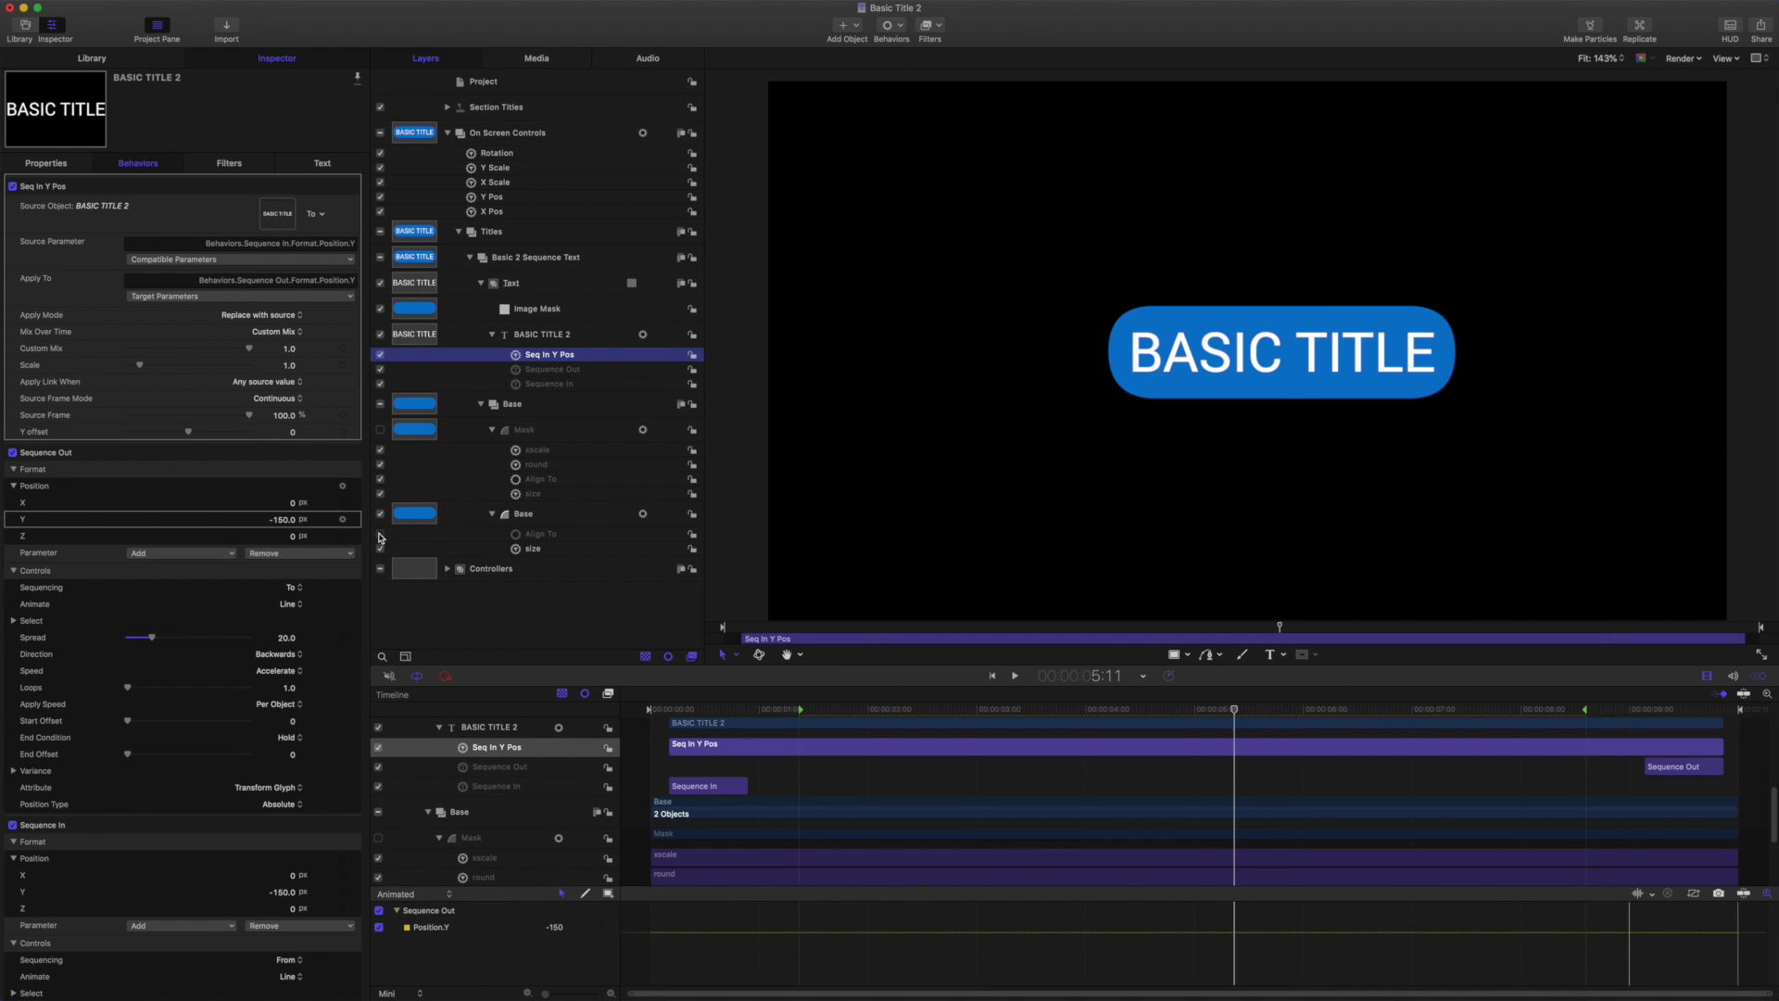
pyautogui.click(379, 535)
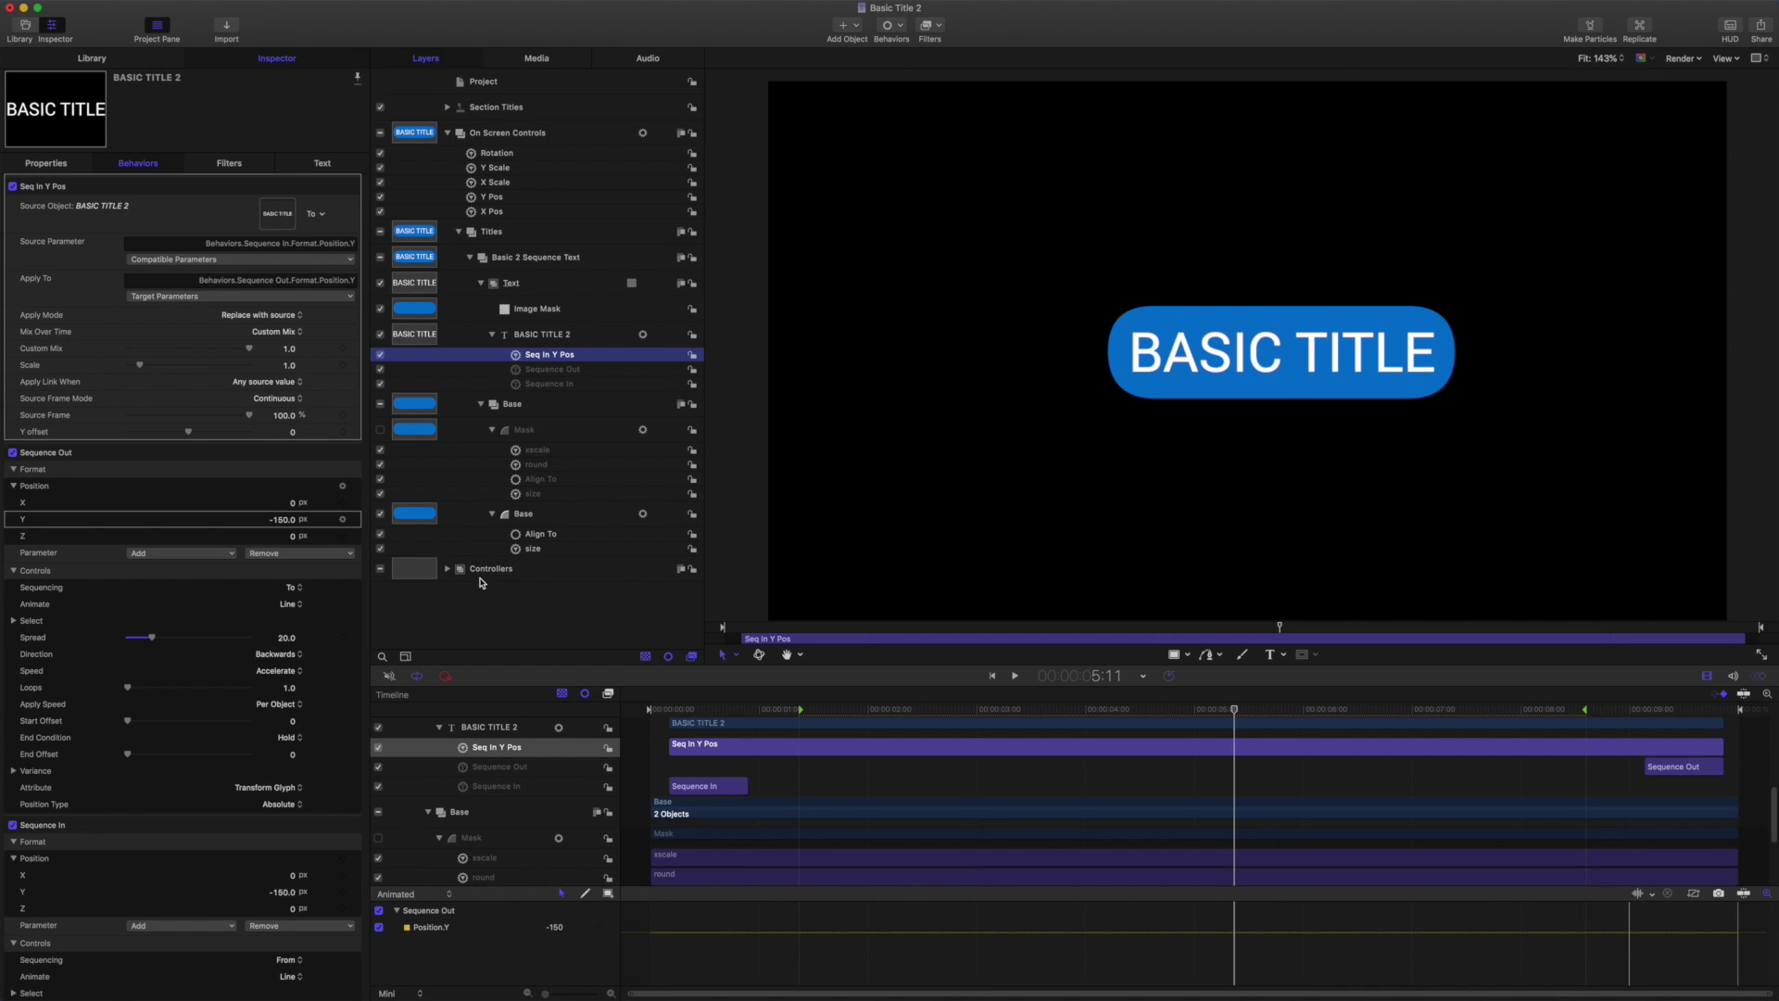
pyautogui.click(994, 678)
pyautogui.click(1016, 678)
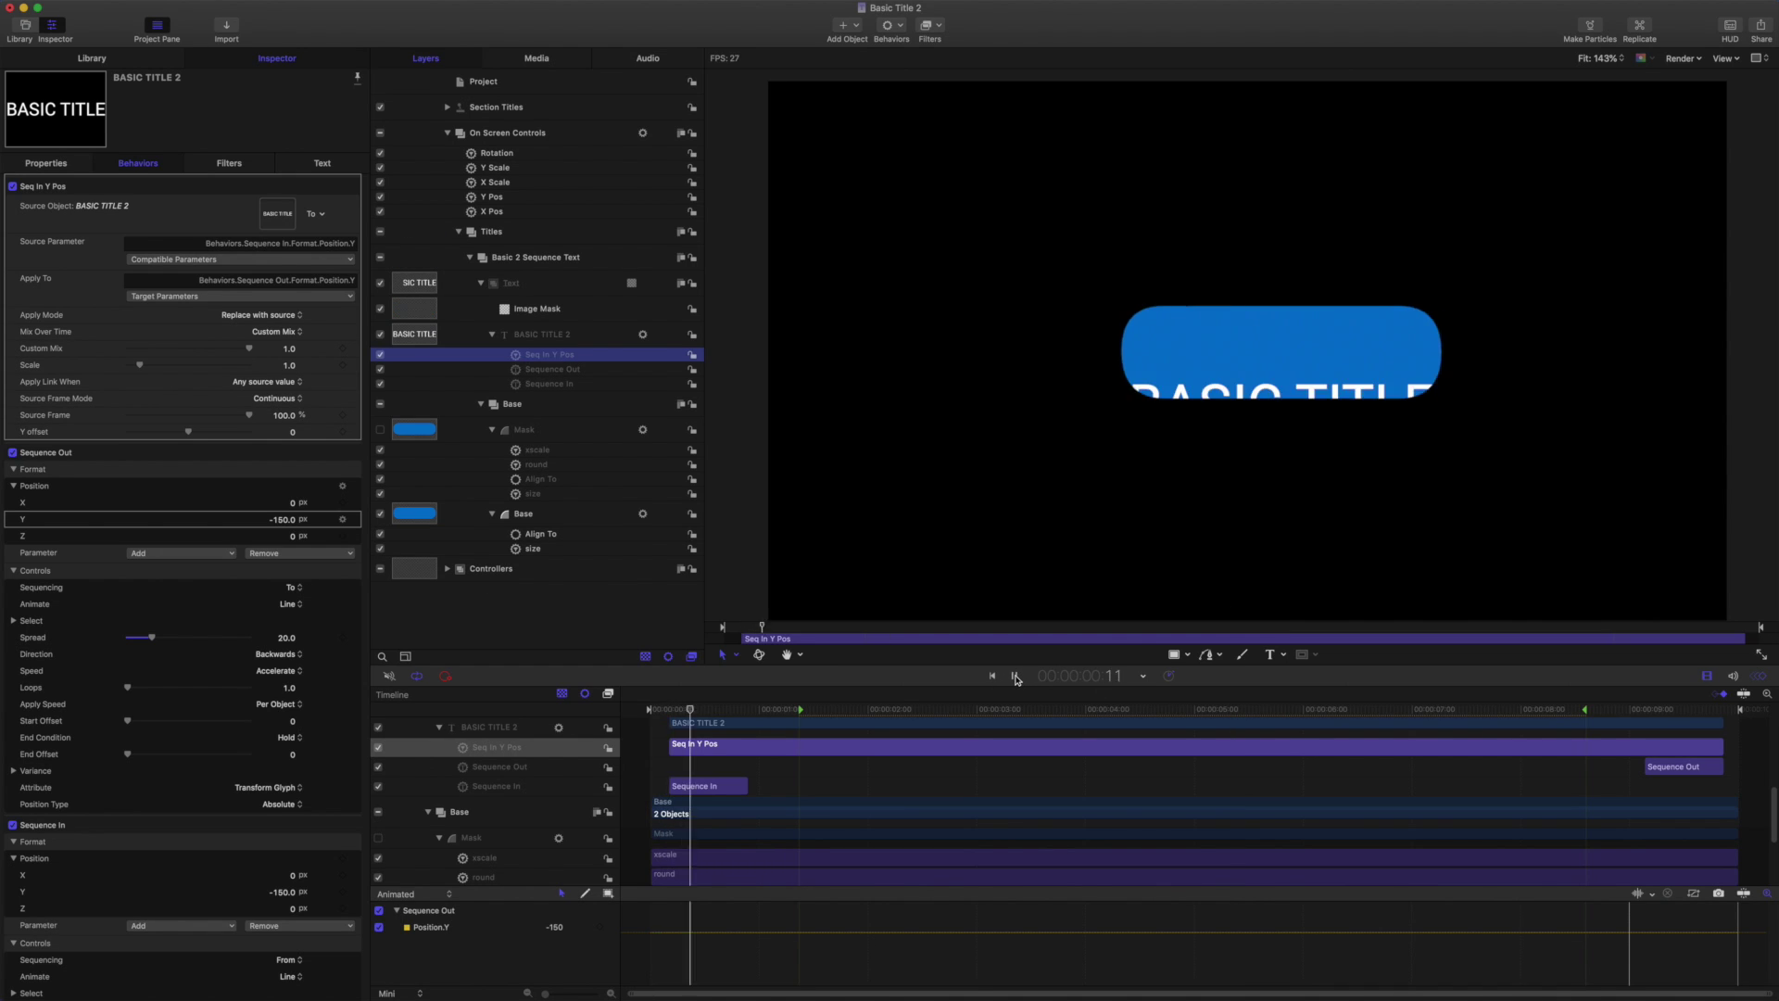